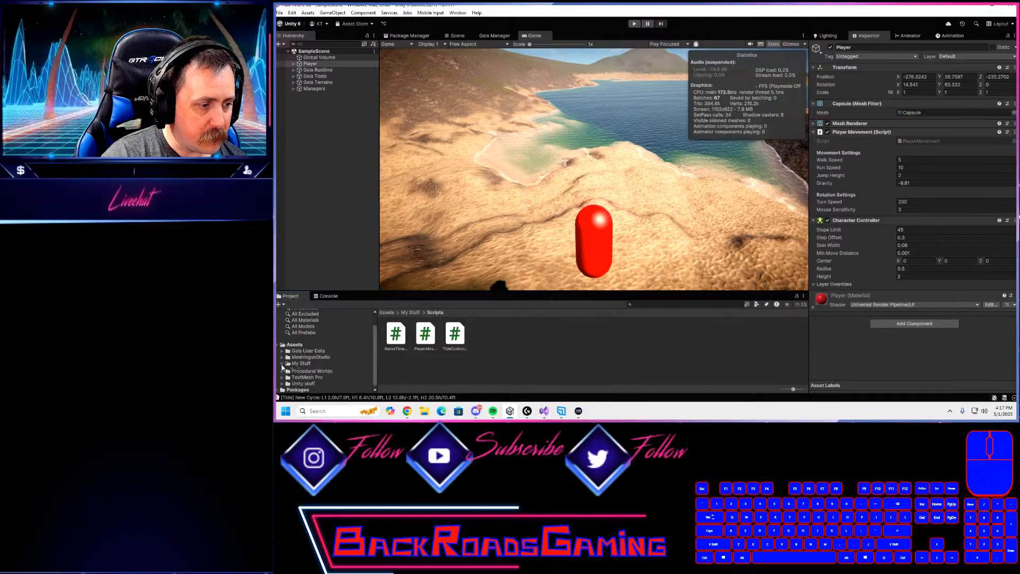
# - Collapse the My Stuff and Procedural Worlds folders in the project's asset tree
pyautogui.click(281, 364)
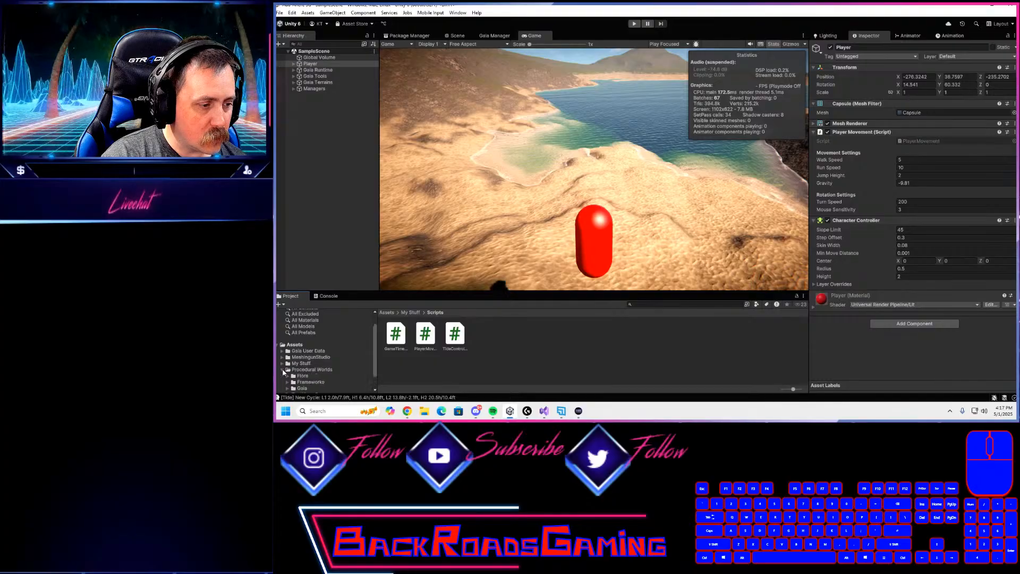
pyautogui.scroll(-2, 283, 372)
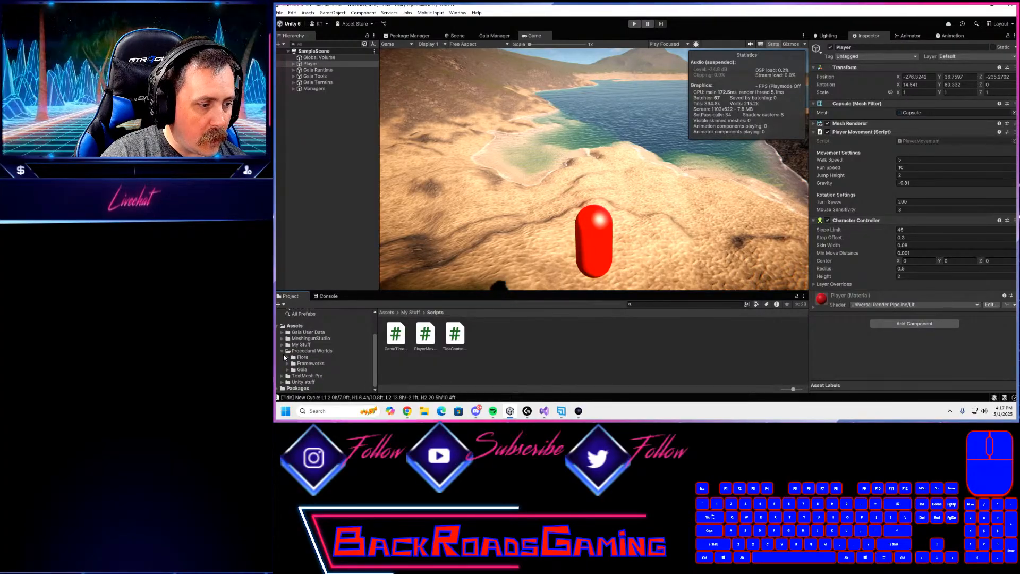
pyautogui.click(282, 352)
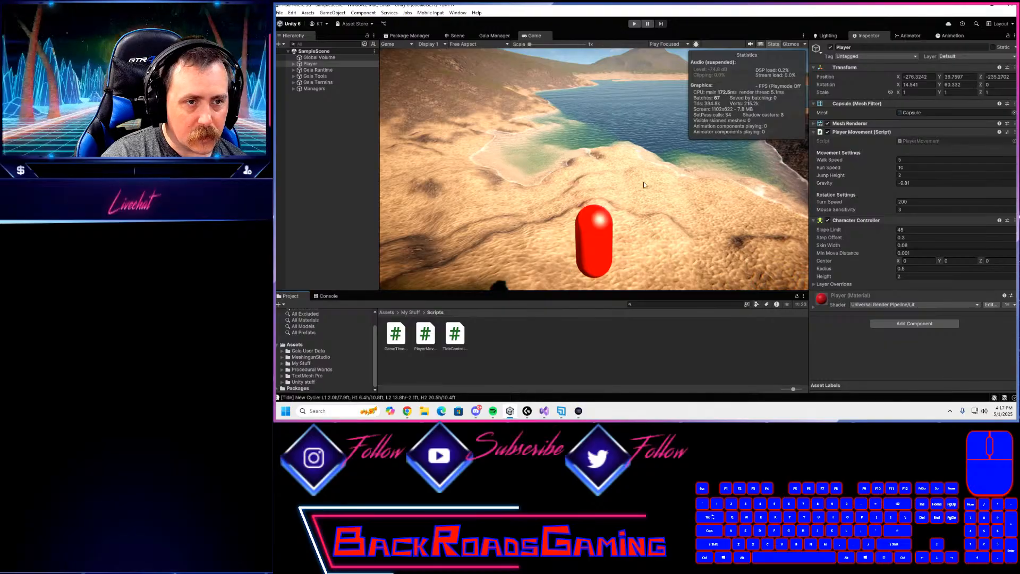
# - Play-test the scene in a maximized Game view, moving the capsule player and turning the camera, and restore the docked layout
pyautogui.click(803, 35)
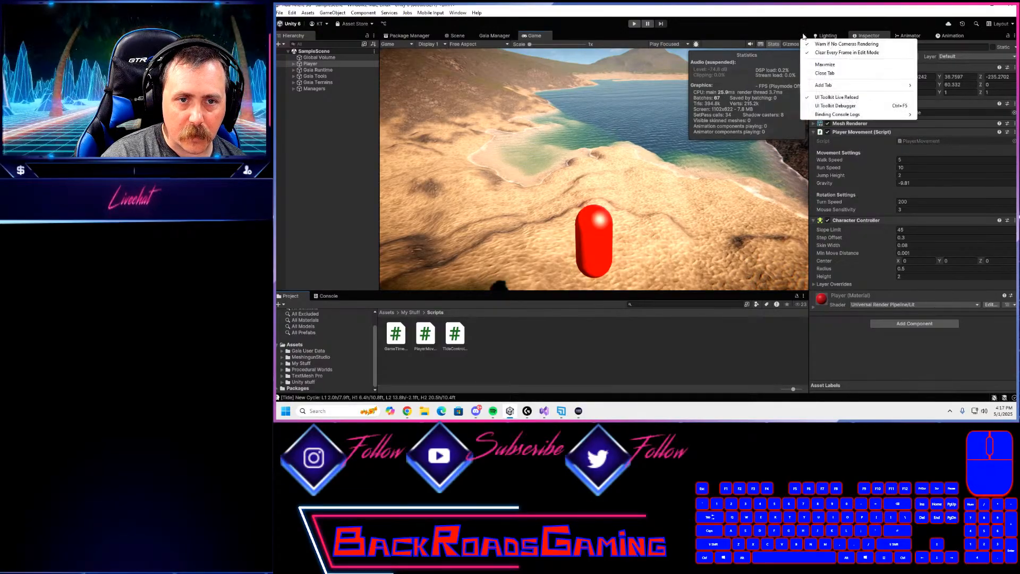
pyautogui.click(826, 64)
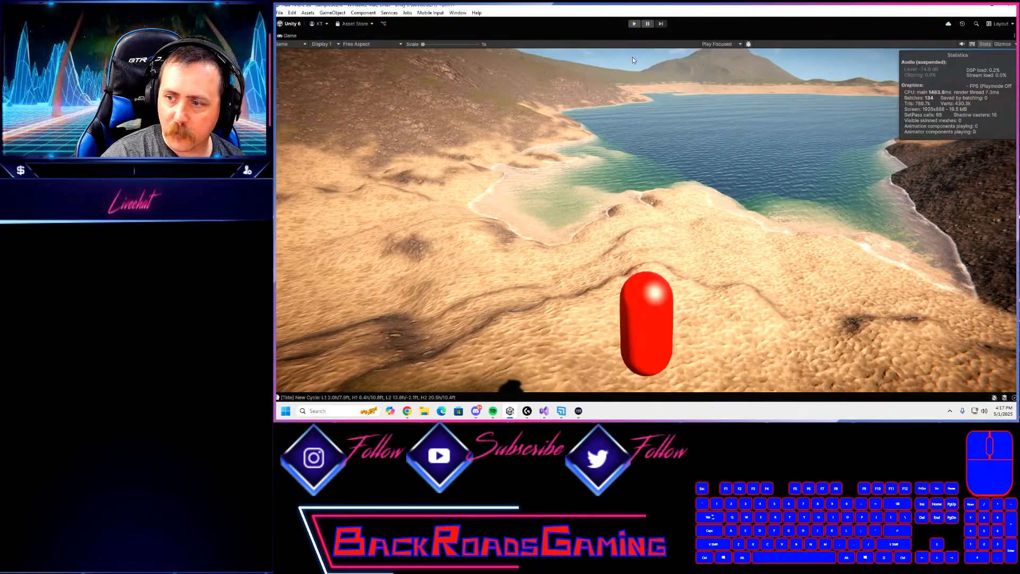
pyautogui.hotkey('ctrl', 'p')
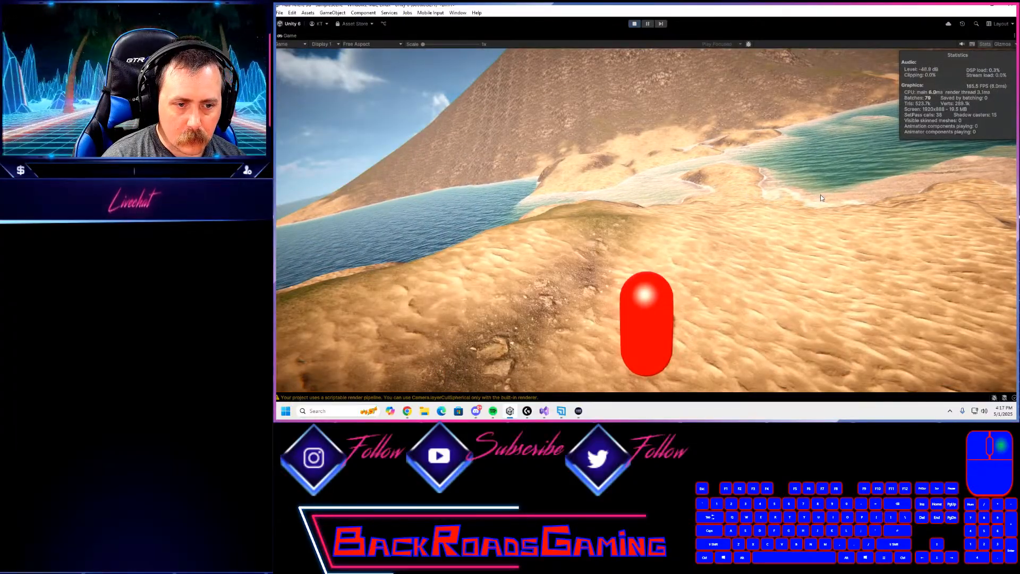
pyautogui.press('a')
pyautogui.moveTo(822, 204); pyautogui.dragTo(830, 212, button='right')
pyautogui.click(634, 24)
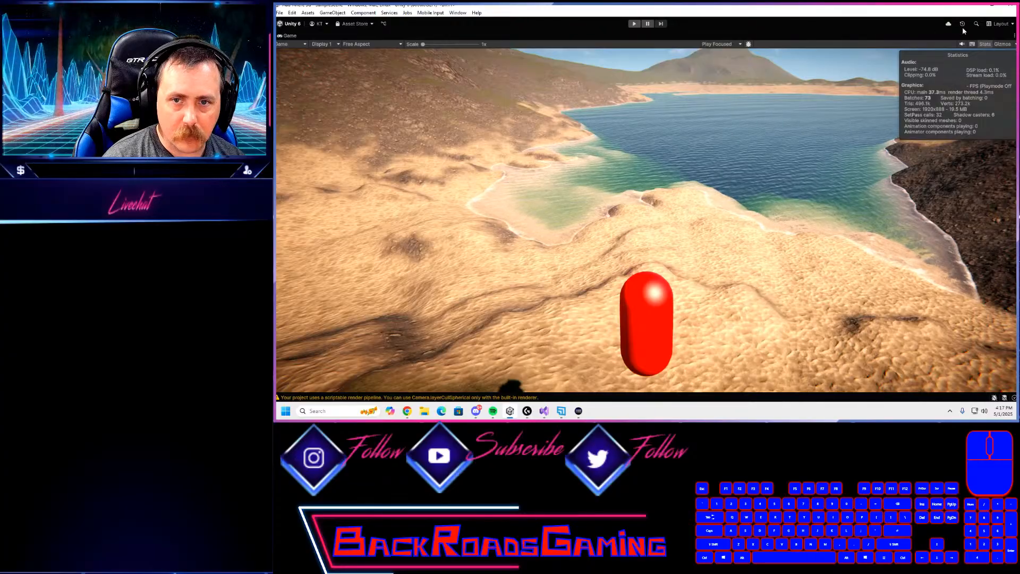
pyautogui.click(1014, 35)
pyautogui.click(958, 64)
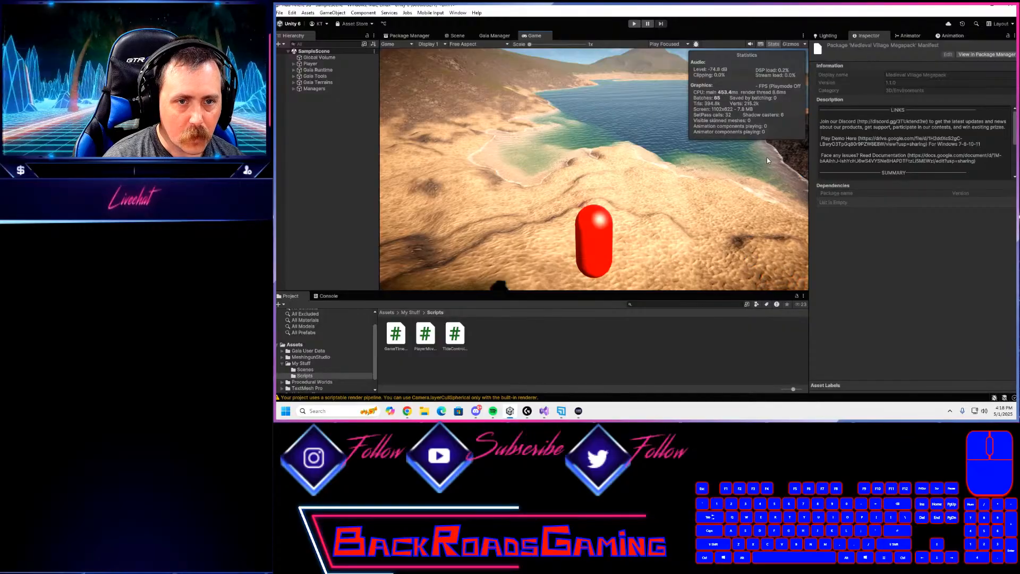
# - Set the Player object's X and Y rotation to 0
pyautogui.click(312, 64)
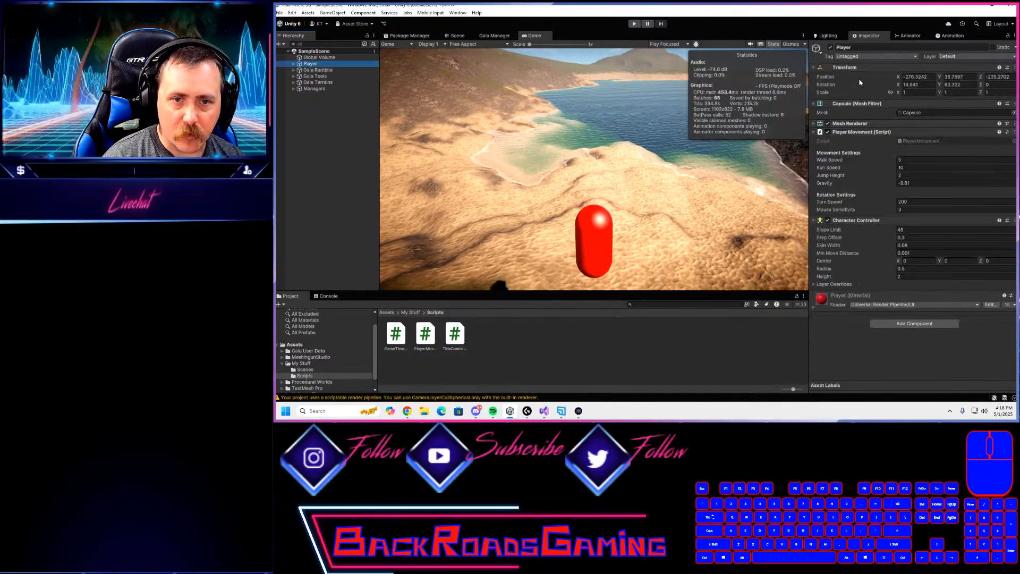
pyautogui.write('0')
pyautogui.press('Tab')
pyautogui.write('0')
pyautogui.press('Tab')
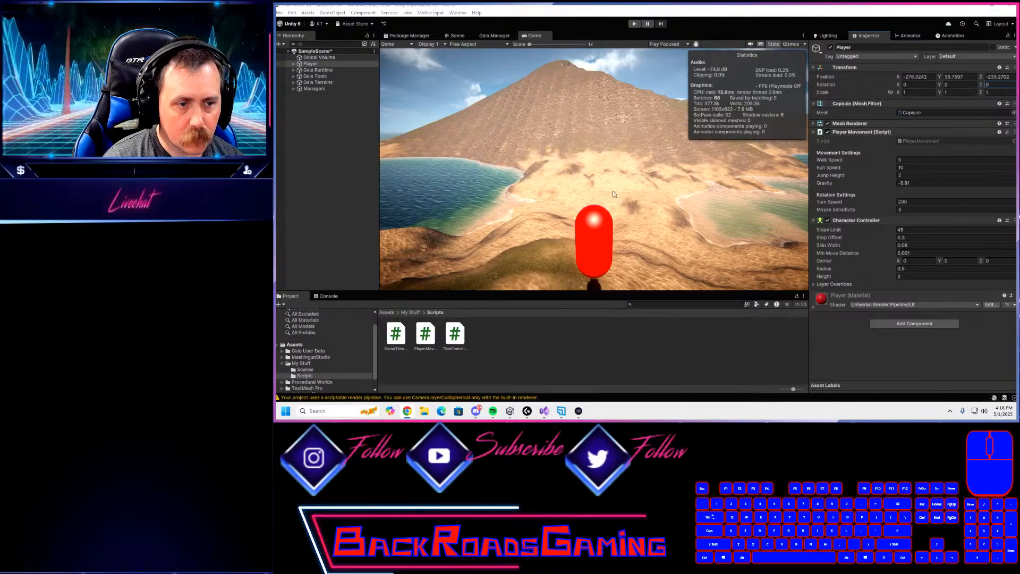
# - Maximize the Game view and start play mode, testing the player's forward movement and camera rotation
pyautogui.click(803, 35)
pyautogui.click(826, 65)
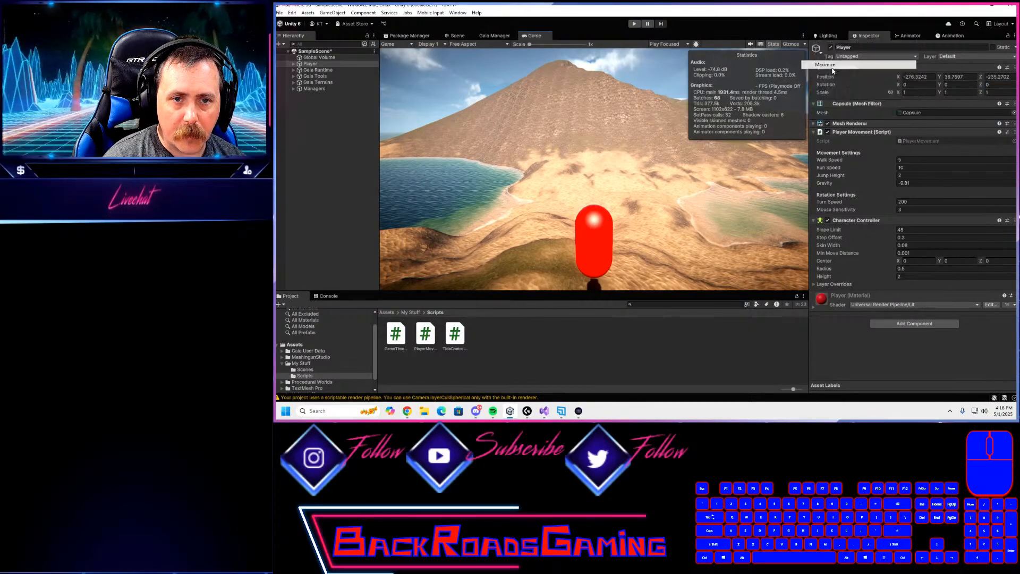
pyautogui.hotkey('ctrl', 'p')
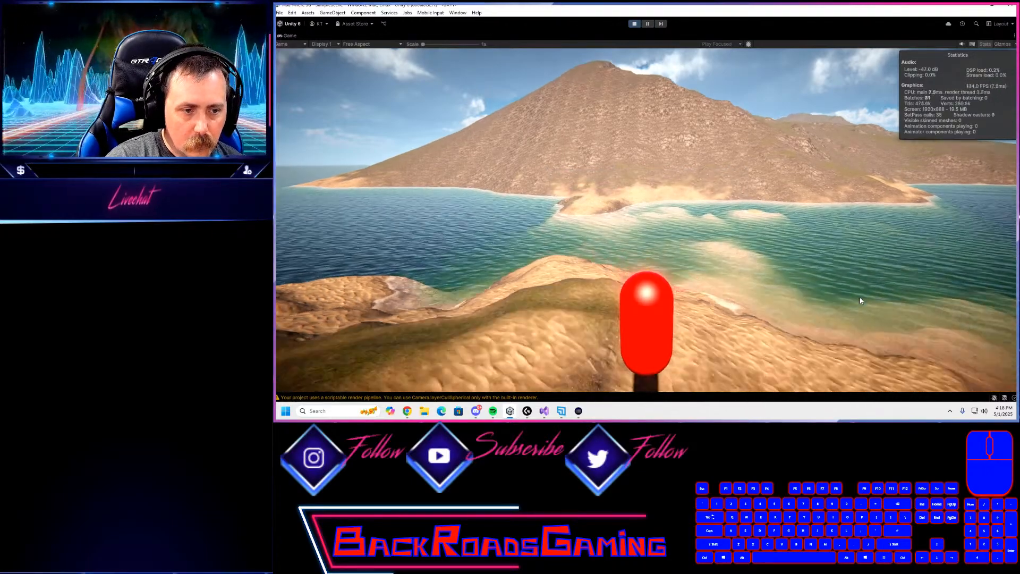
pyautogui.press('w')
pyautogui.moveTo(807, 212); pyautogui.dragTo(795, 374, button='right')
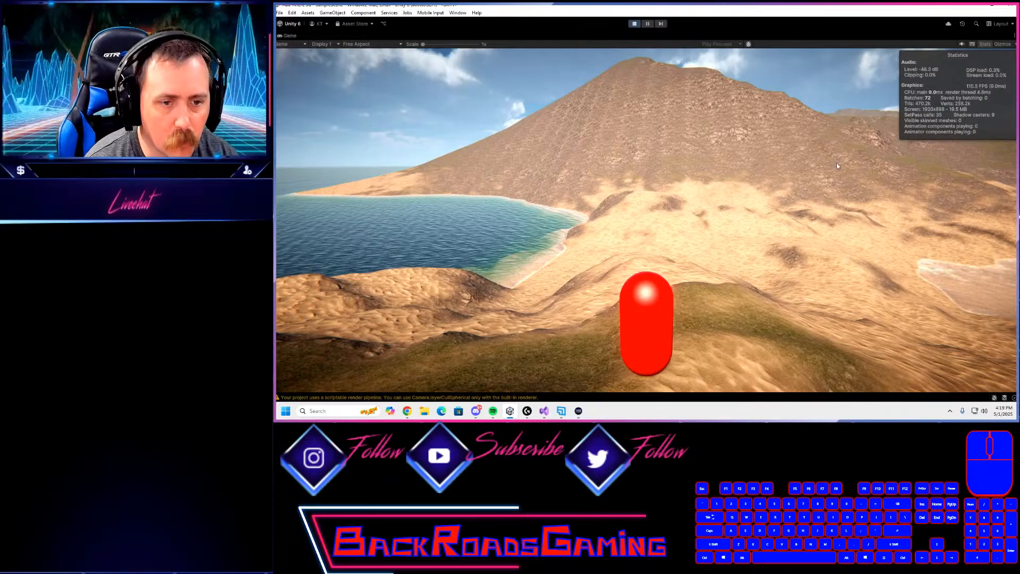
# - Run the player off the grassy hilltop and across the sand to test sprinting and steering
pyautogui.hotkey('shift', 'w')
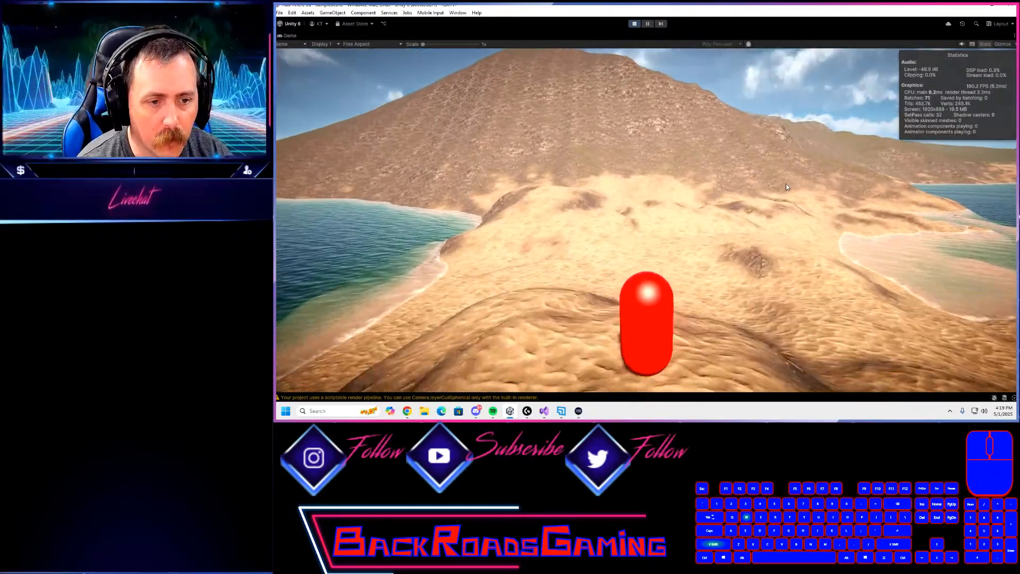
pyautogui.hotkey('shift', 'w')
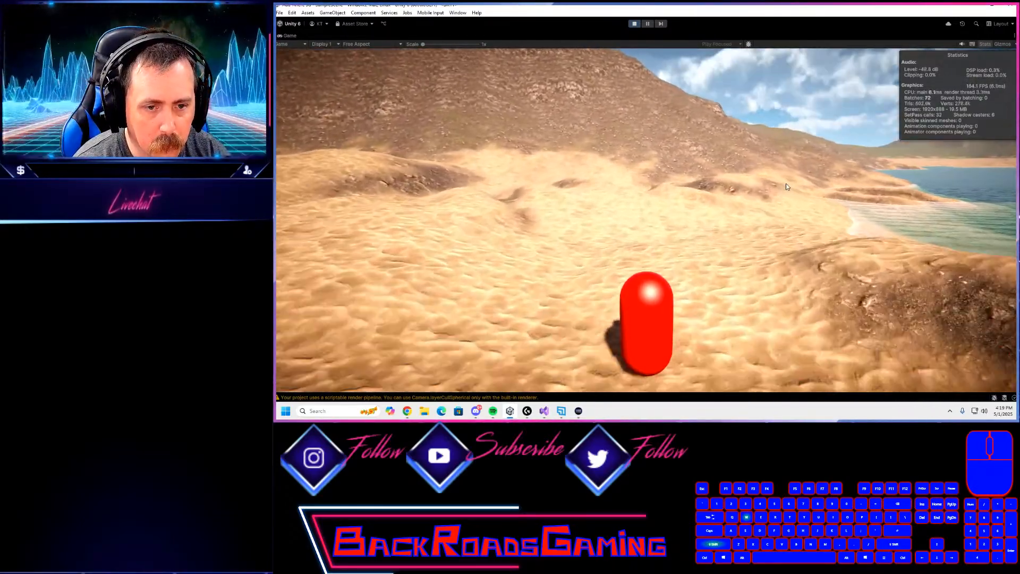
pyautogui.hotkey('shift', 'w')
pyautogui.moveTo(719, 215)
pyautogui.mouseDown(button='right')
pyautogui.moveTo(711, 218)
pyautogui.moveTo(787, 133)
pyautogui.moveTo(620, 105)
pyautogui.moveTo(731, 112)
pyautogui.moveTo(709, 195)
pyautogui.moveTo(725, 216)
pyautogui.mouseUp(button='right')
pyautogui.hotkey('shift', 'w')
pyautogui.hotkey('shift', 'w')
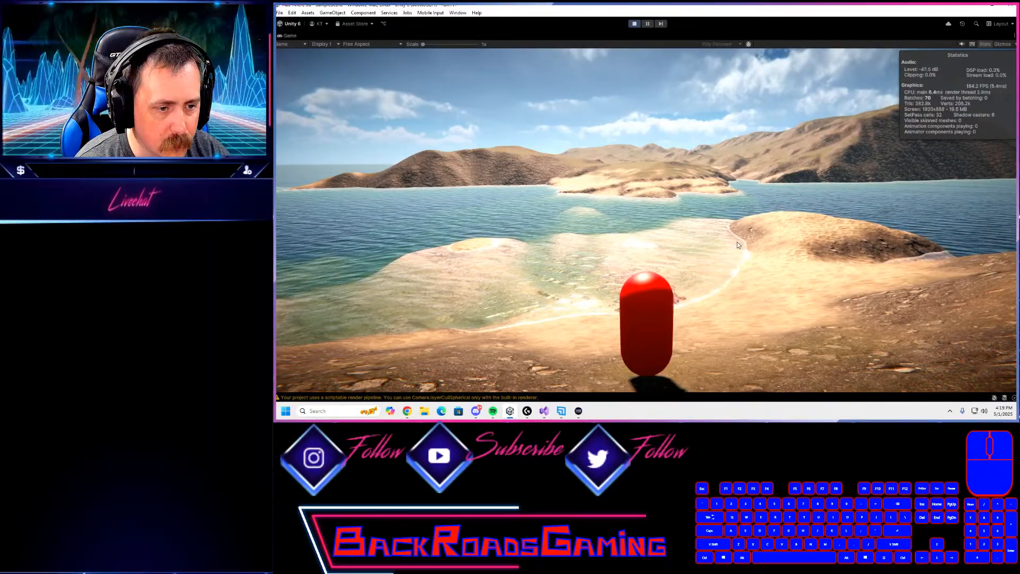
# - Walk and run the player from the shore into the shallow water to examine the waterline
pyautogui.press('a')
pyautogui.press('w')
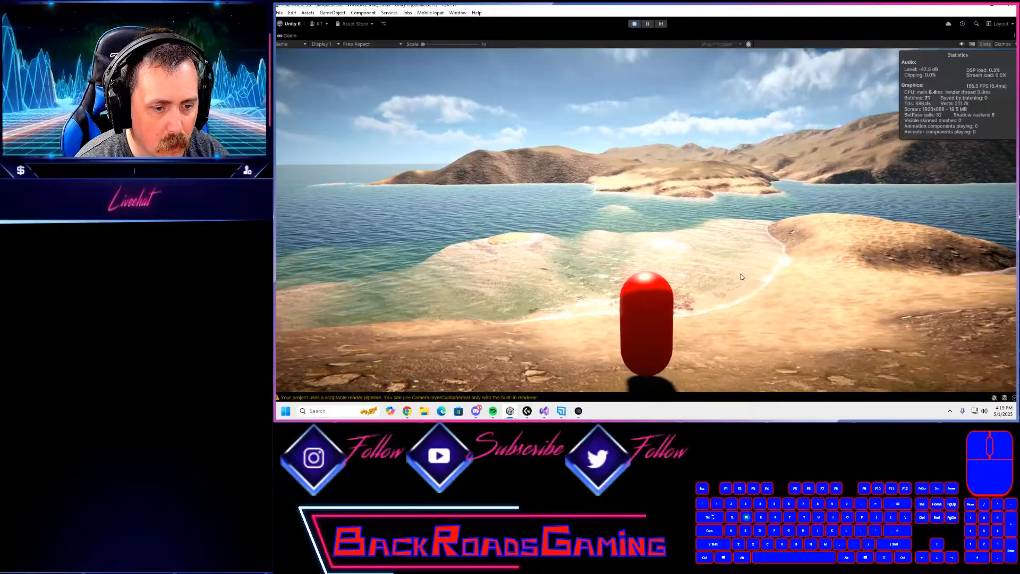
pyautogui.press('w')
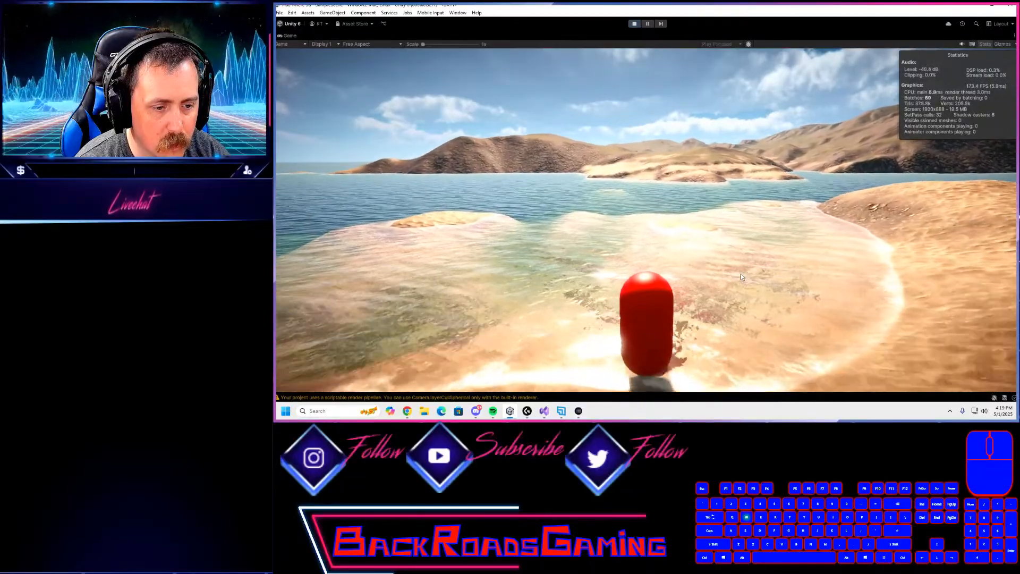
pyautogui.press('w')
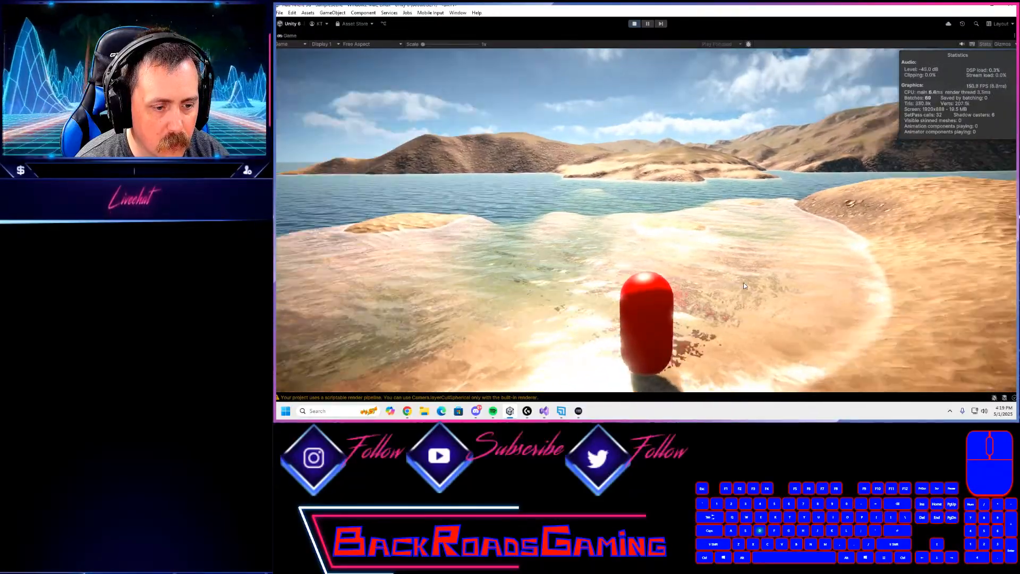
pyautogui.press('w')
pyautogui.hotkey('shift', 'w')
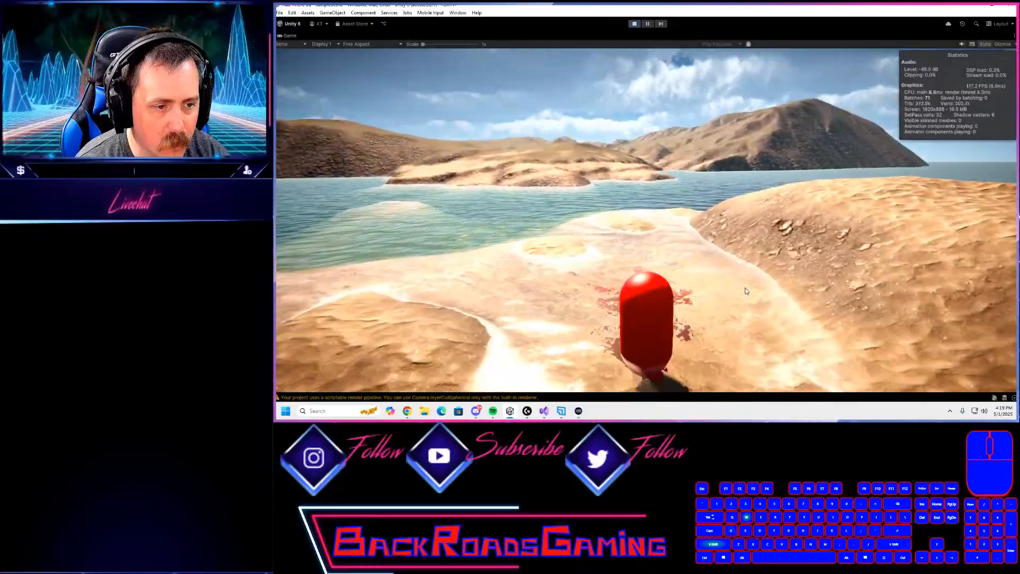
pyautogui.press('a')
pyautogui.hotkey('shift', 'w')
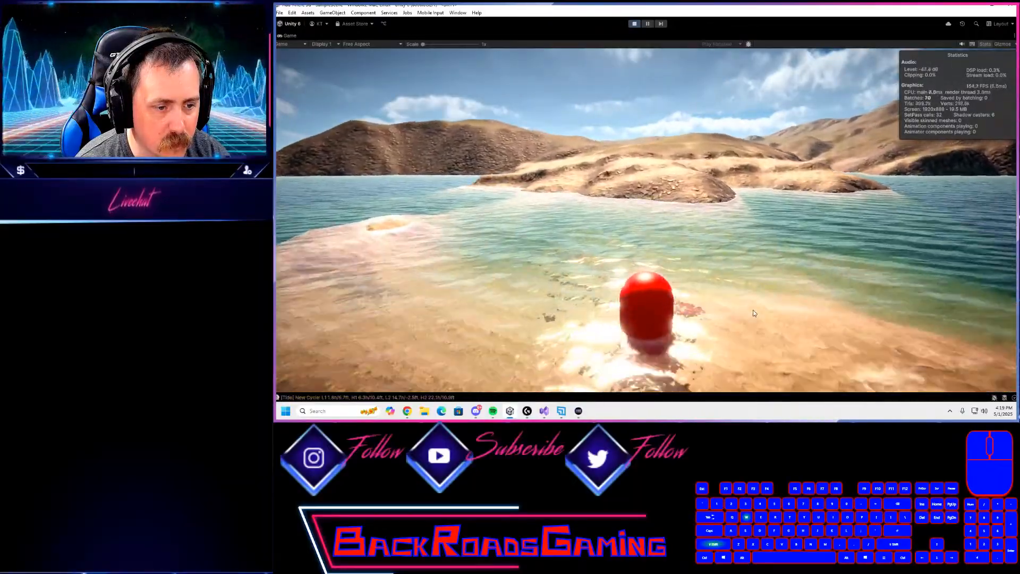
# - Move the player over the rocky mound and back through the flooded shallows towards the mountain to check the tide
pyautogui.press('w')
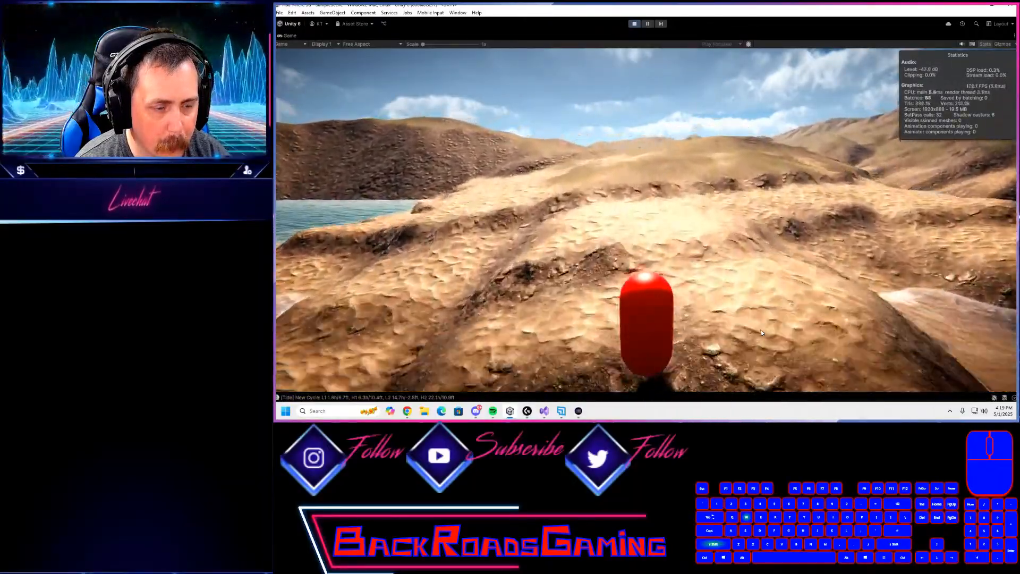
pyautogui.press('w')
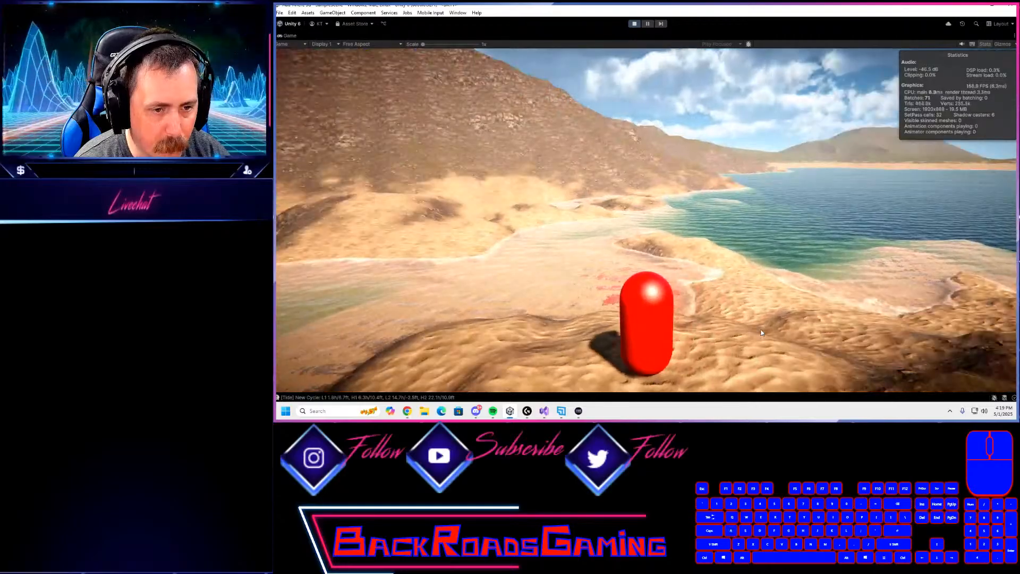
pyautogui.press('w')
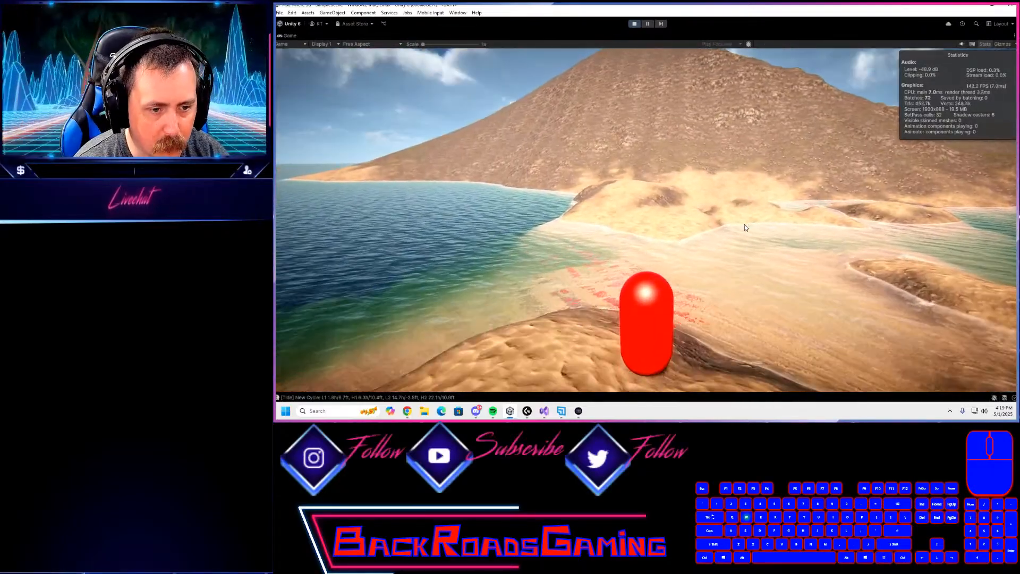
pyautogui.press('w')
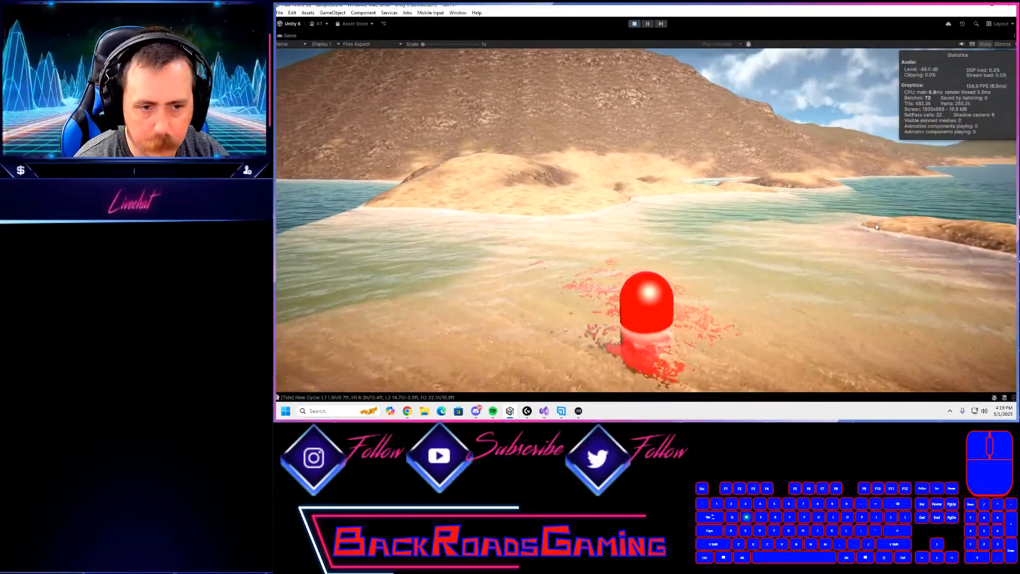
pyautogui.press('w')
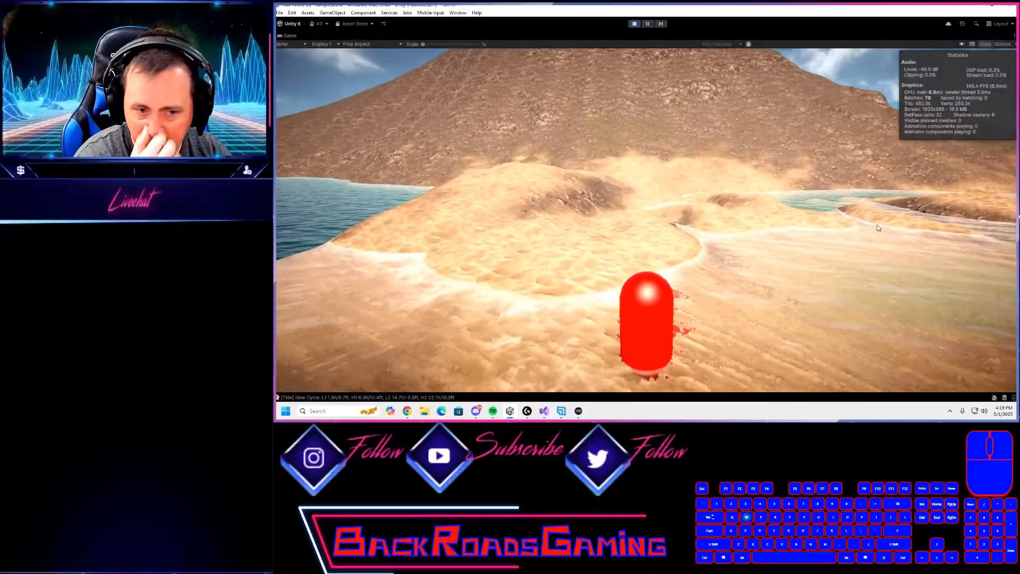
pyautogui.press('w')
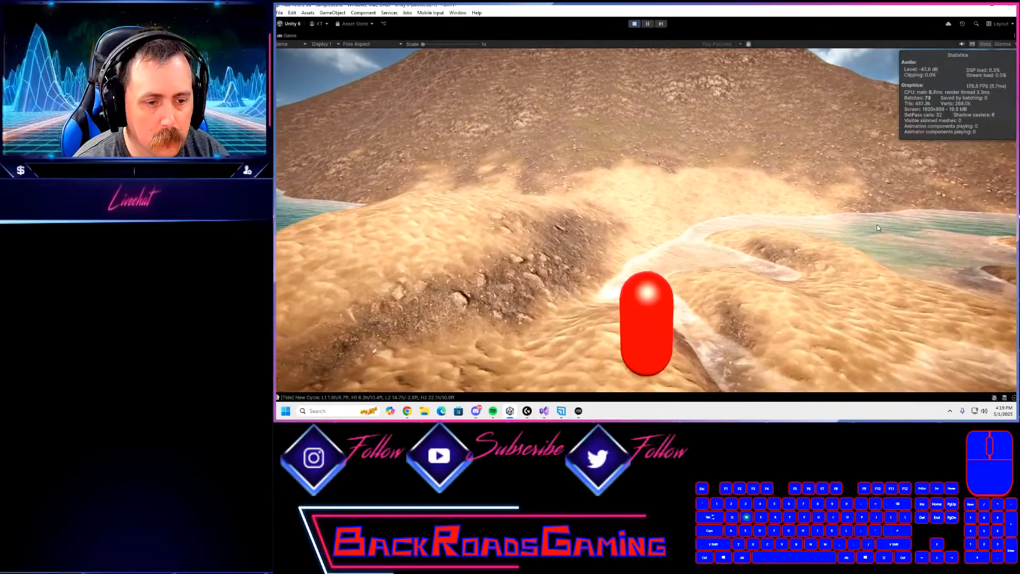
pyautogui.press('w')
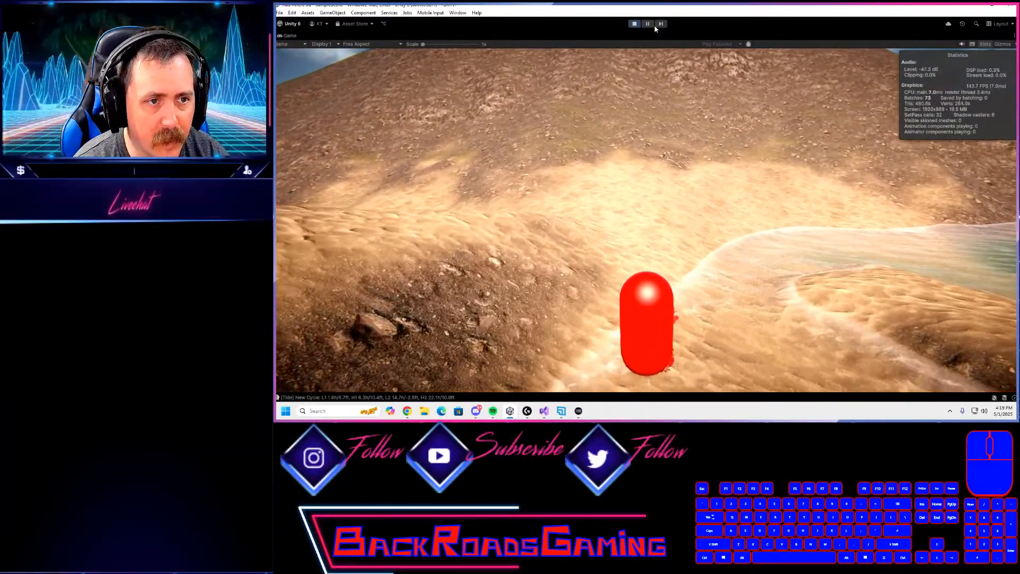
# - Stop play mode and return the Game view from maximized to the docked layout
pyautogui.click(640, 25)
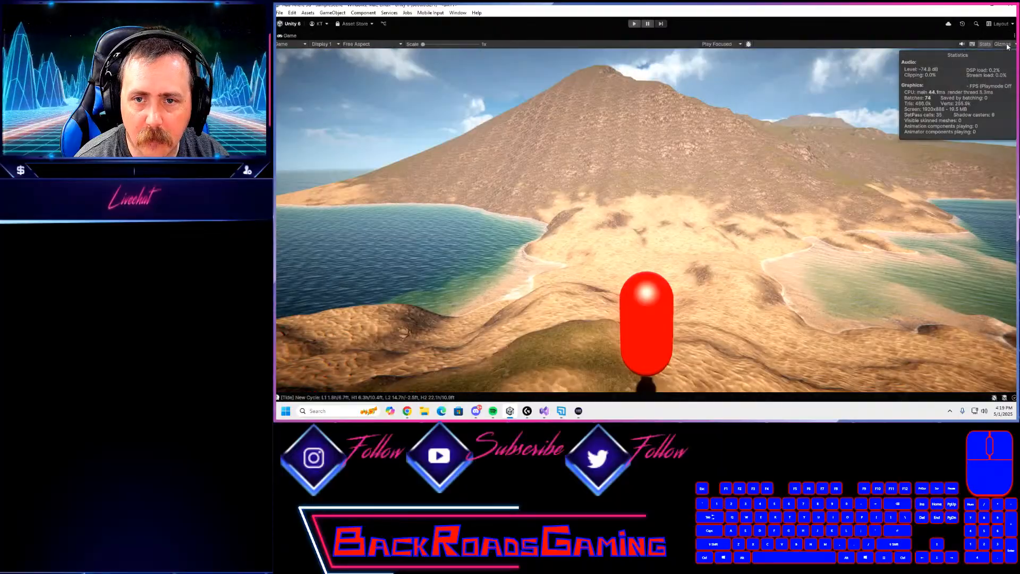
pyautogui.click(1014, 35)
pyautogui.click(971, 62)
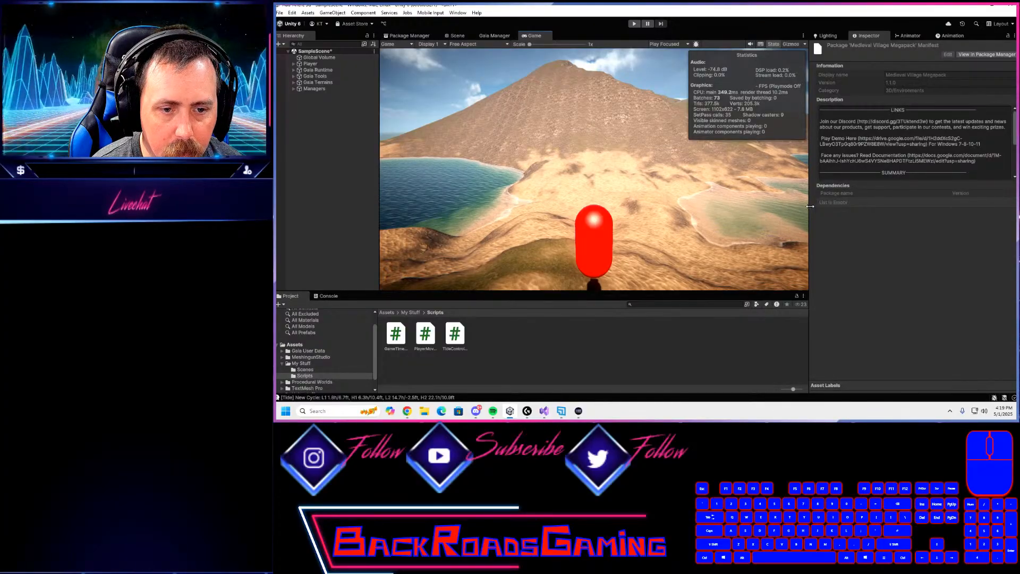
# - Widen the Game view by narrowing the Inspector and the Hierarchy
pyautogui.moveTo(810, 206); pyautogui.dragTo(940, 208)
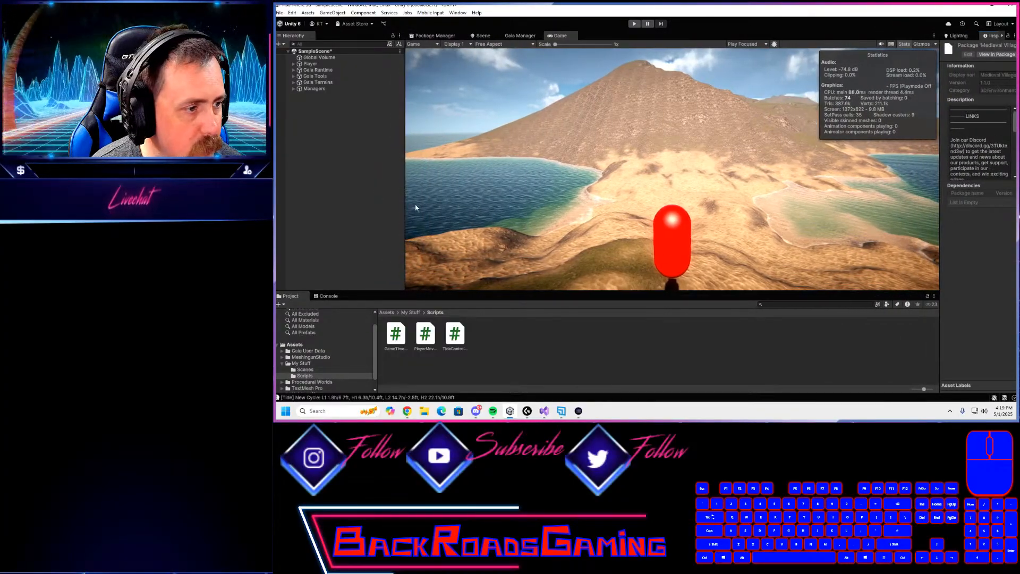
pyautogui.moveTo(406, 202); pyautogui.dragTo(338, 201)
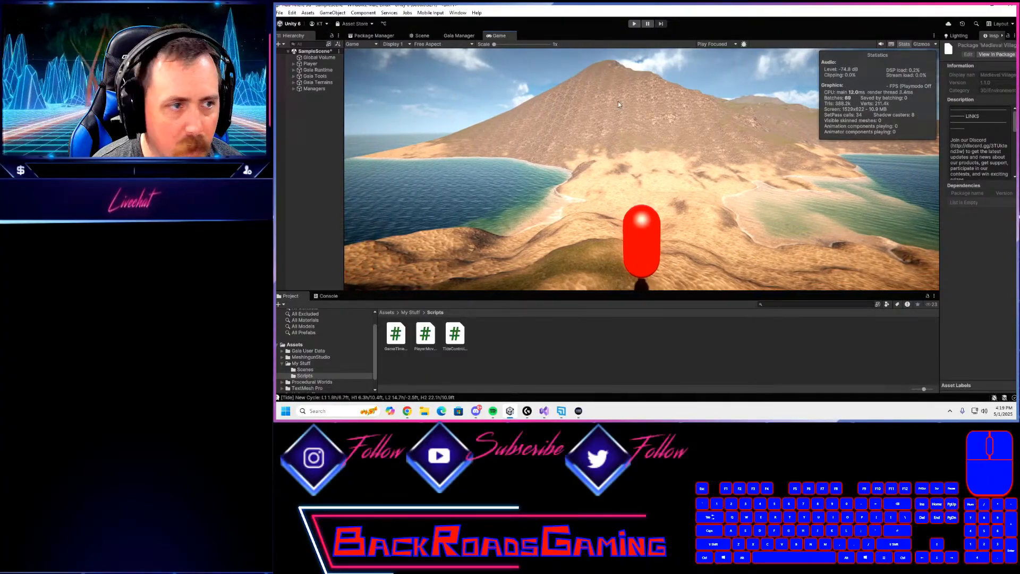
# - Show the Scene view from high above the island and select the terrain tile
pyautogui.click(422, 37)
pyautogui.moveTo(616, 212); pyautogui.dragTo(489, 106, button='right')
pyautogui.hotkey('shift', 'w')
pyautogui.click(918, 60)
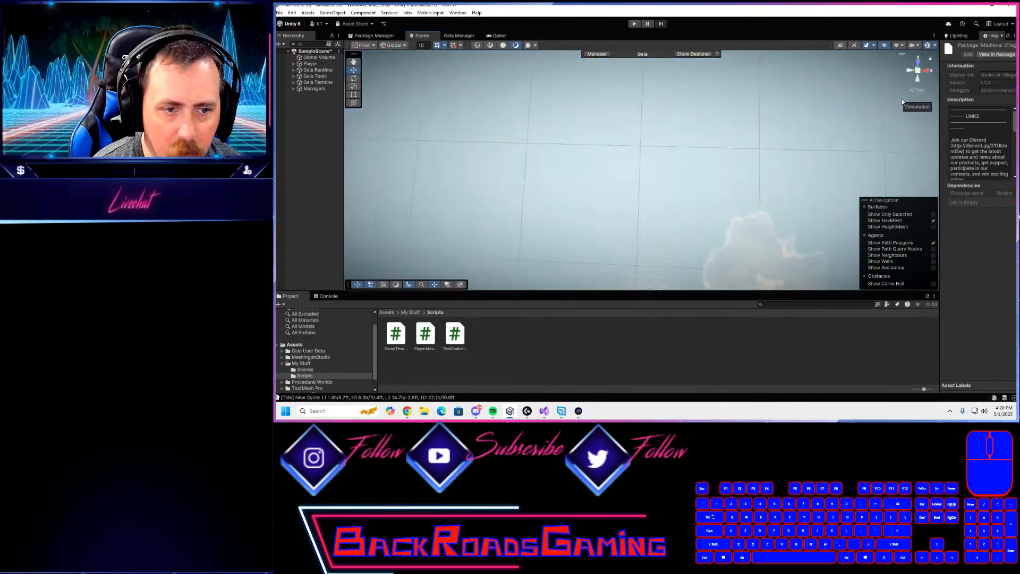
pyautogui.moveTo(744, 220); pyautogui.dragTo(803, 125, button='right')
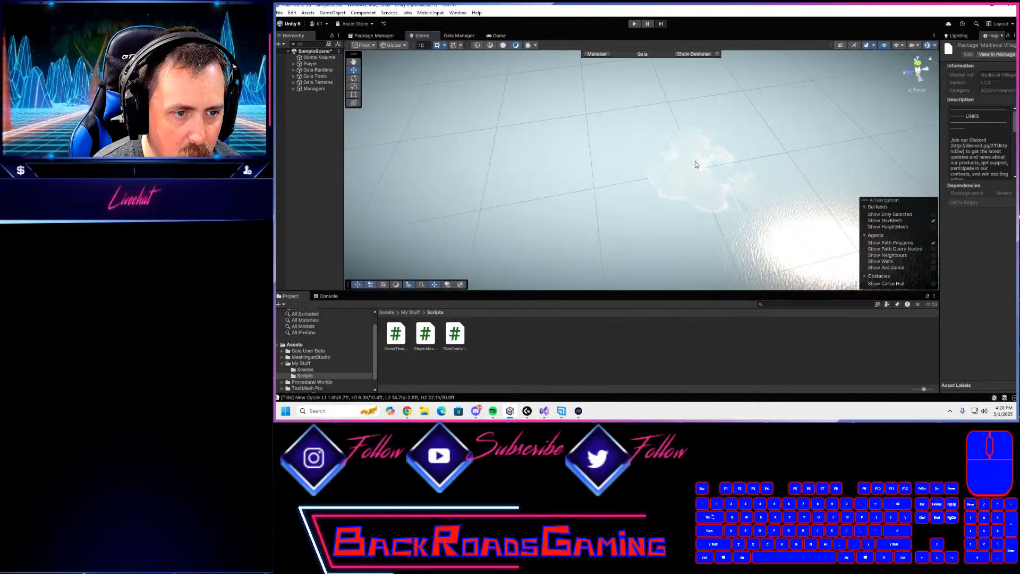
pyautogui.click(677, 136)
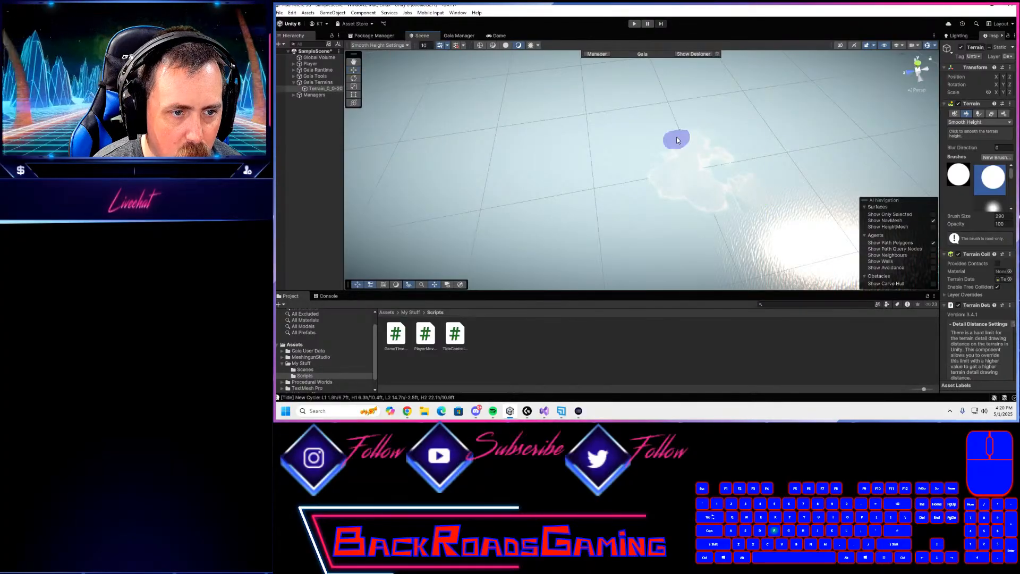
# - Show the island's shoreline water up close and widen the Inspector to reveal the full terrain brush settings
pyautogui.scroll(5, 657, 129)
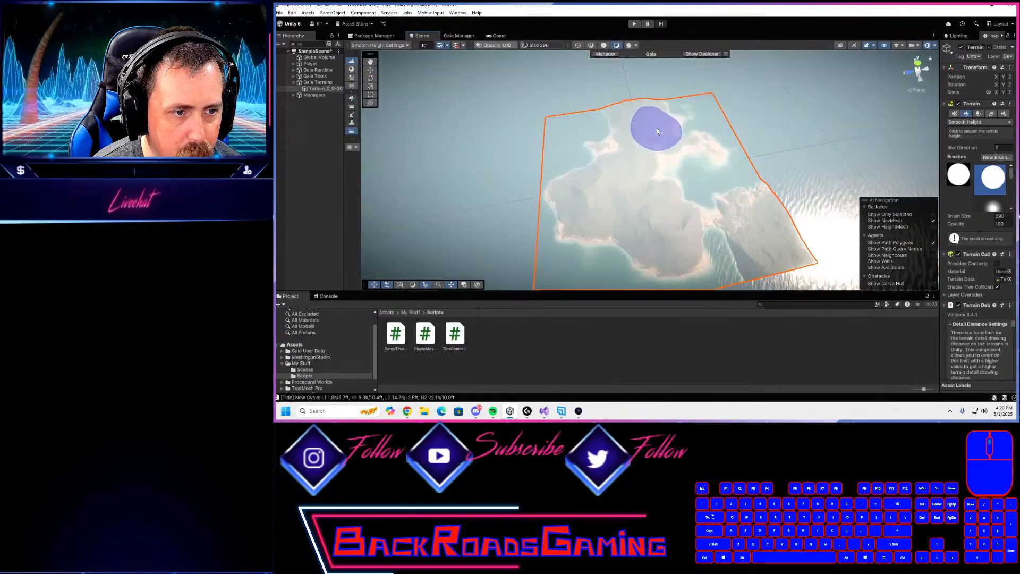
pyautogui.scroll(1, 626, 126)
pyautogui.moveTo(625, 126); pyautogui.dragTo(664, 264, button='middle')
pyautogui.scroll(5, 655, 258)
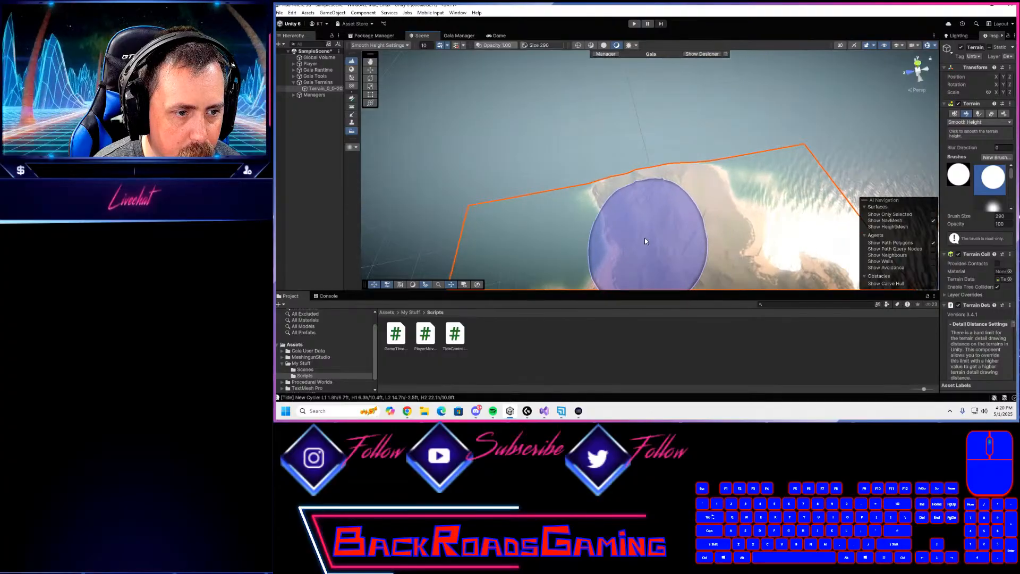
pyautogui.moveTo(643, 232)
pyautogui.mouseDown(button='middle')
pyautogui.moveTo(771, 232)
pyautogui.moveTo(893, 162)
pyautogui.mouseUp(button='middle')
pyautogui.scroll(5, 636, 217)
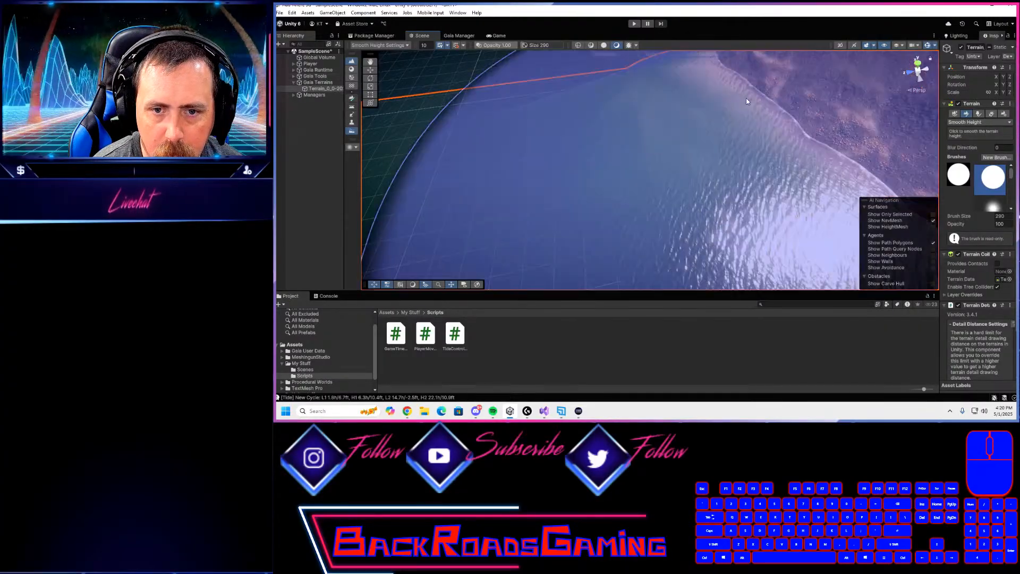
pyautogui.moveTo(939, 132); pyautogui.dragTo(875, 132)
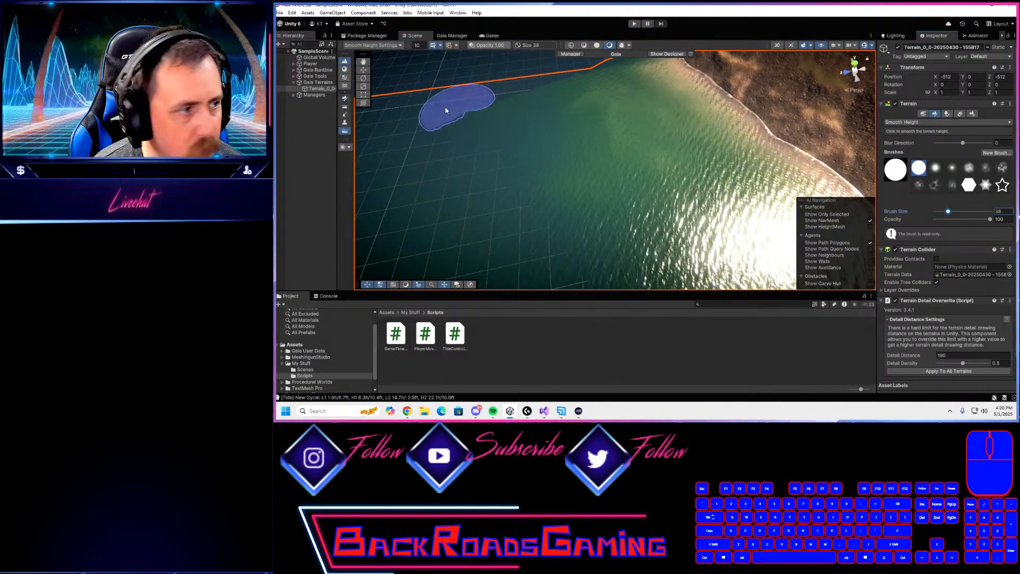
# - Select the World Designer under Gaia Tools and examine its terrain preview from around the coastline
pyautogui.click(293, 77)
pyautogui.click(322, 88)
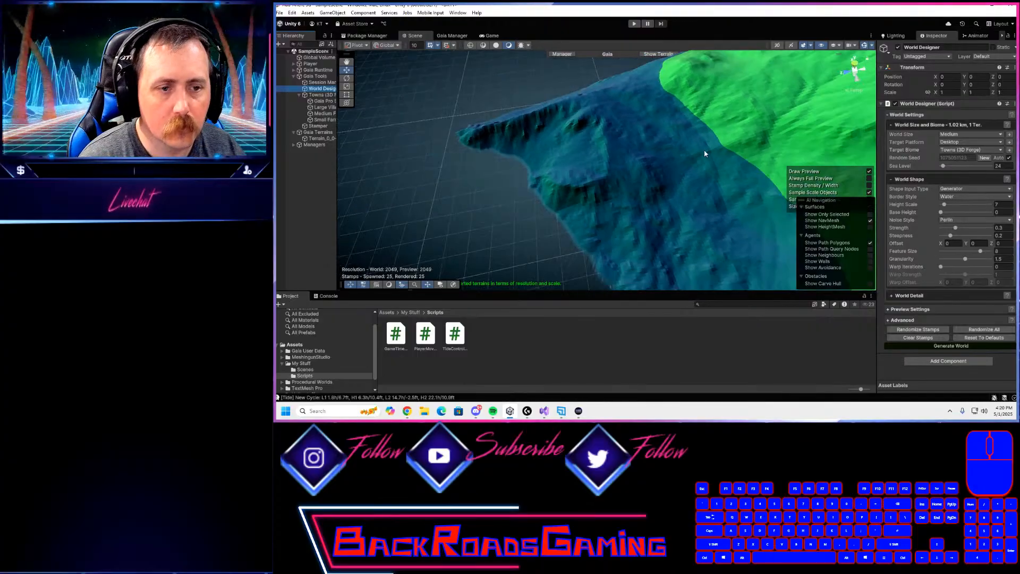
pyautogui.moveTo(699, 154); pyautogui.dragTo(943, 116, button='right')
pyautogui.hotkey('shift', 'w')
pyautogui.moveTo(709, 167); pyautogui.dragTo(734, 235, button='right')
pyautogui.press('a')
pyautogui.press('s')
pyautogui.press('d')
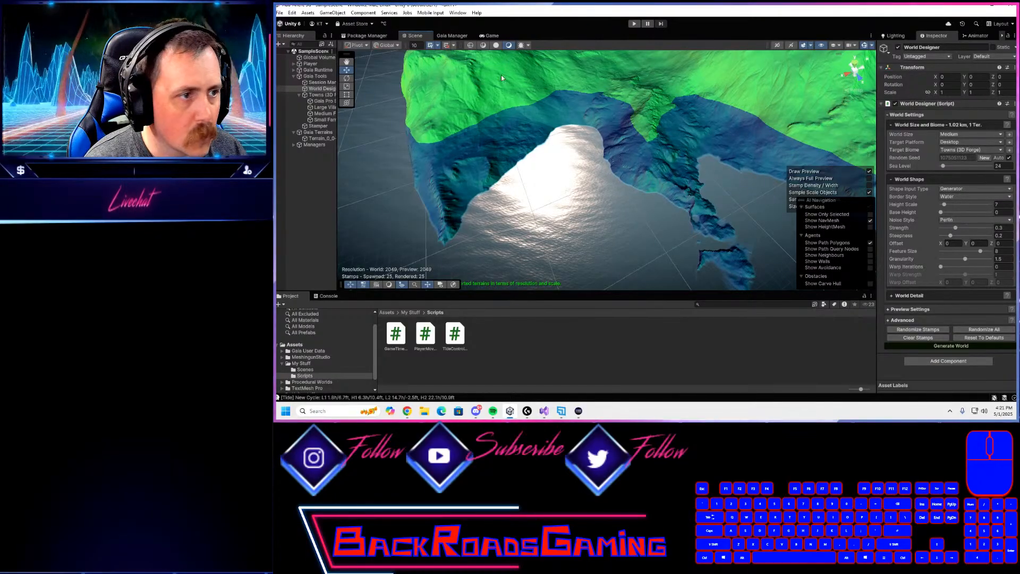
# - Undock the Gaia Manager as a floating window and display its advanced Gaia Tools options
pyautogui.moveTo(452, 35); pyautogui.dragTo(570, 94)
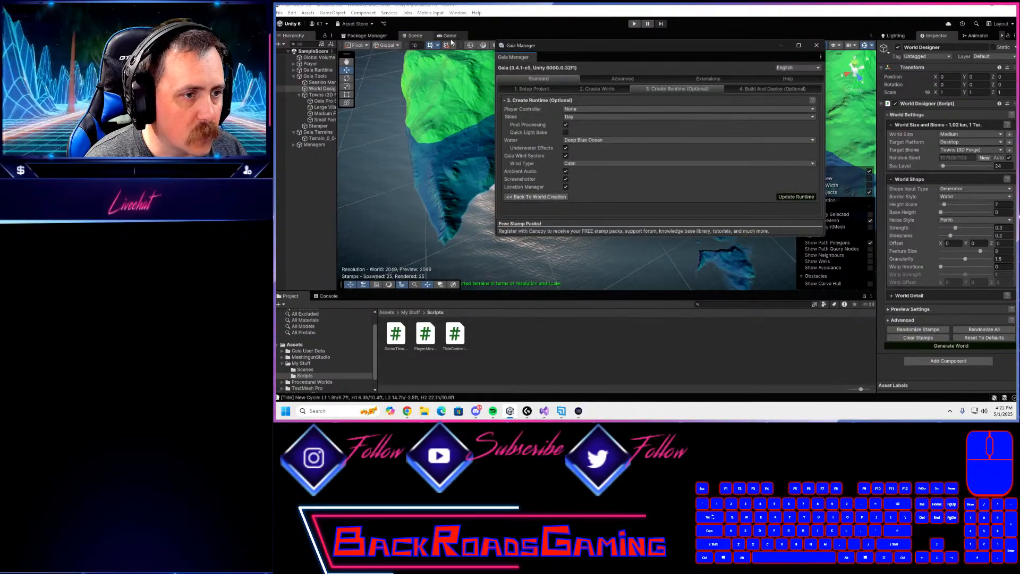
pyautogui.click(608, 91)
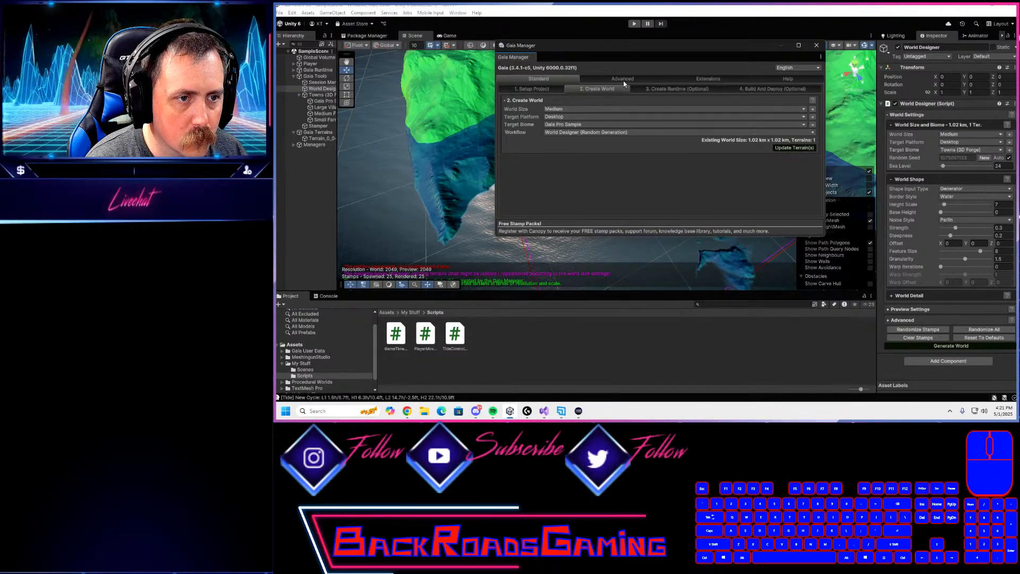
pyautogui.click(624, 81)
pyautogui.click(507, 114)
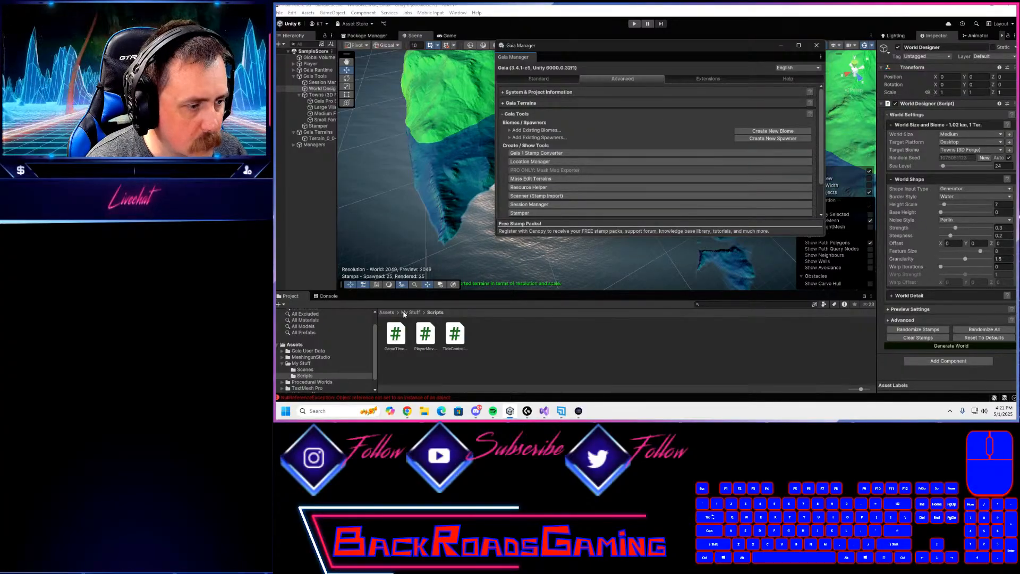
# - Inspect the NullReferenceException from GaiaManagerEditor in the Console and clear the logged messages
pyautogui.click(329, 295)
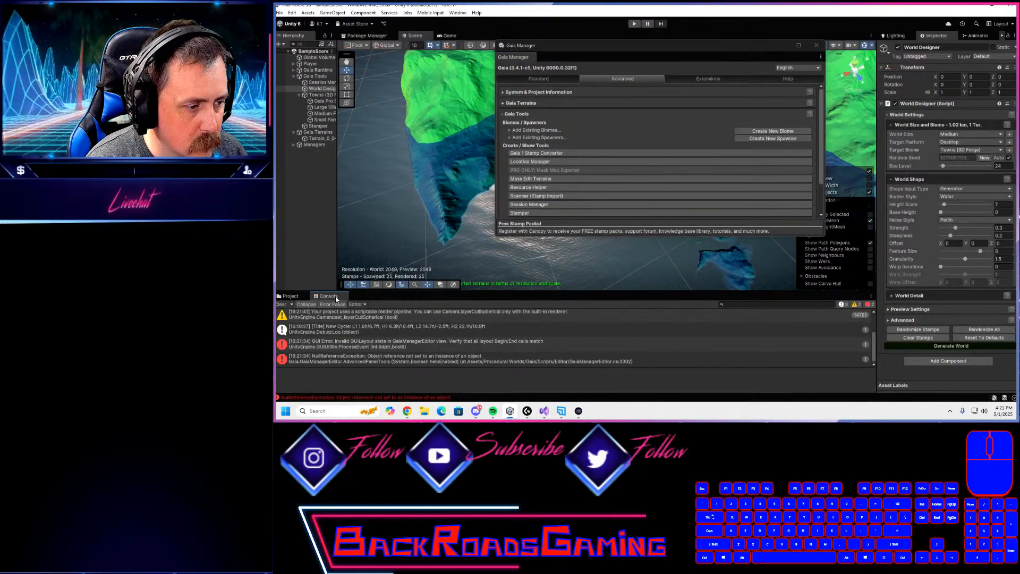
pyautogui.click(367, 358)
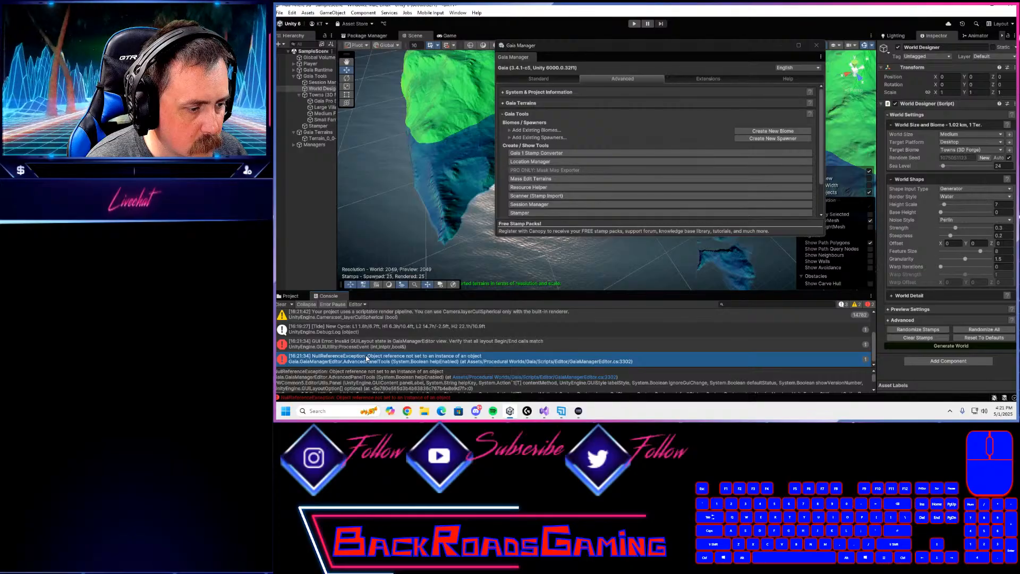
pyautogui.click(281, 304)
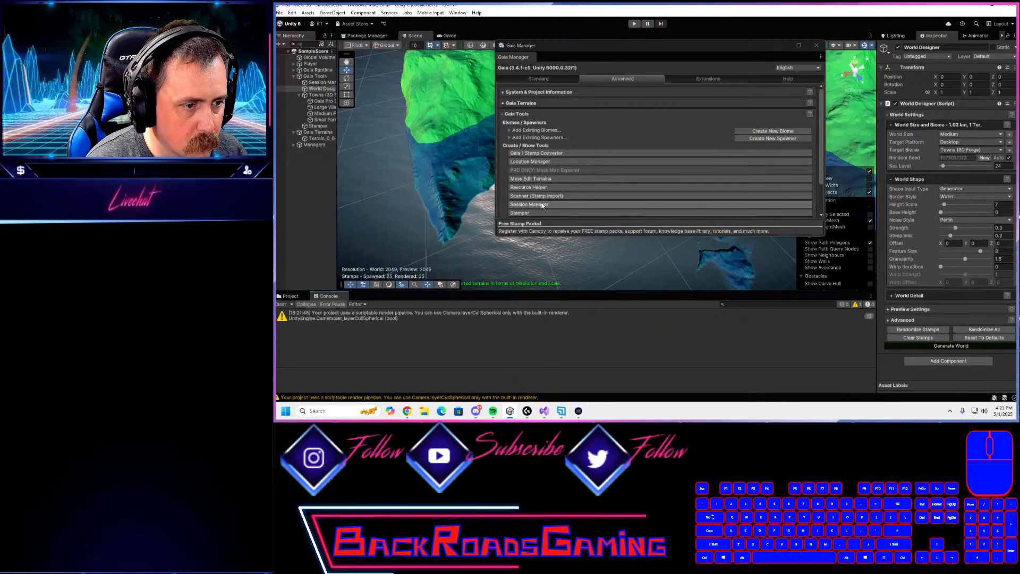
# - Open the Session Manager from the Gaia tools to view its recorded operations
pyautogui.click(544, 205)
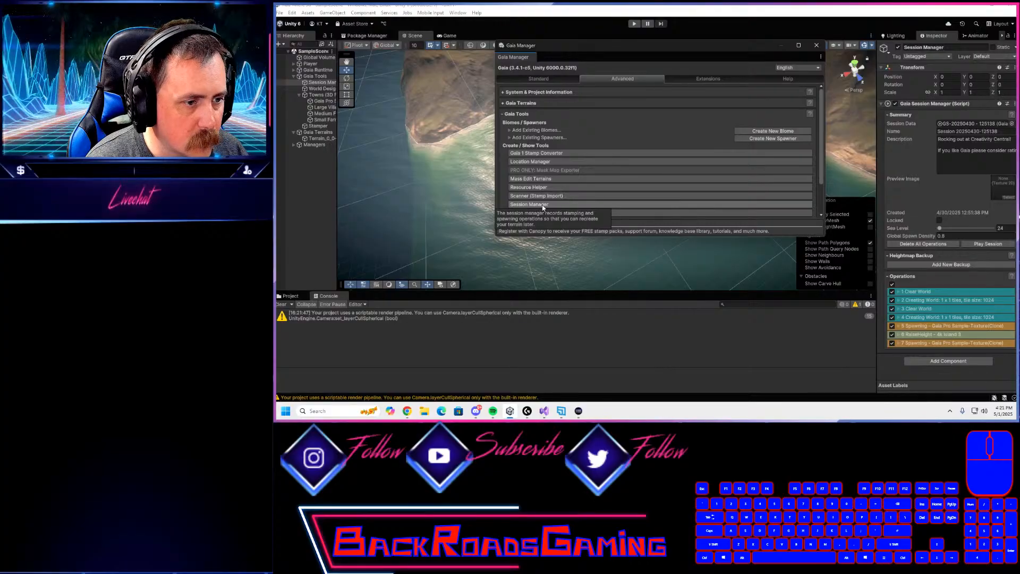
pyautogui.click(543, 207)
pyautogui.click(544, 208)
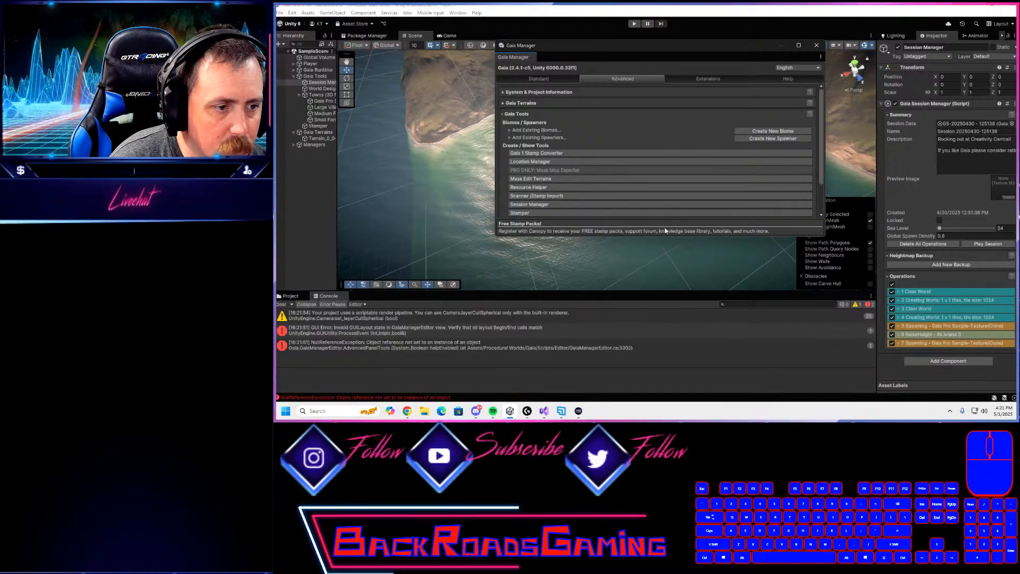
# - Set the world creation workflow to Manual with Stamper in the Gaia Manager's standard settings
pyautogui.click(539, 79)
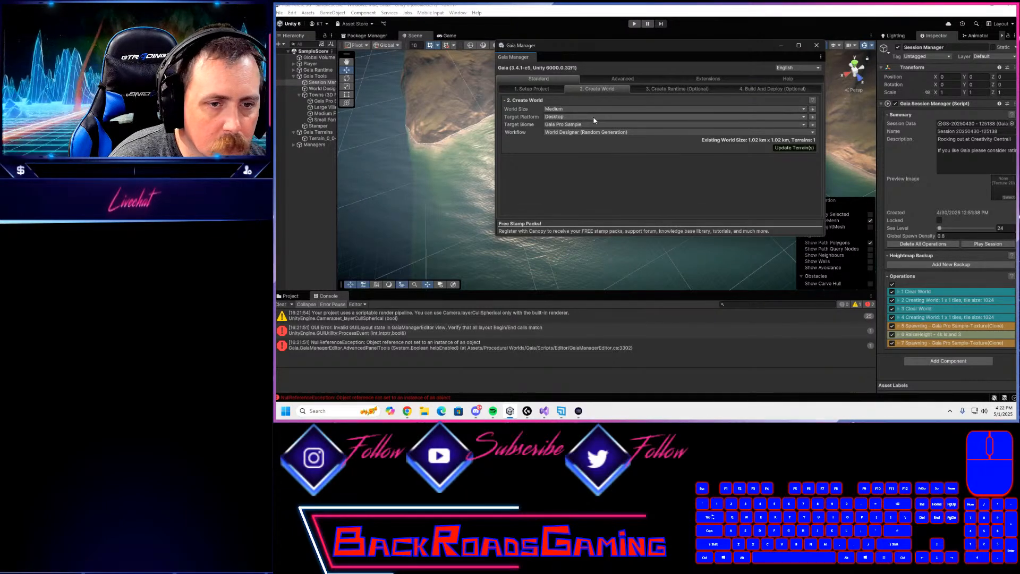
pyautogui.click(616, 133)
pyautogui.click(618, 142)
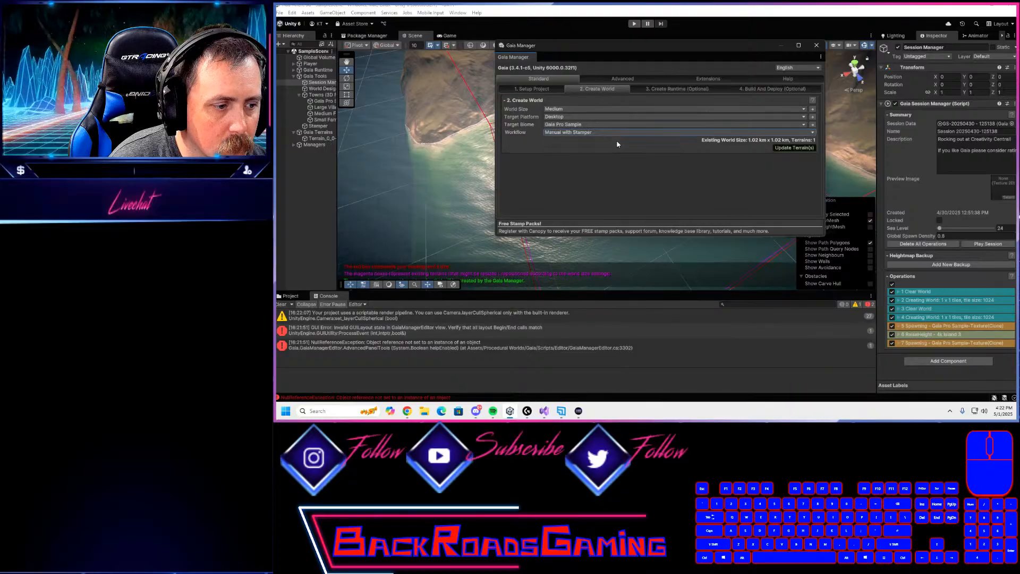
# - Look over the existing island and review the settings of the Gaia Runtime and World Designer objects
pyautogui.moveTo(518, 233); pyautogui.dragTo(387, 157, button='right')
pyautogui.click(315, 77)
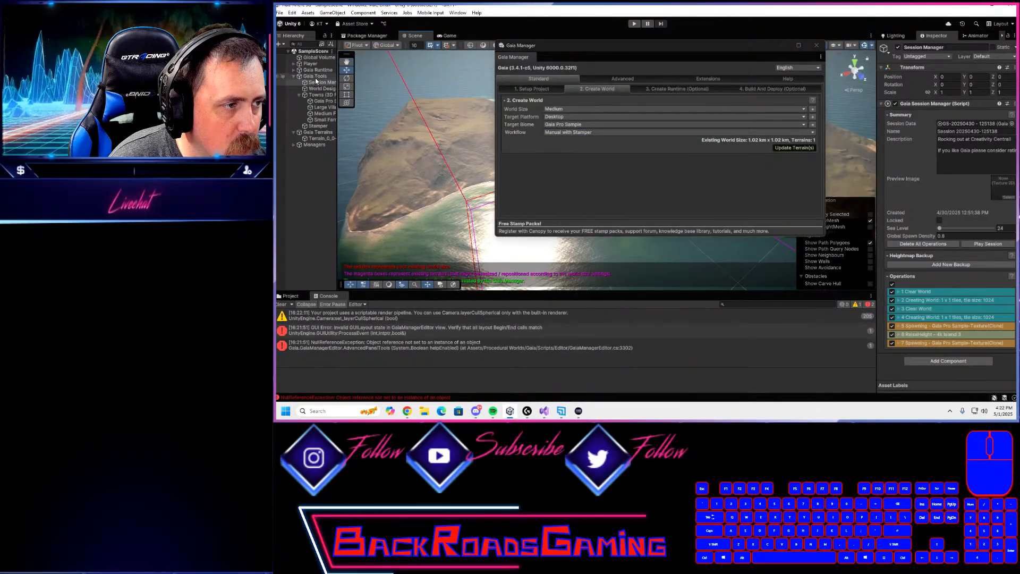
pyautogui.click(319, 70)
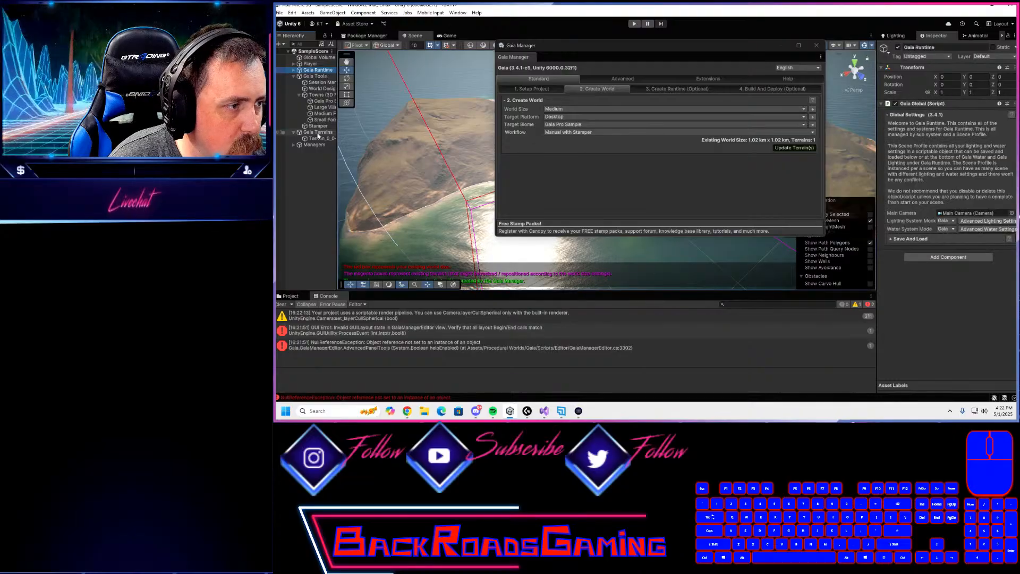
pyautogui.click(321, 88)
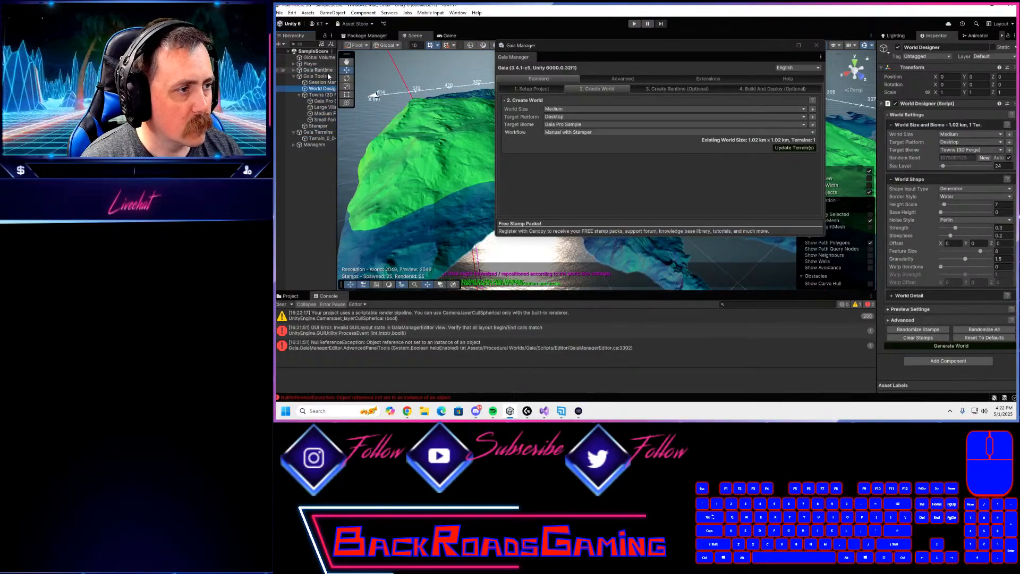
# - Delete Gaia Runtime, Gaia Tools, Gaia Terrains and Global Volume from the scene, and dock the Gaia Manager beside the Game view
pyautogui.click(295, 77)
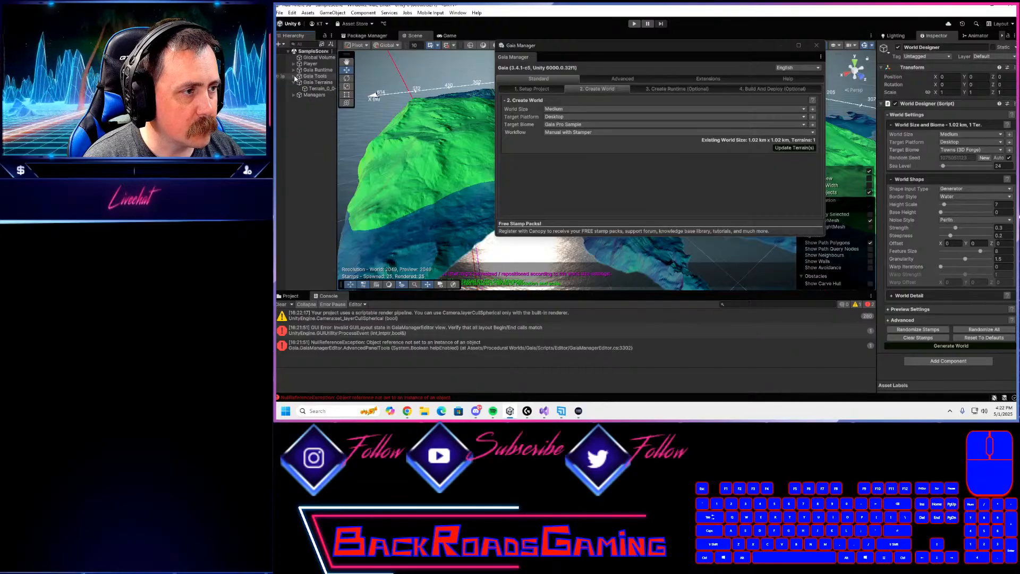
pyautogui.click(315, 70)
pyautogui.keyDown('shift'); pyautogui.click(315, 89); pyautogui.keyUp('shift')
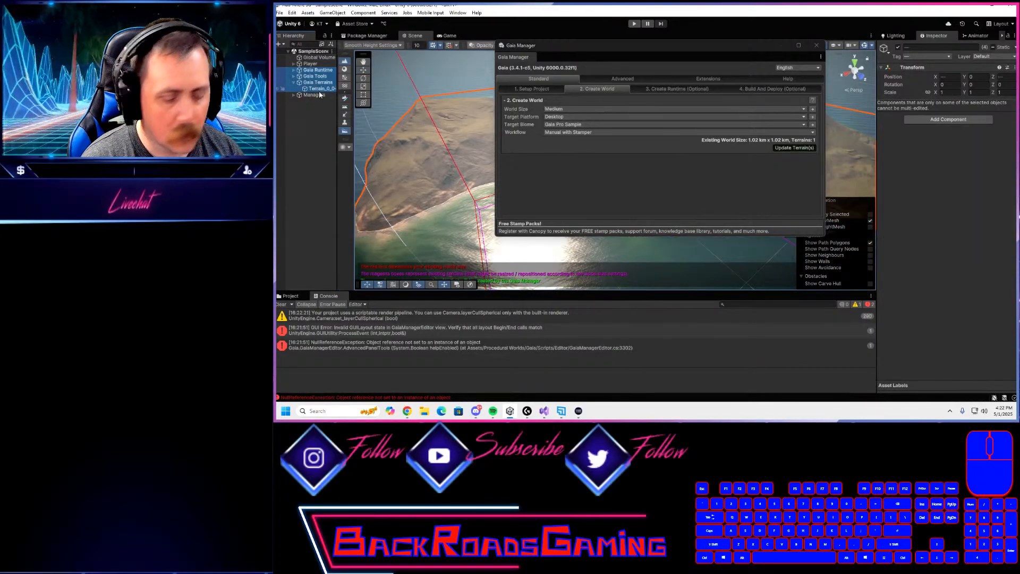
pyautogui.press('Delete')
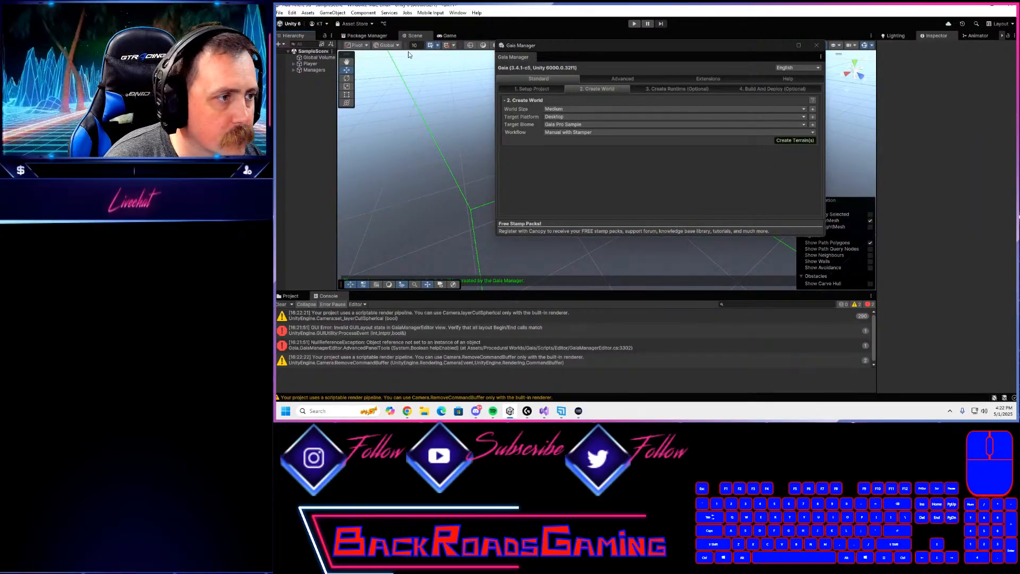
pyautogui.click(312, 57)
pyautogui.press('Delete')
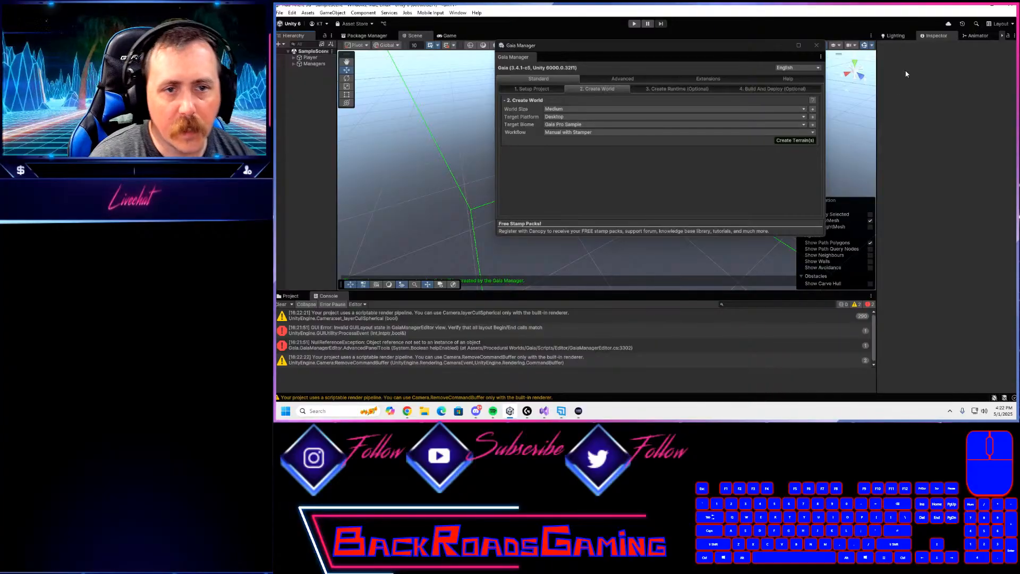
pyautogui.moveTo(511, 59); pyautogui.dragTo(625, 158)
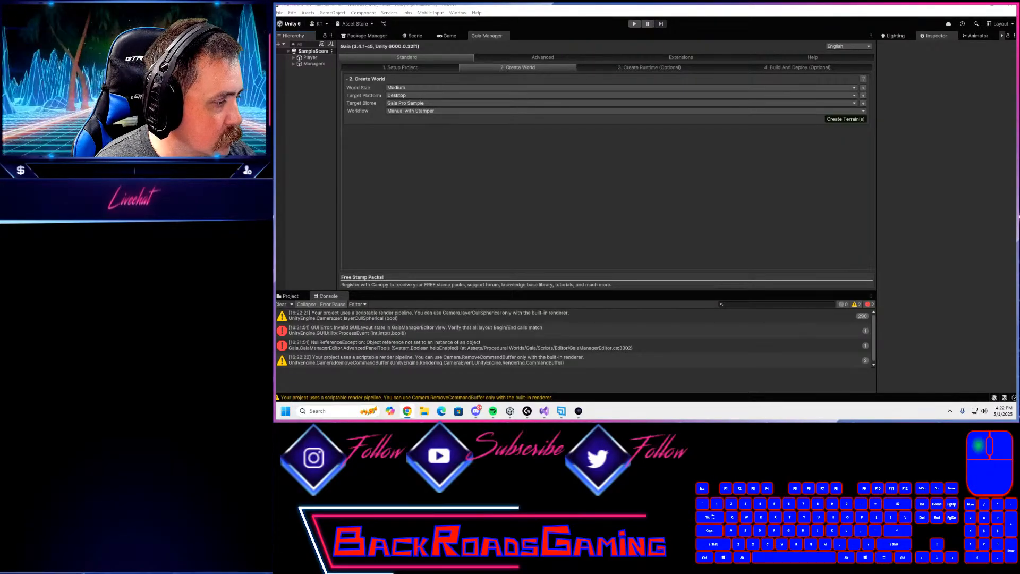
pyautogui.write('witch test')
pyautogui.press('Return')
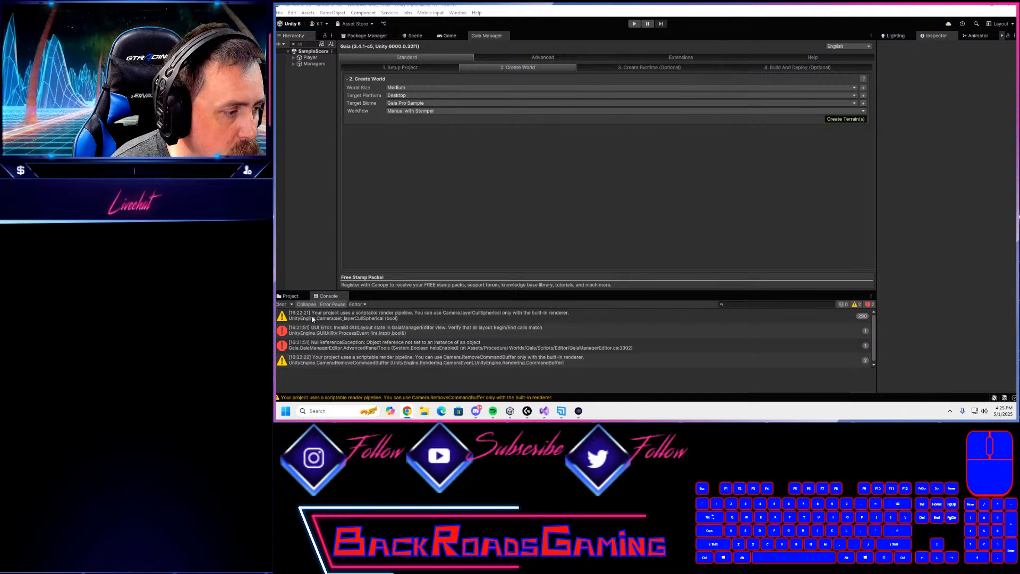
# - Clear the Console and set the new world's size to Large with Desktop as the target platform
pyautogui.click(284, 305)
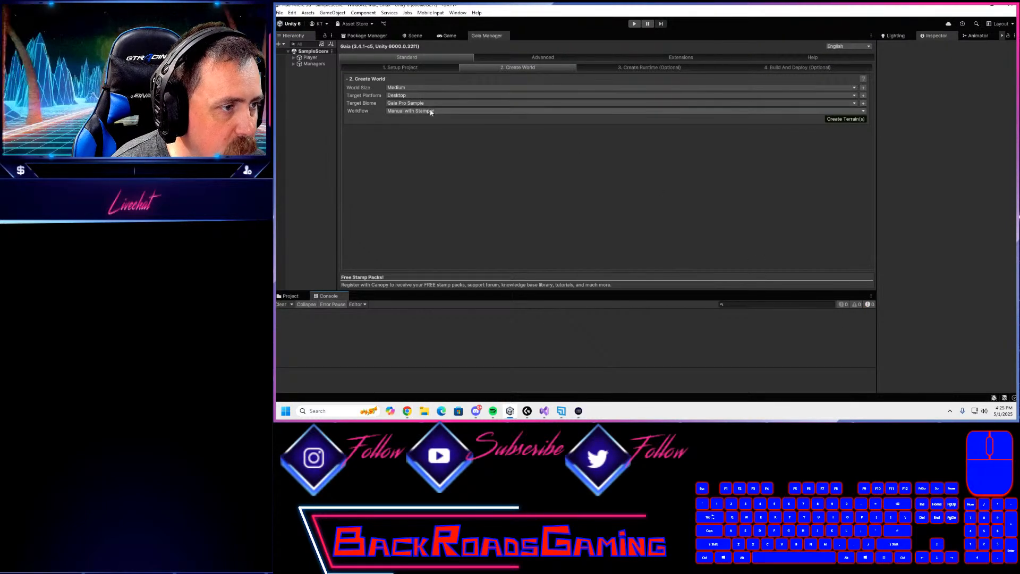
pyautogui.click(420, 87)
pyautogui.click(416, 131)
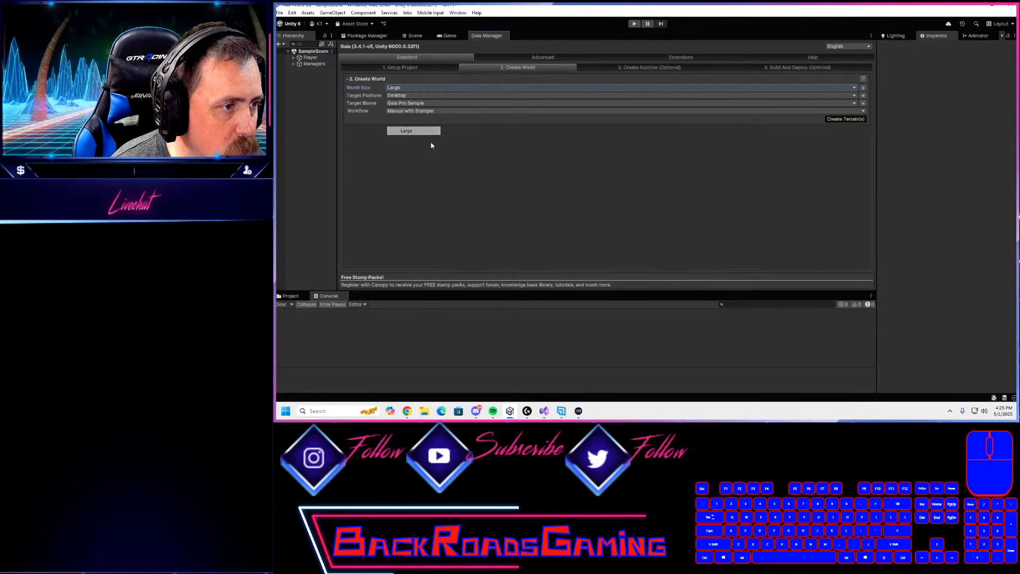
pyautogui.click(448, 96)
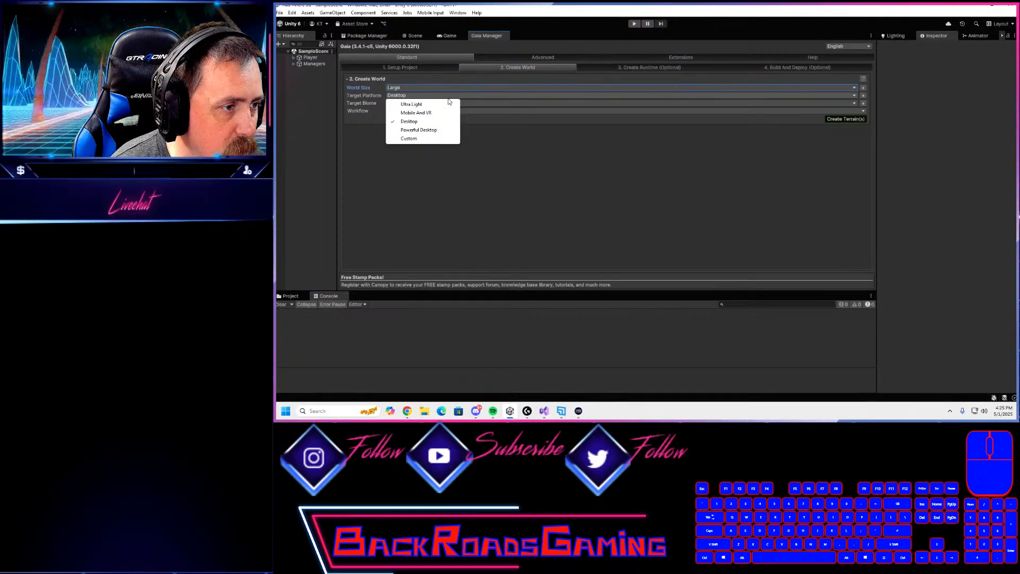
pyautogui.click(448, 121)
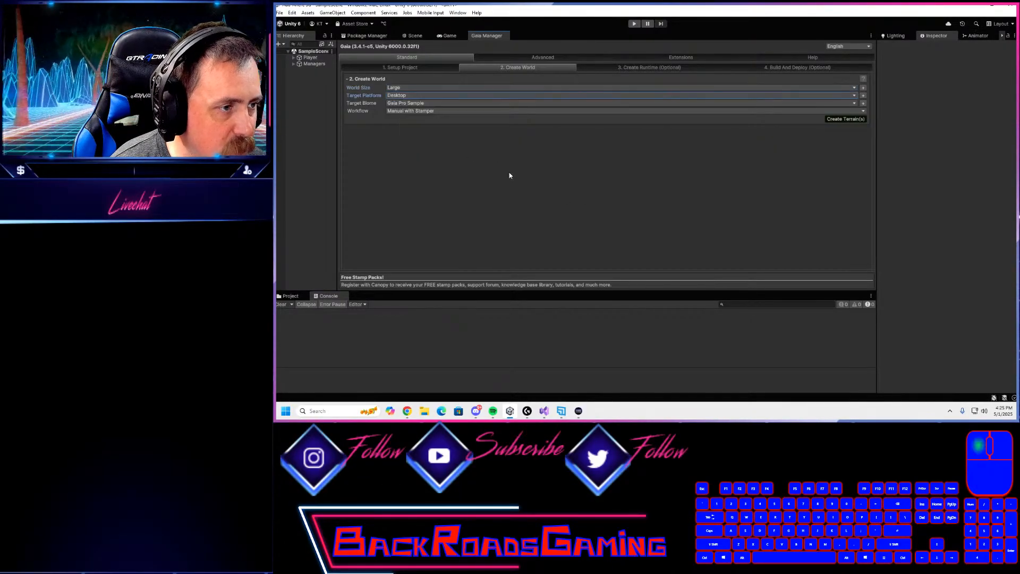
# - Switch the target biome to Custom and back to Gaia Pro Sample to expose its editable spawner list
pyautogui.click(474, 105)
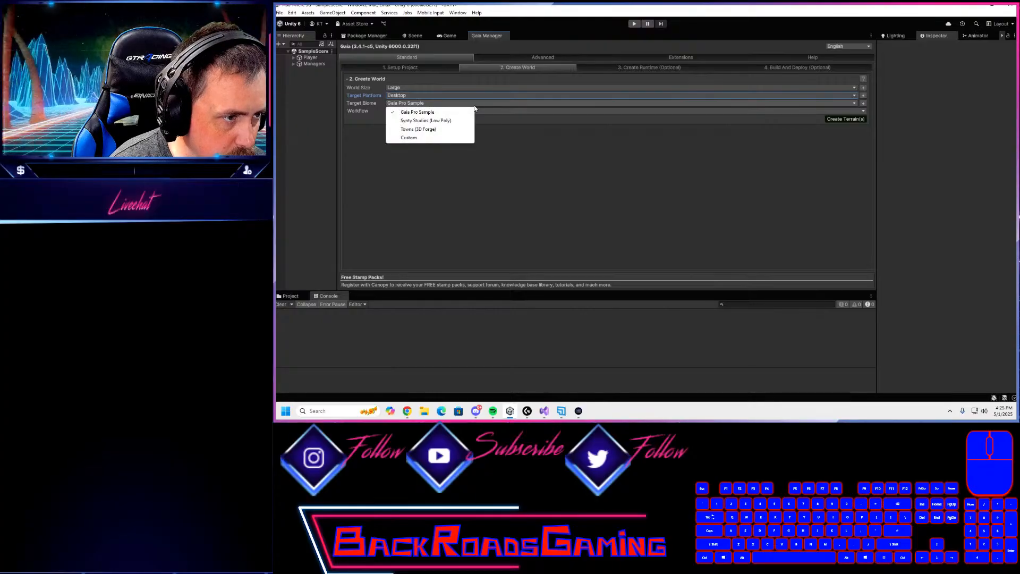
pyautogui.click(457, 138)
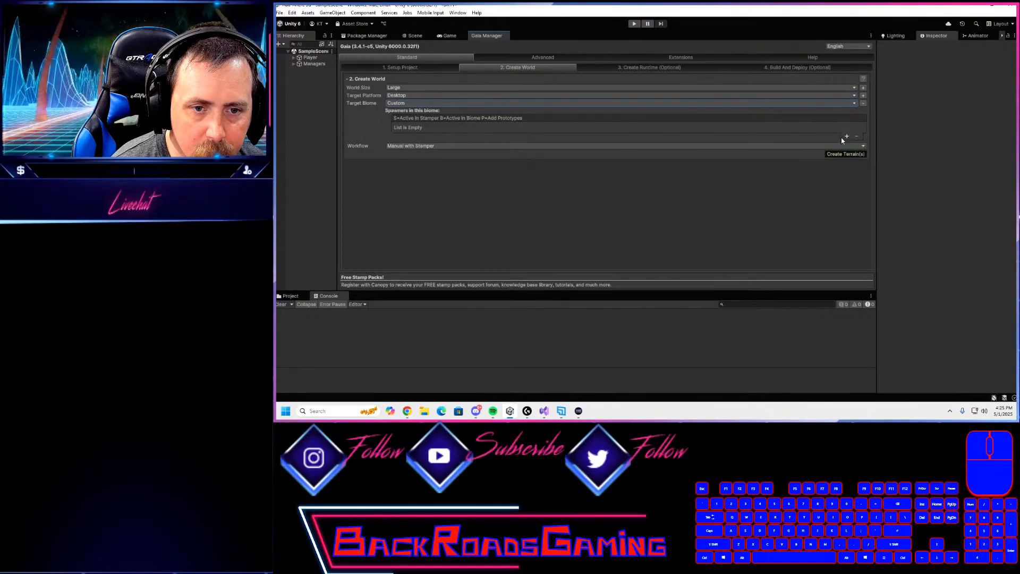
pyautogui.click(850, 103)
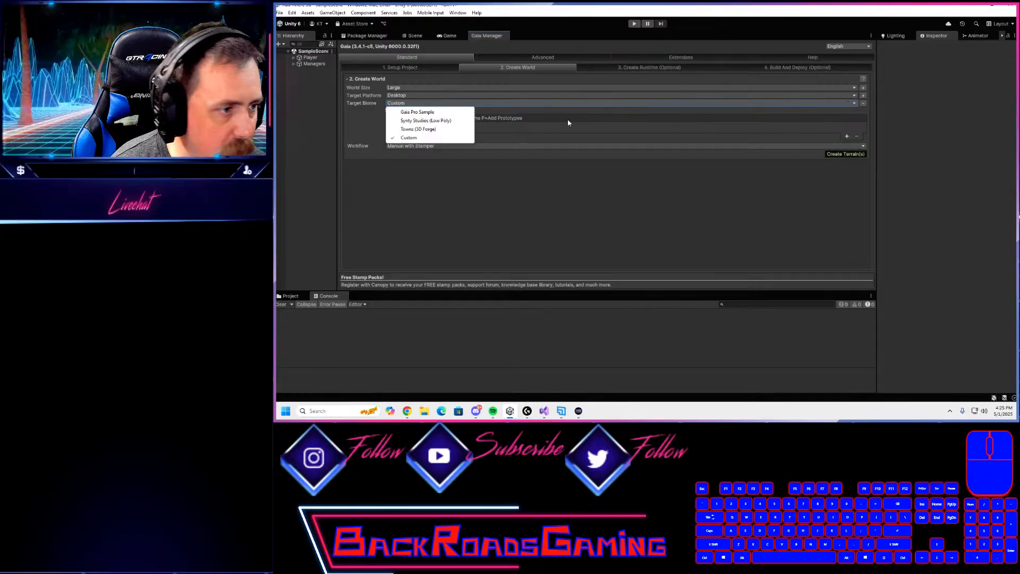
pyautogui.click(444, 113)
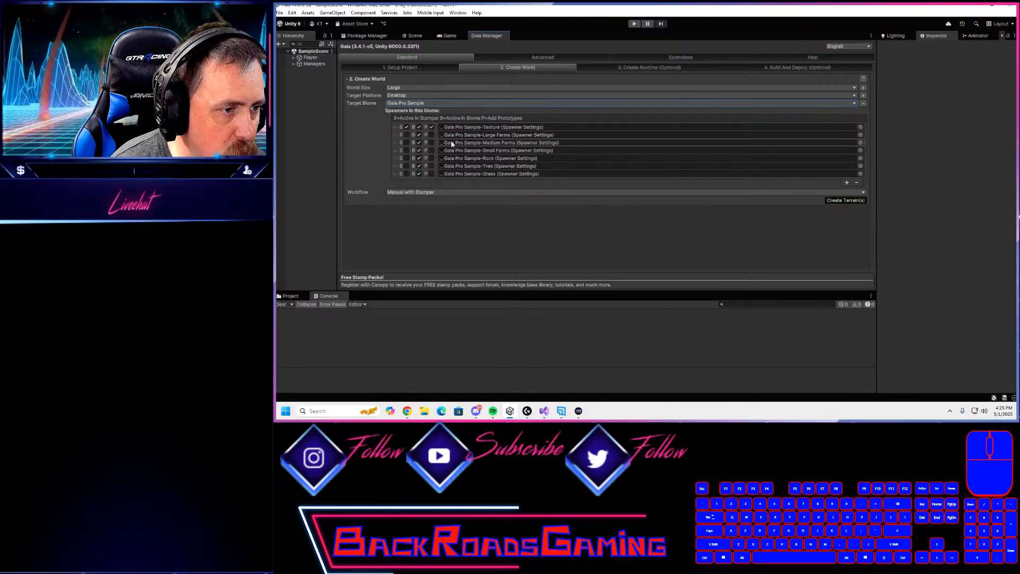
# - Deactivate the Large Farms, Medium Farms and Small Farms spawners in the Gaia Pro Sample biome
pyautogui.click(419, 134)
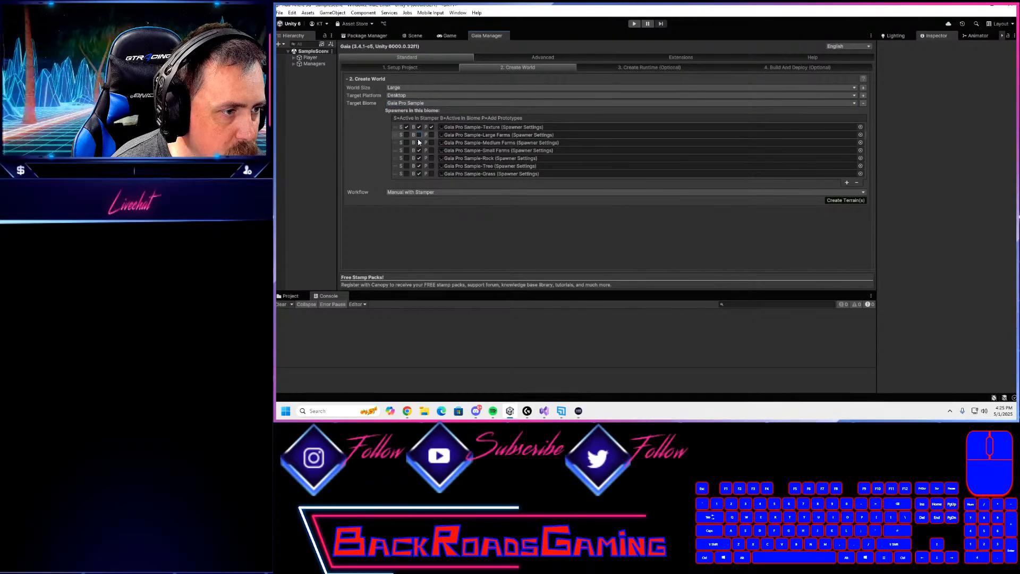
pyautogui.click(419, 142)
pyautogui.click(419, 150)
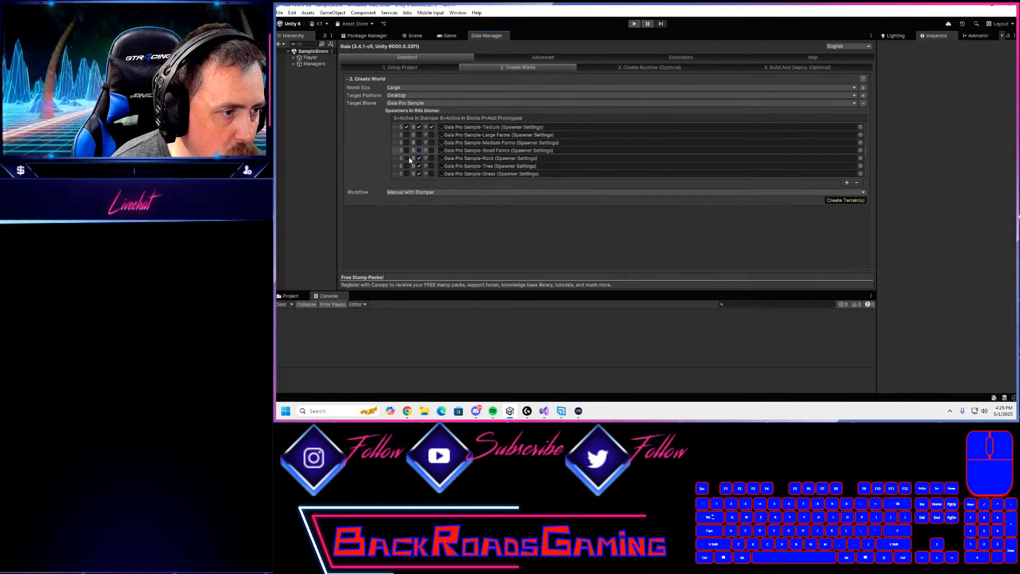
# - Activate the Rock, Tree and Grass spawners of the Gaia Pro Sample biome in the stamper and enable adding their prototypes
pyautogui.click(407, 158)
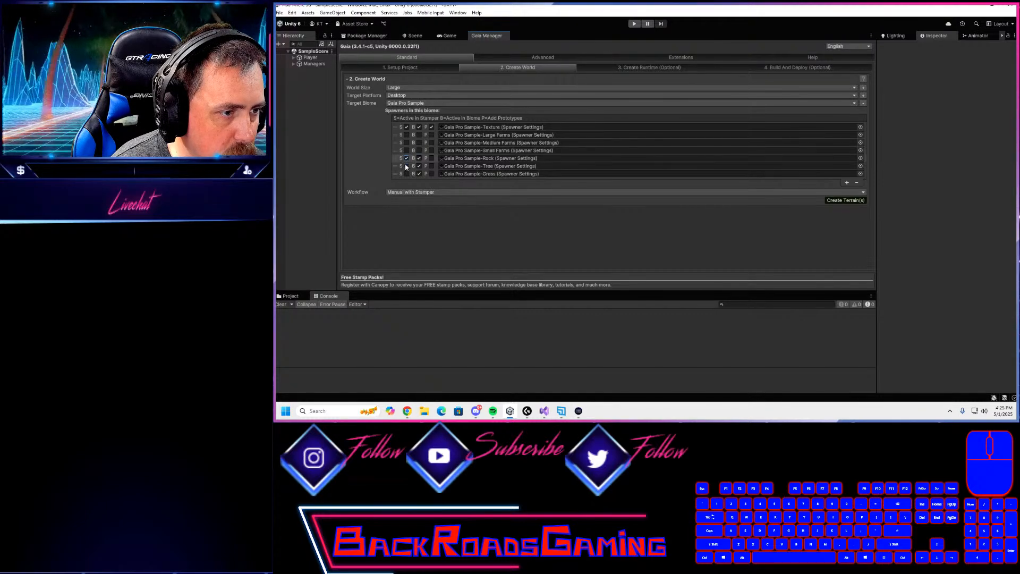
pyautogui.click(406, 167)
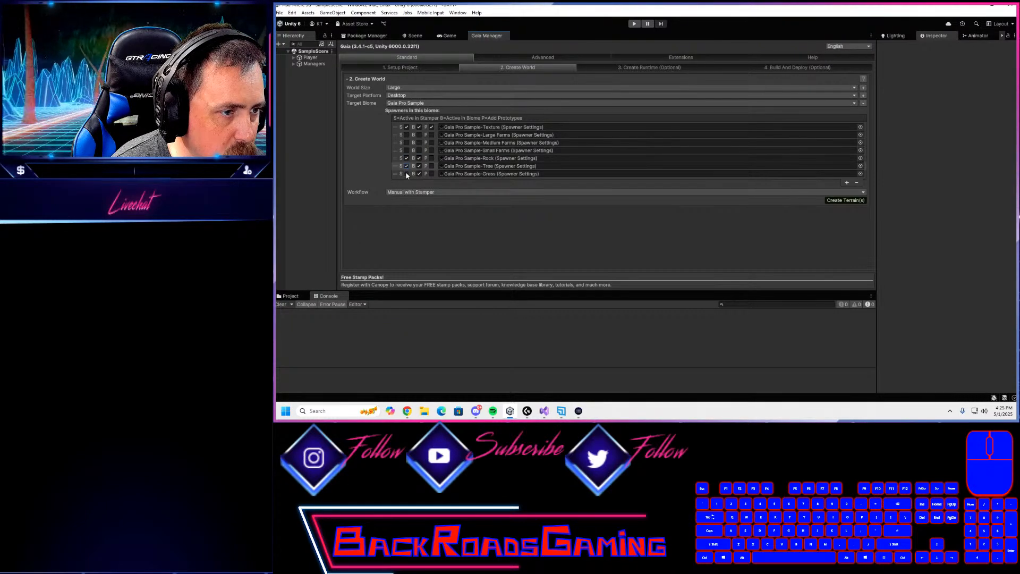
pyautogui.click(406, 174)
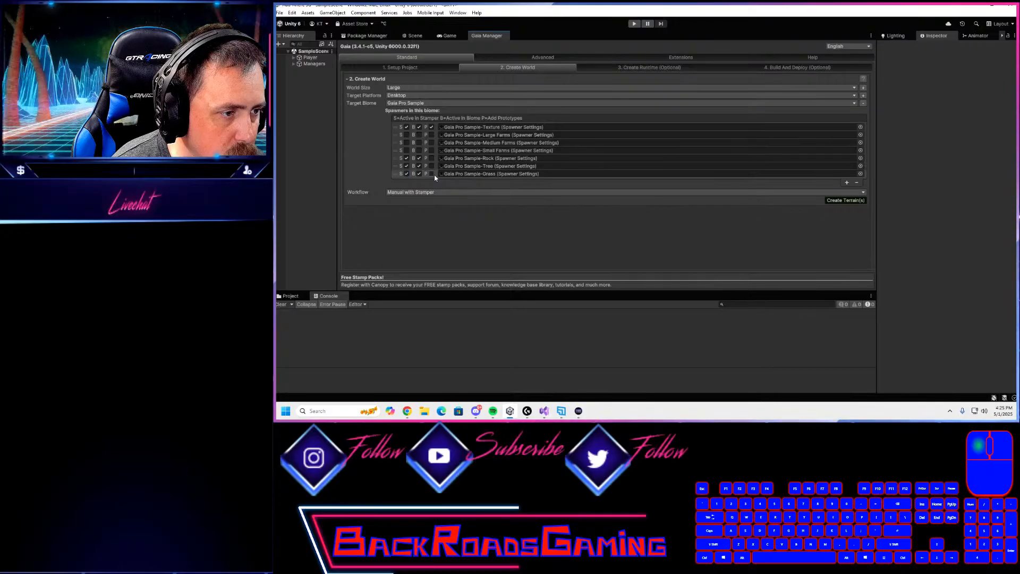
pyautogui.click(431, 174)
pyautogui.click(432, 166)
pyautogui.click(432, 158)
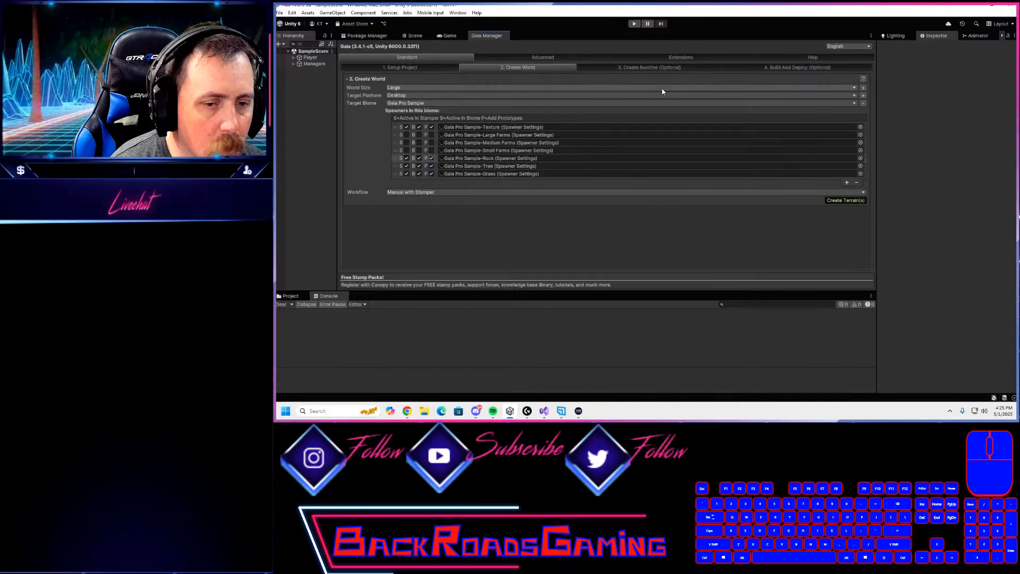
# - Create the terrain for the new world and dock the Stamp Browser above the Inspector, enlarged to show its full preview
pyautogui.click(842, 202)
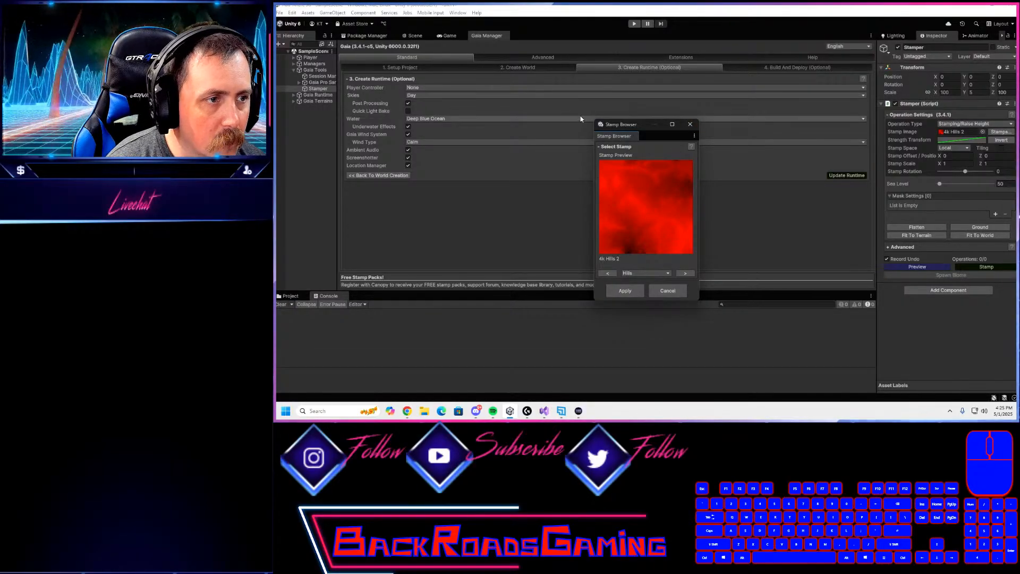
pyautogui.moveTo(618, 140); pyautogui.dragTo(924, 54)
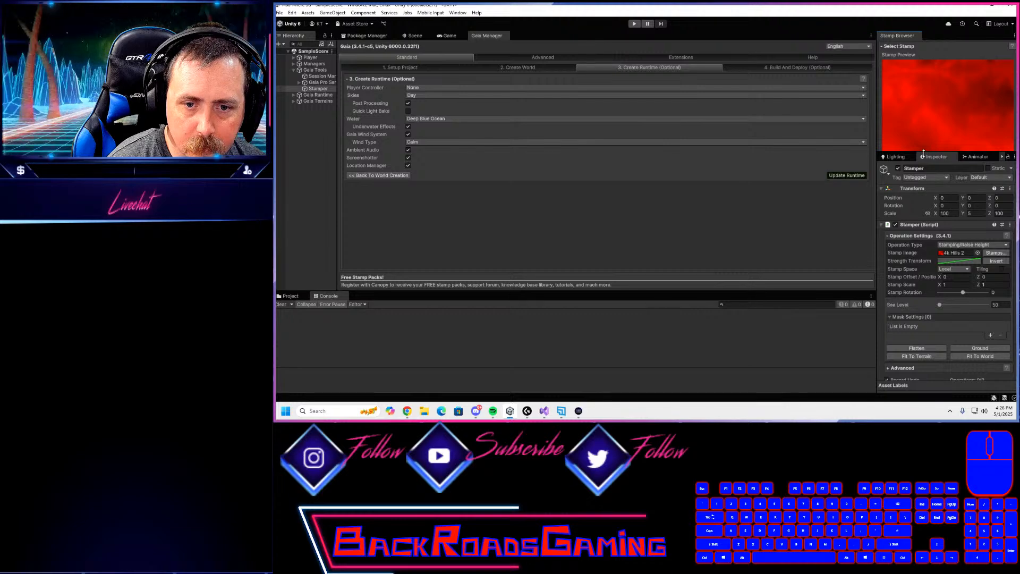
pyautogui.moveTo(924, 152); pyautogui.dragTo(923, 250)
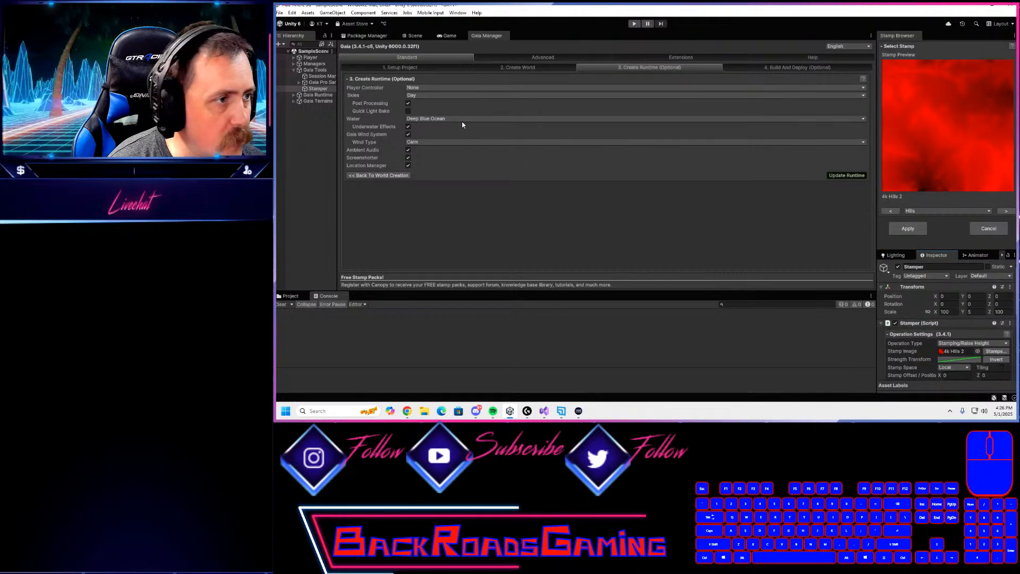
# - Show the terrain from directly above in the Scene view and browse the Islands stamps to choose 4k Island 2
pyautogui.click(422, 36)
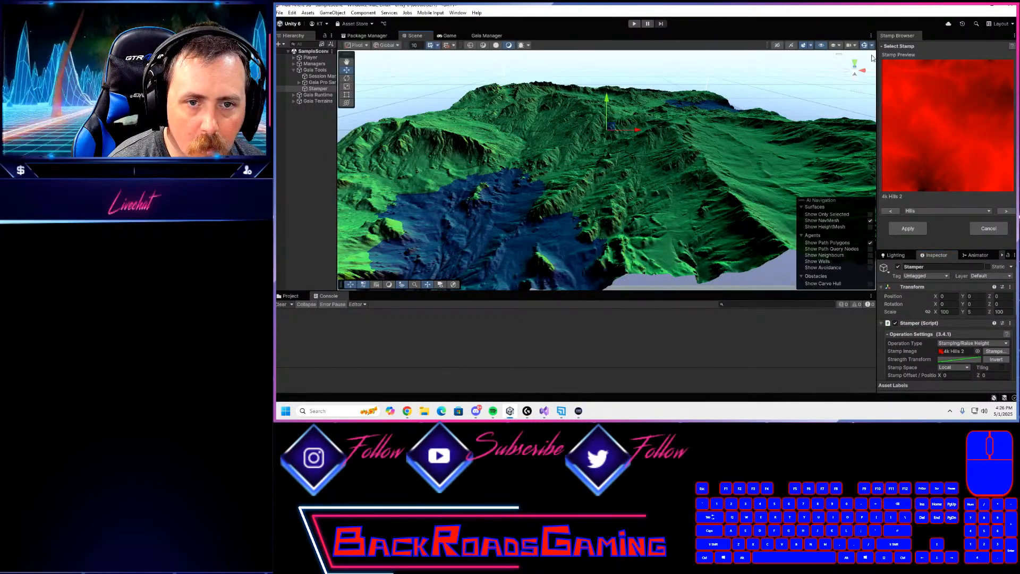
pyautogui.click(855, 64)
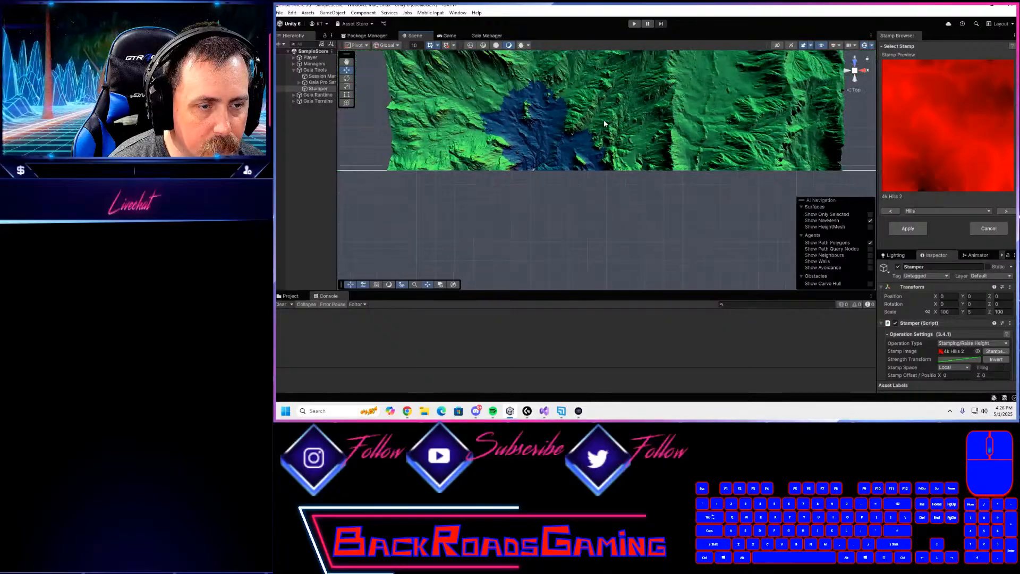
pyautogui.scroll(-3, 608, 144)
pyautogui.moveTo(608, 144); pyautogui.dragTo(614, 219, button='middle')
pyautogui.scroll(-1, 614, 219)
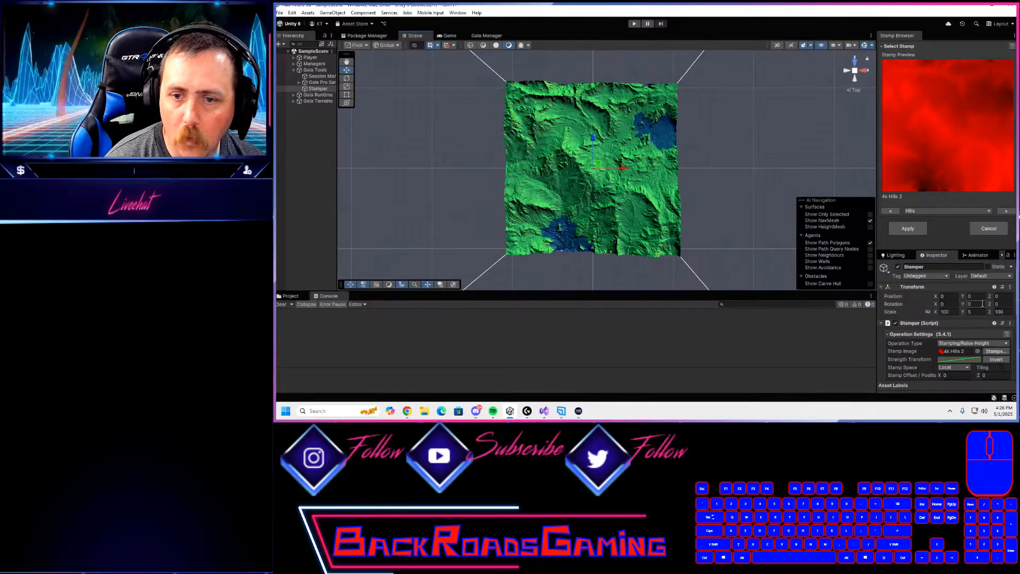
pyautogui.click(938, 211)
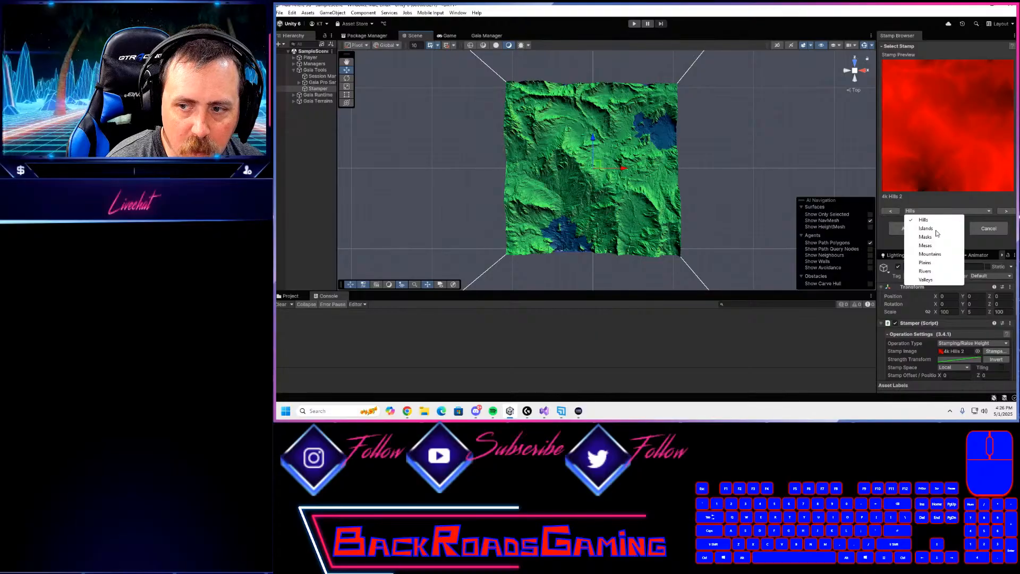
pyautogui.click(936, 229)
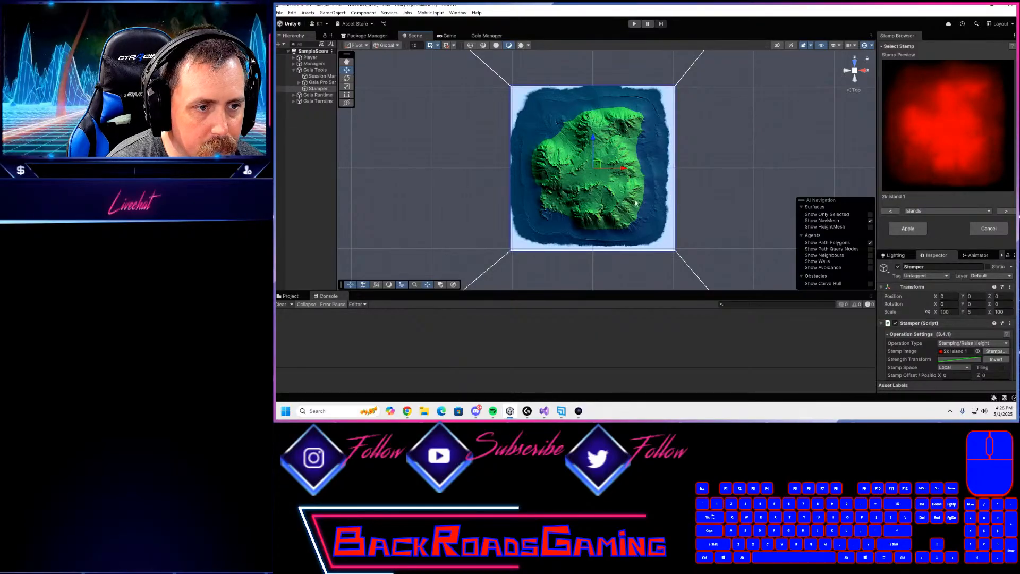
pyautogui.click(1003, 212)
pyautogui.click(1003, 212)
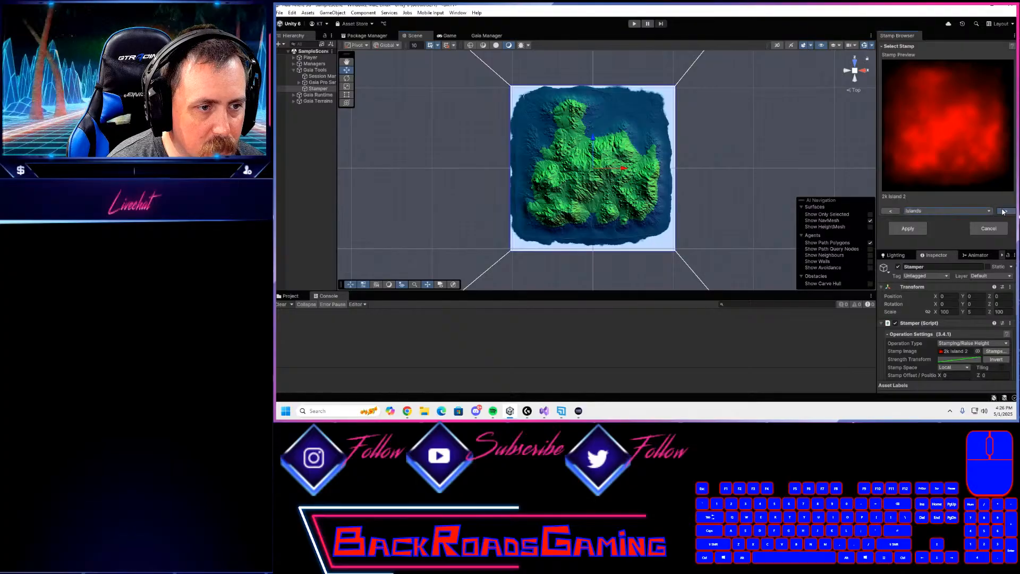
pyautogui.click(1003, 211)
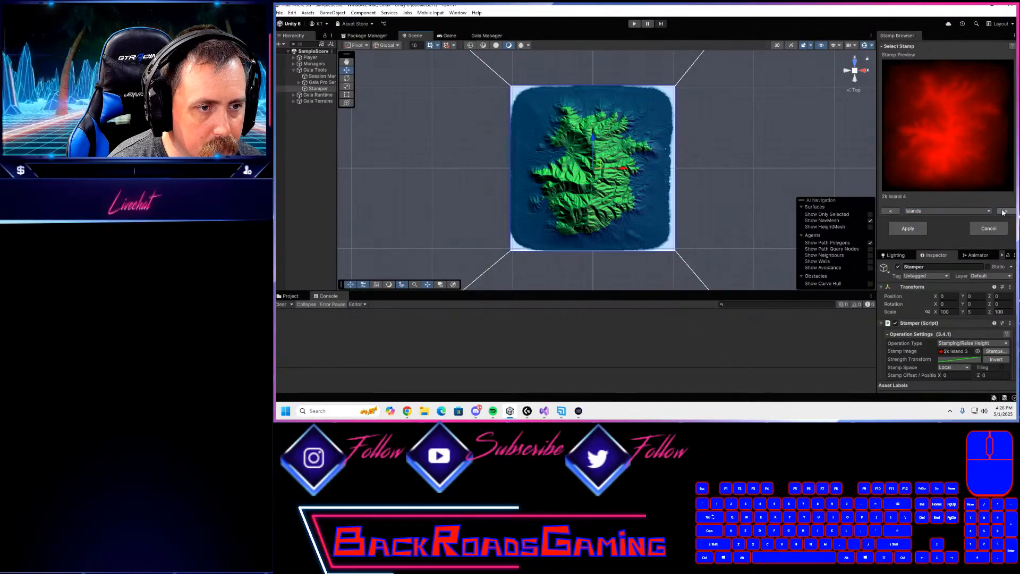
pyautogui.click(1003, 212)
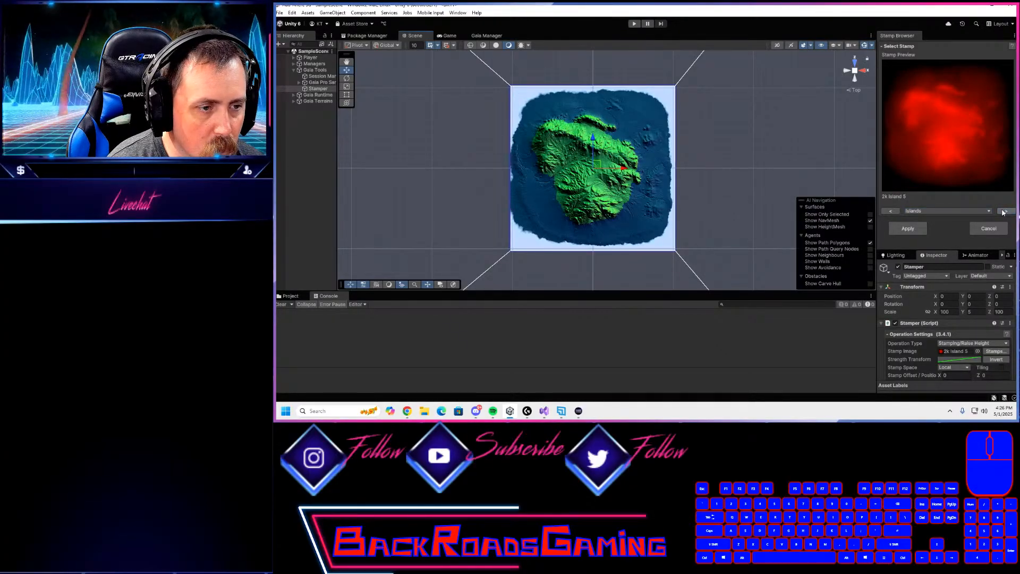
pyautogui.click(1003, 212)
pyautogui.click(1003, 213)
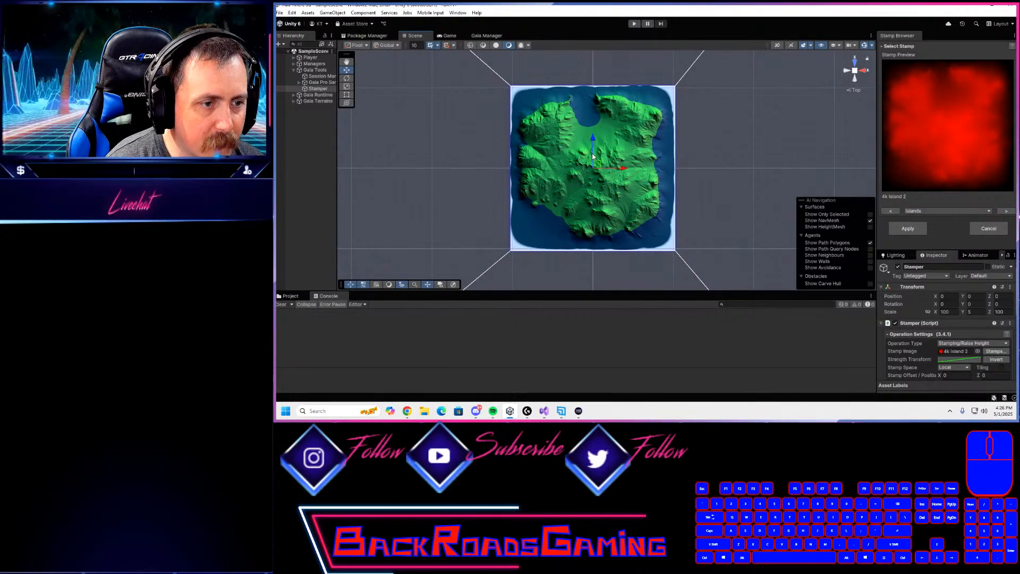
# - Move the Stamper to about X -723, Z 212 and set its Y rotation to -45
pyautogui.moveTo(592, 143); pyautogui.dragTo(566, 147)
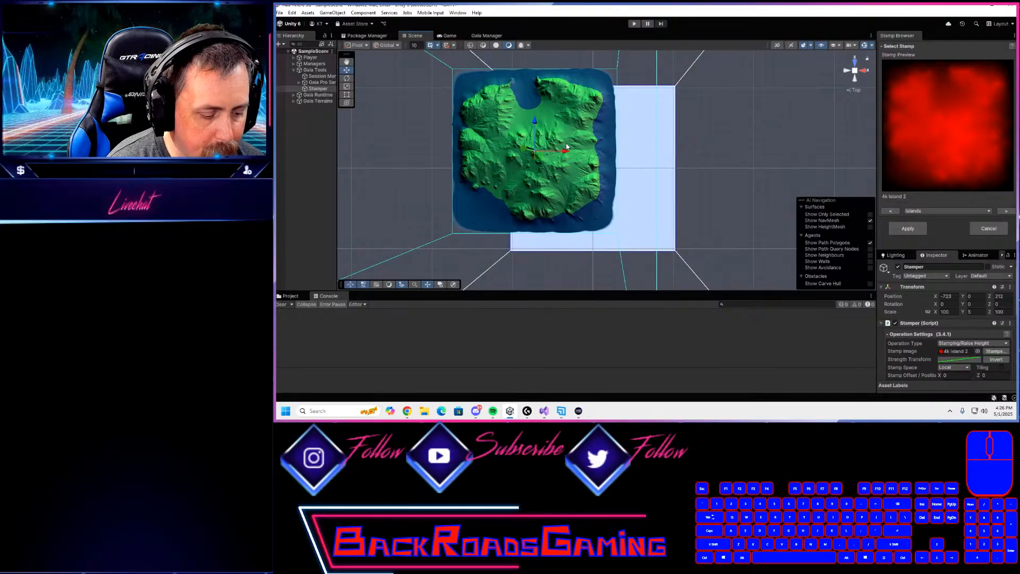
pyautogui.press('e')
pyautogui.moveTo(542, 183); pyautogui.dragTo(983, 304)
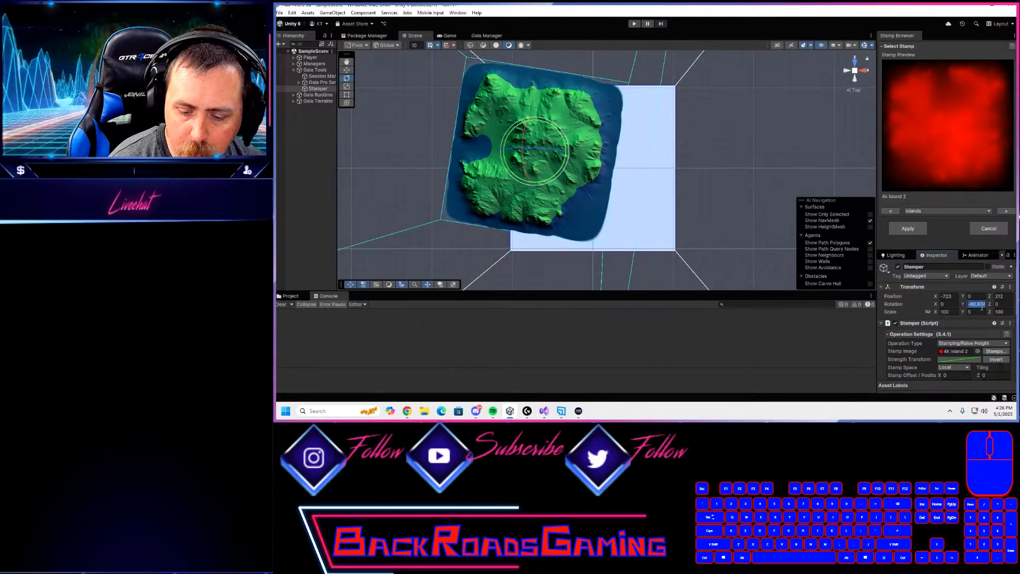
pyautogui.write('-45')
pyautogui.click(997, 304)
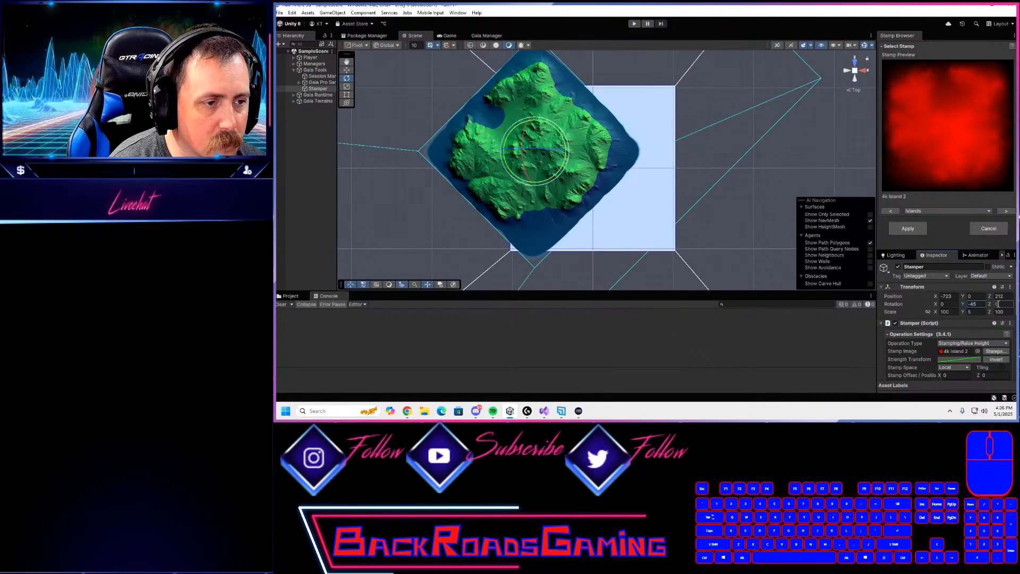
# - Reposition the Stamper to about X -231, Z 391 and stamp 4k Island 2 onto the terrain
pyautogui.press('w')
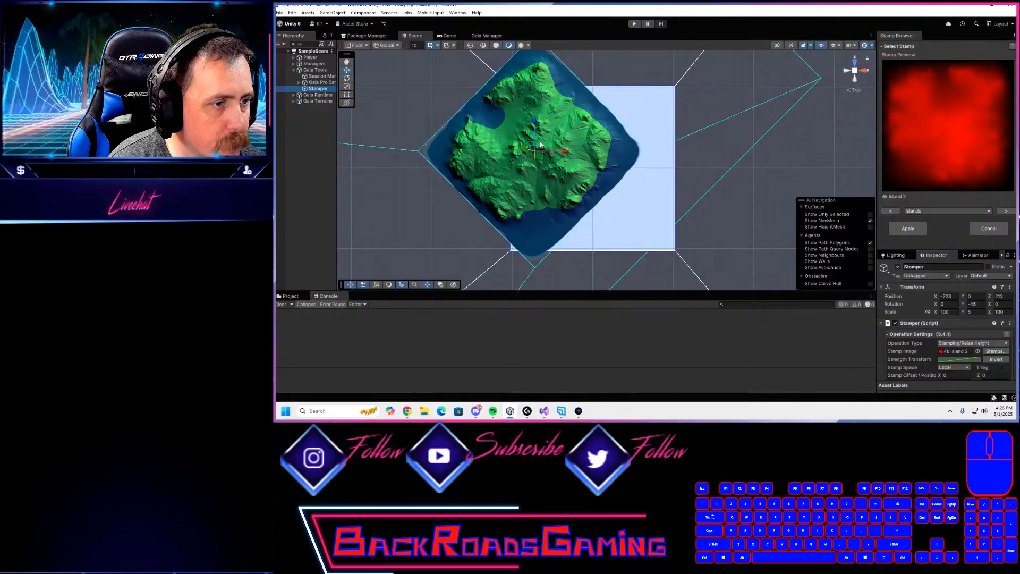
pyautogui.moveTo(568, 151); pyautogui.dragTo(600, 165)
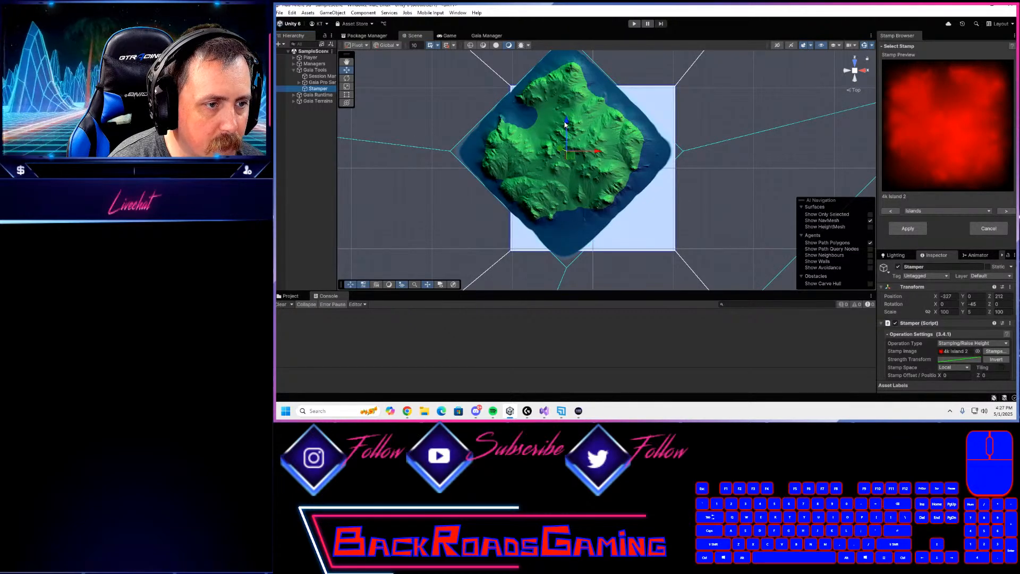
pyautogui.moveTo(565, 123)
pyautogui.mouseDown()
pyautogui.moveTo(570, 103)
pyautogui.moveTo(579, 117)
pyautogui.mouseUp()
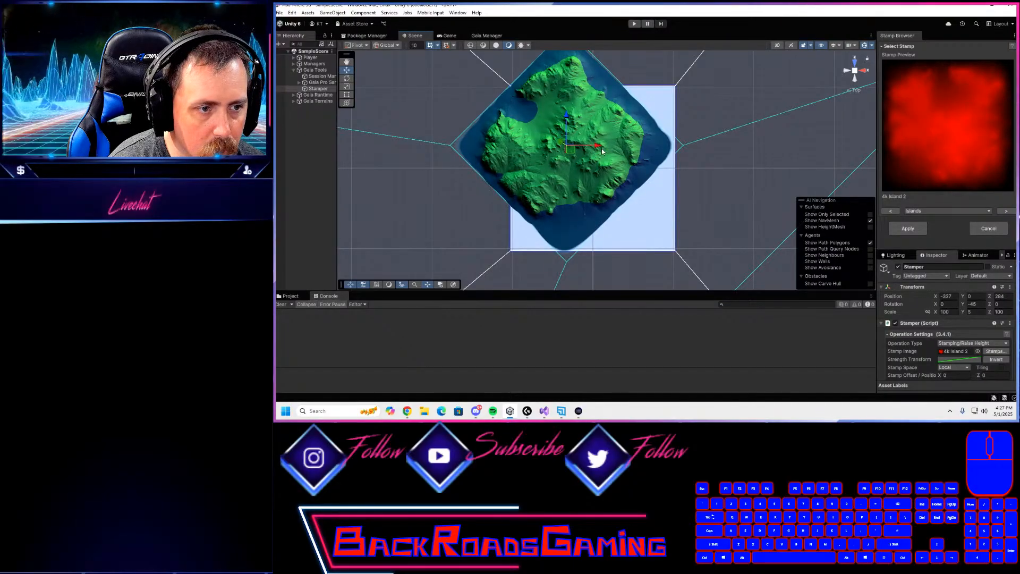
pyautogui.moveTo(602, 151); pyautogui.dragTo(603, 150)
pyautogui.moveTo(579, 122)
pyautogui.mouseDown()
pyautogui.moveTo(578, 113)
pyautogui.moveTo(609, 141)
pyautogui.moveTo(574, 109)
pyautogui.mouseUp()
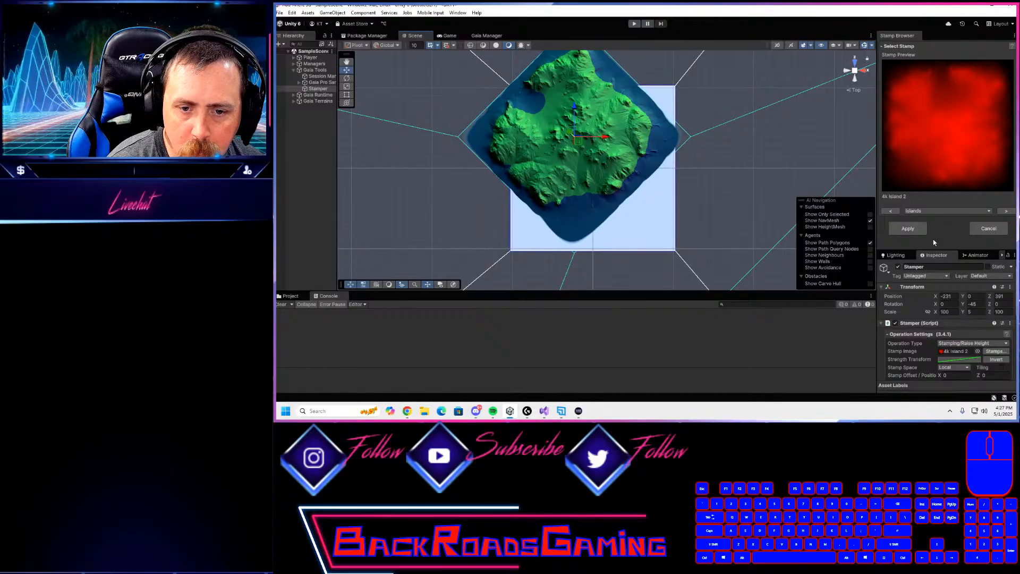
pyautogui.click(903, 228)
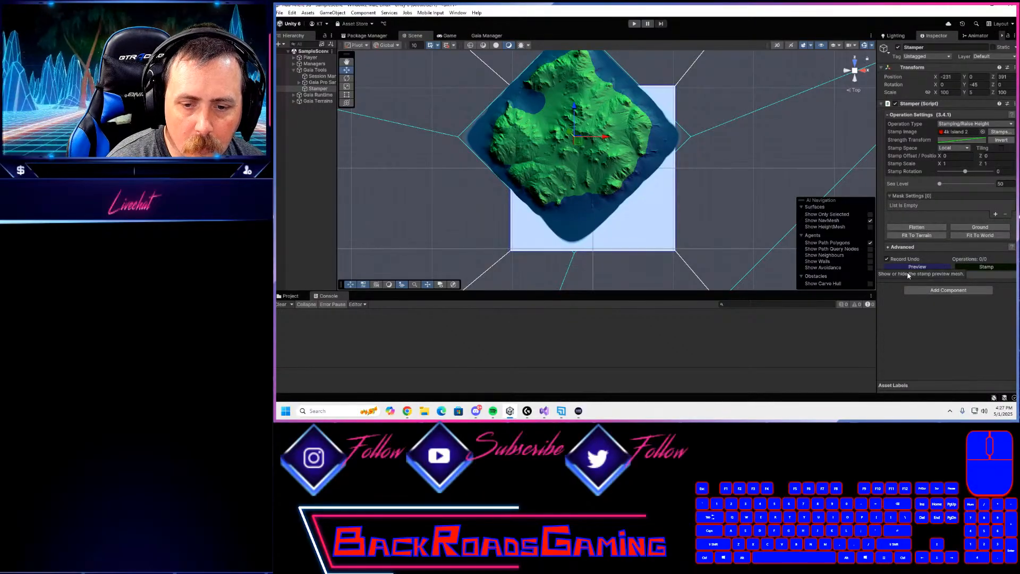
pyautogui.click(975, 268)
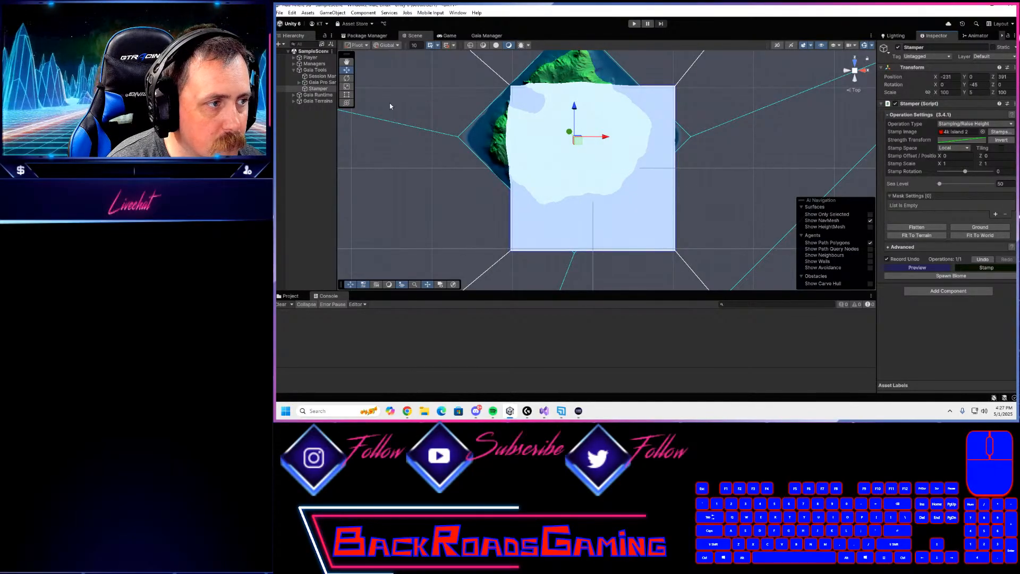
# - Examine the stamped island and the surrounding terrain in perspective from several angles and distances
pyautogui.moveTo(520, 157); pyautogui.dragTo(621, 40, button='right')
pyautogui.scroll(5, 450, 155)
pyautogui.rightClick(450, 155)
pyautogui.moveTo(616, 123); pyautogui.dragTo(522, 186, button='right')
pyautogui.press('w')
pyautogui.press('w')
pyautogui.press('w')
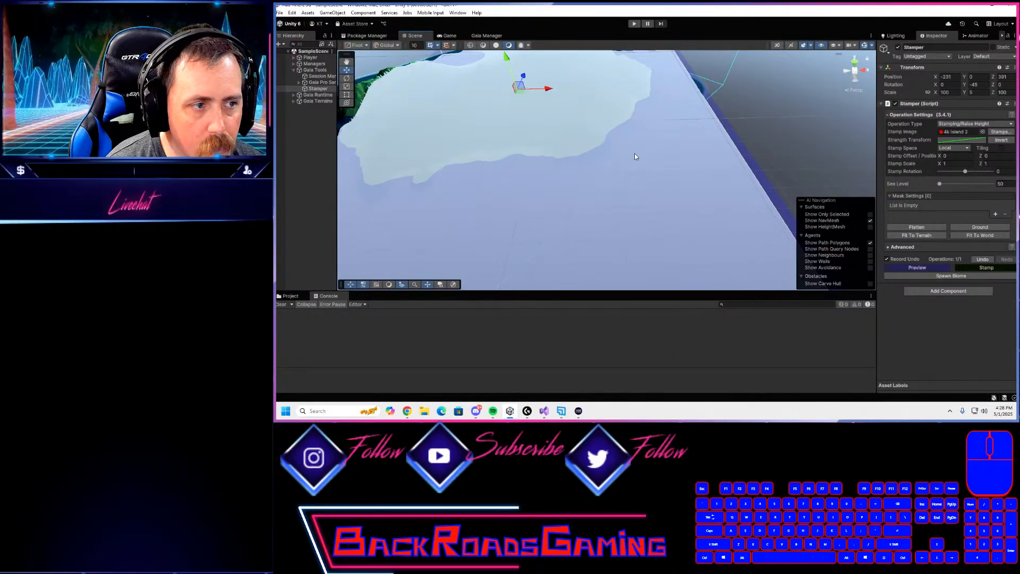
pyautogui.moveTo(635, 154); pyautogui.dragTo(627, 195, button='right')
pyautogui.press('s')
pyautogui.scroll(-4, 628, 197)
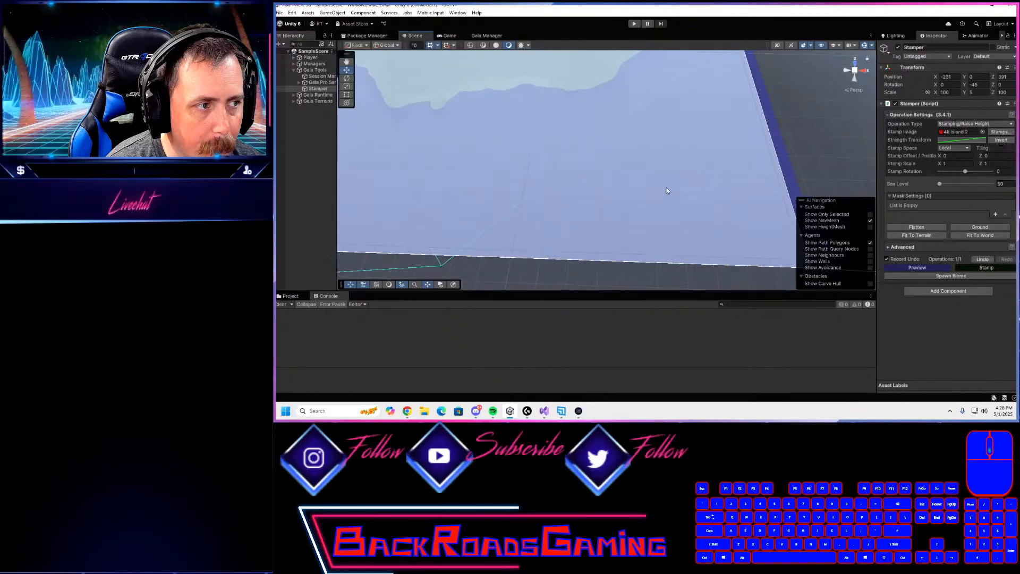
pyautogui.press('f')
pyautogui.scroll(-10, 643, 181)
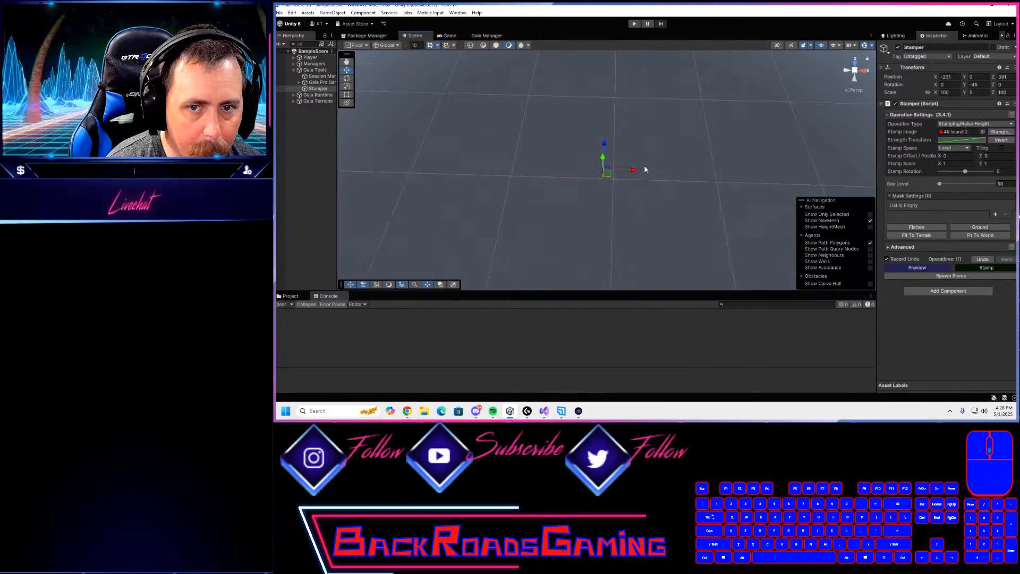
pyautogui.scroll(-3, 620, 188)
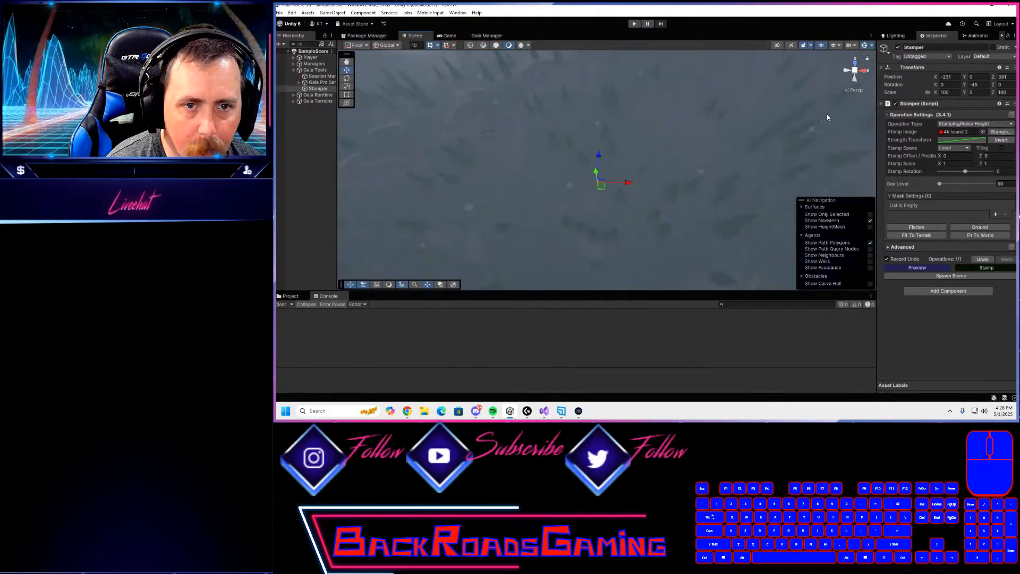
# - Move the Stamper from the stamped island to about X 580, Z -724, working in a view from directly above
pyautogui.click(856, 70)
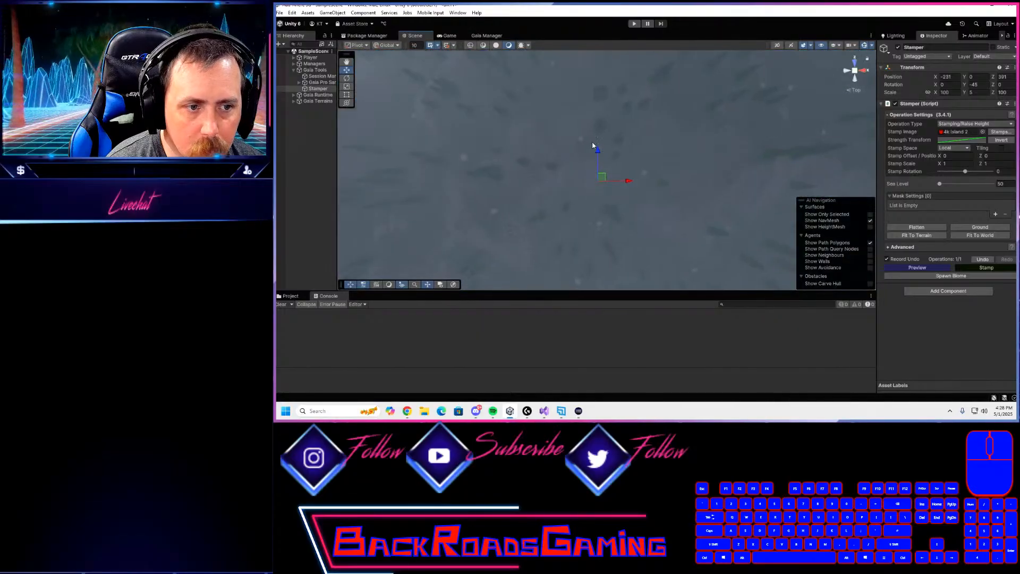
pyautogui.scroll(-8, 612, 137)
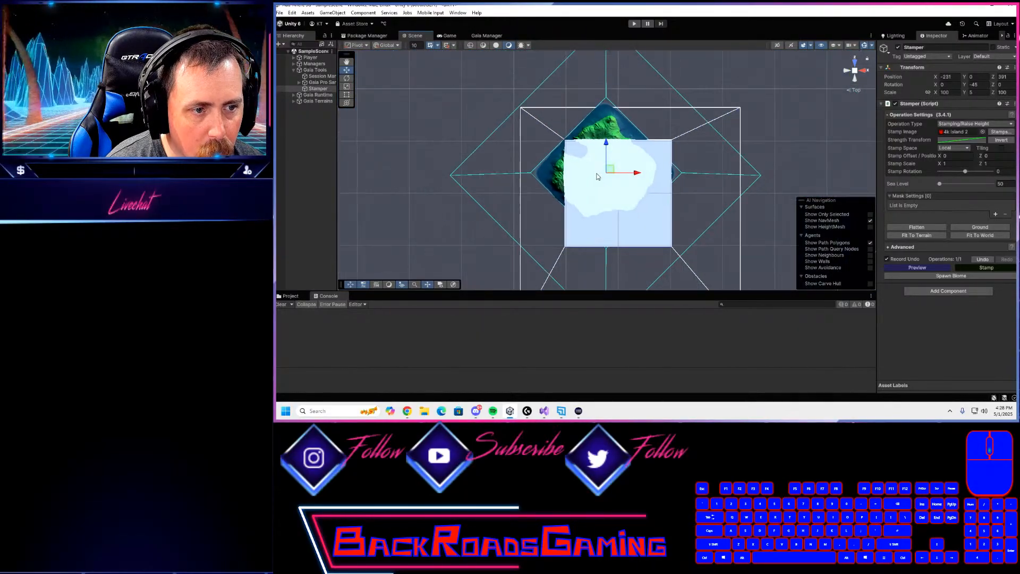
pyautogui.moveTo(638, 176); pyautogui.dragTo(655, 202)
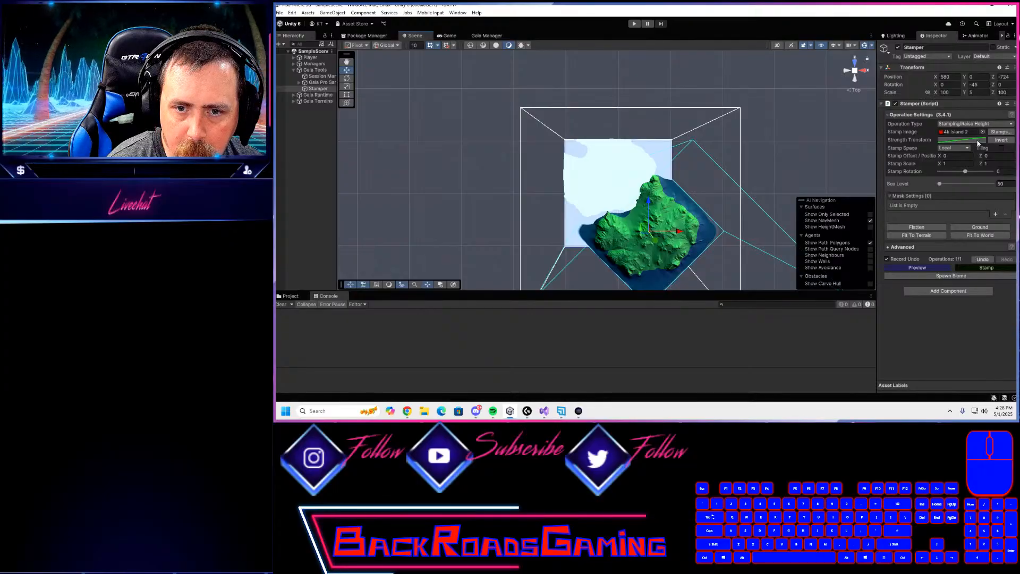
# - Reopen the Stamp Browser for the Stamper and dock it above the Inspector with its full preview visible
pyautogui.click(993, 132)
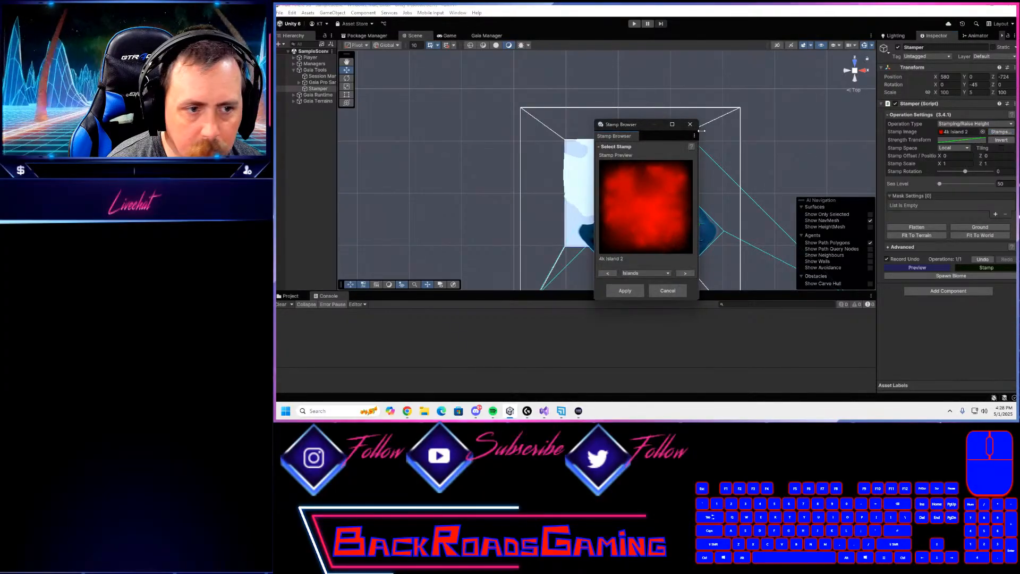
pyautogui.moveTo(618, 142); pyautogui.dragTo(900, 52)
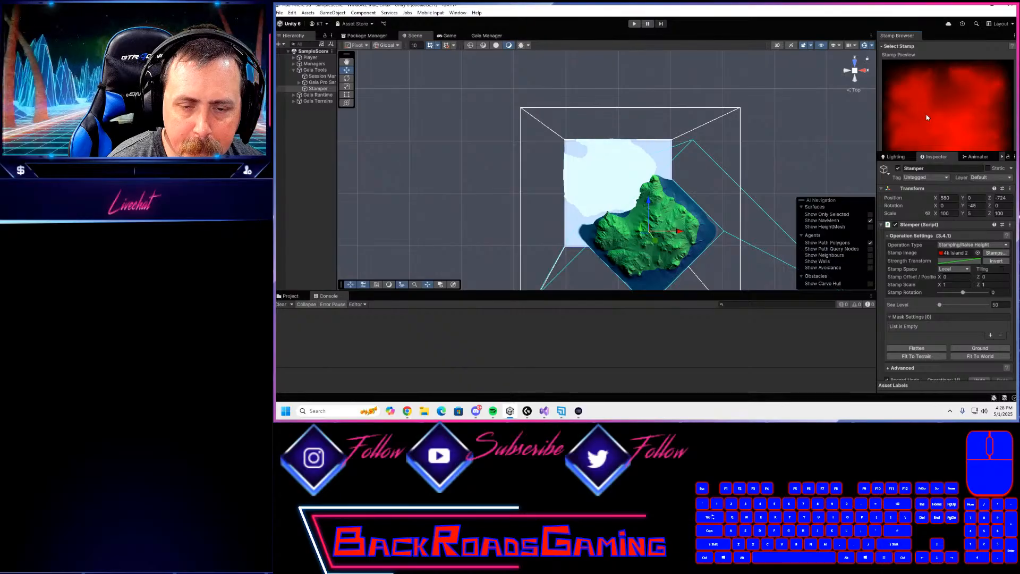
pyautogui.moveTo(935, 151); pyautogui.dragTo(938, 256)
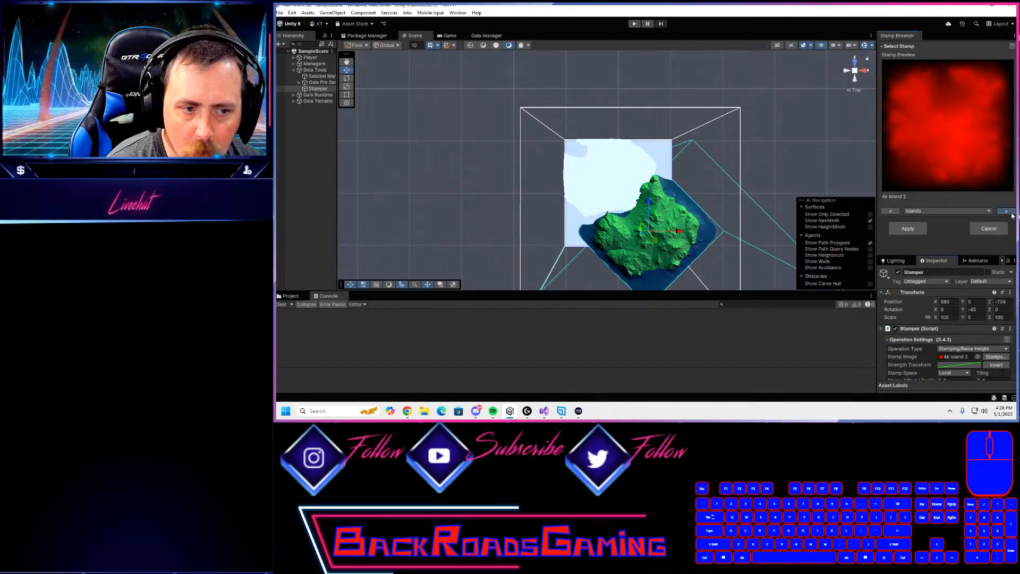
# - Compare the 4k Island 3, 4 and 5 stamps as terrain previews where they meet the existing island
pyautogui.click(1011, 214)
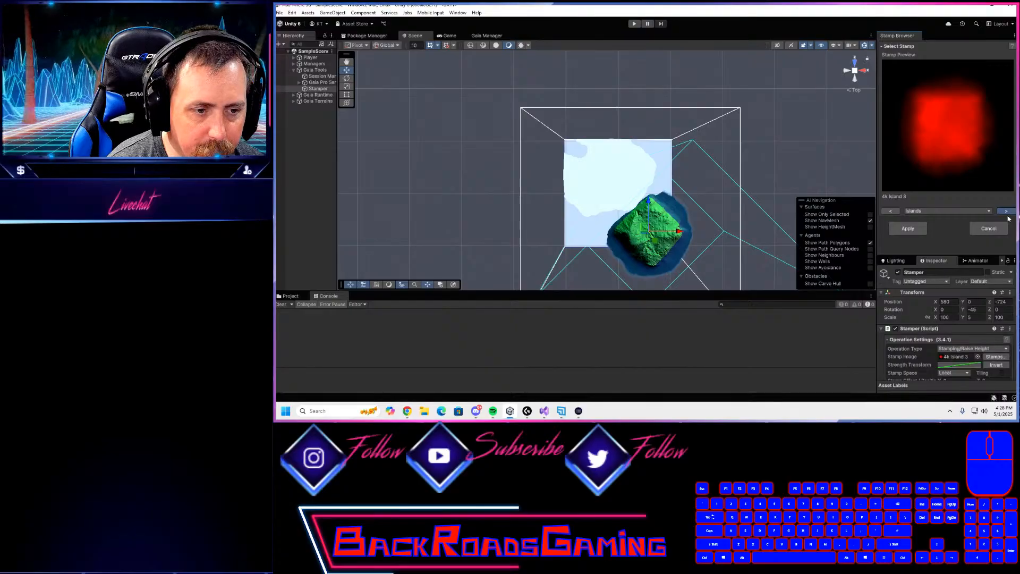
pyautogui.click(1011, 214)
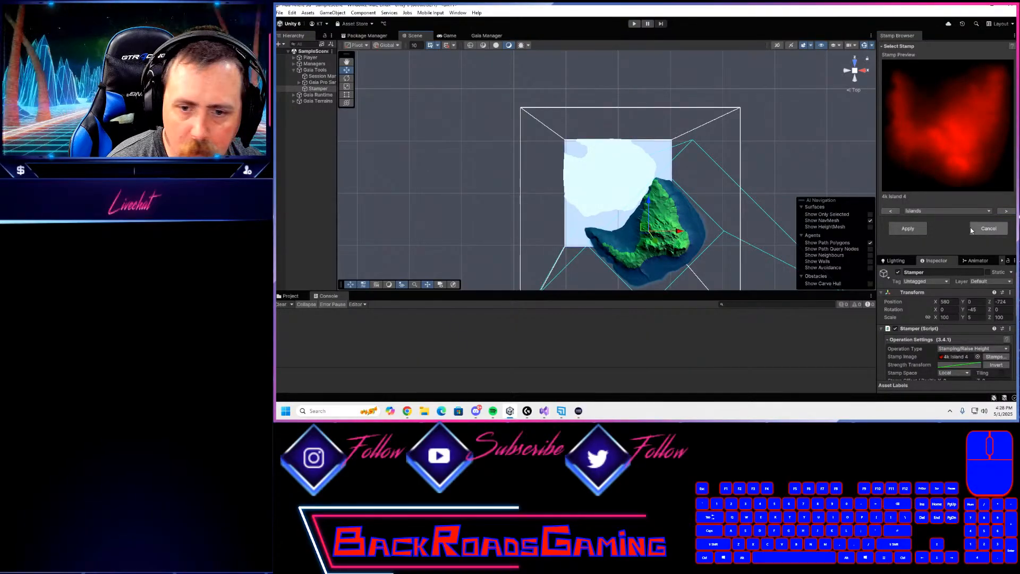
pyautogui.click(1005, 214)
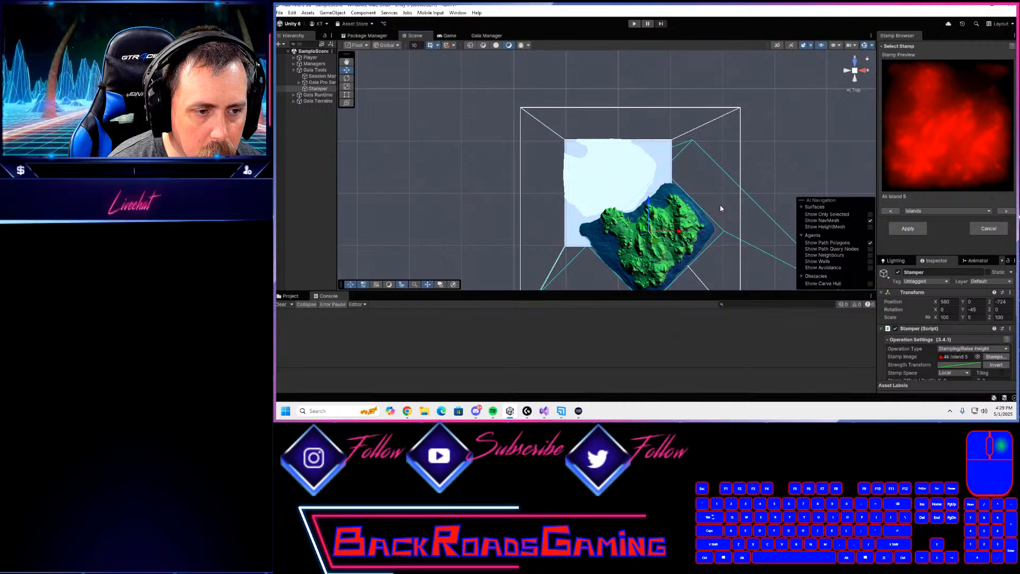
pyautogui.moveTo(720, 208); pyautogui.dragTo(627, 167, button='right')
pyautogui.hotkey('shift', 'w')
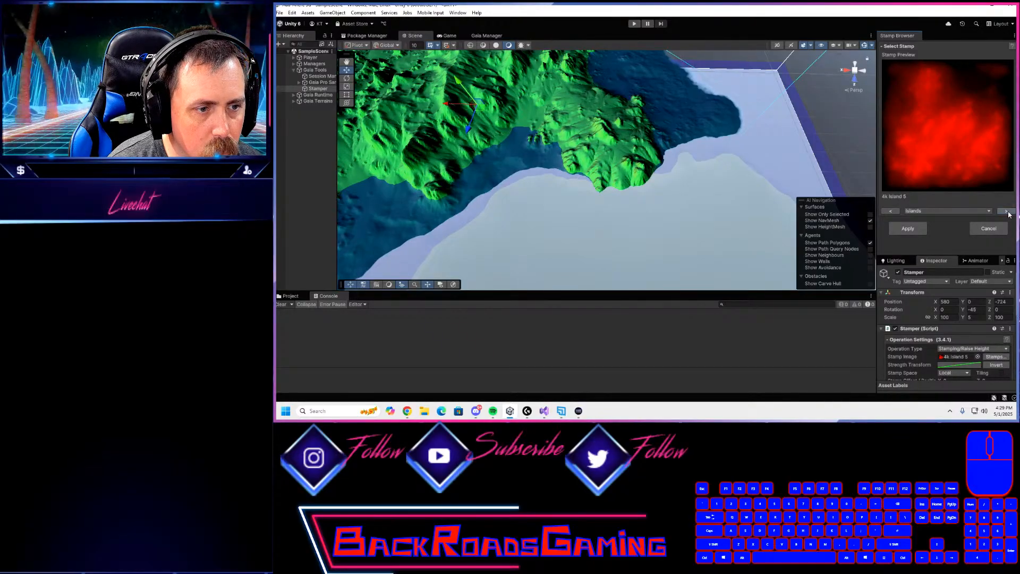
pyautogui.click(888, 211)
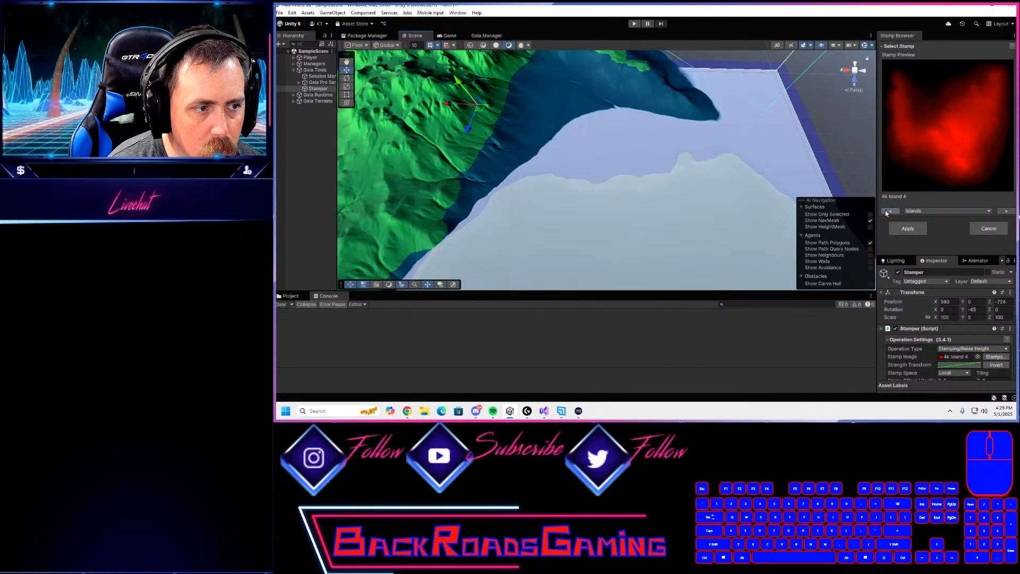
pyautogui.scroll(-8, 624, 157)
pyautogui.moveTo(622, 204); pyautogui.dragTo(646, 234, button='right')
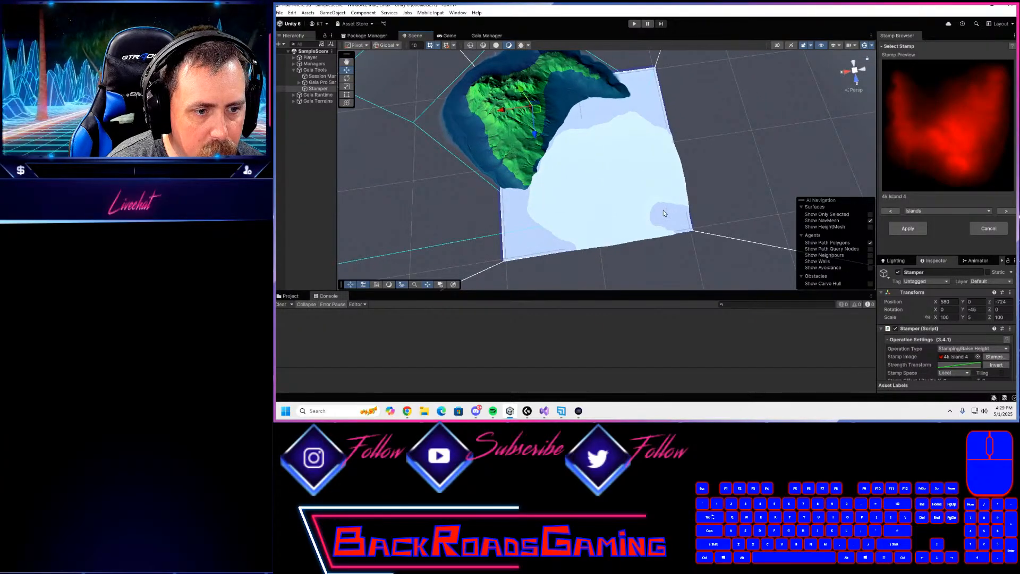
# - Move the Stamper to about X 816, Z -724 and switch its stamp to 2k Island 5
pyautogui.moveTo(504, 110)
pyautogui.mouseDown()
pyautogui.moveTo(474, 113)
pyautogui.moveTo(489, 123)
pyautogui.mouseUp()
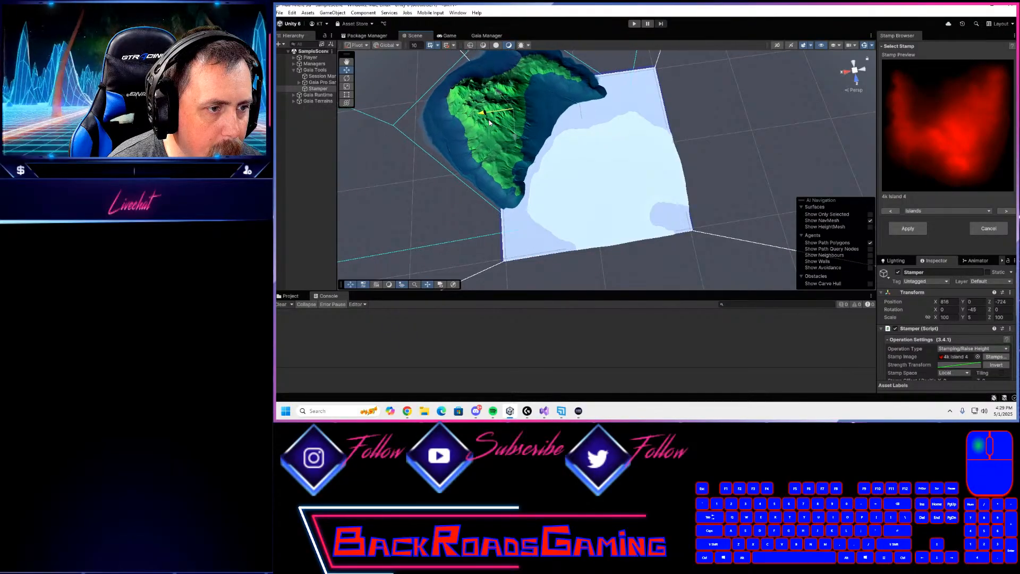
pyautogui.click(894, 212)
pyautogui.click(894, 213)
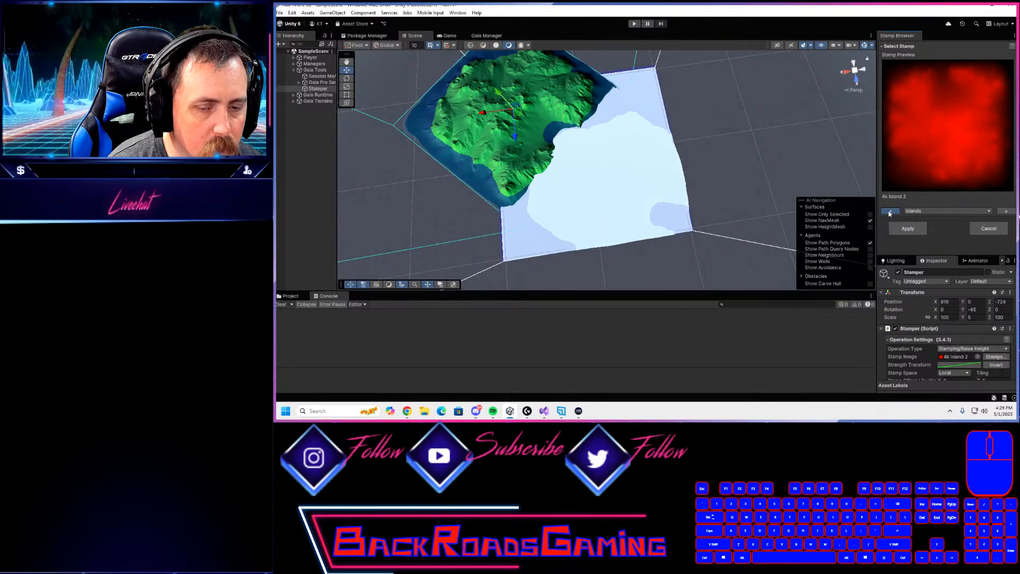
pyautogui.click(889, 212)
pyautogui.click(890, 212)
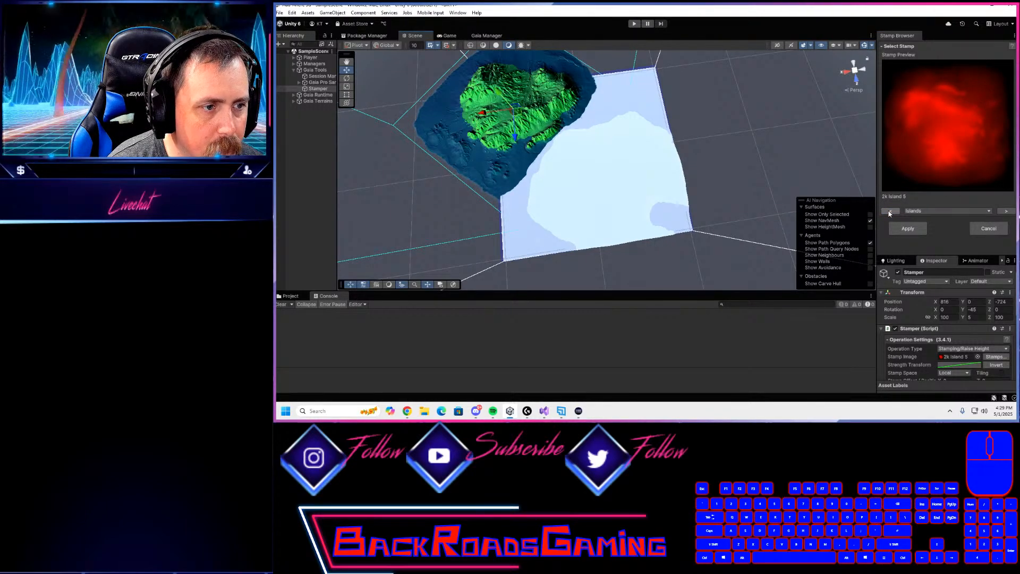
# - Rotate the Stamper to about -168° around the Y axis to try another orientation against the existing island
pyautogui.press('e')
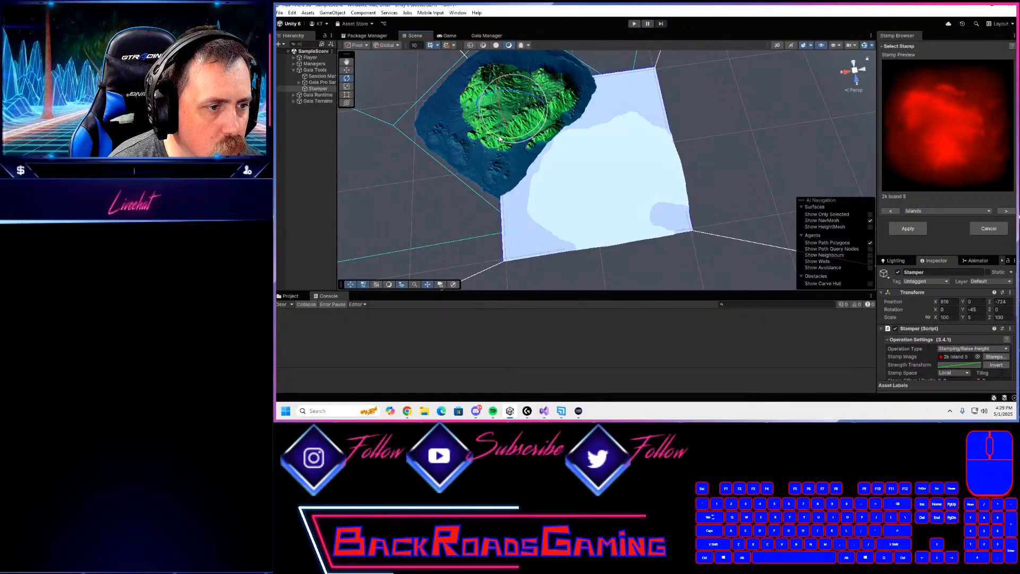
pyautogui.moveTo(500, 139); pyautogui.dragTo(640, 133)
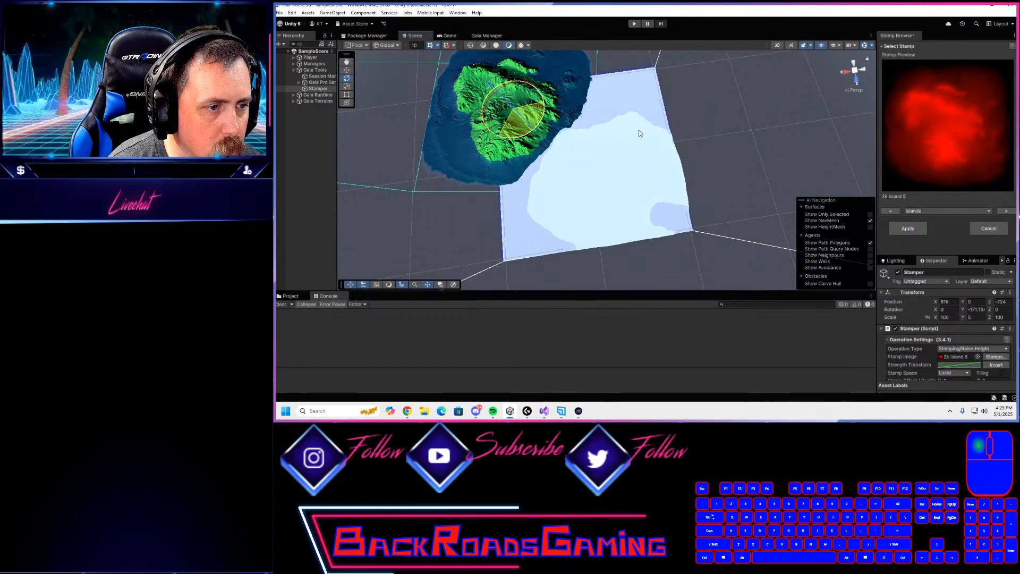
pyautogui.moveTo(640, 133); pyautogui.dragTo(633, 137)
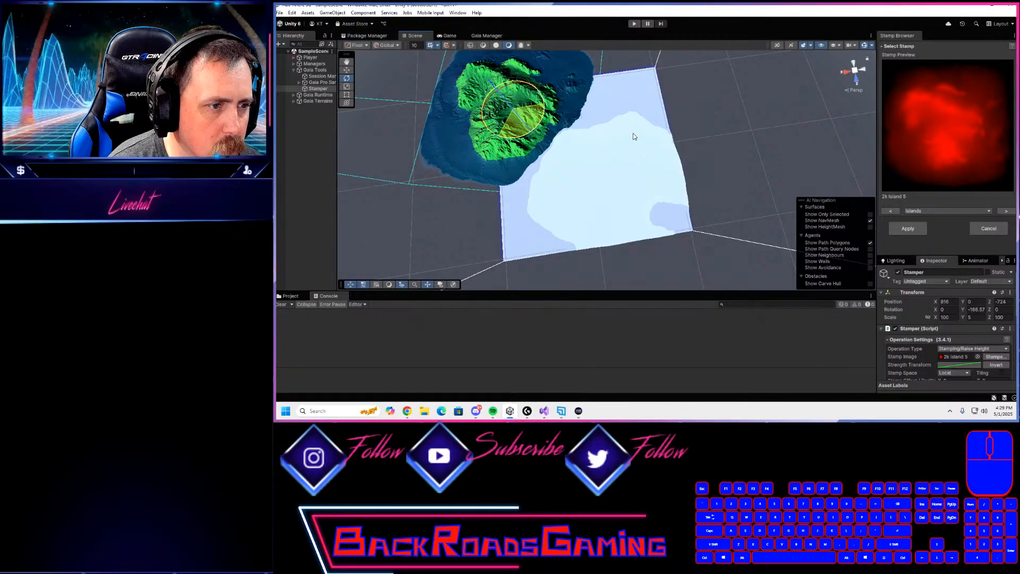
# - Switch the stamp category from Islands to Hills and browse through the 2k stamps to 2k Hills 5
pyautogui.click(888, 211)
pyautogui.click(979, 212)
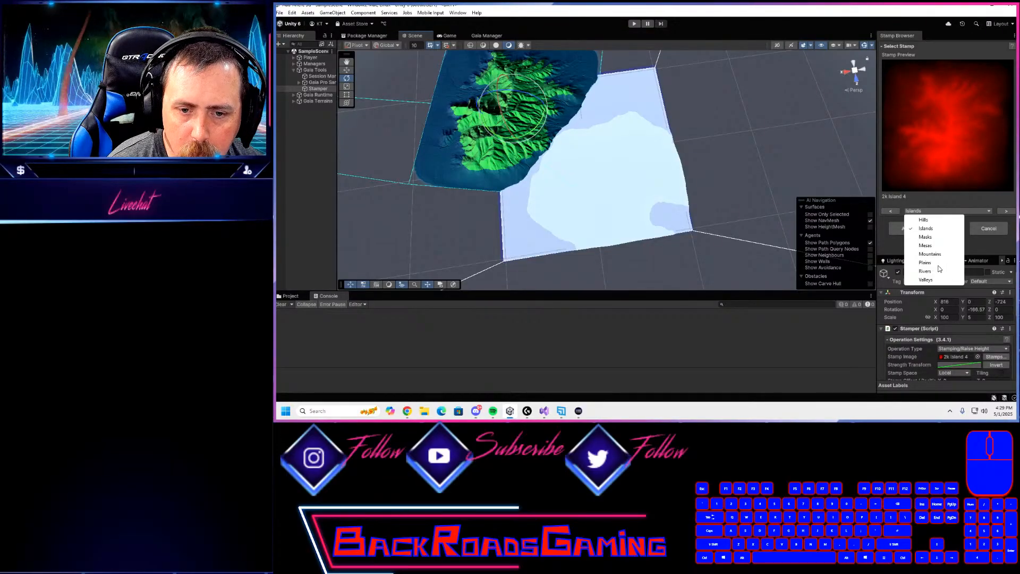
pyautogui.click(926, 219)
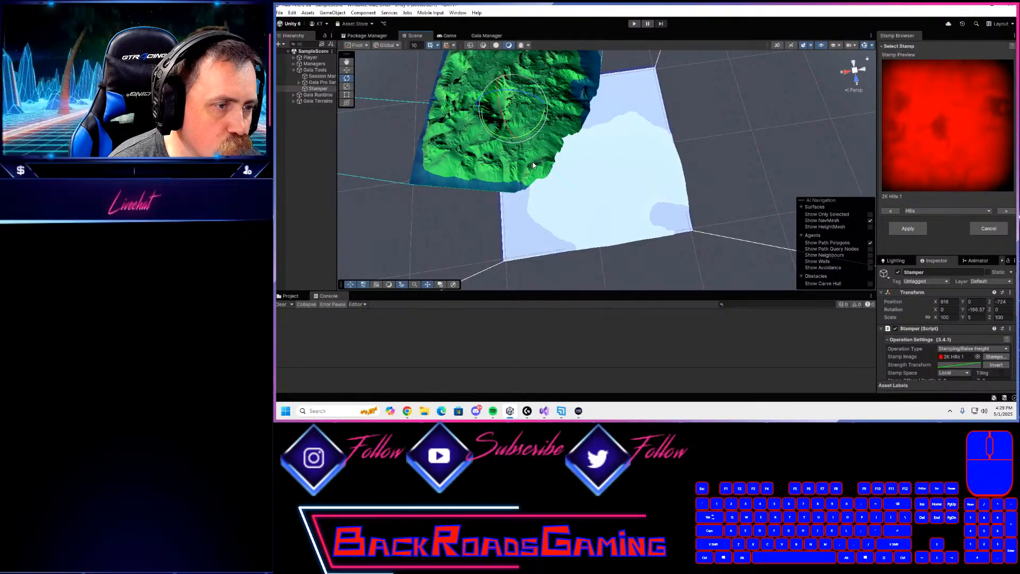
pyautogui.click(1006, 211)
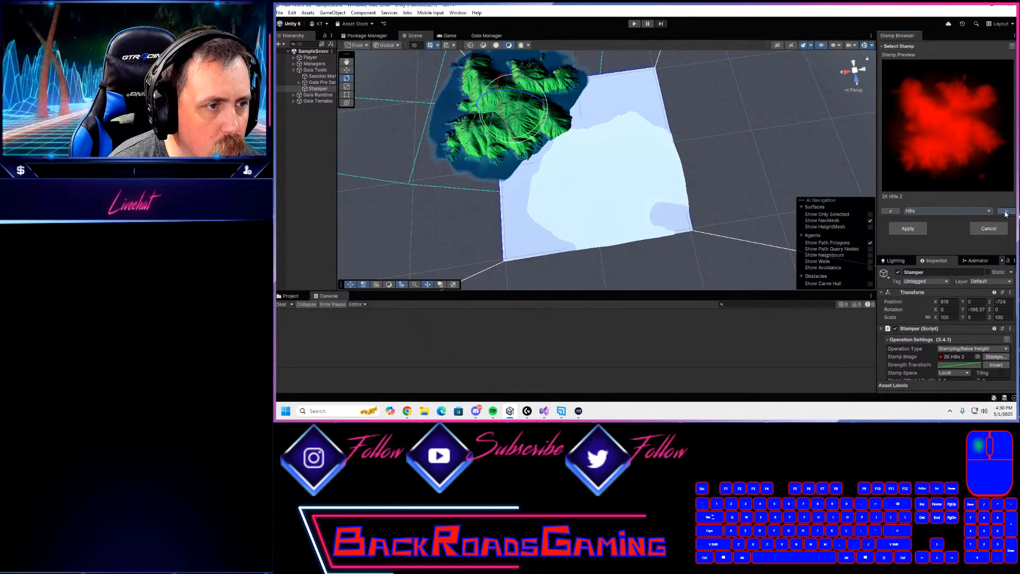
pyautogui.click(1005, 211)
pyautogui.click(1005, 211)
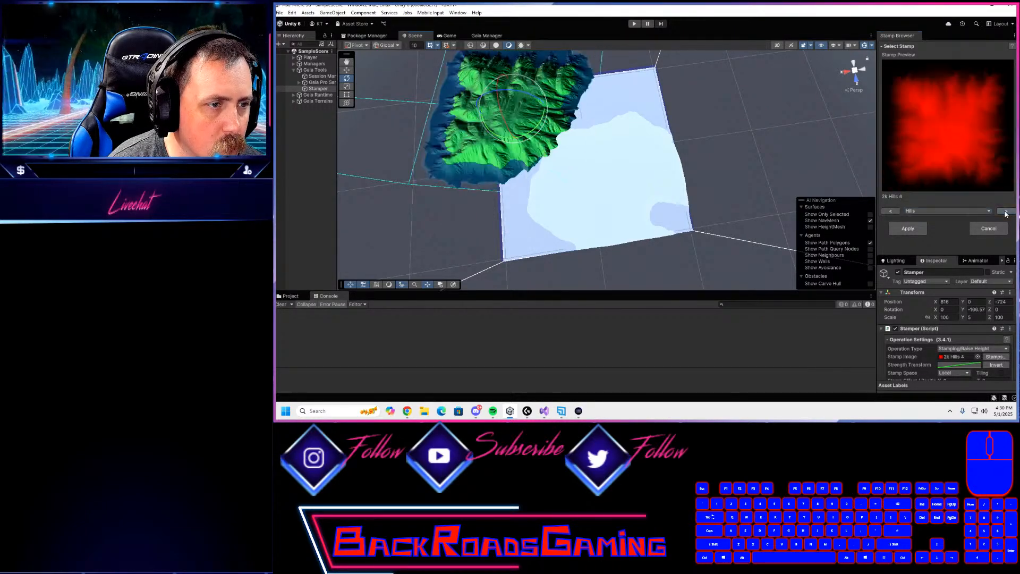
pyautogui.click(1006, 212)
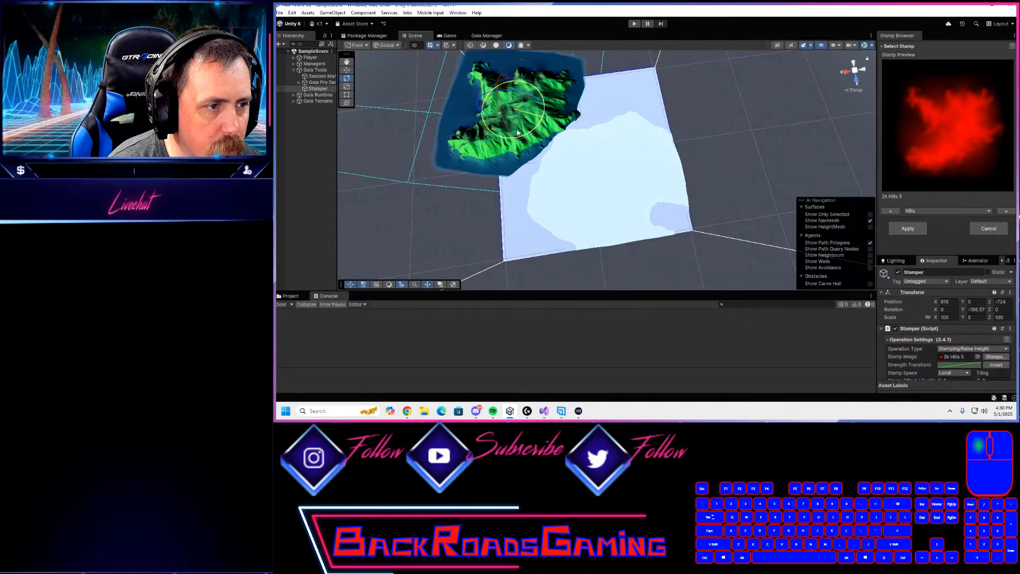
# - Rotate the Stamper to about -123.6° around the Y axis and change its stamp to 4K Hills 4
pyautogui.moveTo(518, 133); pyautogui.dragTo(482, 147)
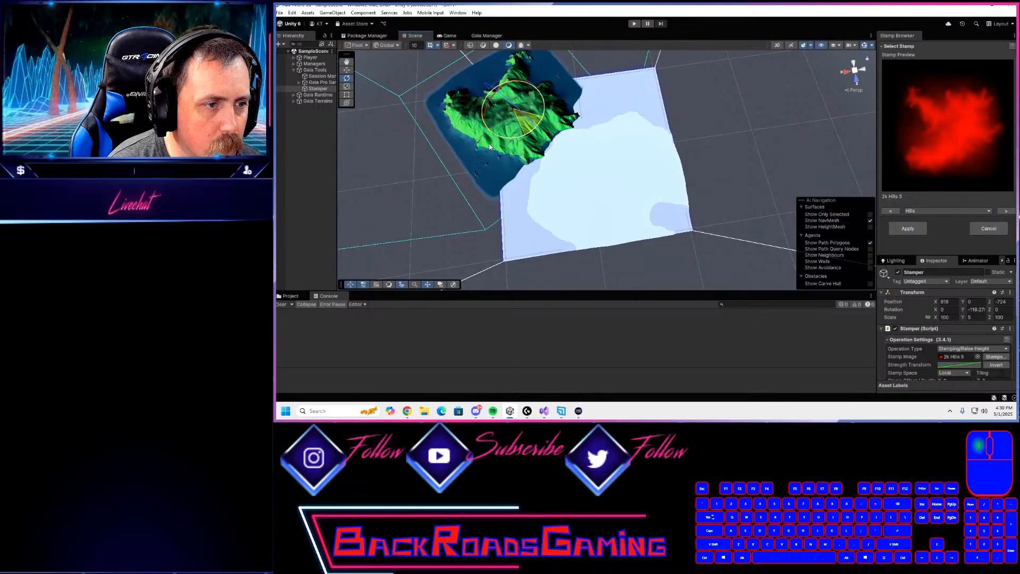
pyautogui.moveTo(490, 147); pyautogui.dragTo(492, 148)
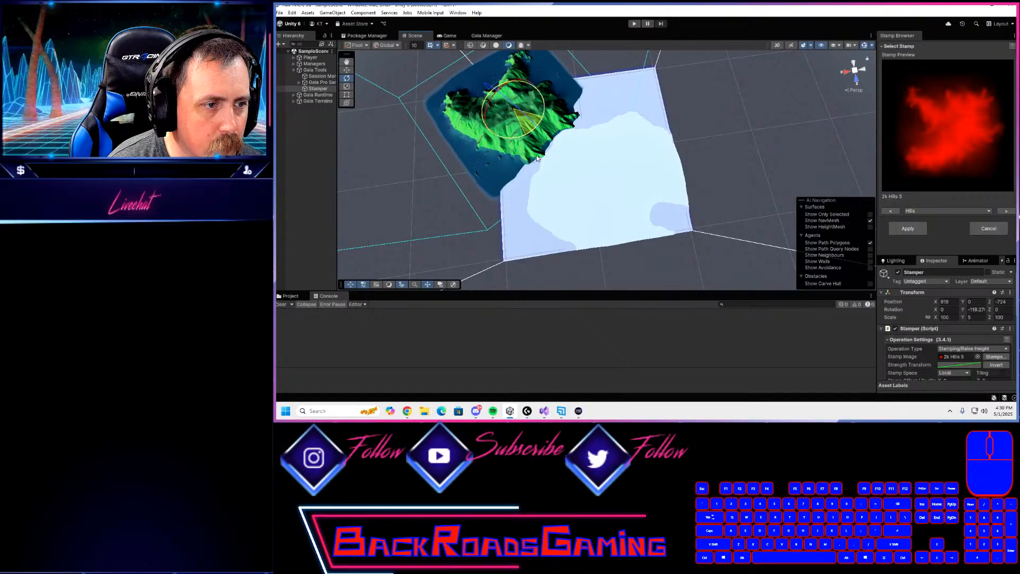
pyautogui.click(1007, 212)
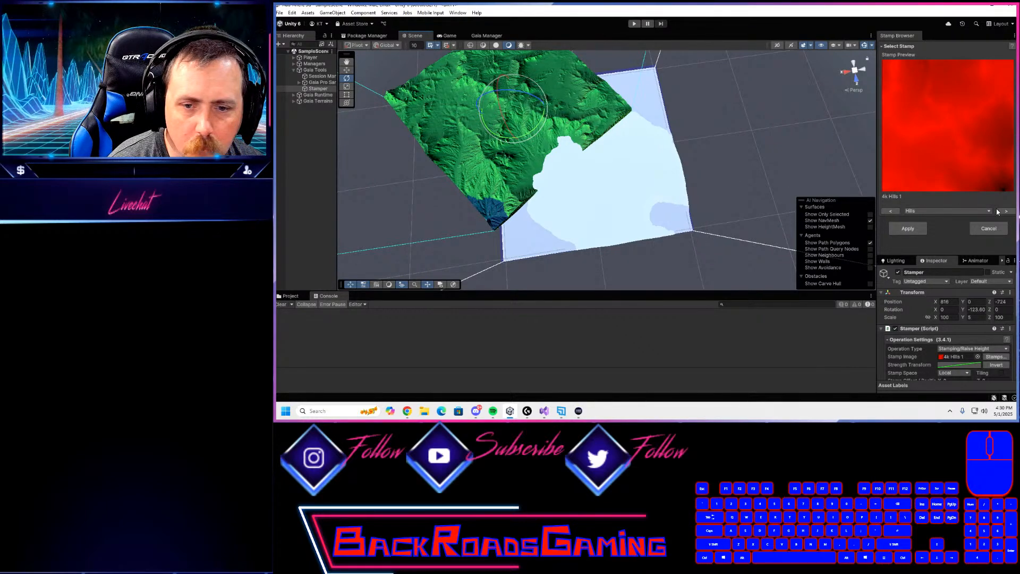
pyautogui.click(1005, 211)
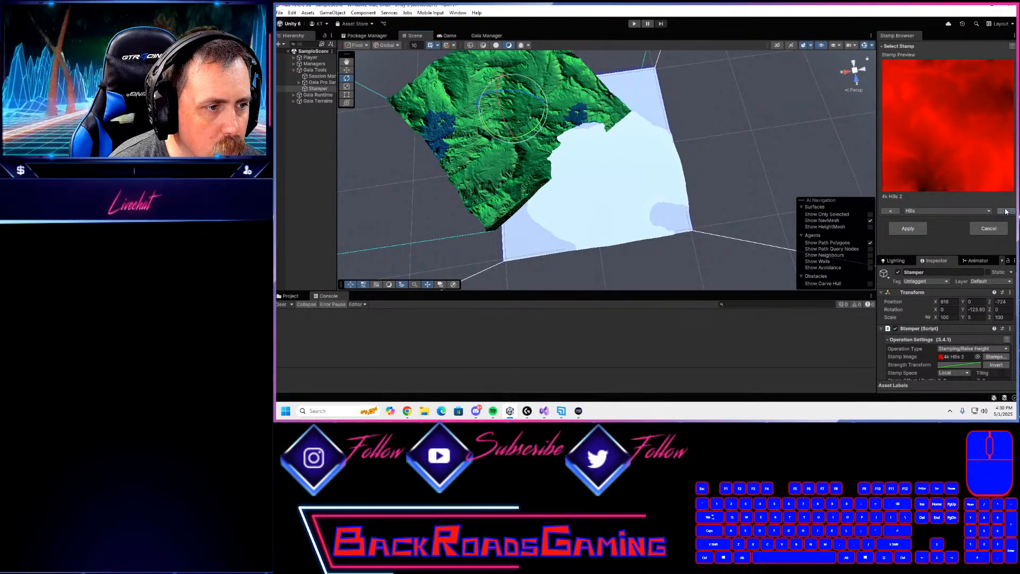
pyautogui.click(1005, 211)
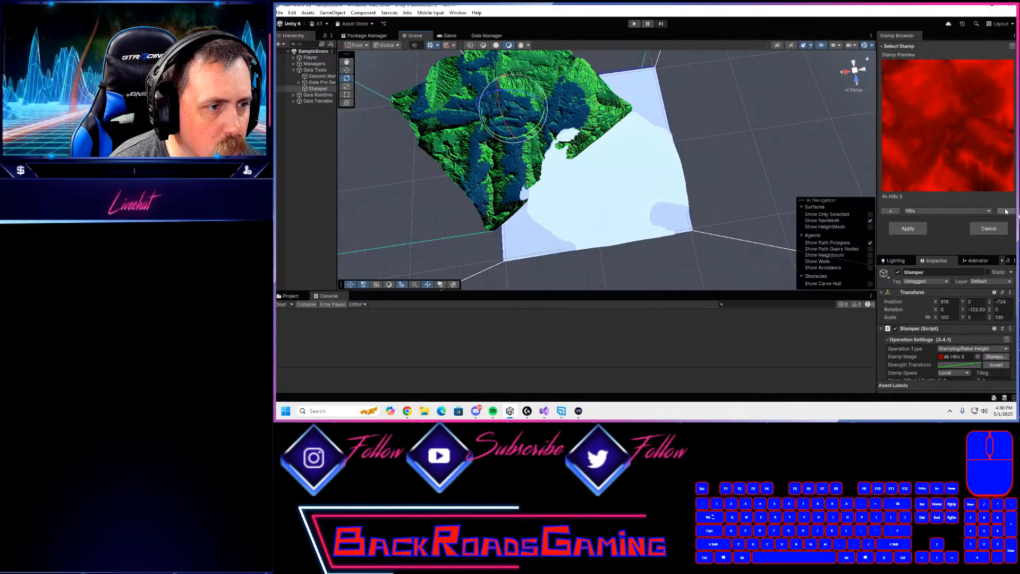
pyautogui.click(1005, 211)
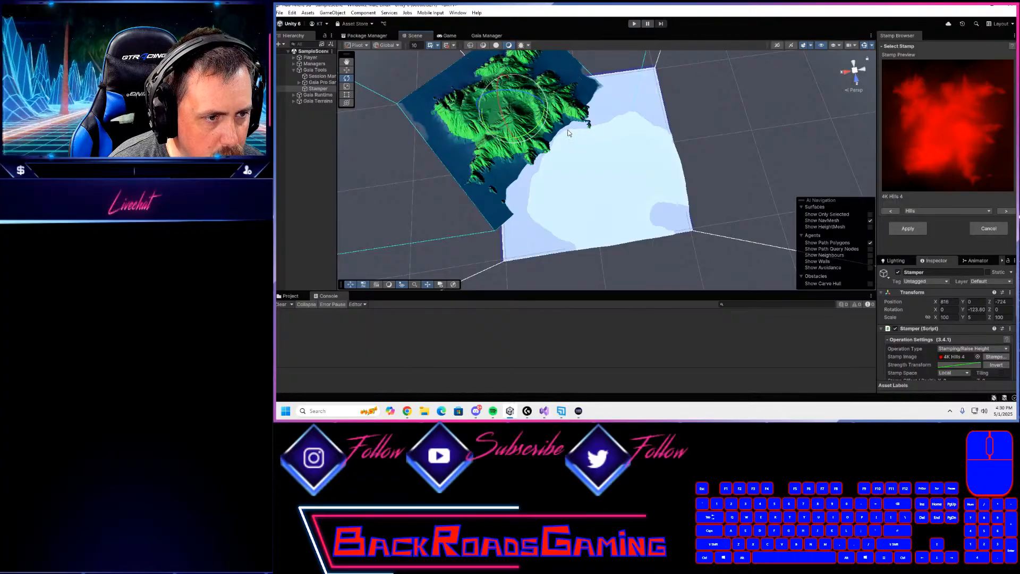
# - Check the previewed hills up close, apply the 4K Hills 4 selection and stamp it onto the terrain
pyautogui.moveTo(568, 133); pyautogui.dragTo(417, 52, button='right')
pyautogui.hotkey('shift', 'w')
pyautogui.hotkey('shift', 'w')
pyautogui.hotkey('shift', 'd')
pyautogui.hotkey('shift', 'w')
pyautogui.hotkey('shift', 'd')
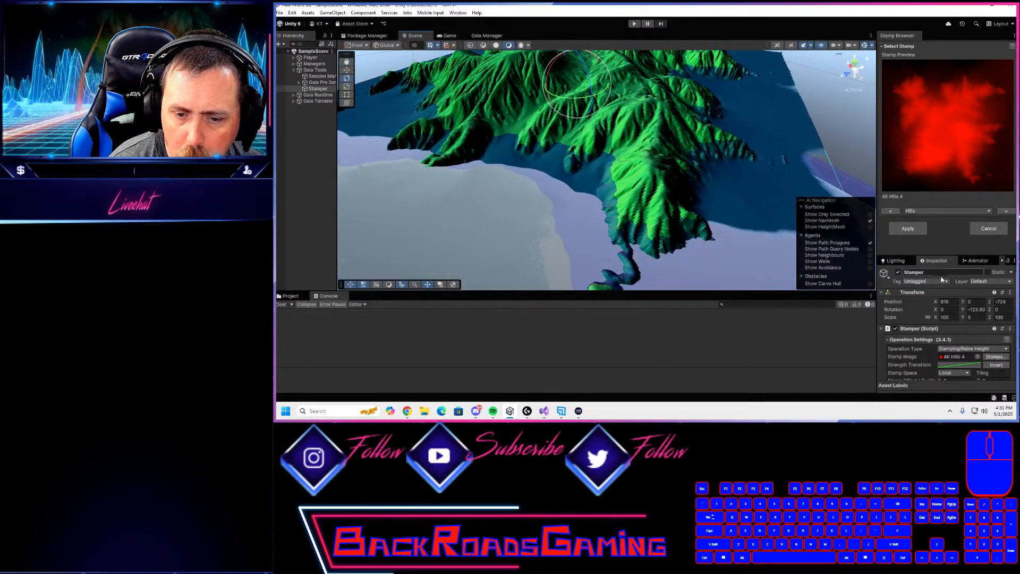
pyautogui.scroll(-2, 963, 361)
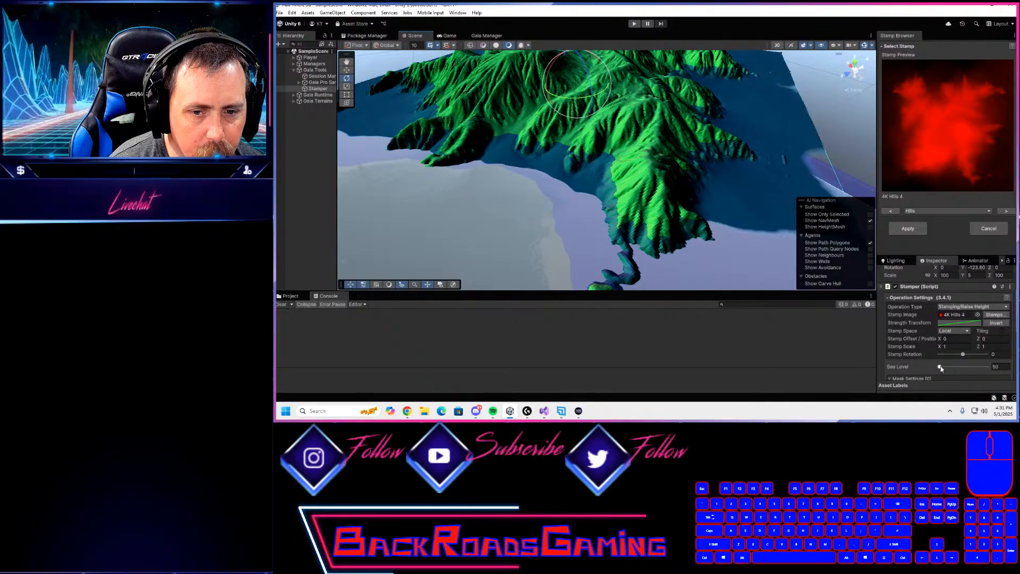
pyautogui.click(913, 230)
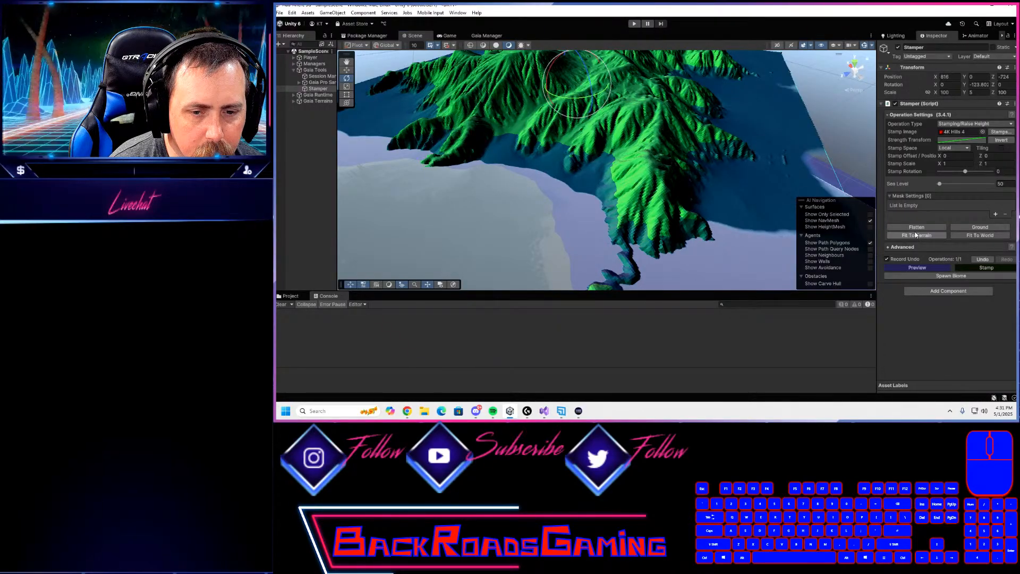
pyautogui.click(967, 268)
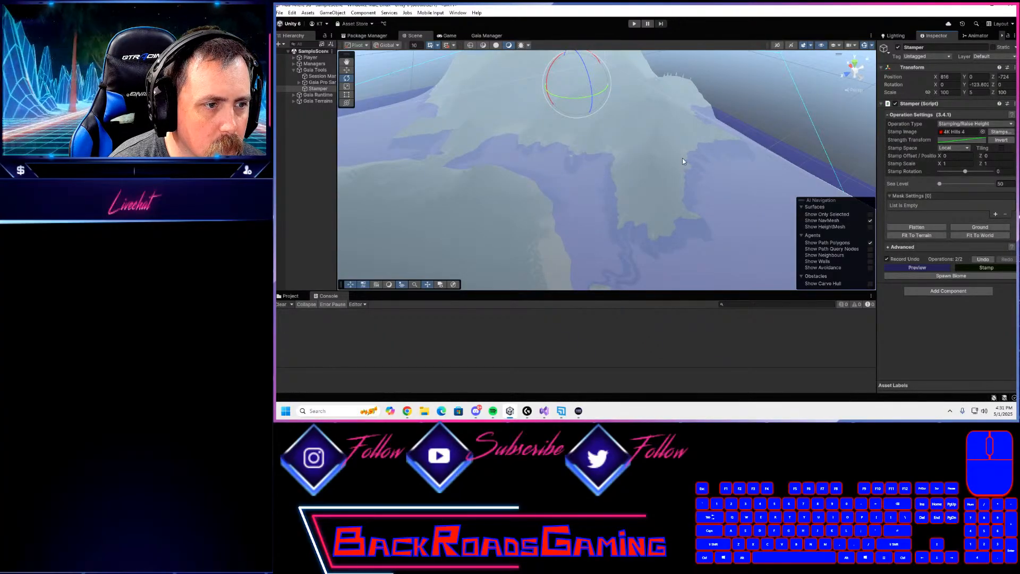
# - Spawn the Gaia Pro Sample Biome over the newly stamped terrain and look over the valleys between the hills
pyautogui.moveTo(682, 157); pyautogui.dragTo(606, 121, button='right')
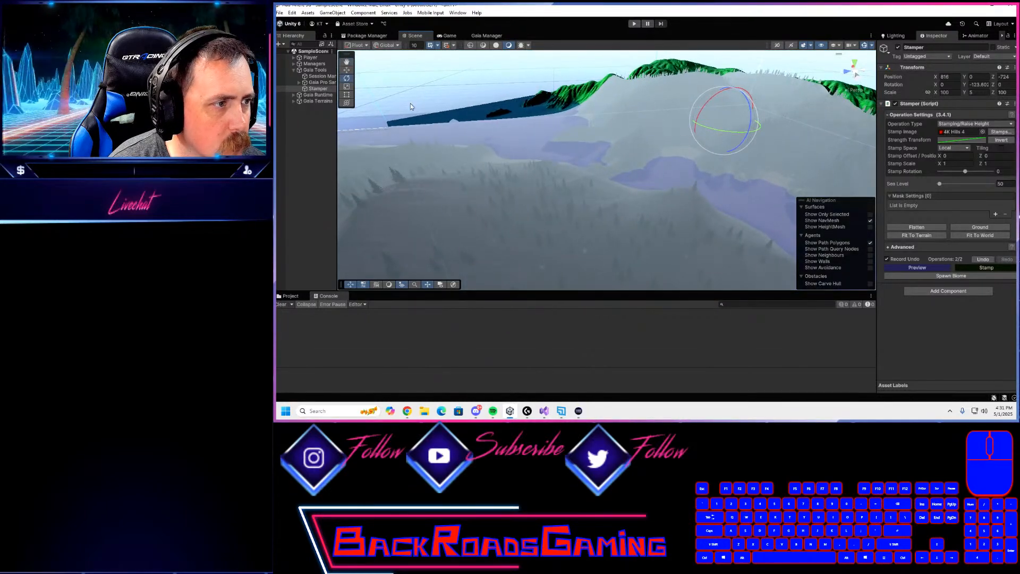
pyautogui.click(326, 85)
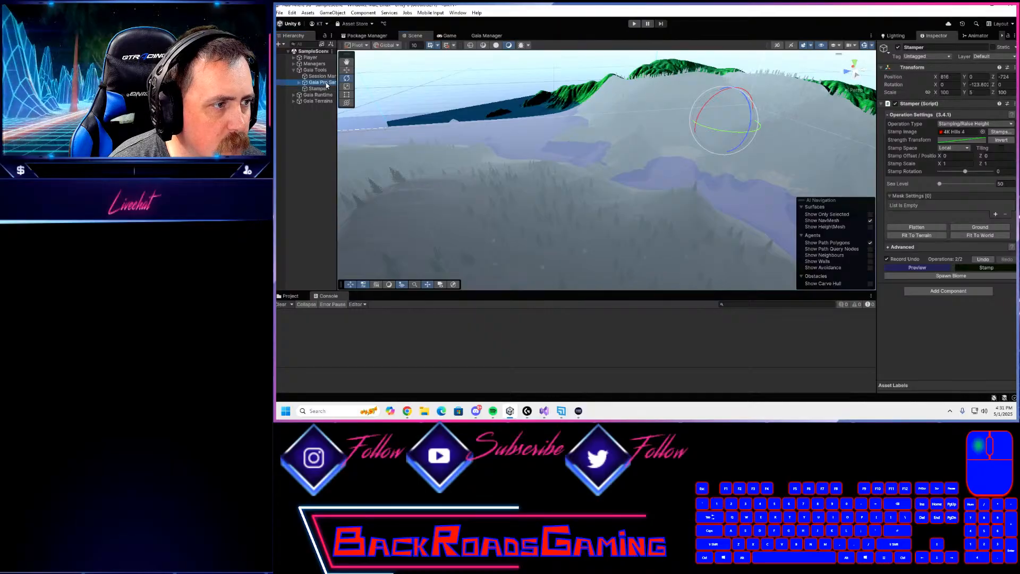
pyautogui.moveTo(593, 120); pyautogui.dragTo(872, 113, button='right')
pyautogui.press('w')
pyautogui.press('a')
pyautogui.press('a')
pyautogui.press('s')
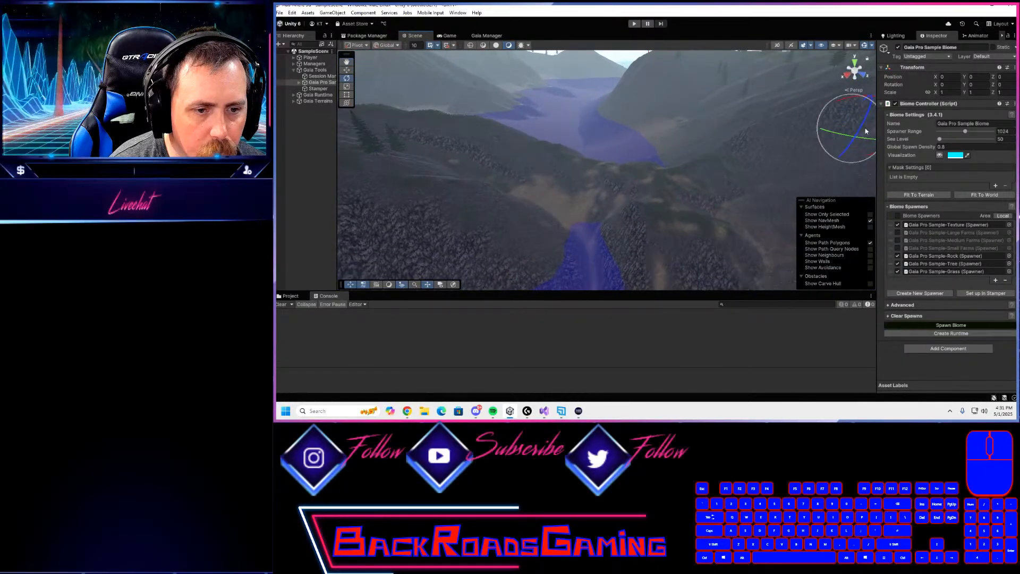
# - Inspect the settings of the terrain tile under Gaia Terrains and the operations recorded in the Session Manager
pyautogui.click(293, 101)
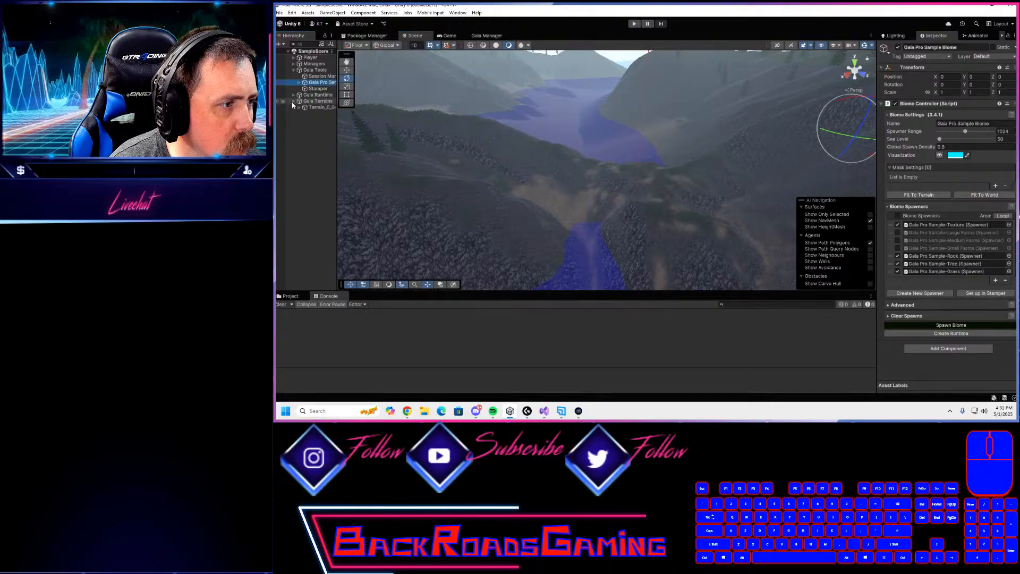
pyautogui.click(319, 107)
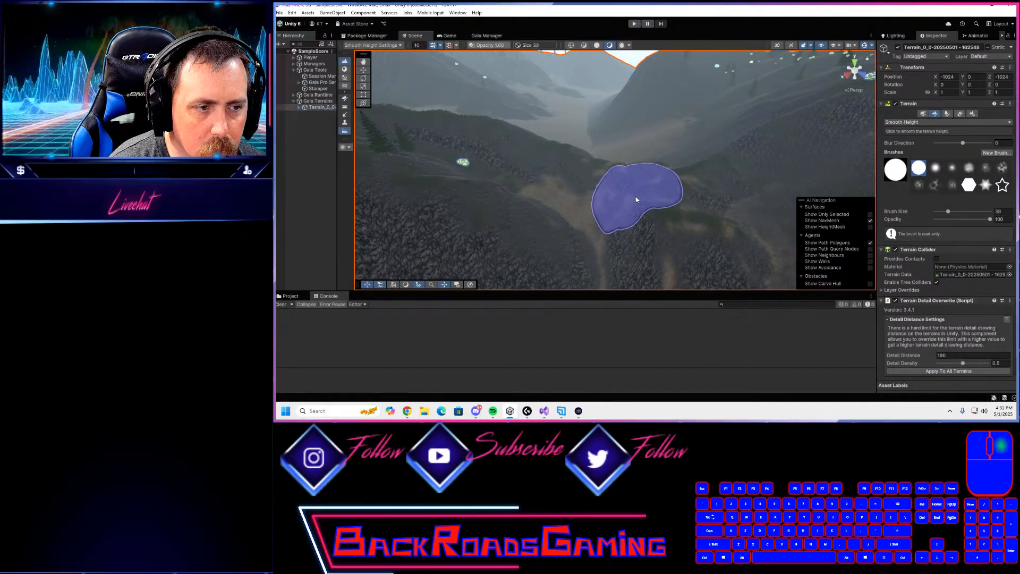
pyautogui.click(318, 76)
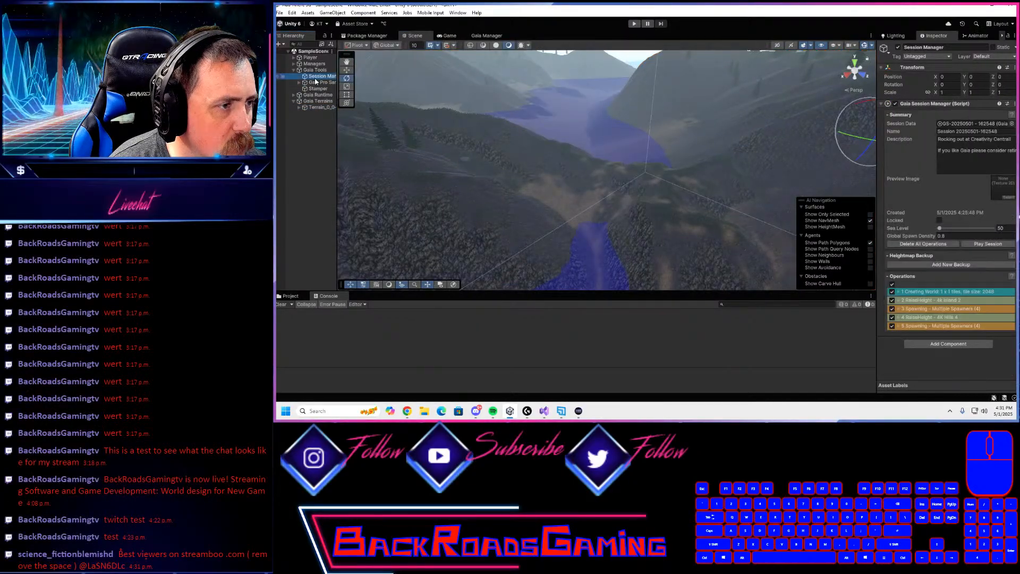
# - Keep the runtime wind type at Calm, disable Underwater Effects, update the Gaia runtime and clear the console
pyautogui.click(499, 36)
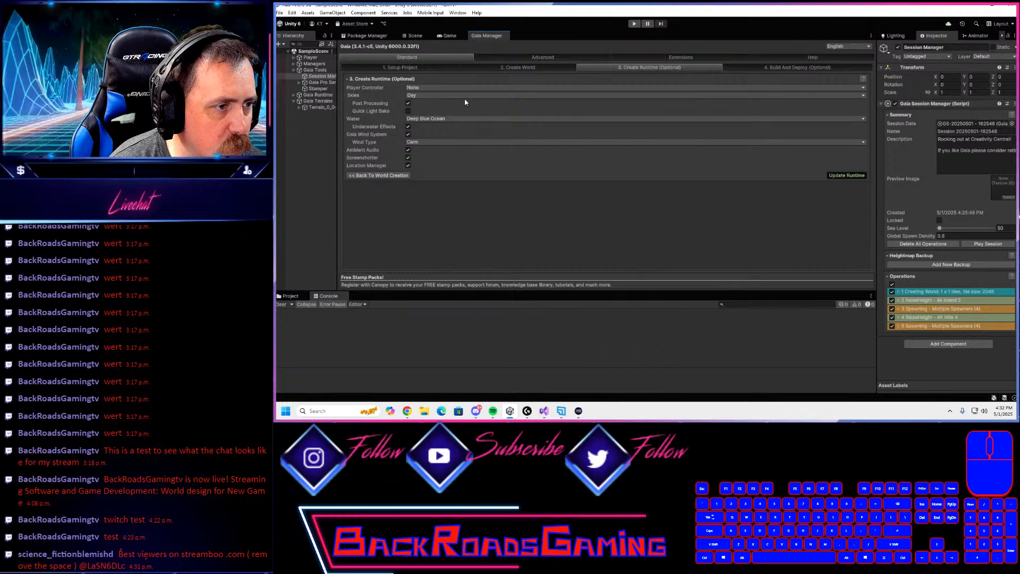
pyautogui.click(453, 143)
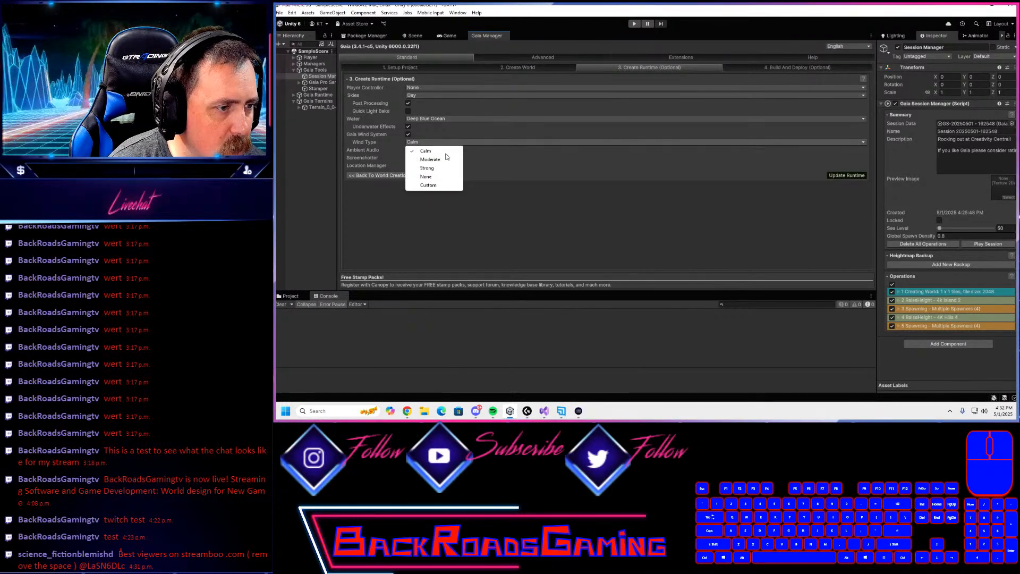
pyautogui.click(484, 176)
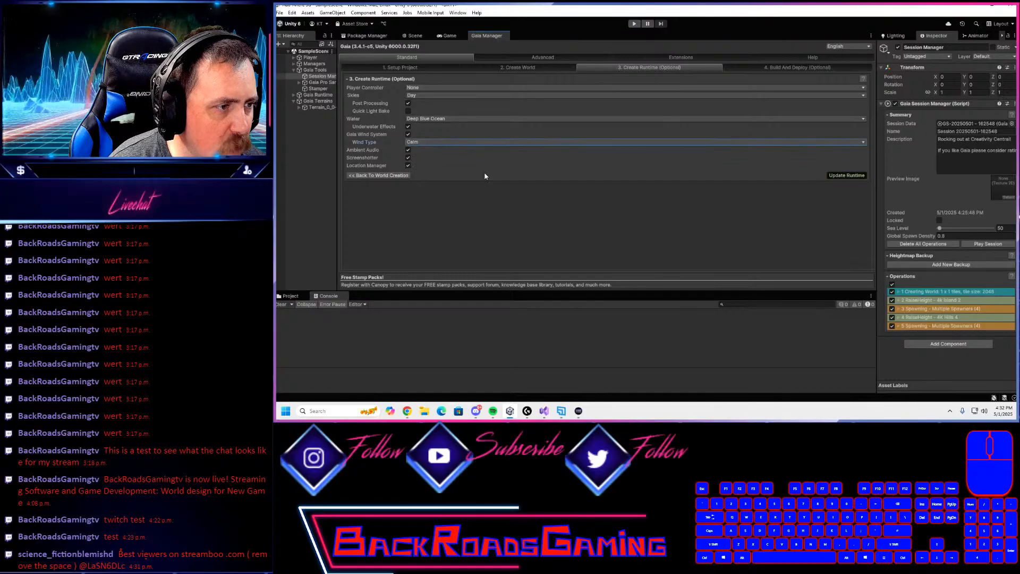
pyautogui.click(408, 128)
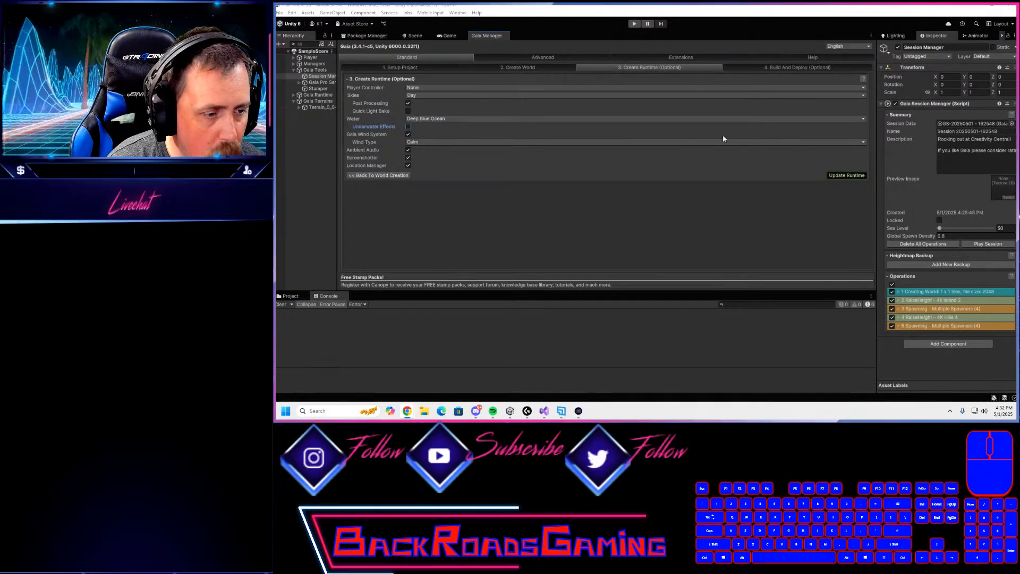
pyautogui.click(839, 175)
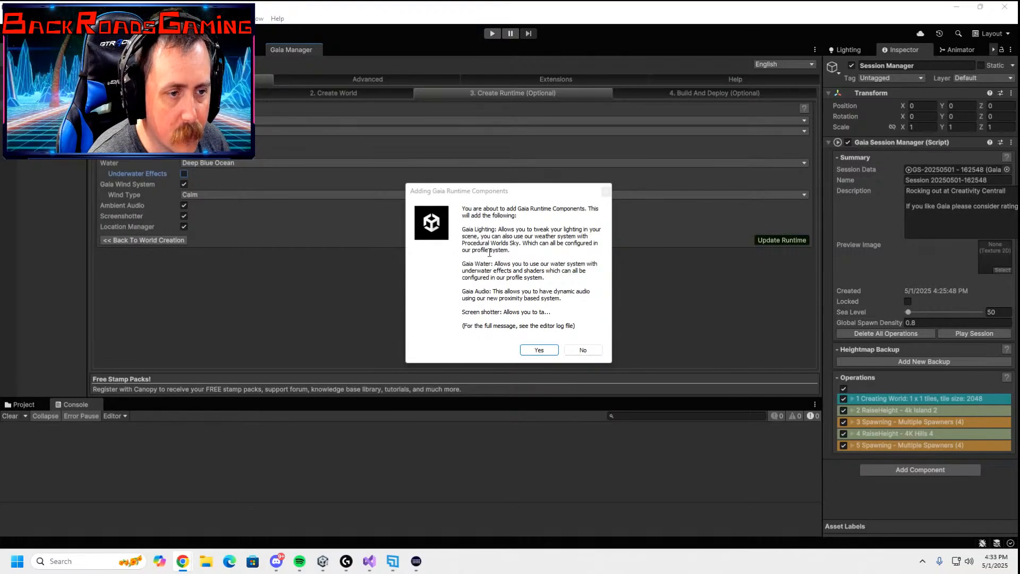
pyautogui.click(553, 350)
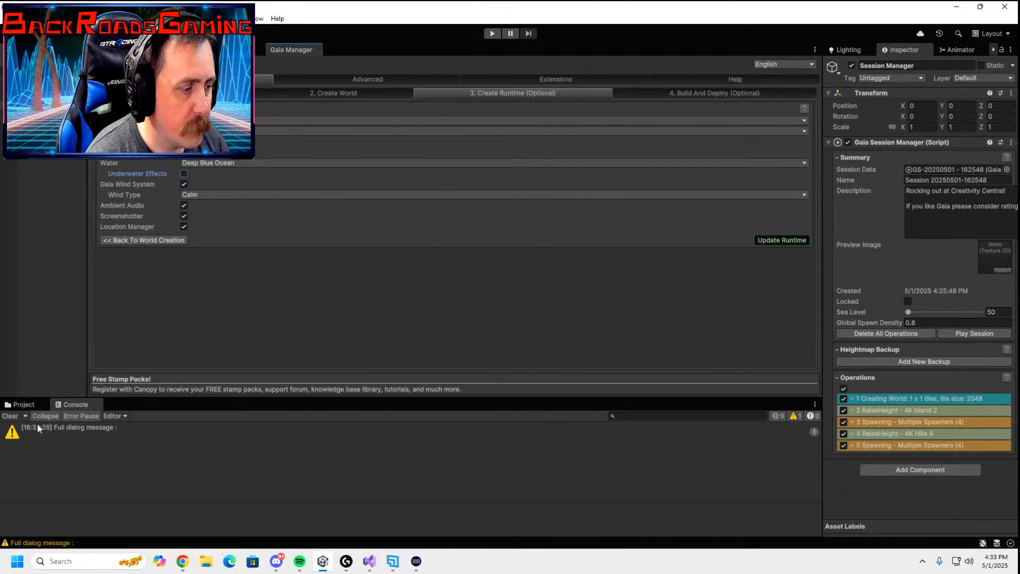
pyautogui.click(10, 416)
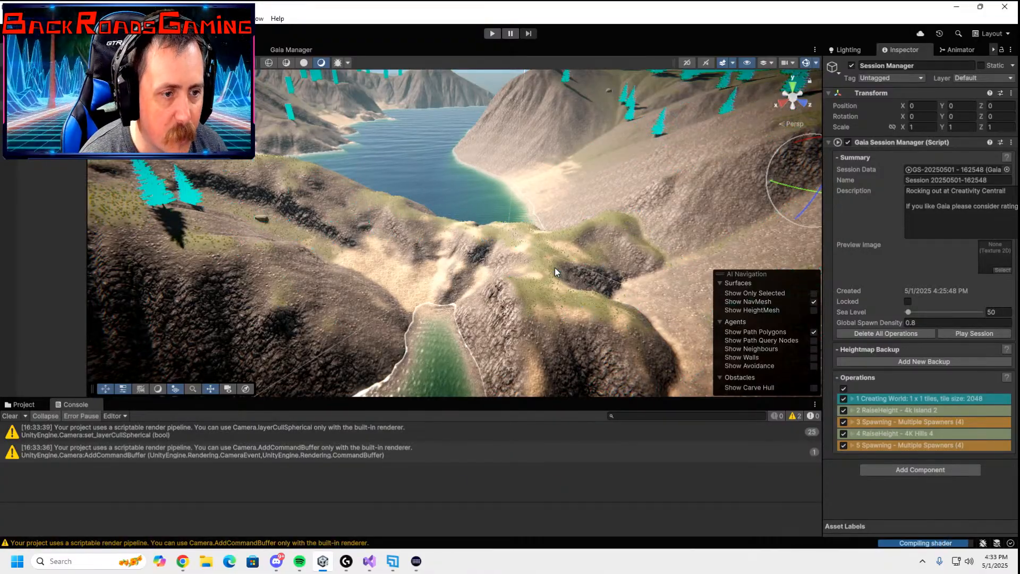
# - Assign Gaia Water as the Water Object of the TideController under Managers
pyautogui.moveTo(604, 286); pyautogui.dragTo(523, 276, button='right')
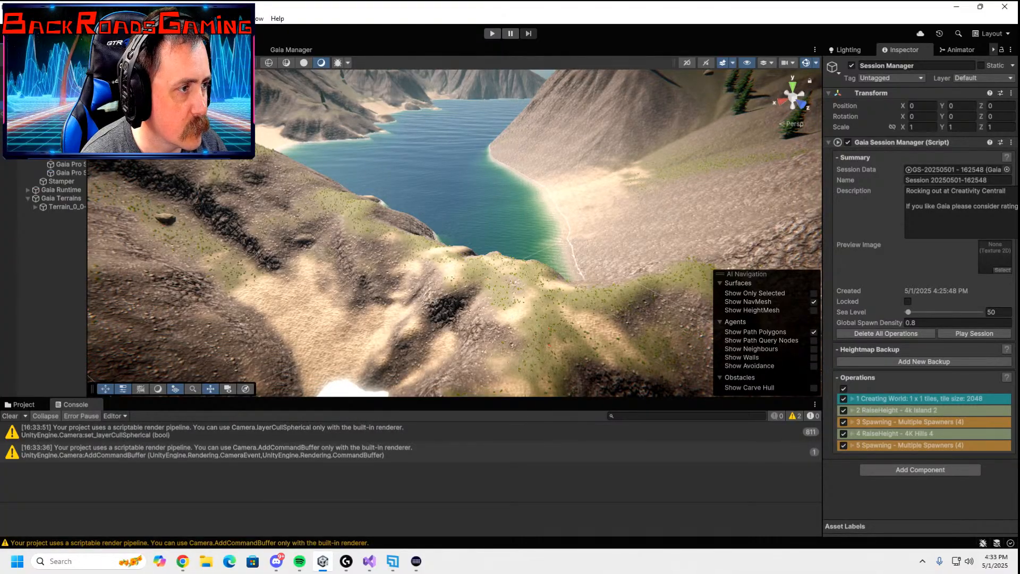
pyautogui.click(35, 113)
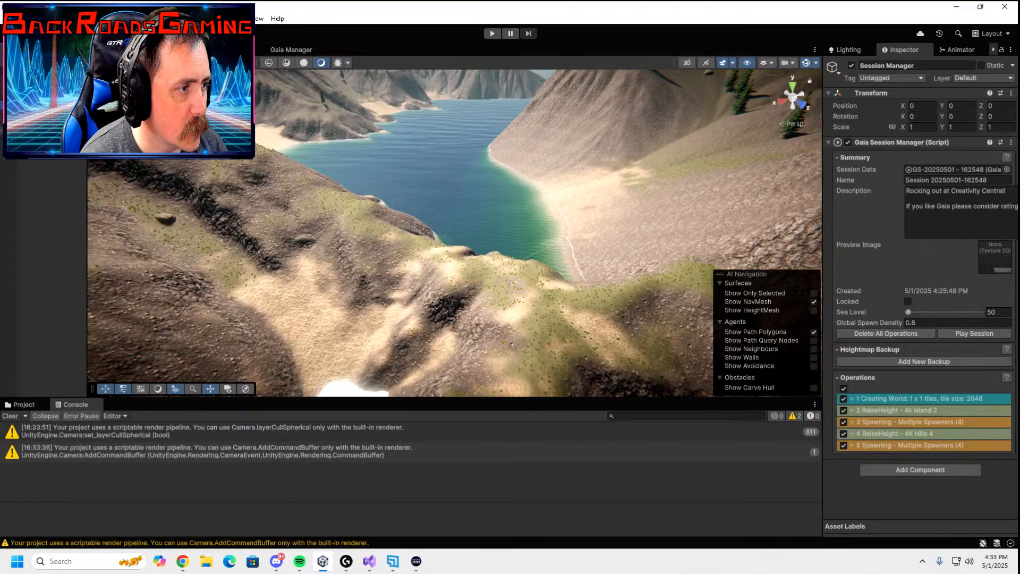
pyautogui.click(28, 130)
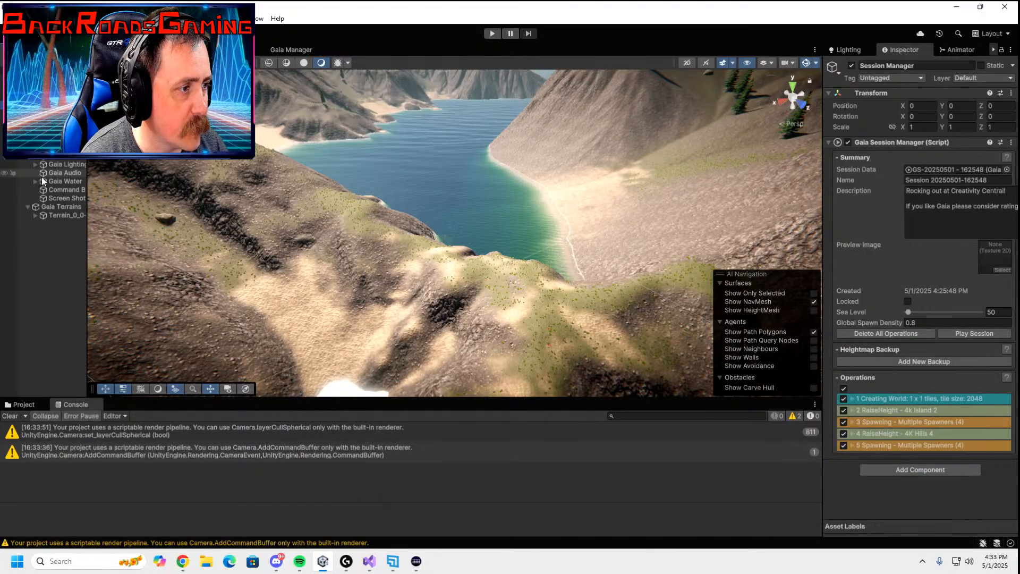
pyautogui.click(48, 87)
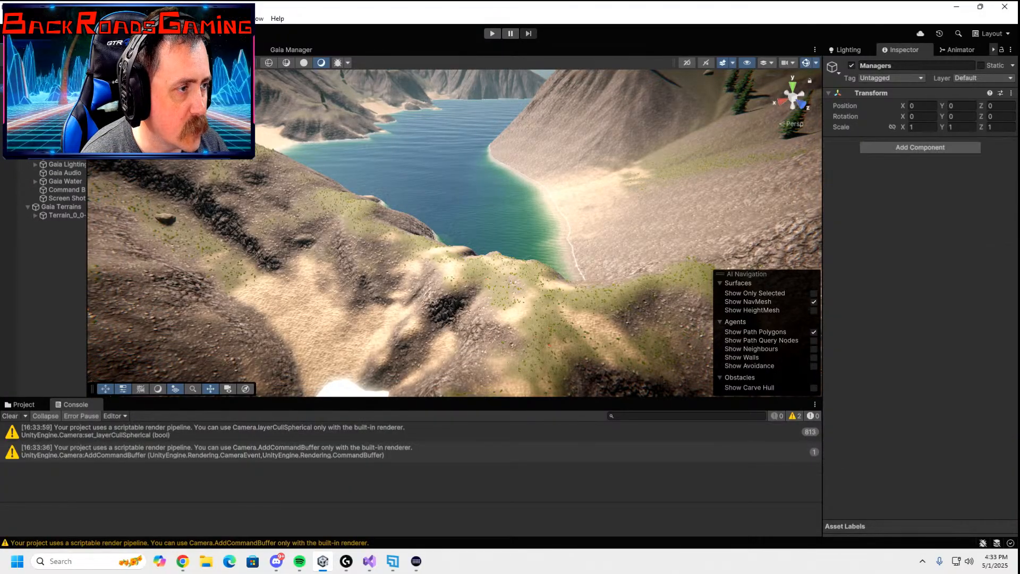
pyautogui.click(28, 87)
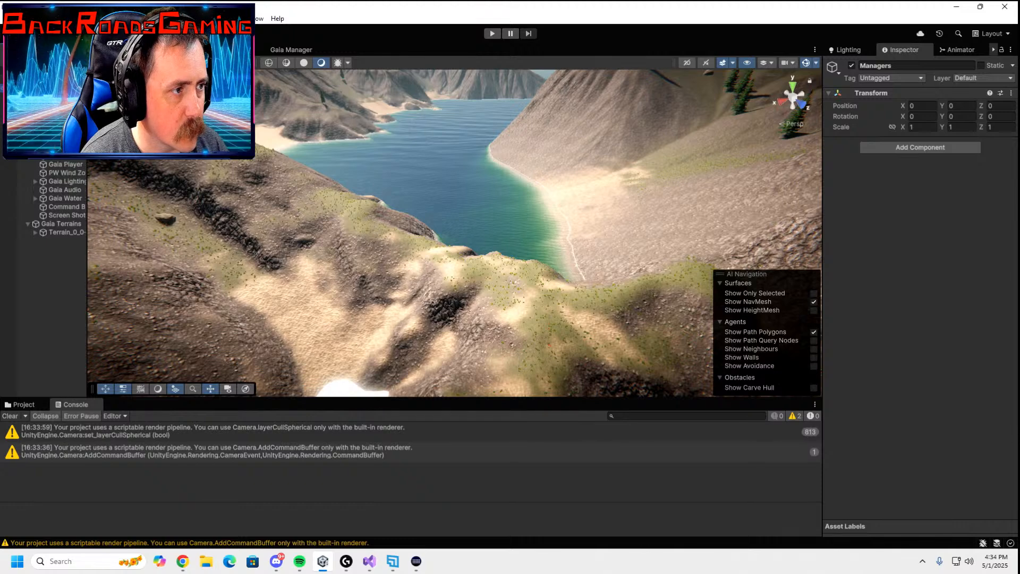
pyautogui.click(56, 105)
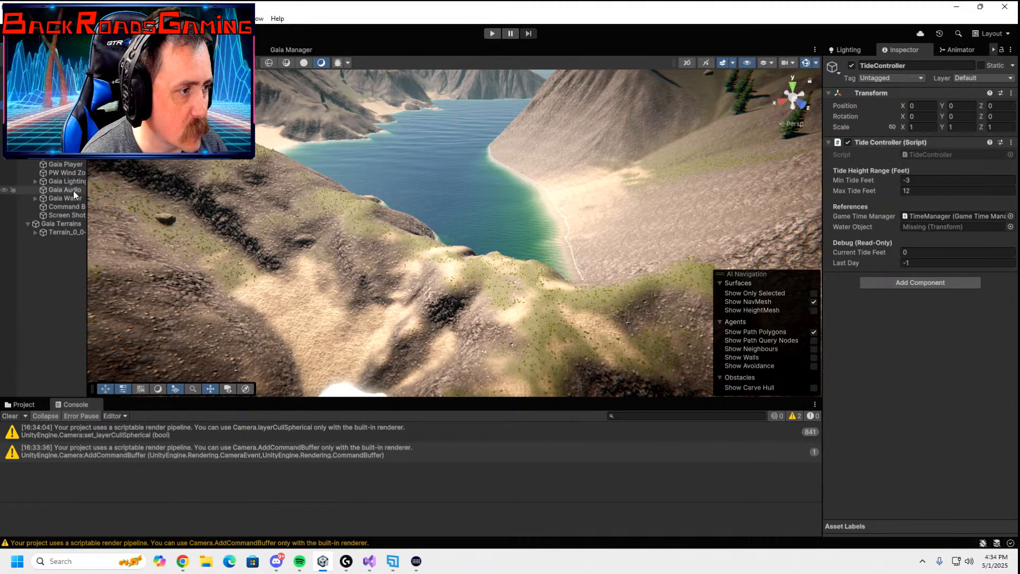
pyautogui.moveTo(61, 200); pyautogui.dragTo(935, 224)
# - Select the terrain tile and set its Smooth Height brush to a mottled shape at size 50, viewing the ridge between the inlets from above
pyautogui.moveTo(629, 234)
pyautogui.mouseDown(button='right')
pyautogui.moveTo(580, 267)
pyautogui.moveTo(582, 253)
pyautogui.mouseUp(button='right')
pyautogui.click(656, 272)
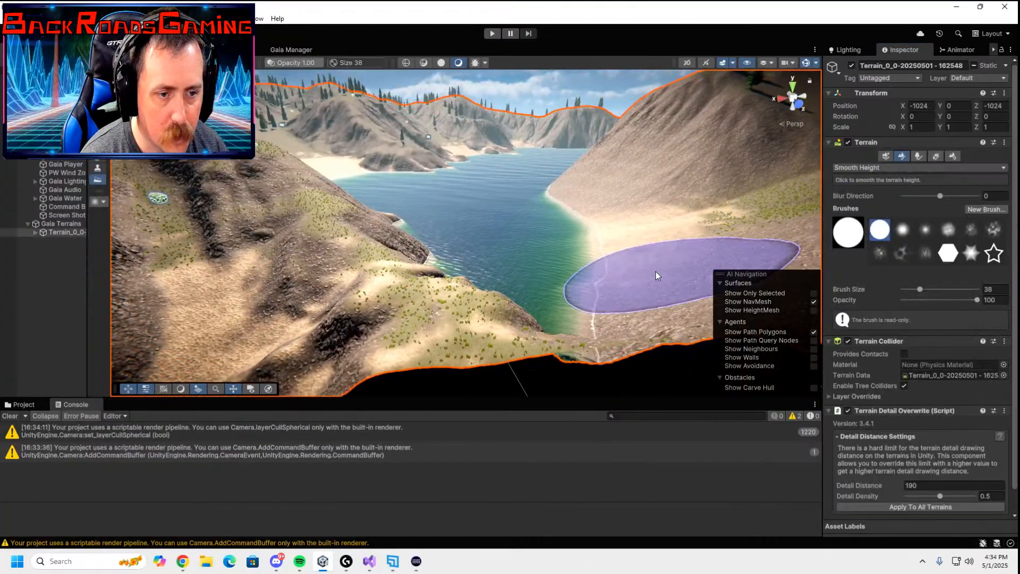
pyautogui.press('f')
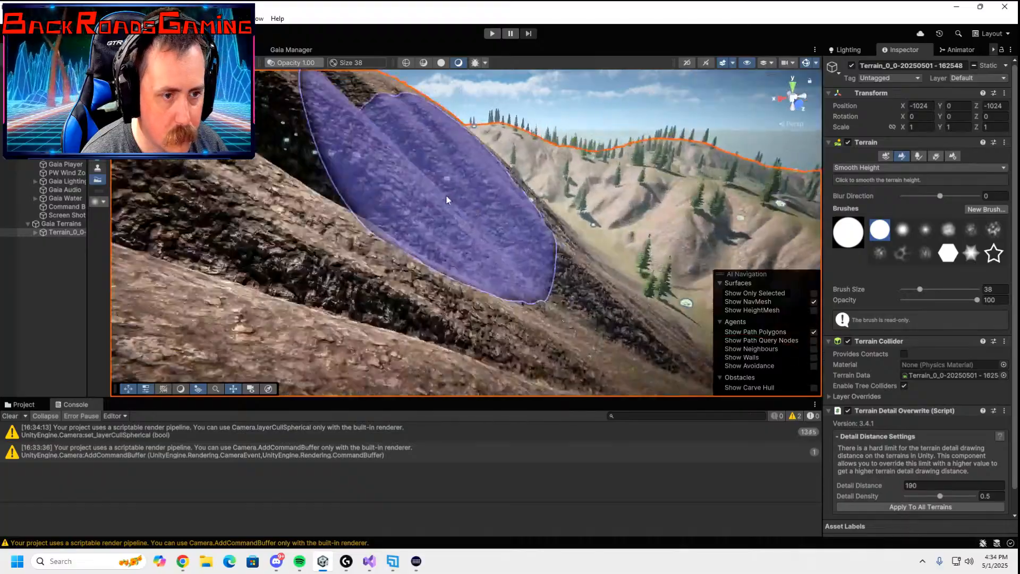
pyautogui.moveTo(447, 199)
pyautogui.mouseDown(button='right')
pyautogui.moveTo(767, 296)
pyautogui.moveTo(835, 119)
pyautogui.moveTo(478, 271)
pyautogui.moveTo(758, 151)
pyautogui.moveTo(987, 192)
pyautogui.mouseUp(button='right')
pyautogui.press('w')
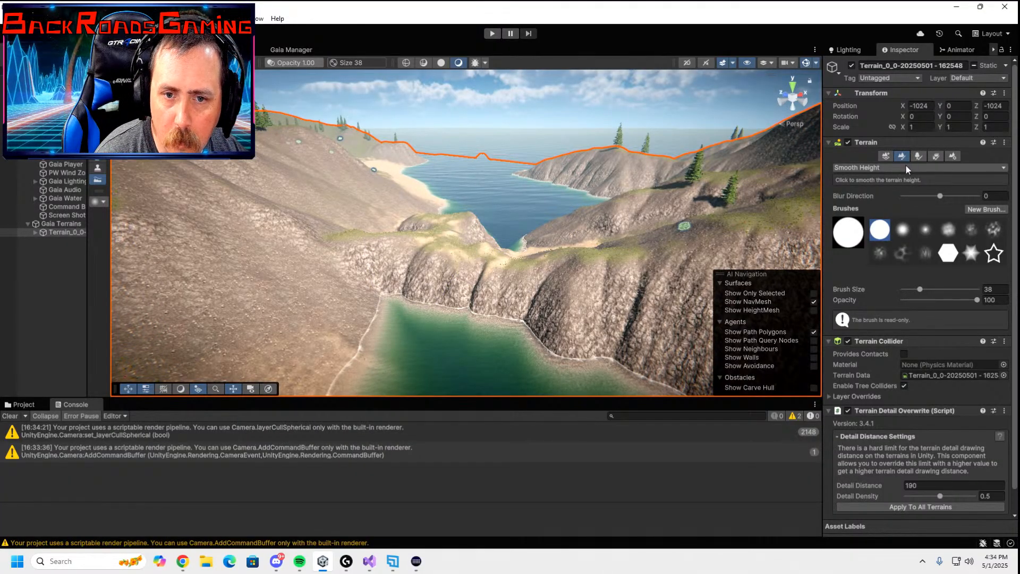
pyautogui.click(990, 232)
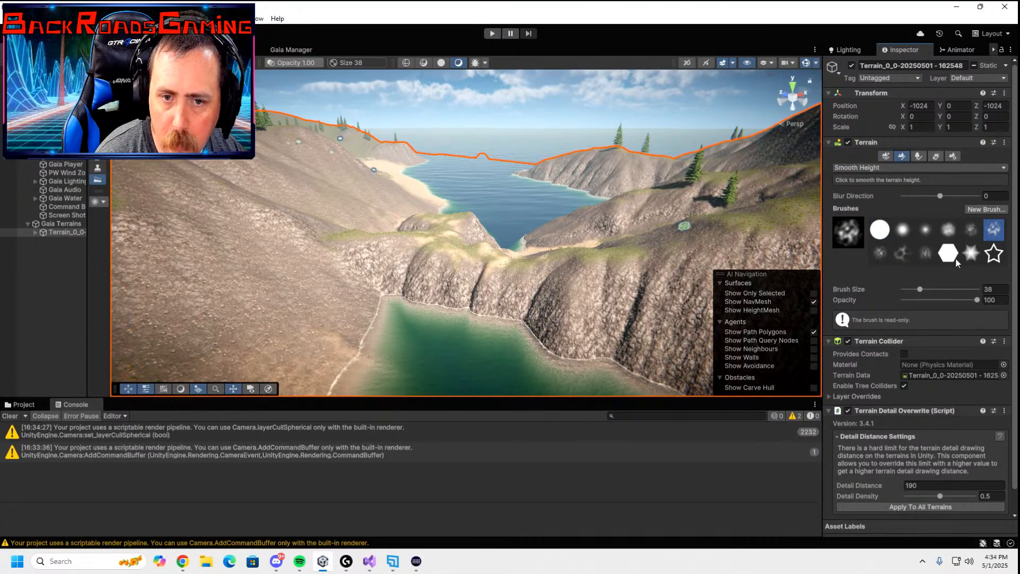
pyautogui.write('50')
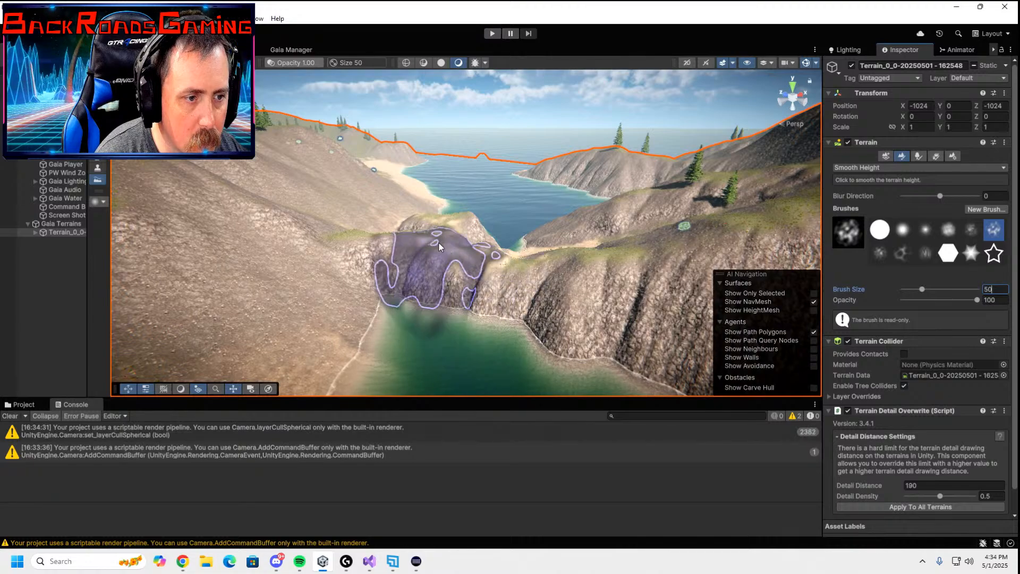
pyautogui.click(793, 93)
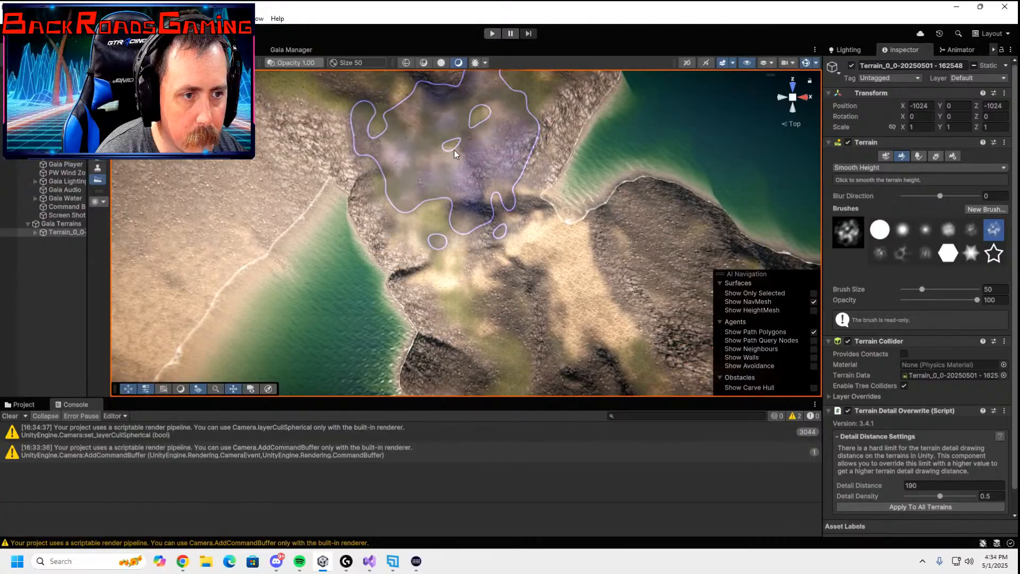
# - Switch to Raise or Lower Terrain, set the opacity to 14.4 and try the mottled brush on the ridge between the inlets
pyautogui.click(909, 167)
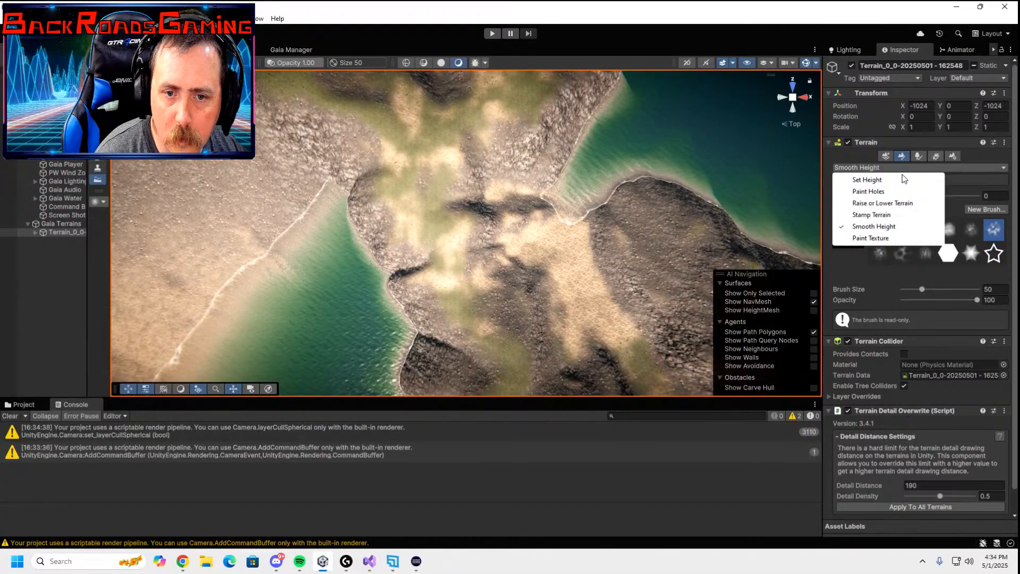
pyautogui.click(887, 205)
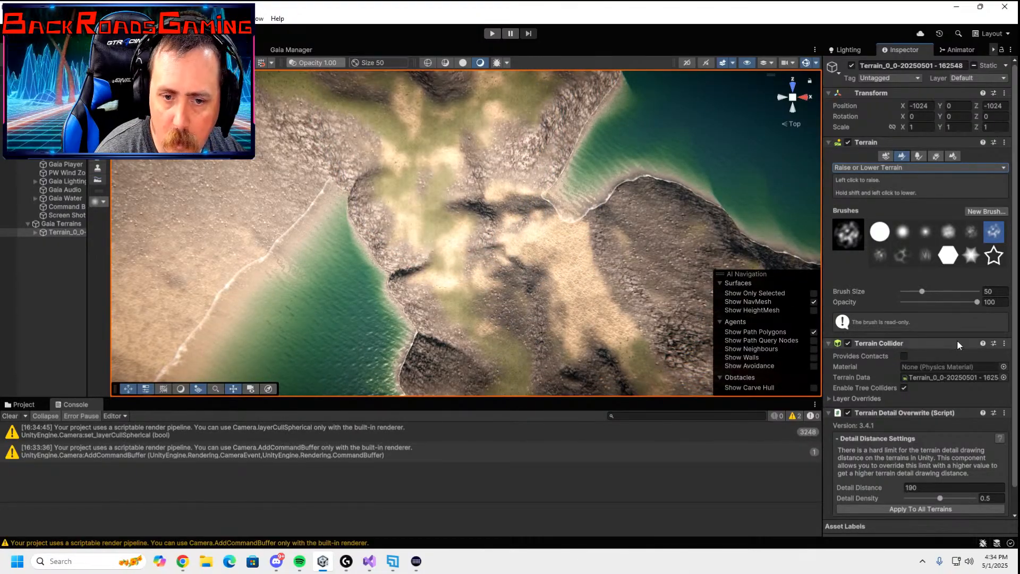
pyautogui.click(914, 302)
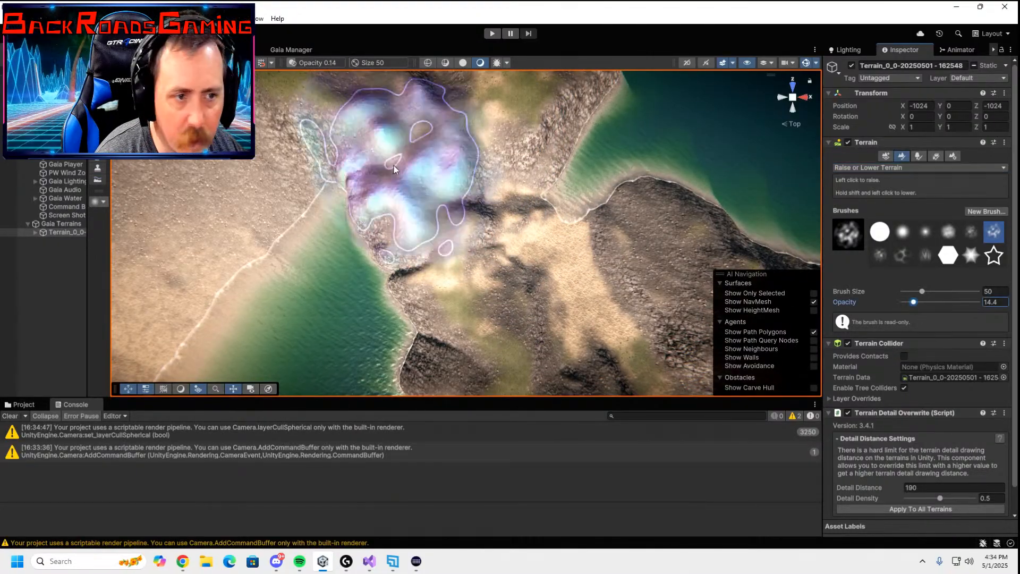
pyautogui.click(406, 136)
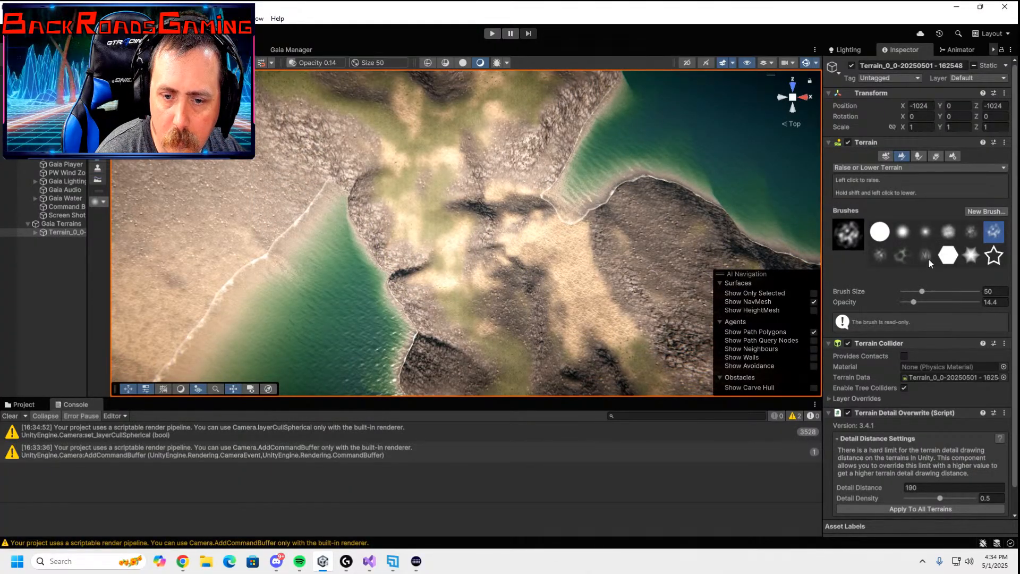
# - Set the terrain's detail density to 0.1, try a streaked brush on the ridge and undo the stroke
pyautogui.click(925, 256)
pyautogui.scroll(-1, 969, 456)
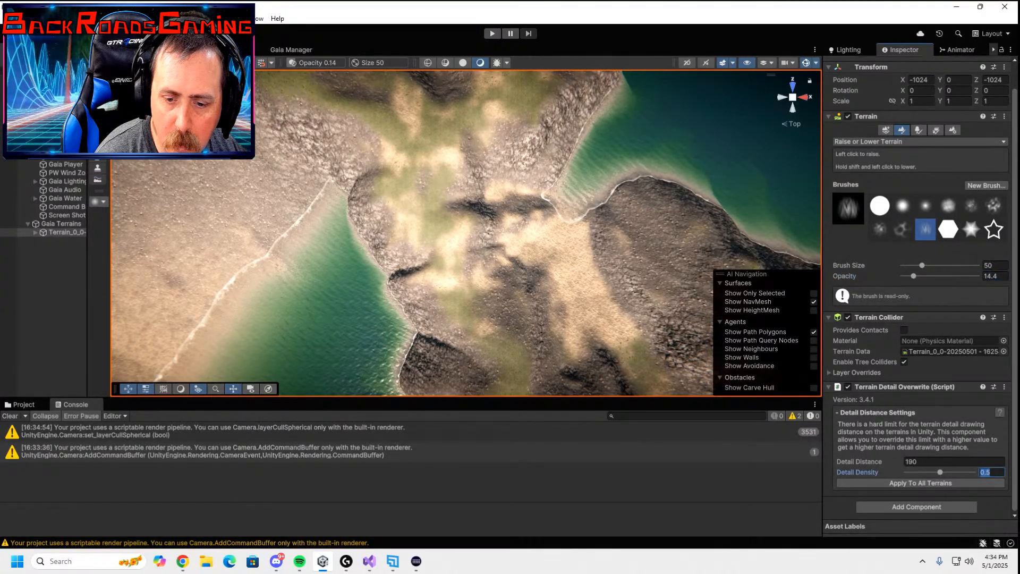
pyautogui.write('0.1')
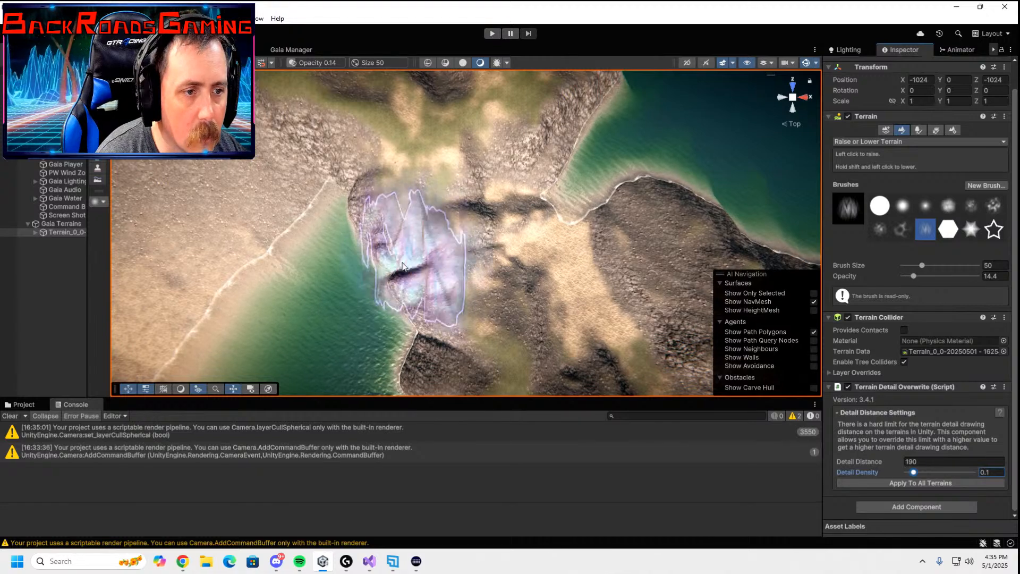
pyautogui.click(456, 197)
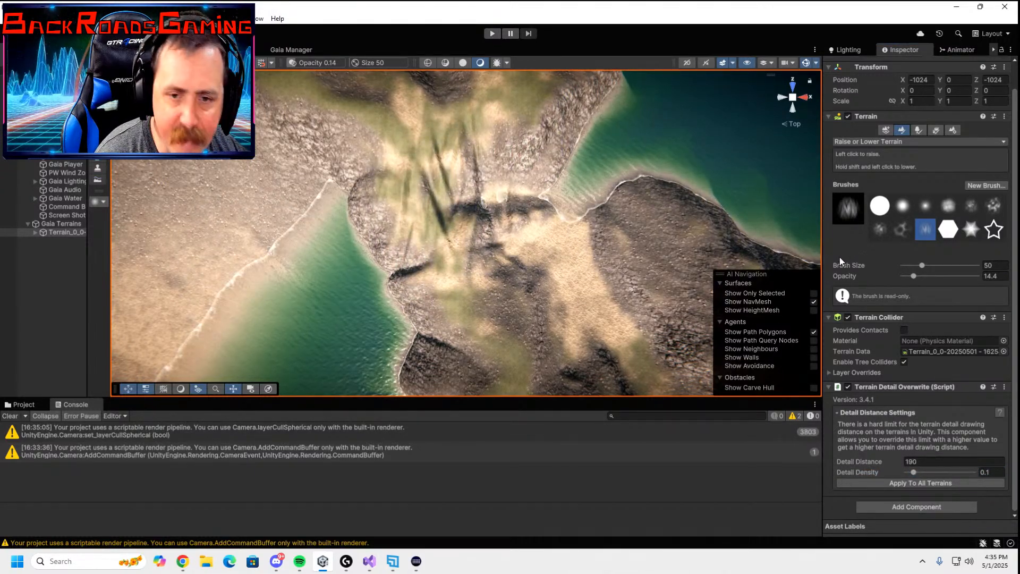
pyautogui.hotkey('ctrl', 'z')
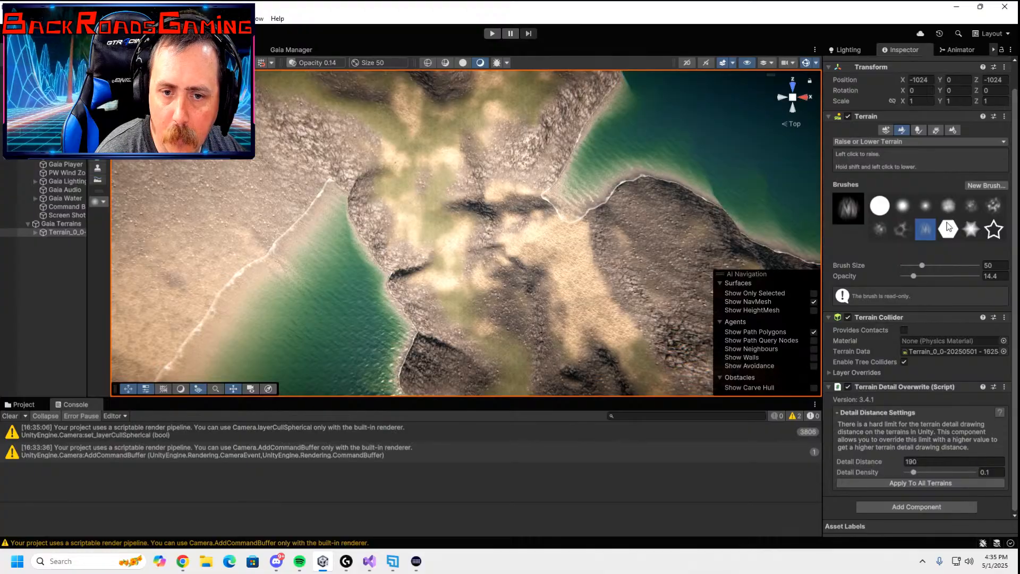
# - Lower the ridge between the two inlets using a clumpy, irregular brush at opacity 5
pyautogui.click(880, 229)
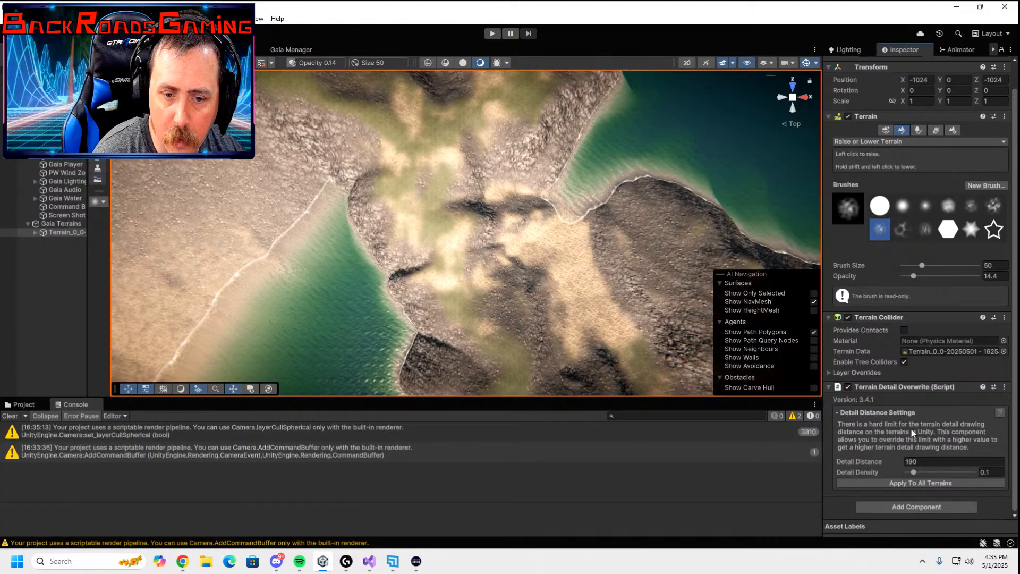
pyautogui.click(1006, 280)
pyautogui.write('5')
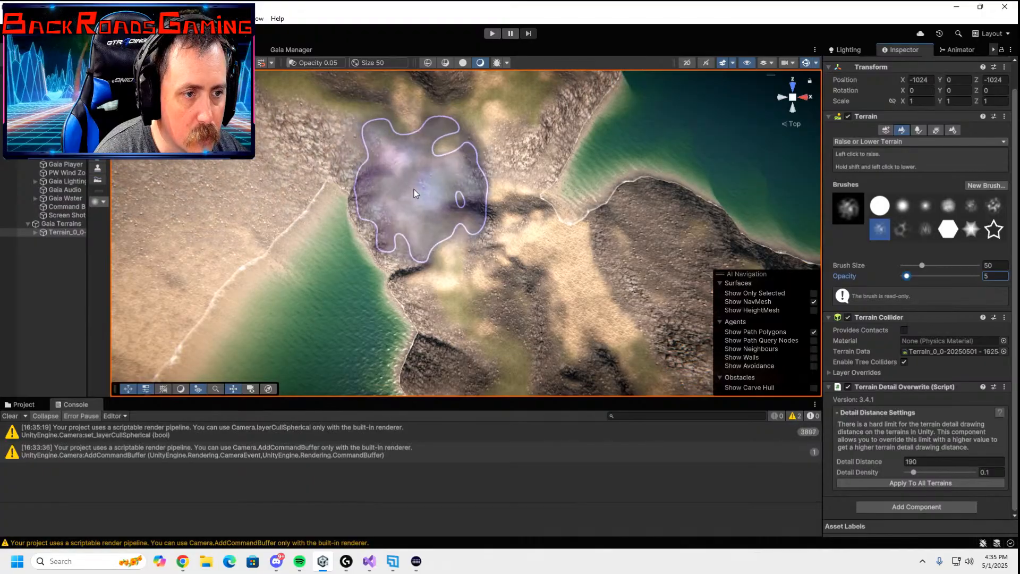
pyautogui.click(441, 197)
pyautogui.moveTo(441, 200)
pyautogui.mouseDown()
pyautogui.moveTo(455, 247)
pyautogui.moveTo(501, 199)
pyautogui.moveTo(477, 258)
pyautogui.moveTo(479, 304)
pyautogui.moveTo(384, 287)
pyautogui.moveTo(400, 275)
pyautogui.moveTo(398, 238)
pyautogui.moveTo(435, 248)
pyautogui.moveTo(476, 208)
pyautogui.moveTo(394, 184)
pyautogui.moveTo(358, 200)
pyautogui.moveTo(415, 225)
pyautogui.moveTo(416, 270)
pyautogui.moveTo(520, 215)
pyautogui.moveTo(540, 168)
pyautogui.moveTo(446, 289)
pyautogui.moveTo(410, 301)
pyautogui.moveTo(444, 254)
pyautogui.moveTo(472, 240)
pyautogui.moveTo(477, 252)
pyautogui.moveTo(435, 284)
pyautogui.mouseUp()
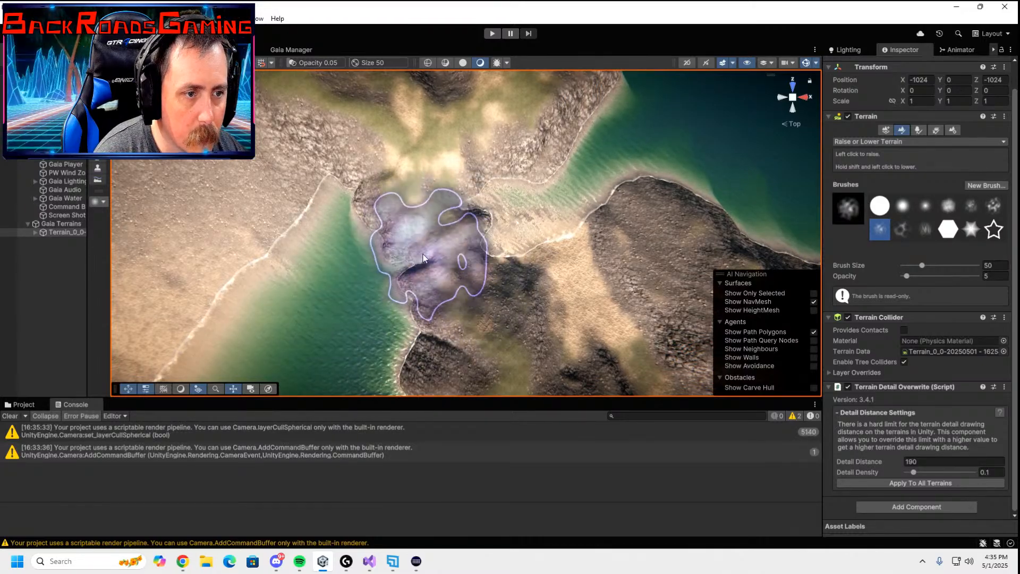
# - Switch back to Smooth Height with a small soft round brush and set its opacity to 10 for the lowered ridge
pyautogui.moveTo(658, 216)
pyautogui.mouseDown(button='right')
pyautogui.moveTo(461, 246)
pyautogui.moveTo(369, 178)
pyautogui.moveTo(302, 96)
pyautogui.moveTo(202, 560)
pyautogui.moveTo(865, 64)
pyautogui.moveTo(790, 100)
pyautogui.mouseUp(button='right')
pyautogui.press('w')
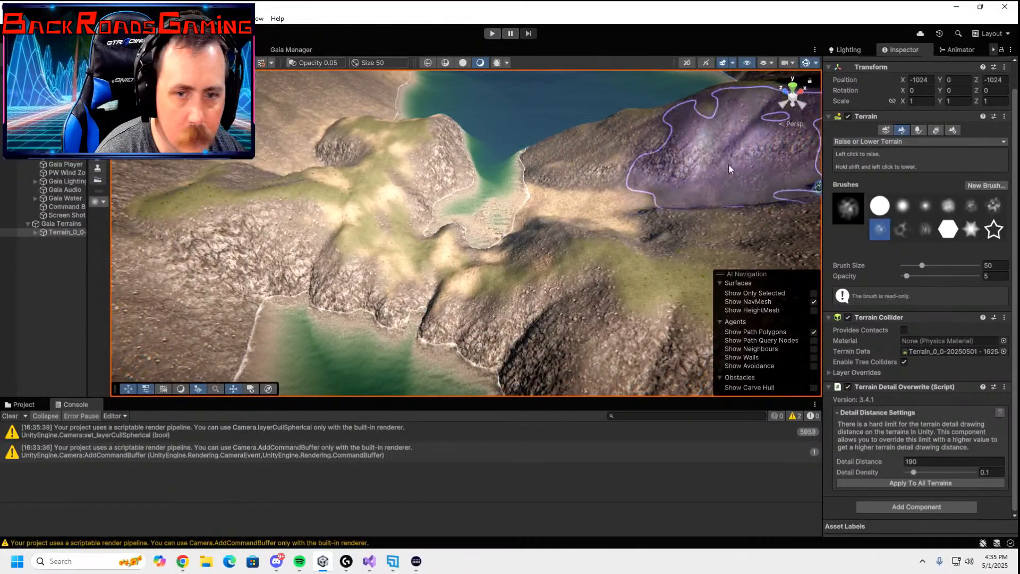
pyautogui.click(926, 207)
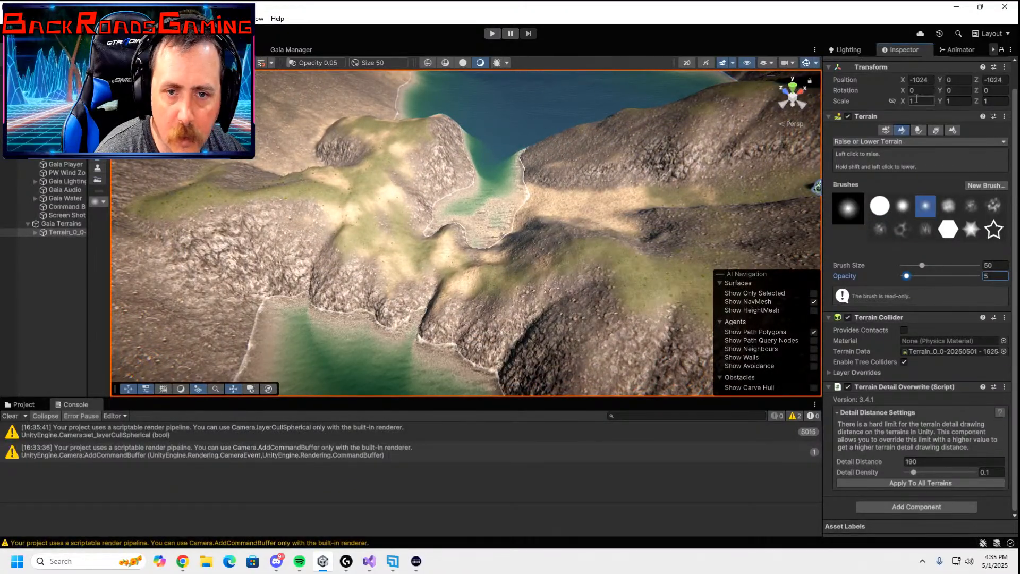
pyautogui.click(908, 142)
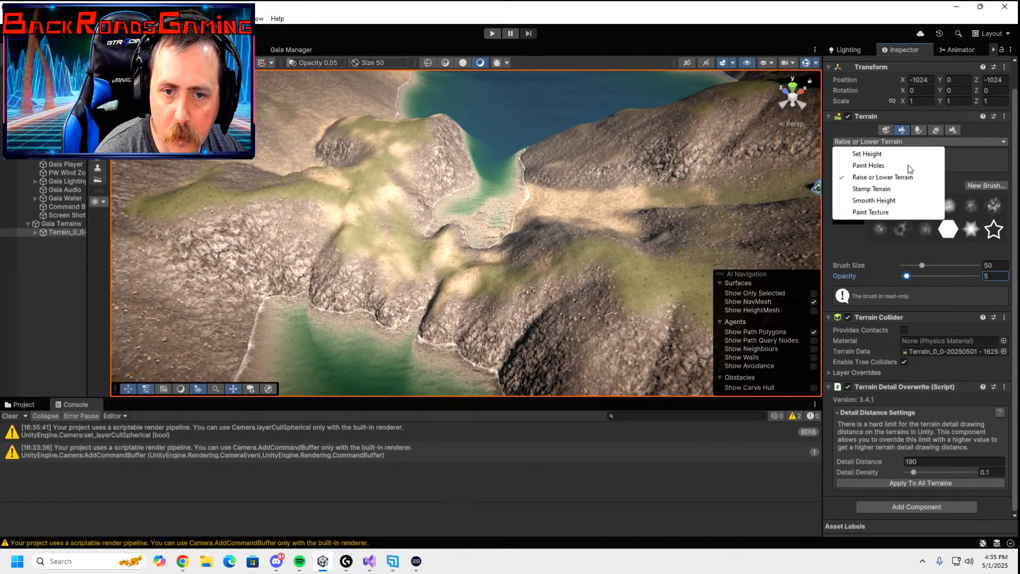
pyautogui.click(898, 202)
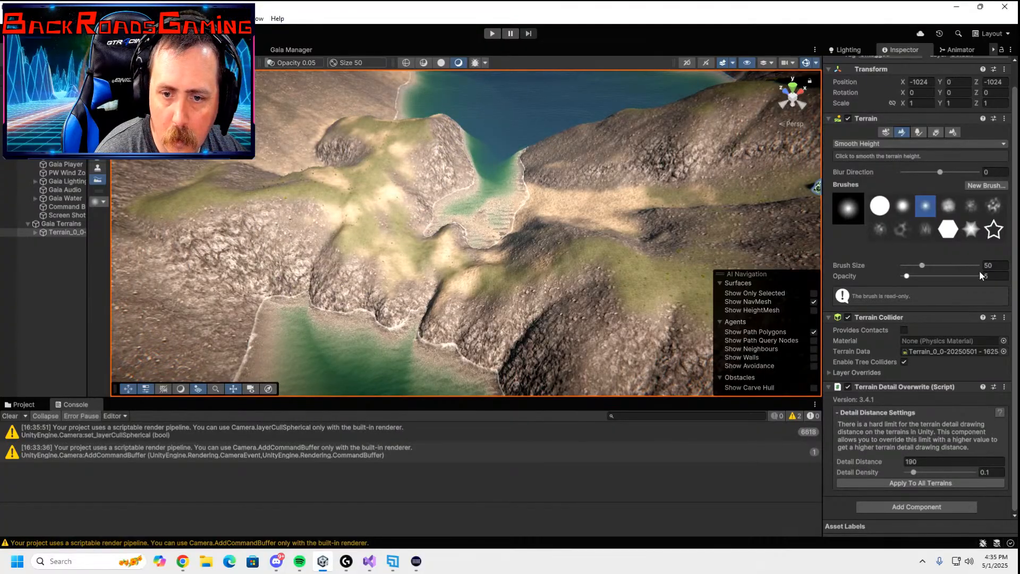
pyautogui.click(995, 277)
pyautogui.write('10')
pyautogui.press('Return')
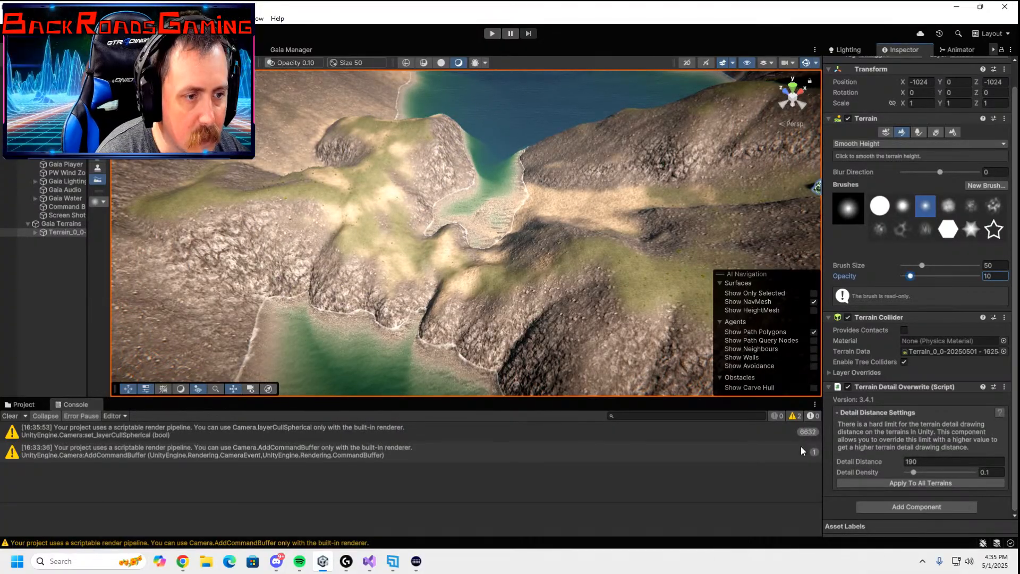
# - Smooth the lowered ridge between the two inlets and pick the hard-edged round brush
pyautogui.moveTo(418, 286)
pyautogui.mouseDown()
pyautogui.moveTo(410, 282)
pyautogui.moveTo(478, 277)
pyautogui.moveTo(474, 290)
pyautogui.moveTo(435, 285)
pyautogui.moveTo(414, 269)
pyautogui.moveTo(455, 277)
pyautogui.moveTo(351, 218)
pyautogui.moveTo(432, 169)
pyautogui.mouseUp()
pyautogui.click(879, 207)
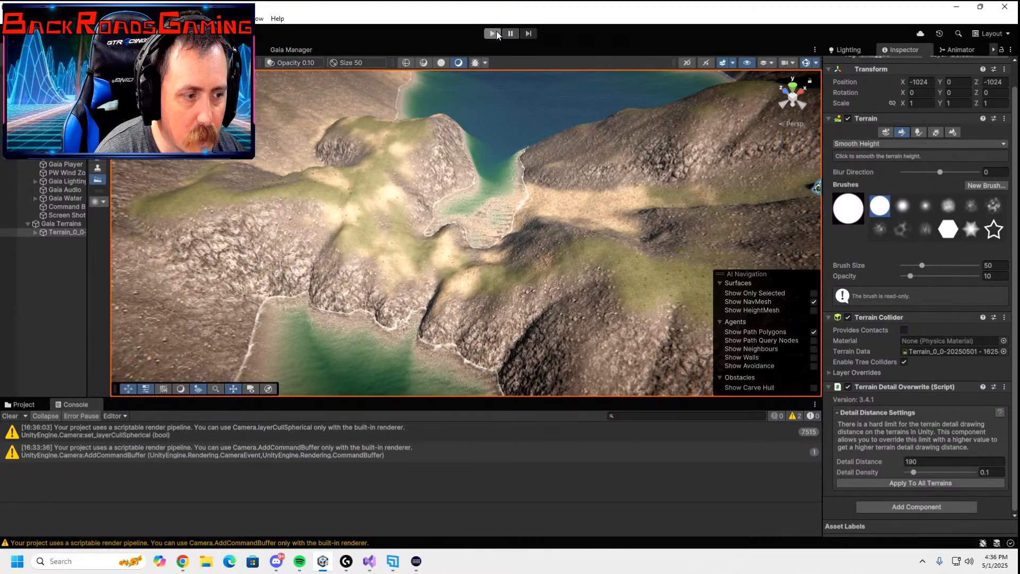
# - Clear the console messages and briefly play-test the scene from the Player's current position
pyautogui.click(14, 423)
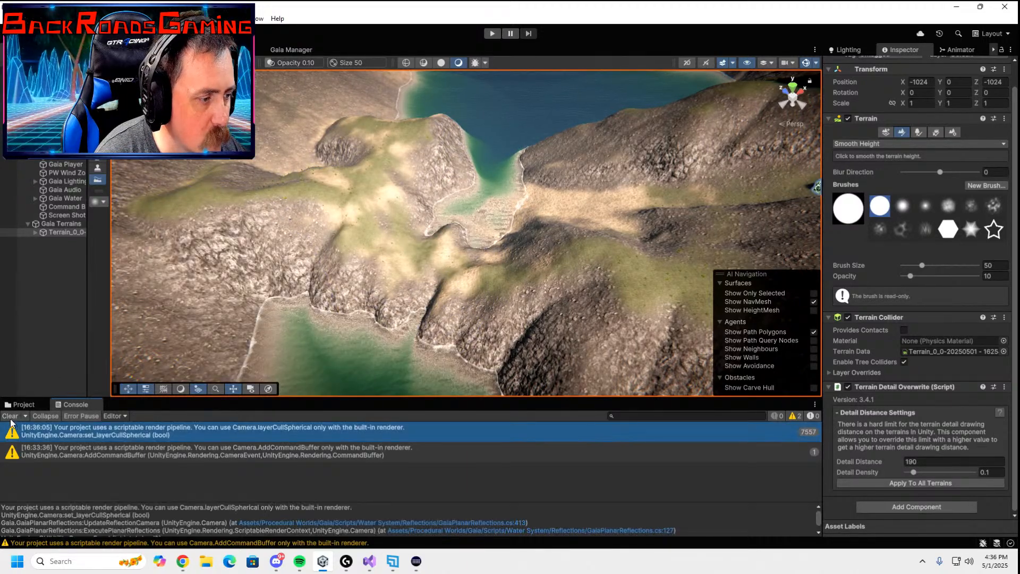
pyautogui.click(10, 417)
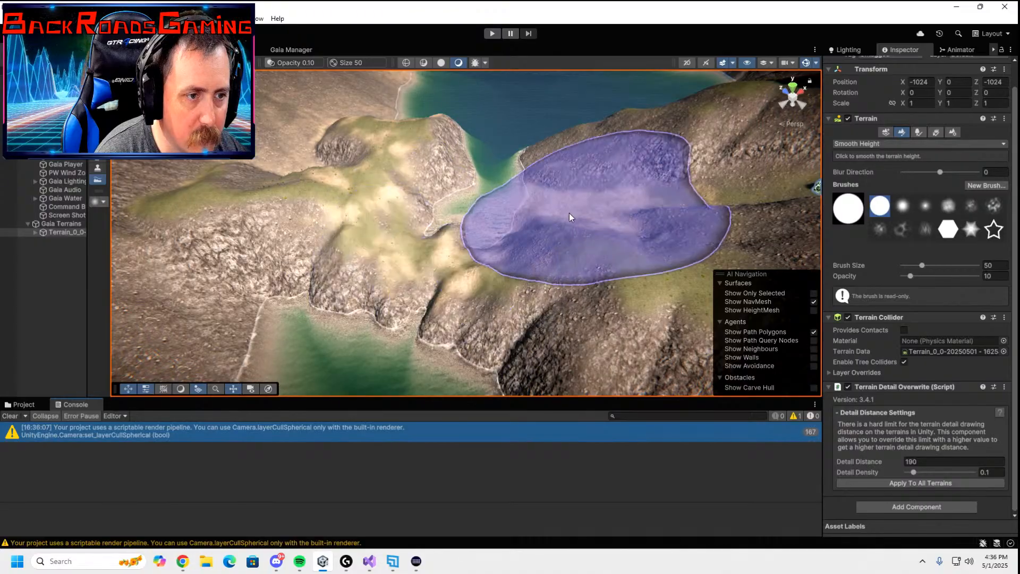
pyautogui.click(491, 34)
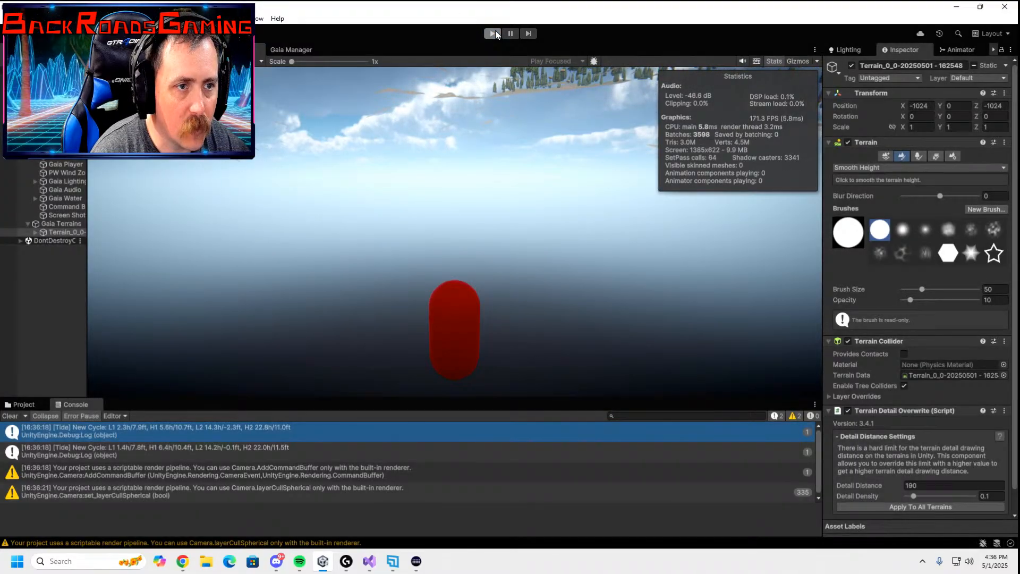
pyautogui.click(494, 32)
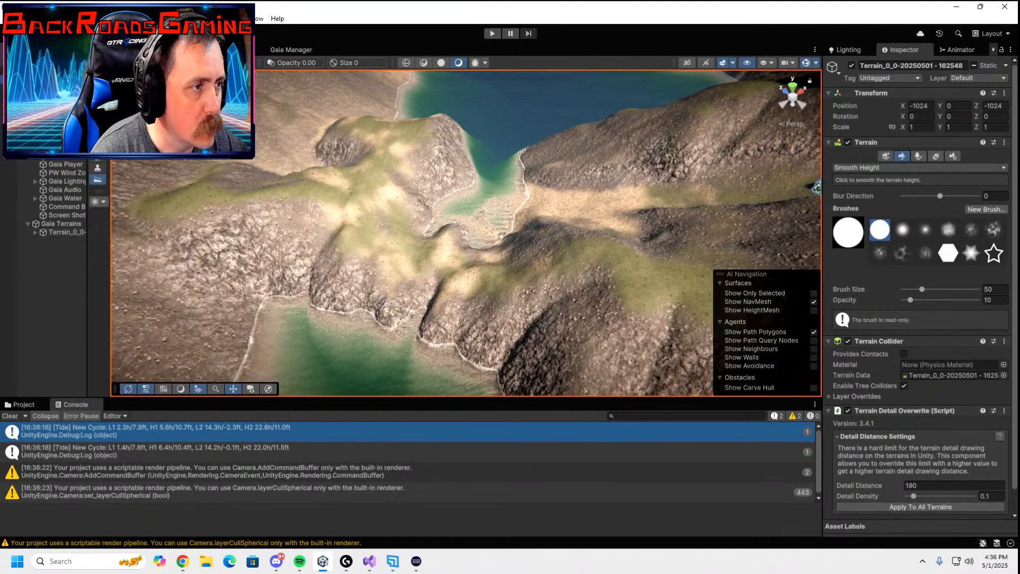
# - Relocate the Player object to the grassy ridge above the inlets by aligning it with the scene view
pyautogui.click(58, 79)
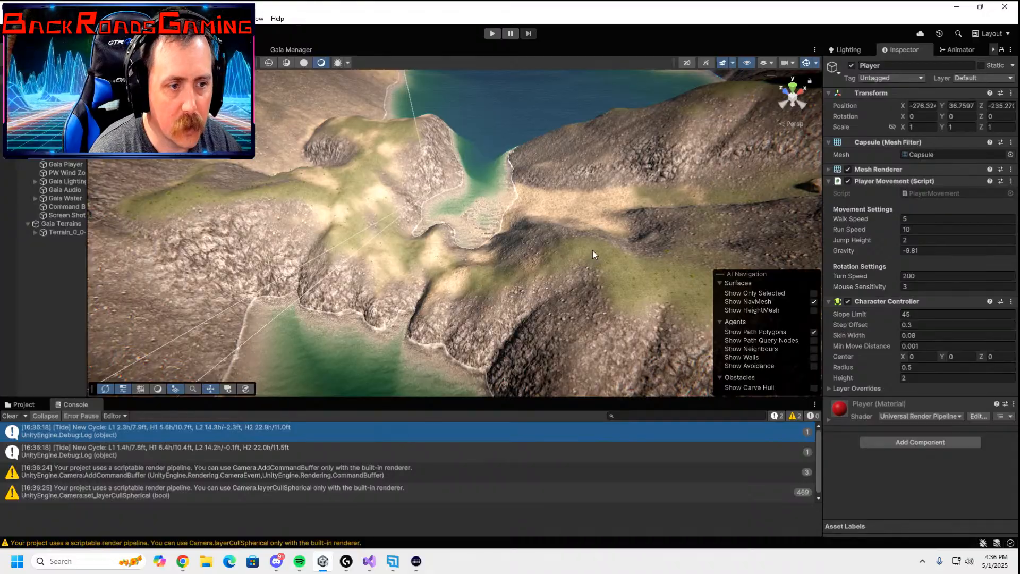
pyautogui.moveTo(591, 250); pyautogui.dragTo(448, 250, button='right')
pyautogui.hotkey('ctrl', 'shift', 'f')
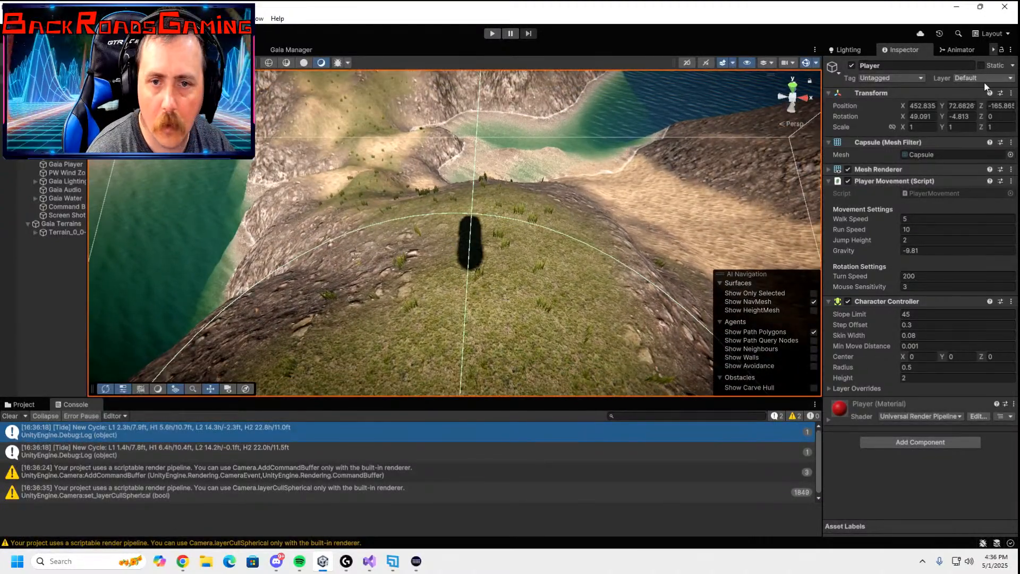
# - Set the Player's X and Y rotation to 0 and frame it in the view
pyautogui.click(928, 114)
pyautogui.write('0')
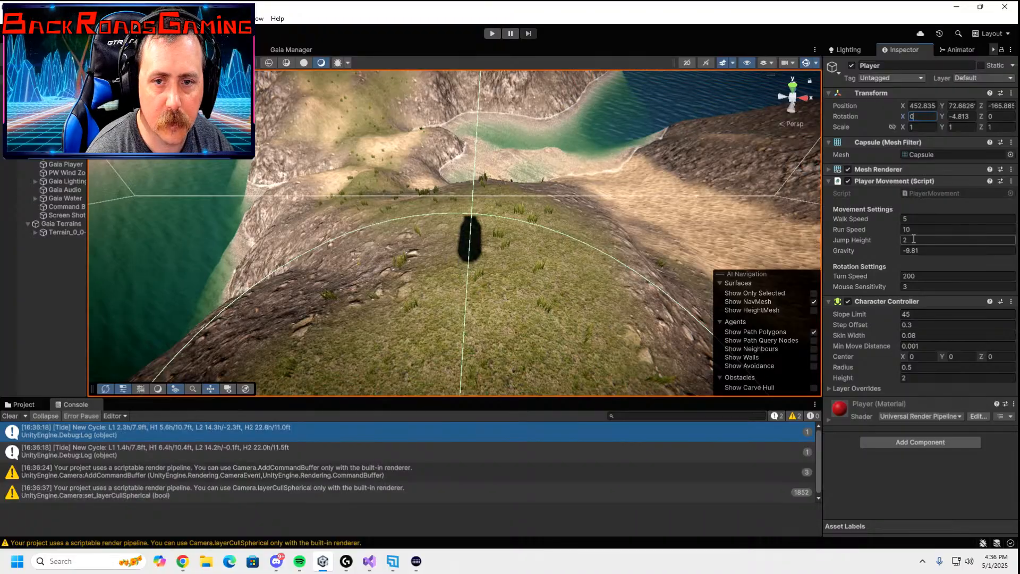
pyautogui.press('Tab')
pyautogui.write('0')
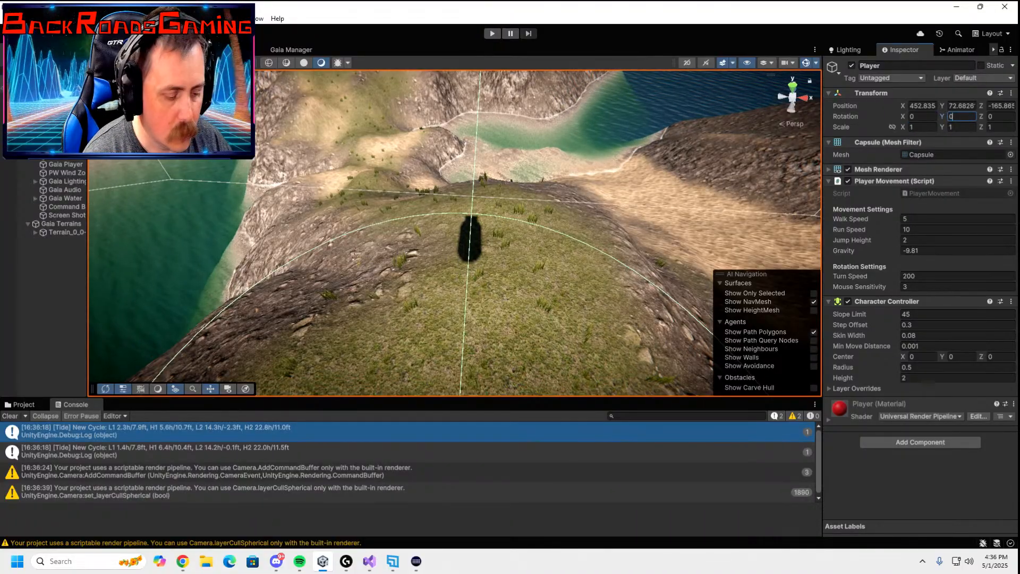
pyautogui.write('f')
pyautogui.press('Return')
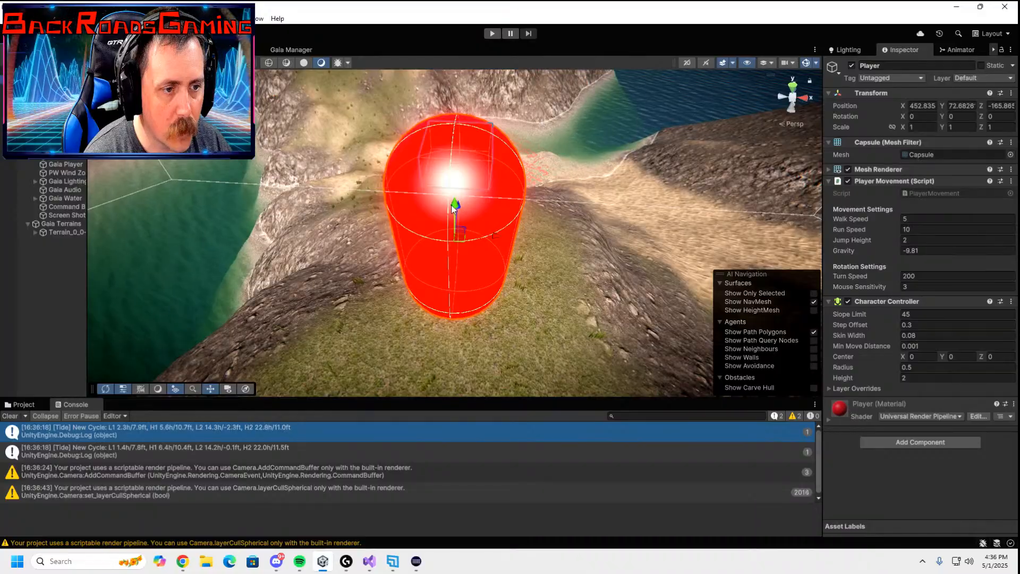
# - Lower the Player onto the grassy hilltop, to a Y position of 67.93
pyautogui.moveTo(453, 207); pyautogui.dragTo(453, 356)
pyautogui.press('f')
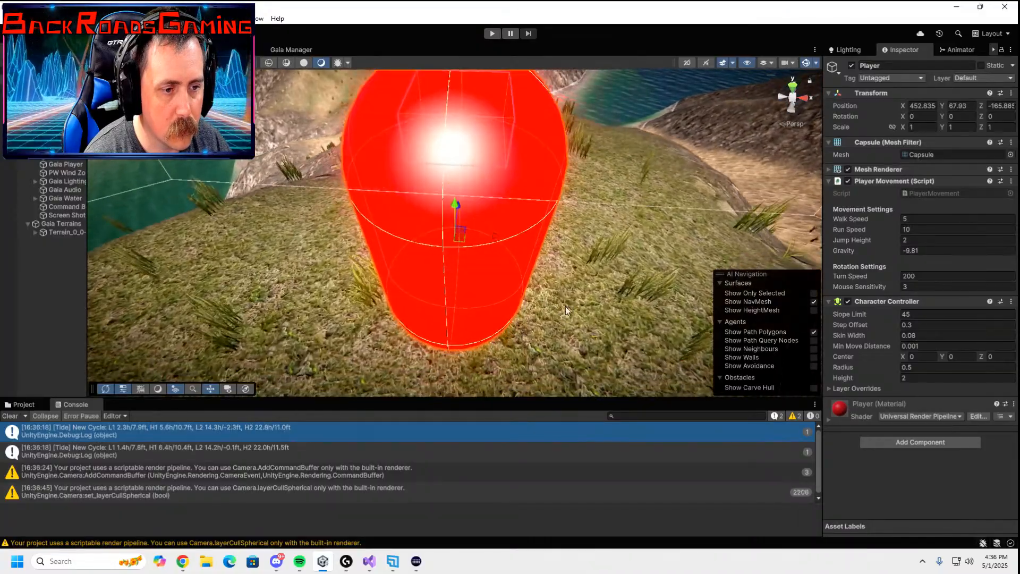
pyautogui.moveTo(565, 306); pyautogui.dragTo(574, 125, button='right')
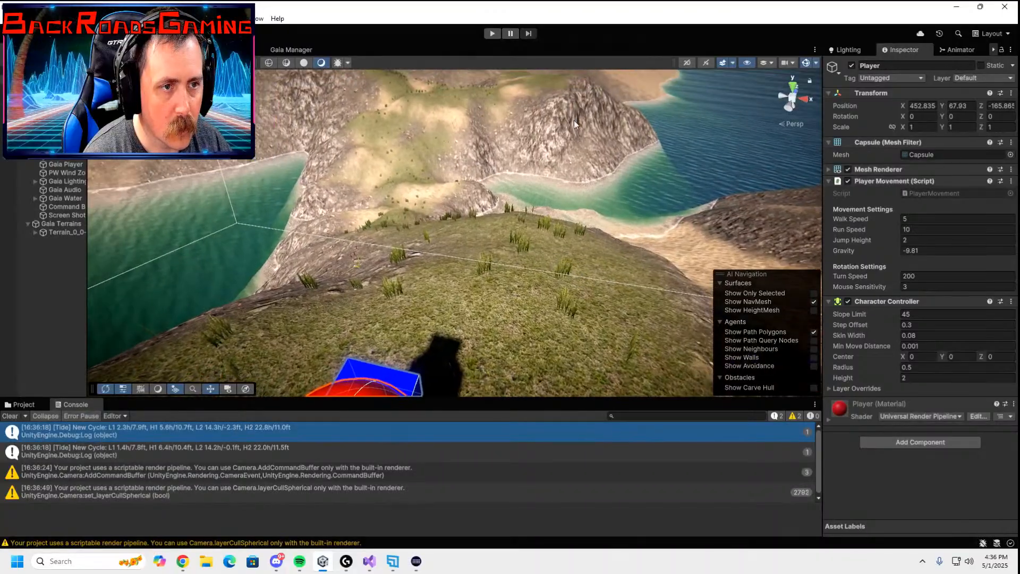
# - Play the scene and look around the inlets from the Player's hilltop position
pyautogui.click(491, 33)
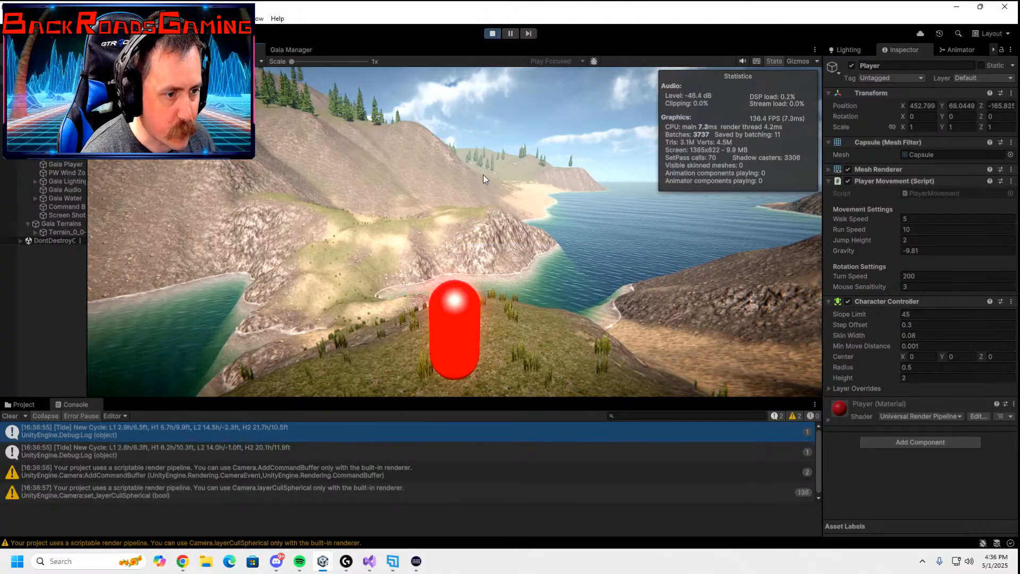
pyautogui.moveTo(545, 230); pyautogui.dragTo(472, 215, button='right')
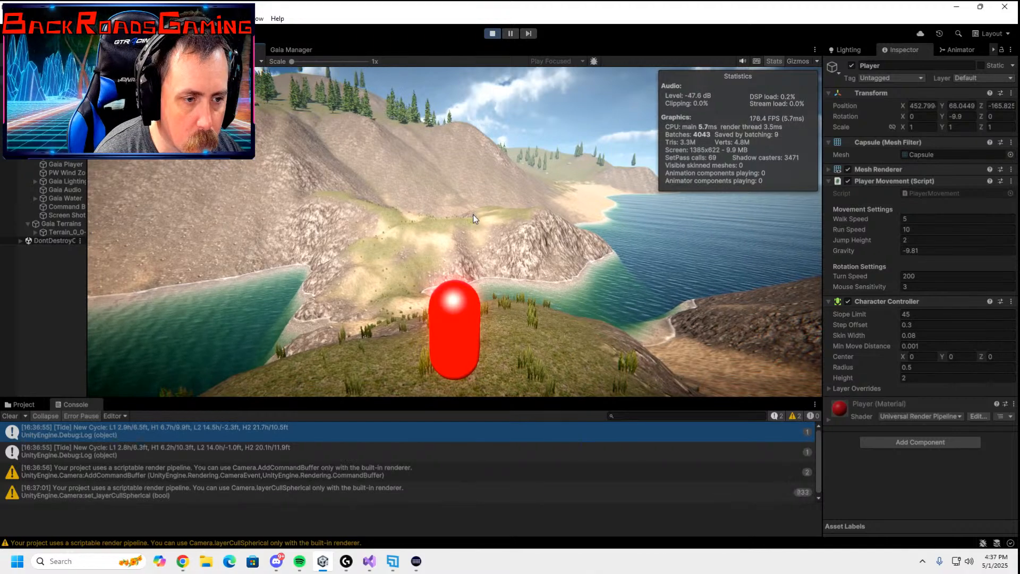
pyautogui.press('a')
pyautogui.press('d')
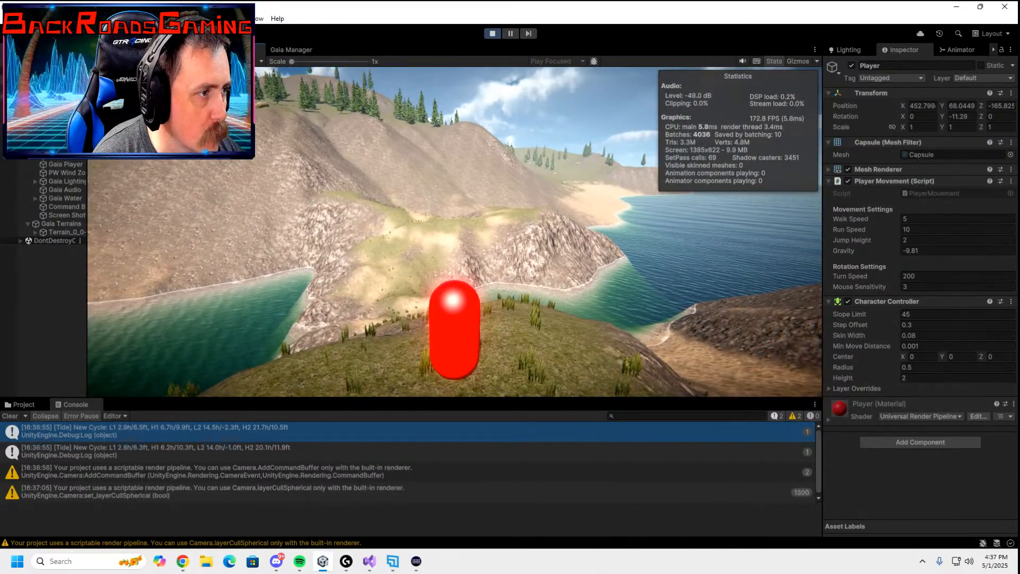
# - Inspect the TideController's current tide while watching the shoreline from several angles, and end the play test
pyautogui.click(59, 105)
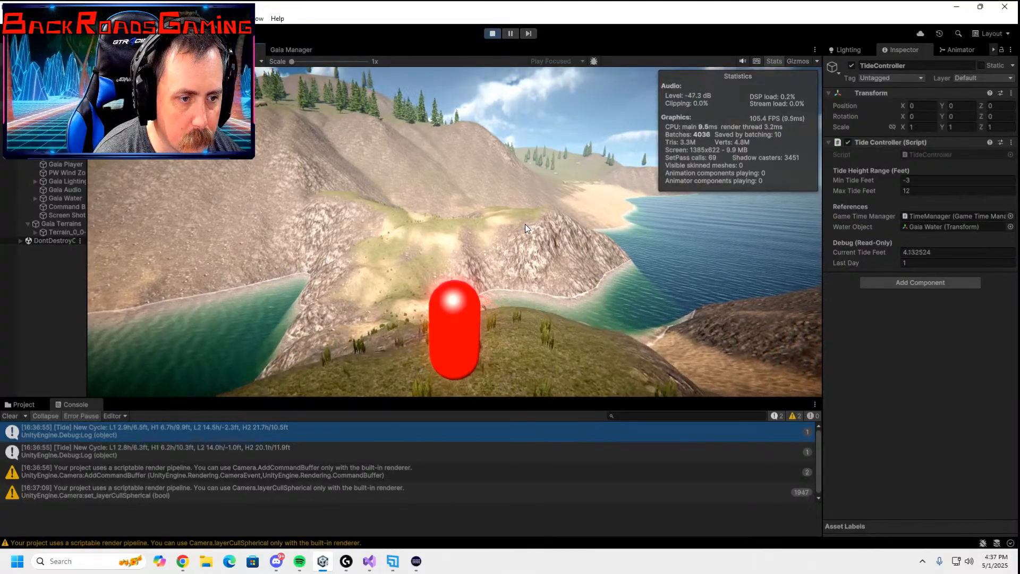
pyautogui.press('a')
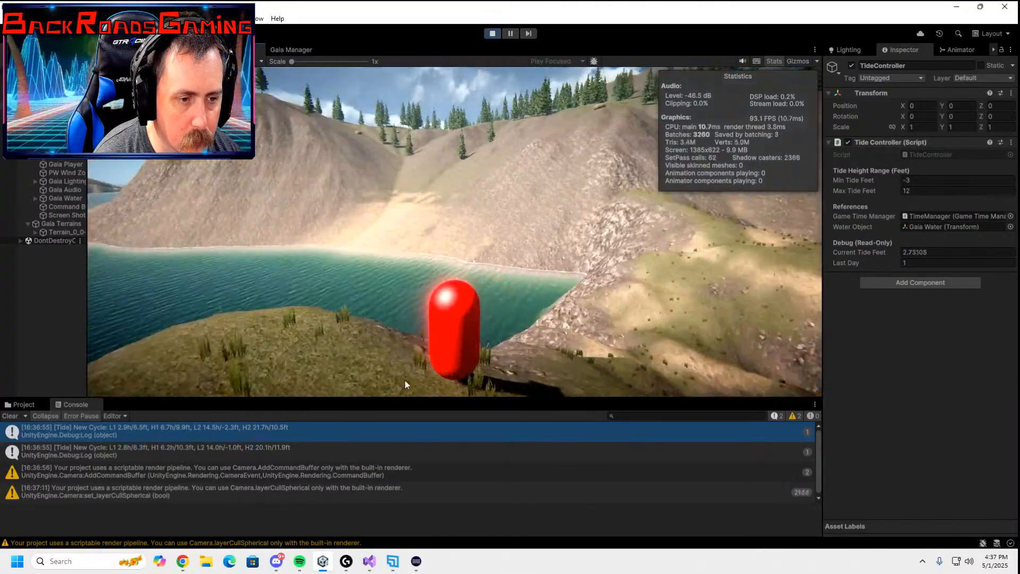
pyautogui.moveTo(405, 381); pyautogui.dragTo(576, 434, button='right')
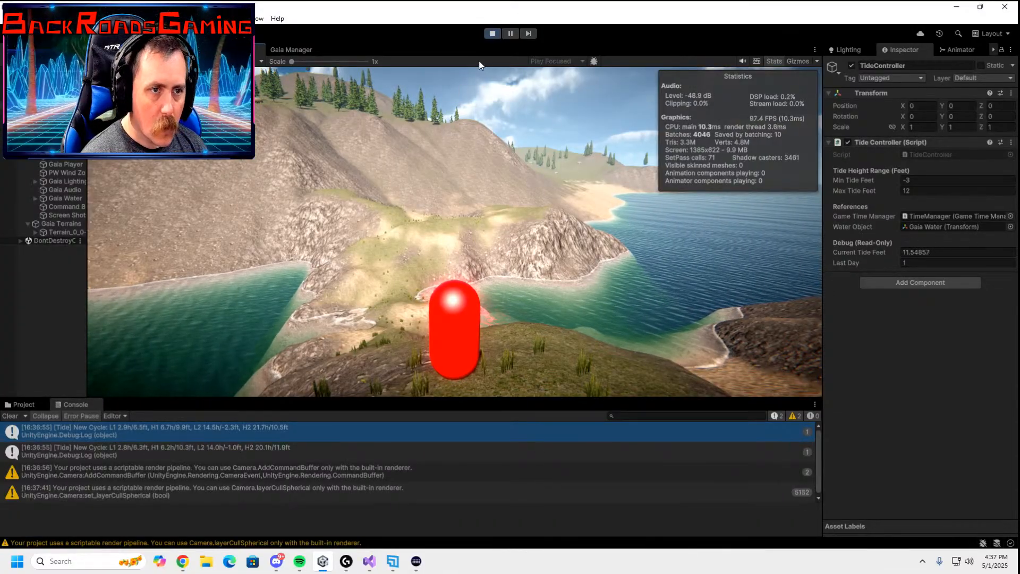
pyautogui.click(492, 32)
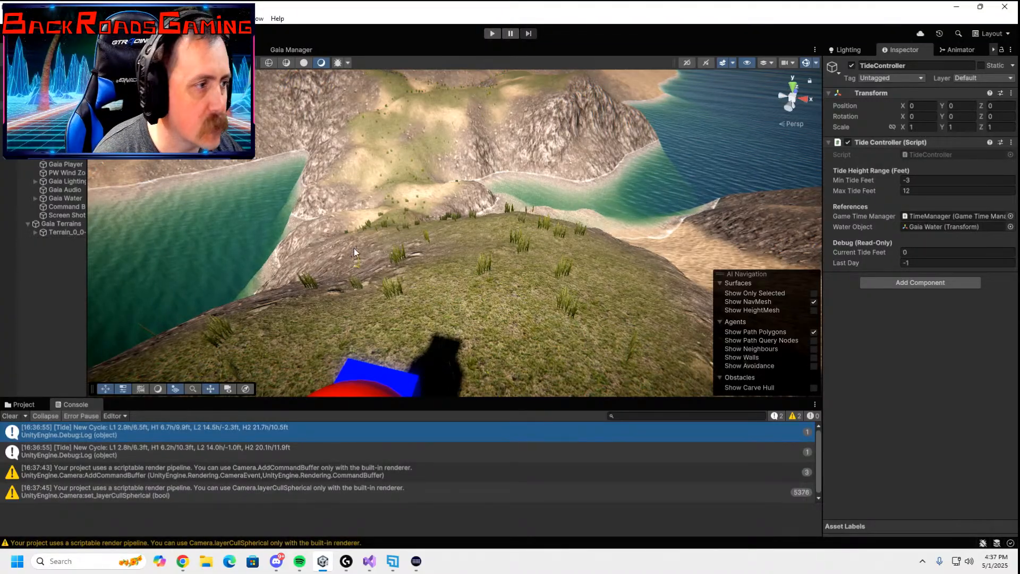
# - Lower the terrain between the inlets with Raise or Lower Terrain, using the small soft round brush at opacity 5
pyautogui.click(69, 234)
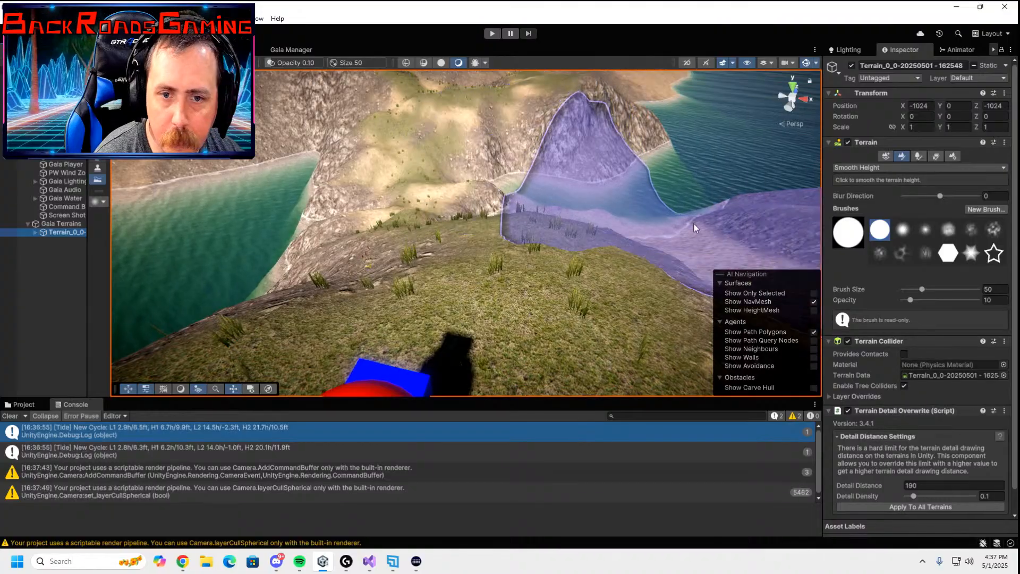
pyautogui.click(878, 168)
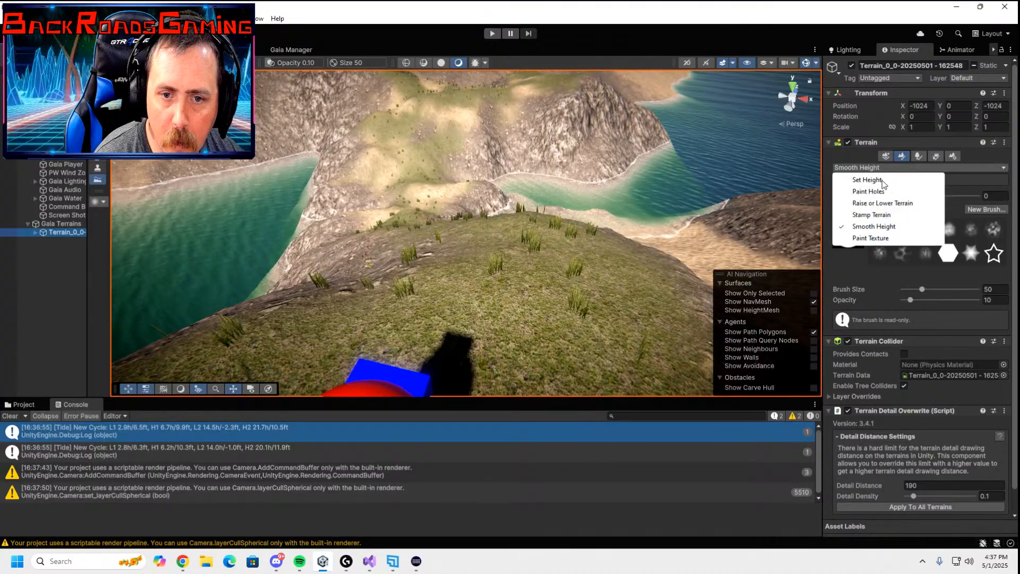
pyautogui.click(891, 207)
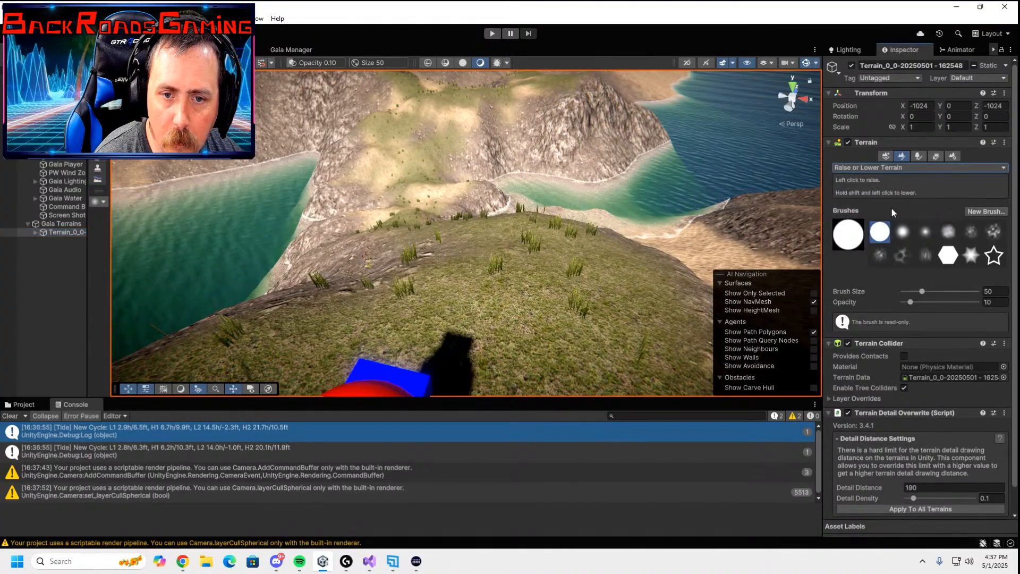
pyautogui.click(927, 240)
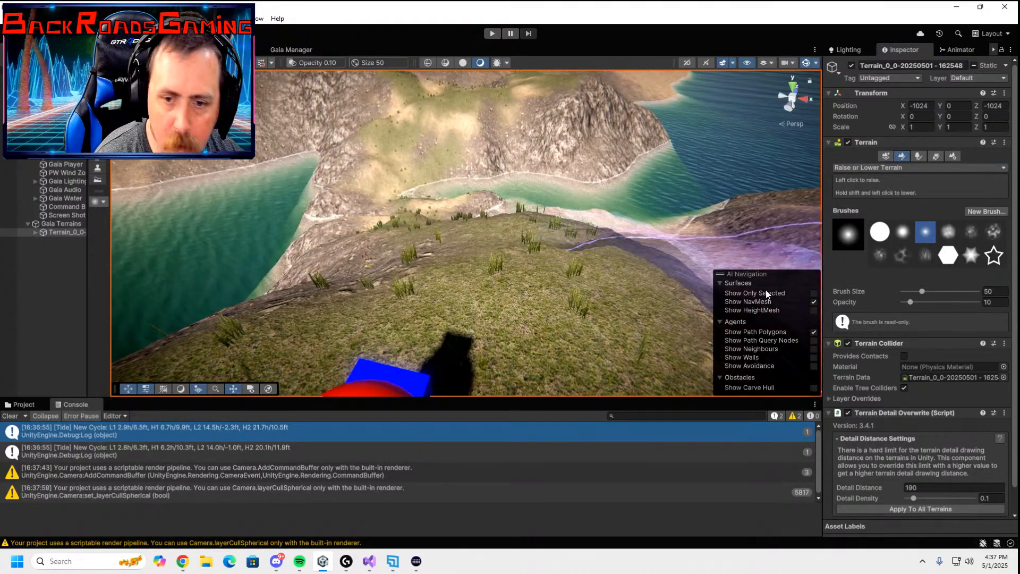
pyautogui.doubleClick(1004, 301)
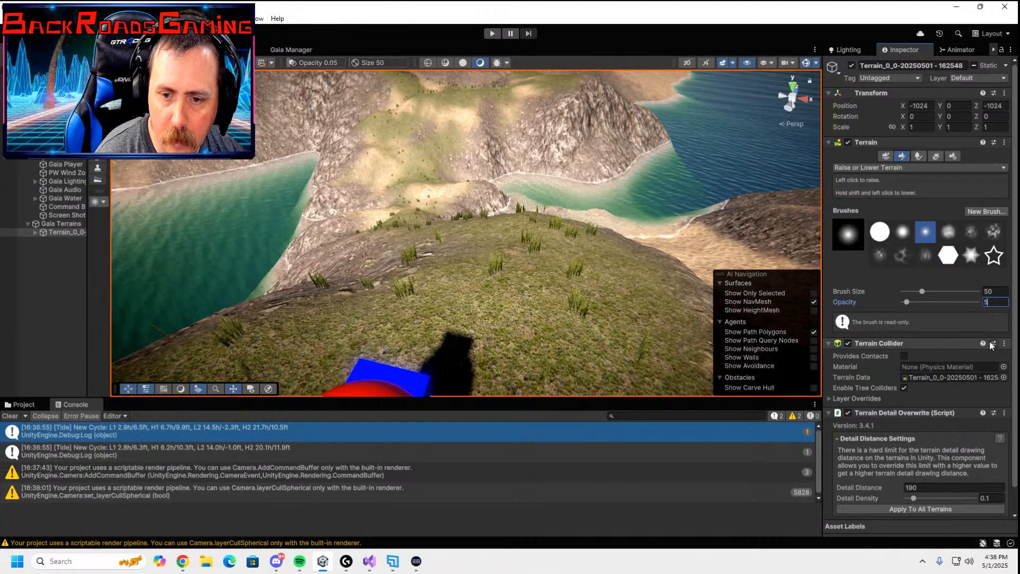
pyautogui.write('5')
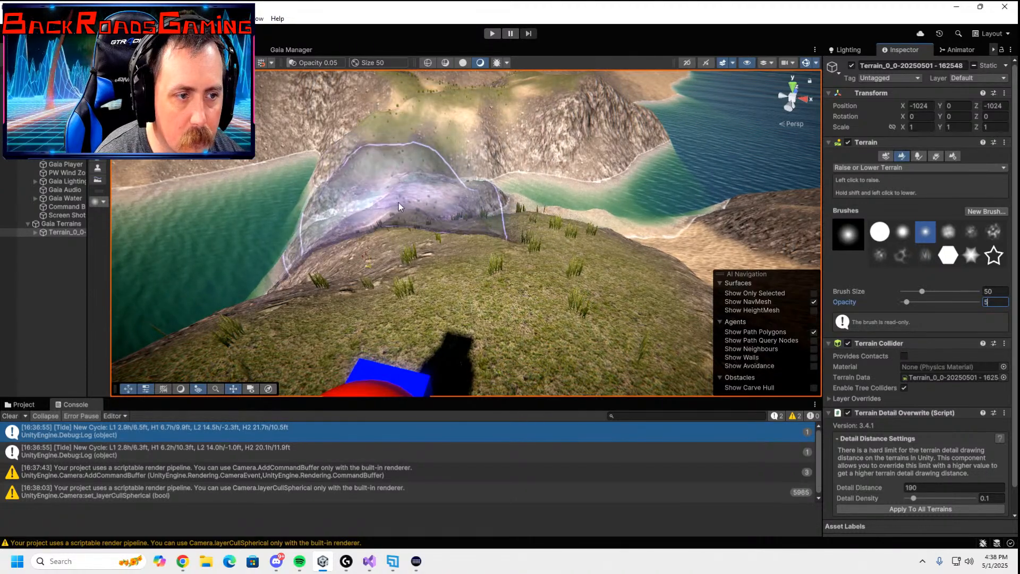
pyautogui.click(398, 202)
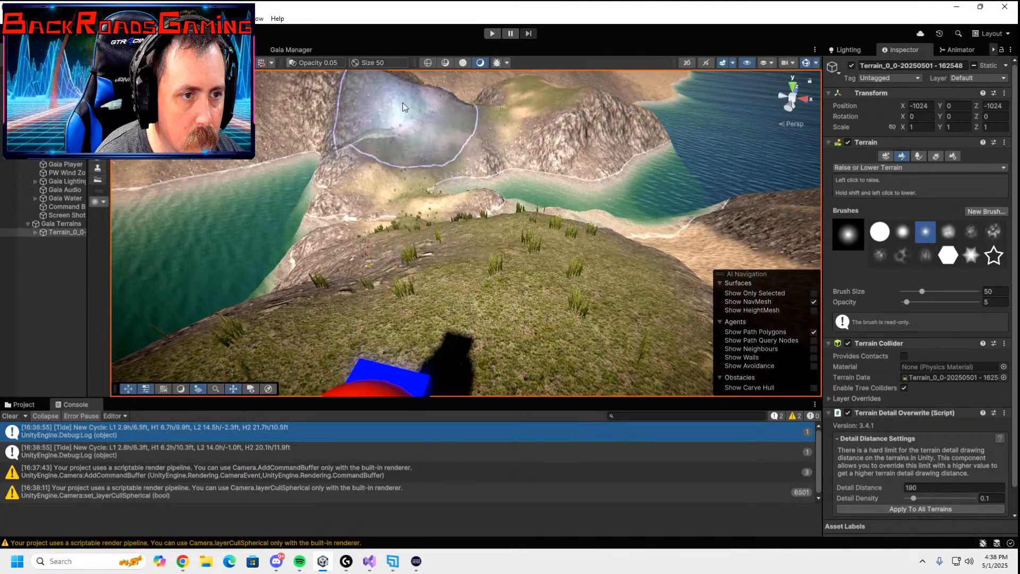
# - Continue sculpting the ridge between the inlets with the same soft brush and undo the last stroke
pyautogui.moveTo(430, 138); pyautogui.dragTo(623, 241, button='right')
pyautogui.moveTo(506, 218)
pyautogui.mouseDown()
pyautogui.moveTo(561, 244)
pyautogui.moveTo(594, 186)
pyautogui.moveTo(646, 164)
pyautogui.moveTo(655, 194)
pyautogui.moveTo(704, 166)
pyautogui.moveTo(696, 179)
pyautogui.mouseUp()
pyautogui.moveTo(696, 179)
pyautogui.mouseDown(button='right')
pyautogui.moveTo(521, 132)
pyautogui.moveTo(616, 186)
pyautogui.moveTo(709, 136)
pyautogui.mouseUp(button='right')
pyautogui.moveTo(511, 222)
pyautogui.mouseDown()
pyautogui.moveTo(480, 259)
pyautogui.moveTo(500, 277)
pyautogui.moveTo(532, 246)
pyautogui.moveTo(603, 215)
pyautogui.mouseUp()
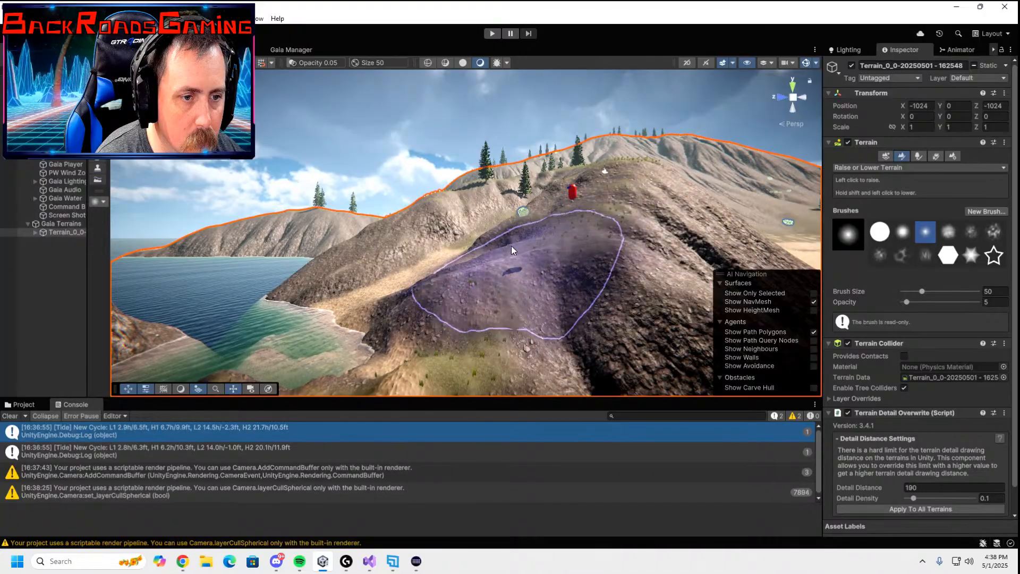
pyautogui.hotkey('ctrl', 'z')
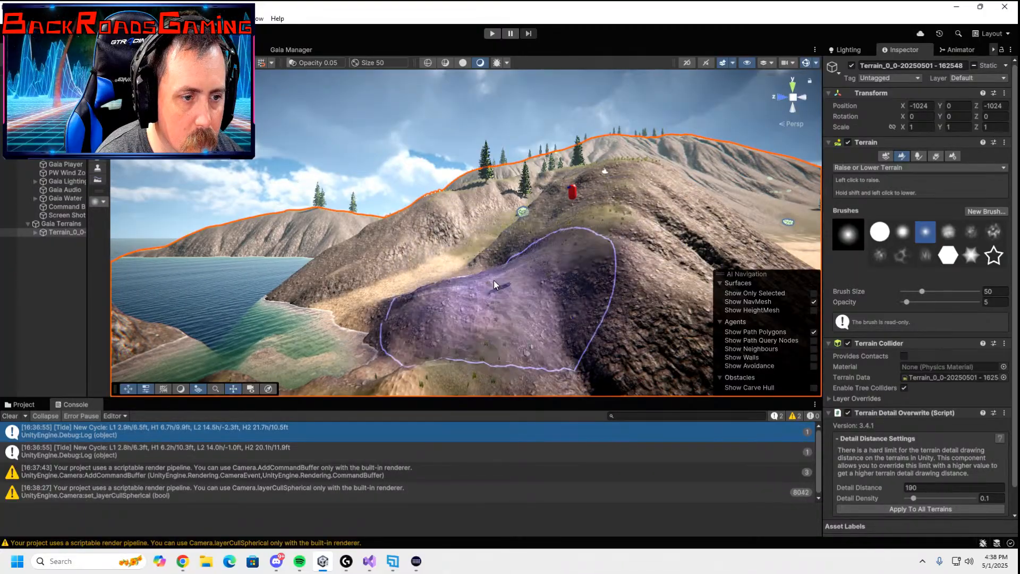
# - Smooth the banks of the newly cut channel using Smooth Height with brush size 15
pyautogui.moveTo(514, 289)
pyautogui.mouseDown(button='right')
pyautogui.moveTo(472, 330)
pyautogui.moveTo(623, 321)
pyautogui.mouseUp(button='right')
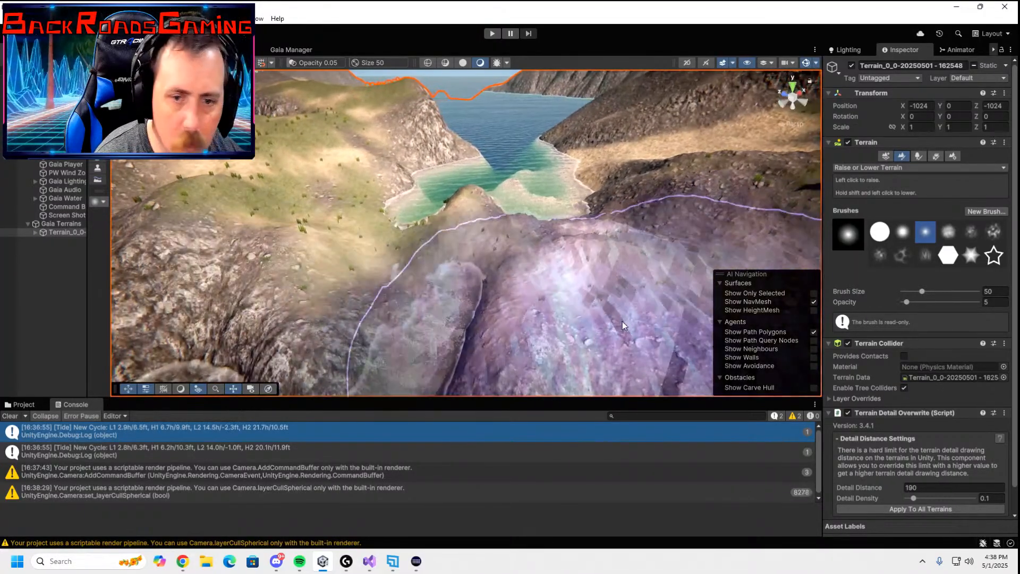
pyautogui.click(882, 168)
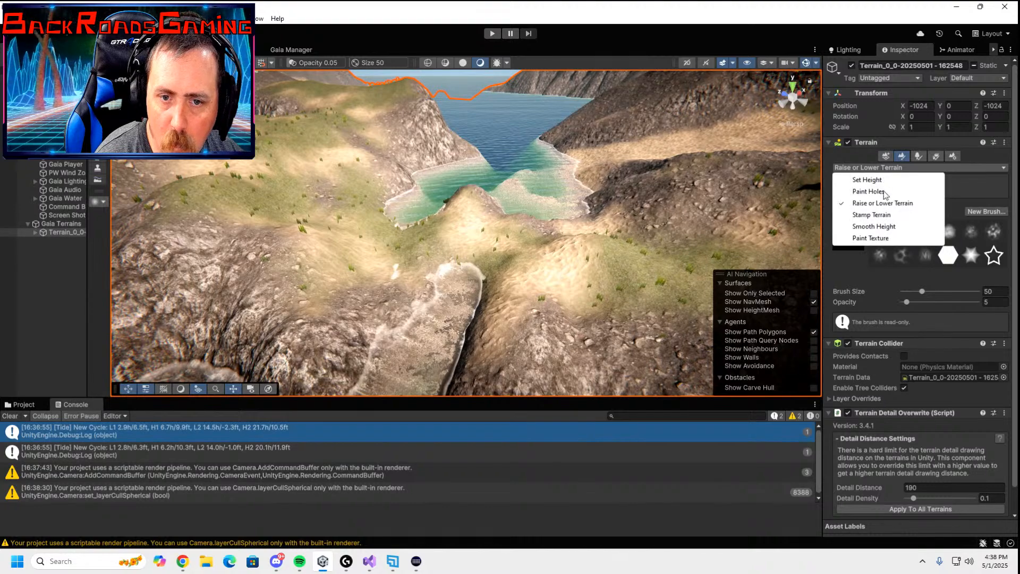
pyautogui.click(882, 226)
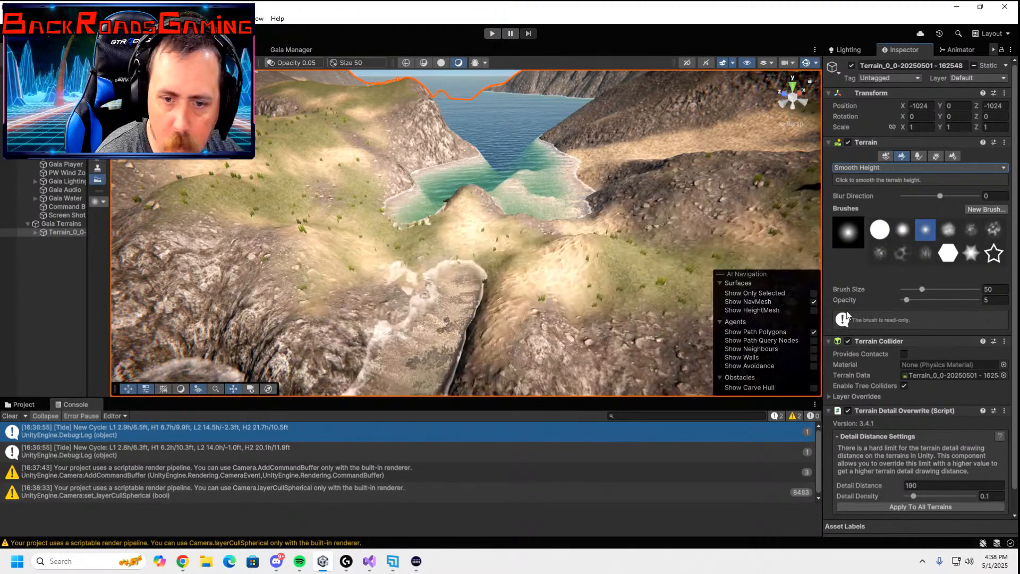
pyautogui.click(993, 291)
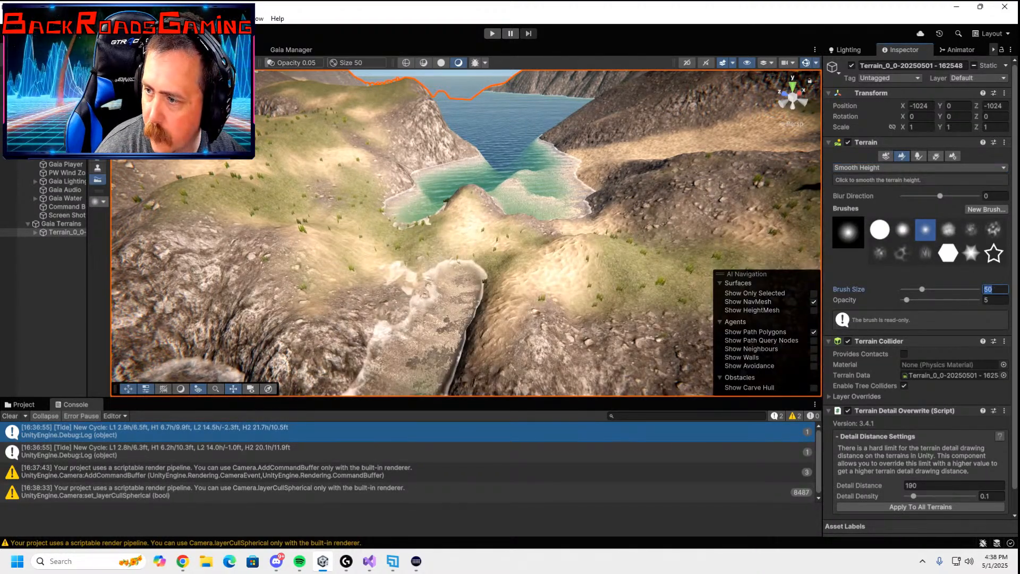
pyautogui.write('15')
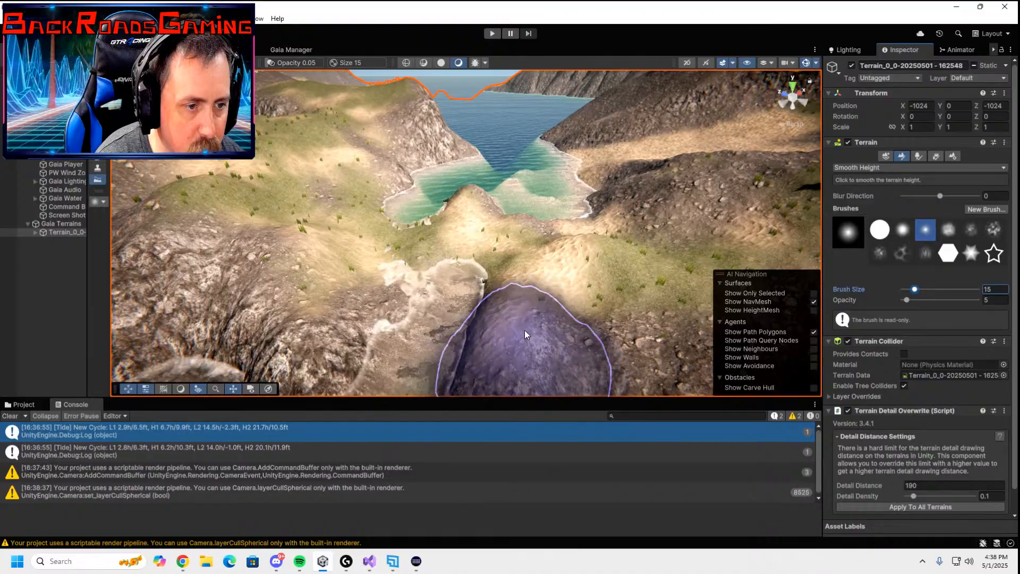
pyautogui.moveTo(553, 275)
pyautogui.mouseDown()
pyautogui.moveTo(512, 291)
pyautogui.moveTo(559, 261)
pyautogui.moveTo(562, 288)
pyautogui.moveTo(575, 227)
pyautogui.moveTo(424, 286)
pyautogui.moveTo(434, 279)
pyautogui.moveTo(401, 331)
pyautogui.moveTo(355, 342)
pyautogui.mouseUp()
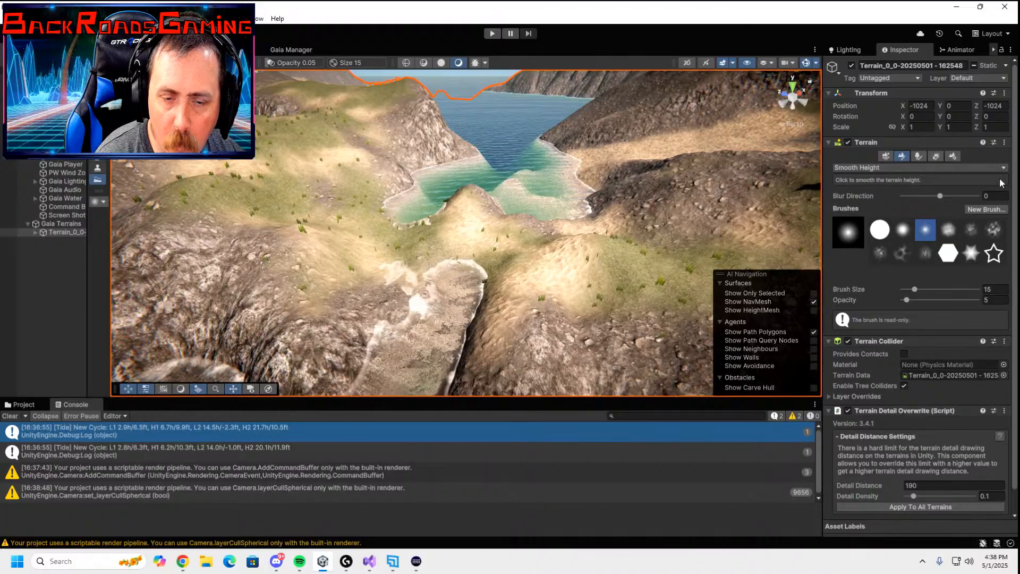
# - Paint the sand terrain layer over the grassy ridge and channel banks between the inlets with Paint Texture, brush size 15 and opacity 5
pyautogui.click(919, 156)
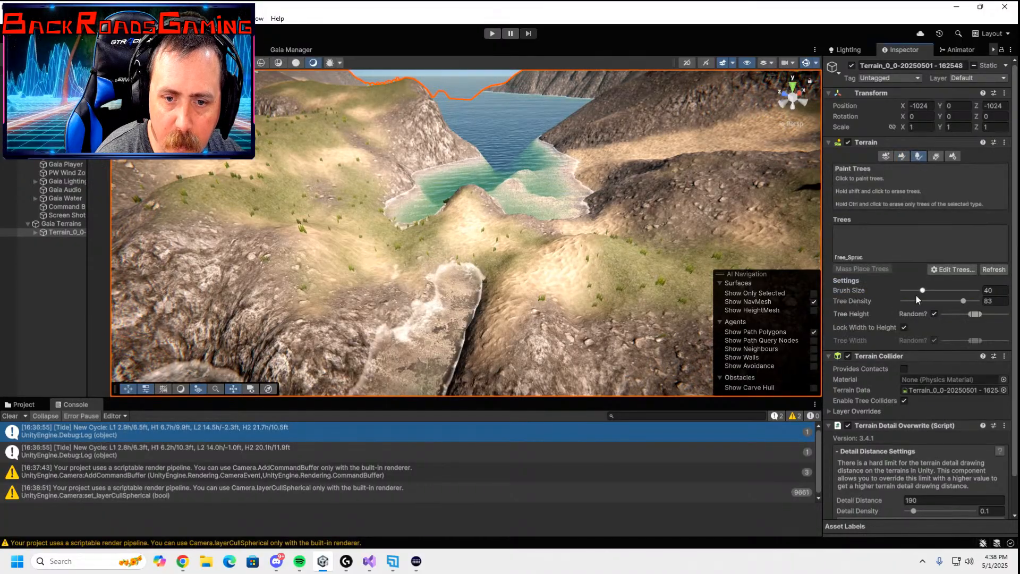
pyautogui.scroll(-2, 905, 332)
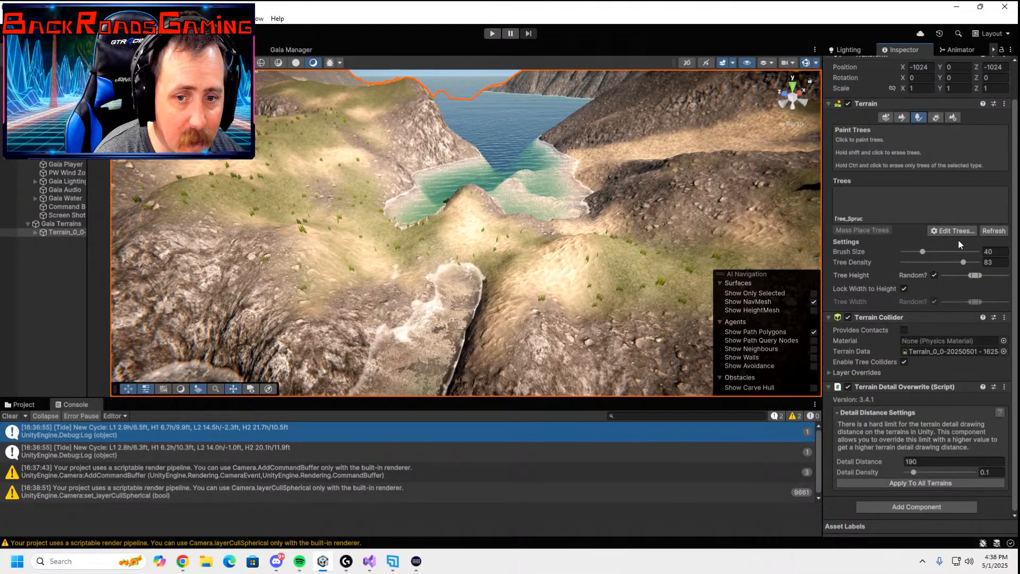
pyautogui.click(894, 117)
pyautogui.click(903, 142)
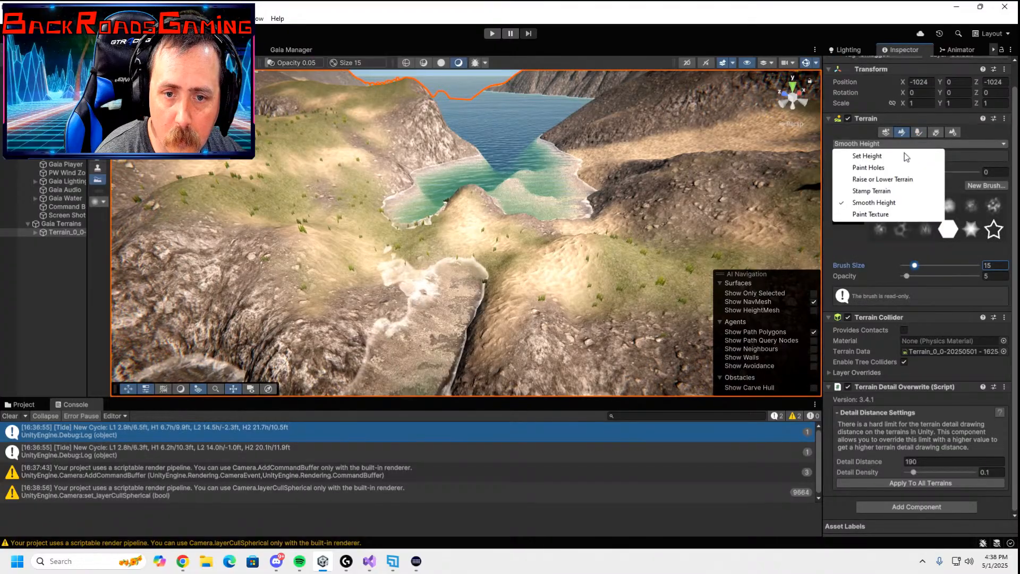
pyautogui.click(896, 218)
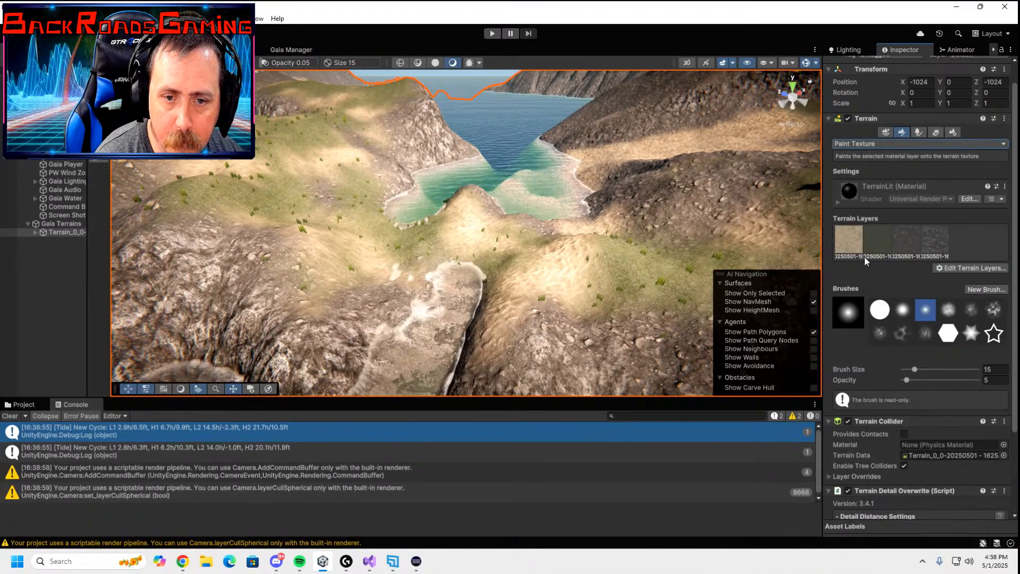
pyautogui.click(853, 245)
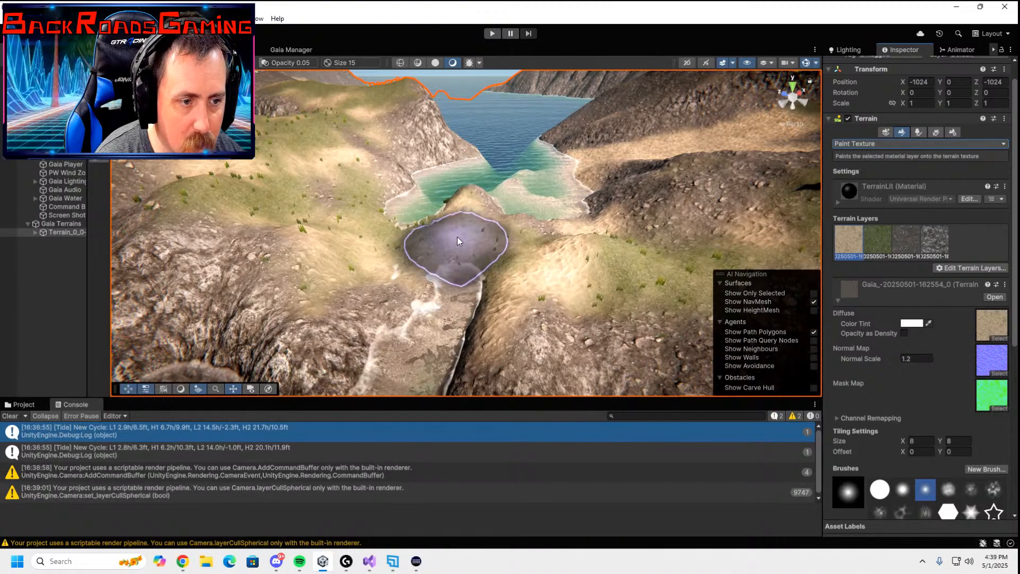
pyautogui.moveTo(492, 265)
pyautogui.mouseDown()
pyautogui.moveTo(451, 262)
pyautogui.moveTo(422, 201)
pyautogui.moveTo(397, 284)
pyautogui.moveTo(435, 216)
pyautogui.moveTo(543, 233)
pyautogui.moveTo(537, 310)
pyautogui.moveTo(490, 290)
pyautogui.moveTo(532, 289)
pyautogui.mouseUp()
pyautogui.moveTo(551, 288)
pyautogui.mouseDown(button='right')
pyautogui.moveTo(276, 296)
pyautogui.moveTo(292, 295)
pyautogui.mouseUp(button='right')
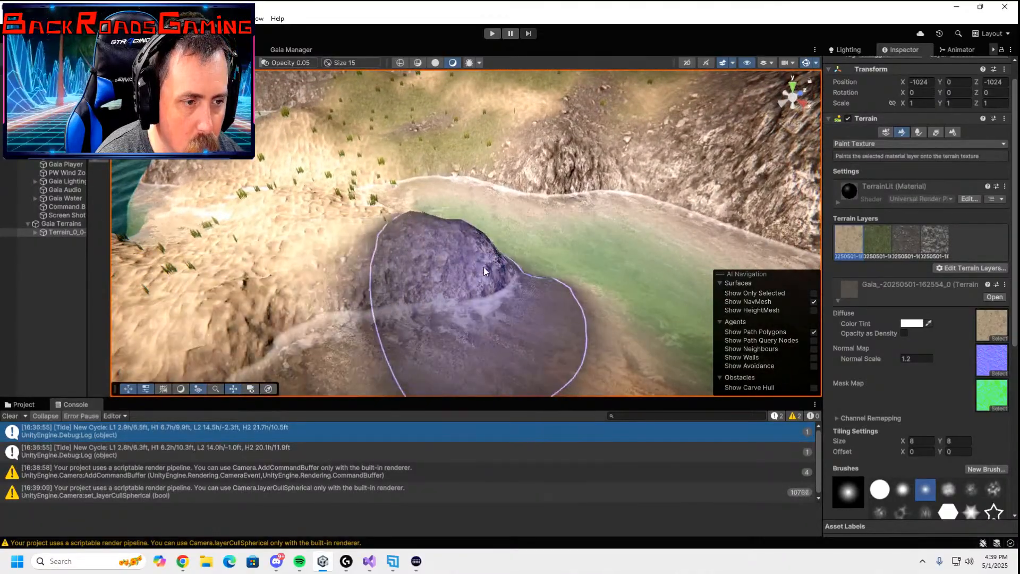
# - Paint the fourth, rocky terrain layer over the mound beside the channel with the same soft brush
pyautogui.click(933, 242)
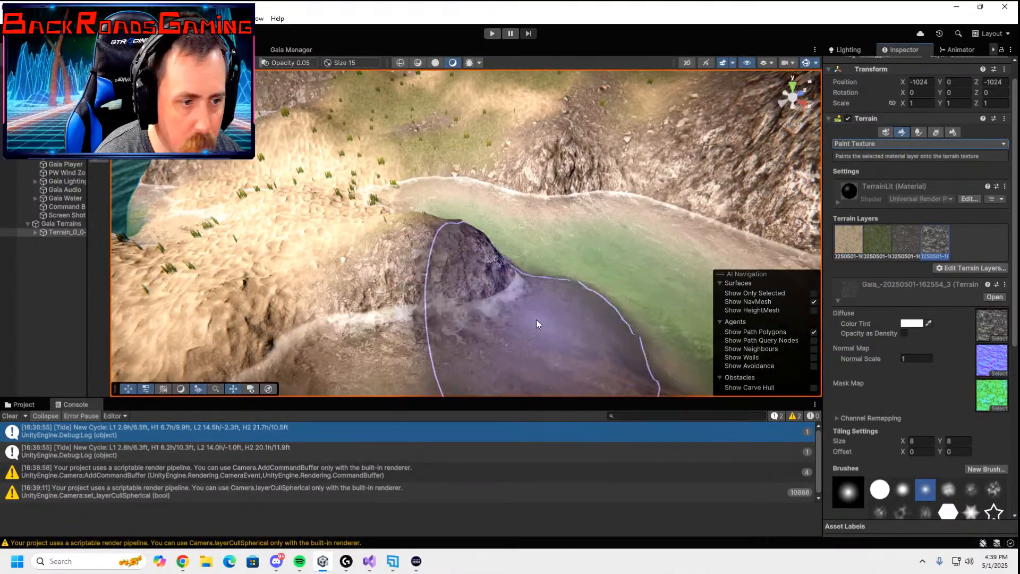
pyautogui.moveTo(451, 314)
pyautogui.mouseDown()
pyautogui.moveTo(436, 312)
pyautogui.moveTo(428, 326)
pyautogui.moveTo(456, 275)
pyautogui.moveTo(426, 314)
pyautogui.mouseUp()
pyautogui.moveTo(508, 266)
pyautogui.mouseDown(button='right')
pyautogui.moveTo(237, 178)
pyautogui.moveTo(499, 229)
pyautogui.moveTo(478, 284)
pyautogui.moveTo(436, 293)
pyautogui.mouseUp(button='right')
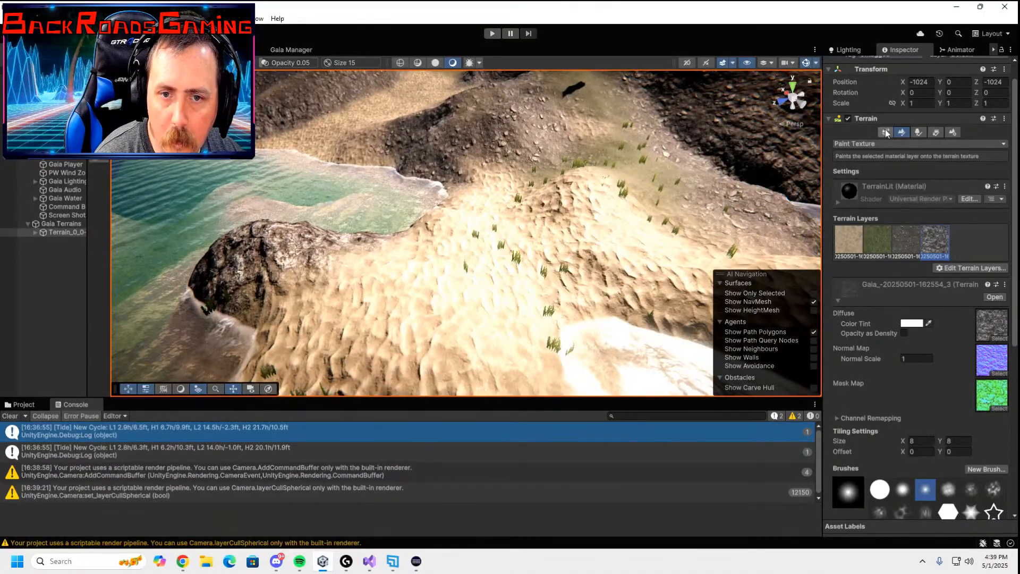
# - Smooth the sandy ridge between the inlets using Smooth Height with opacity 25
pyautogui.click(887, 143)
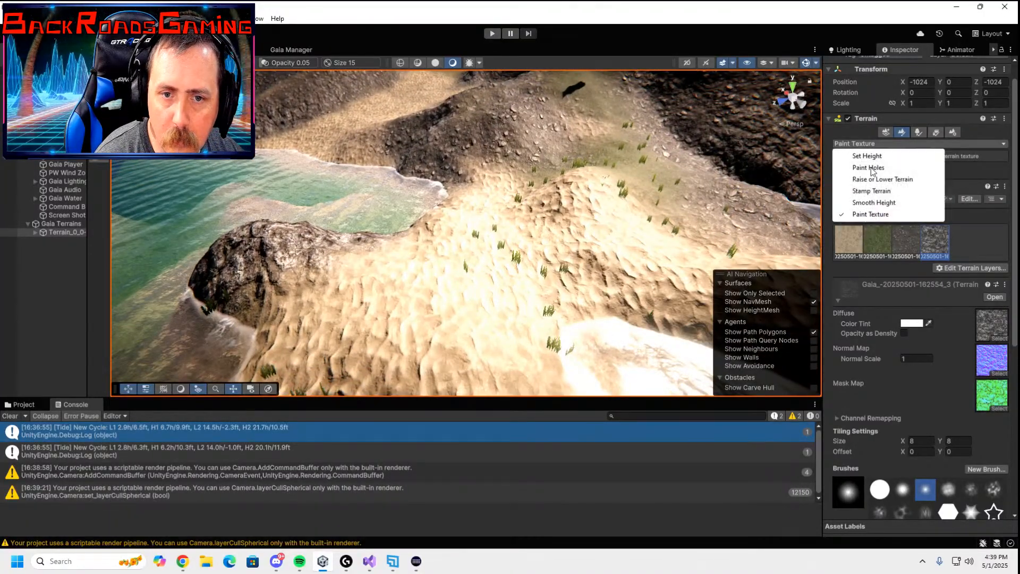
pyautogui.click(876, 202)
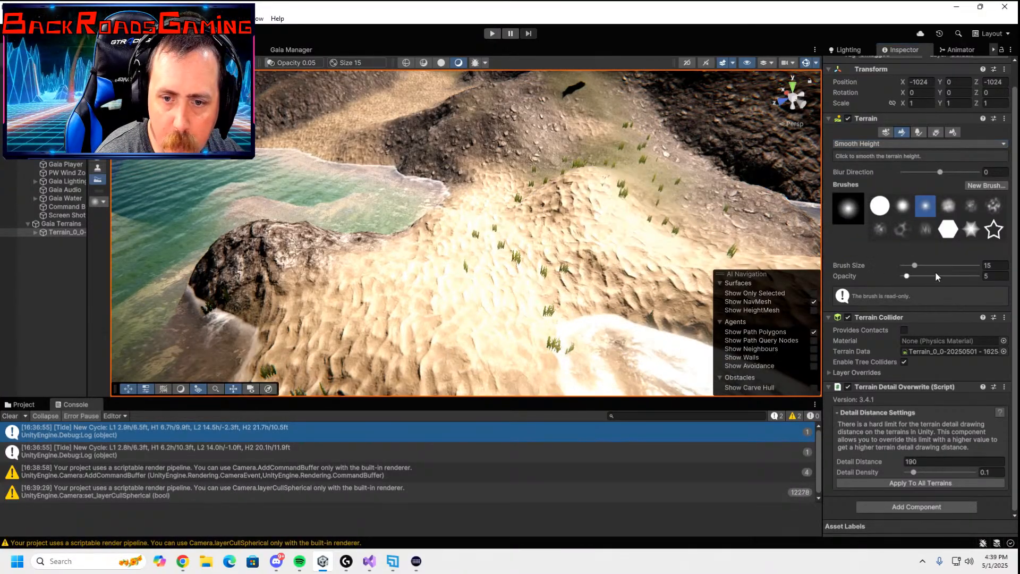
pyautogui.click(993, 276)
pyautogui.write('25')
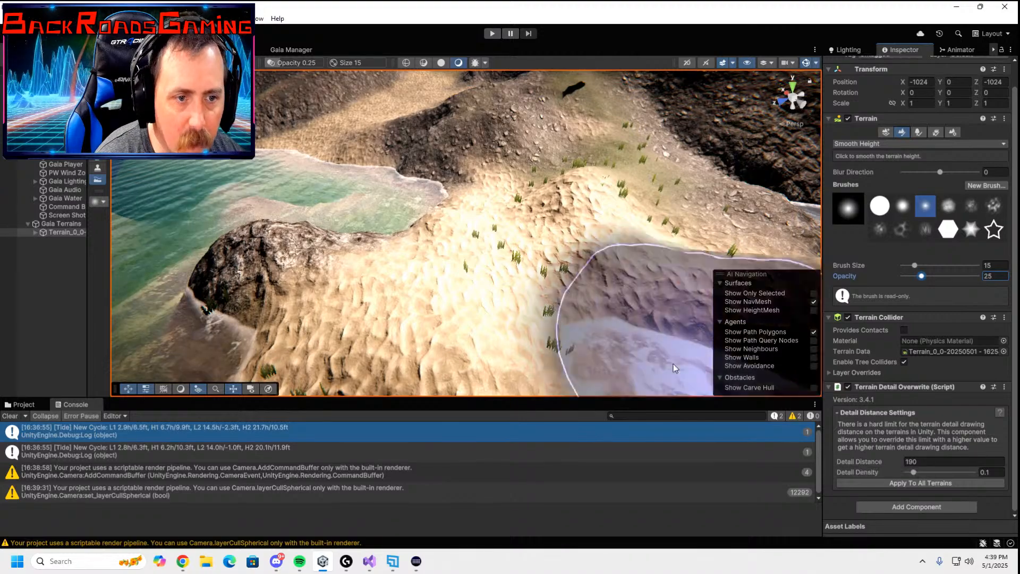
pyautogui.moveTo(552, 198)
pyautogui.mouseDown()
pyautogui.moveTo(591, 190)
pyautogui.moveTo(575, 195)
pyautogui.moveTo(590, 174)
pyautogui.moveTo(577, 194)
pyautogui.moveTo(566, 164)
pyautogui.moveTo(569, 190)
pyautogui.mouseUp()
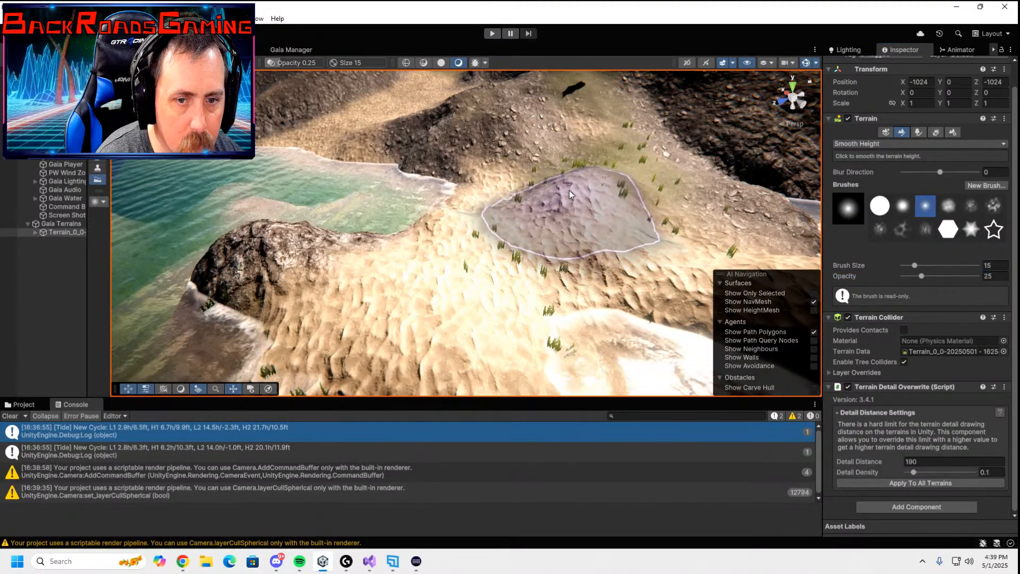
# - Lower the sandy ridge with Raise or Lower Terrain, using brush size 10 and opacity 3
pyautogui.click(932, 145)
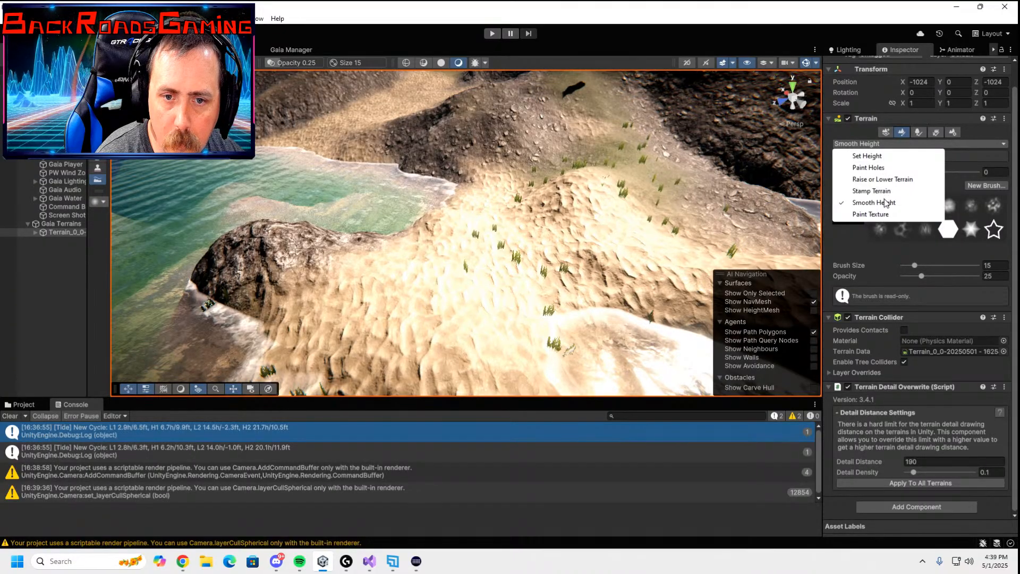
pyautogui.click(891, 181)
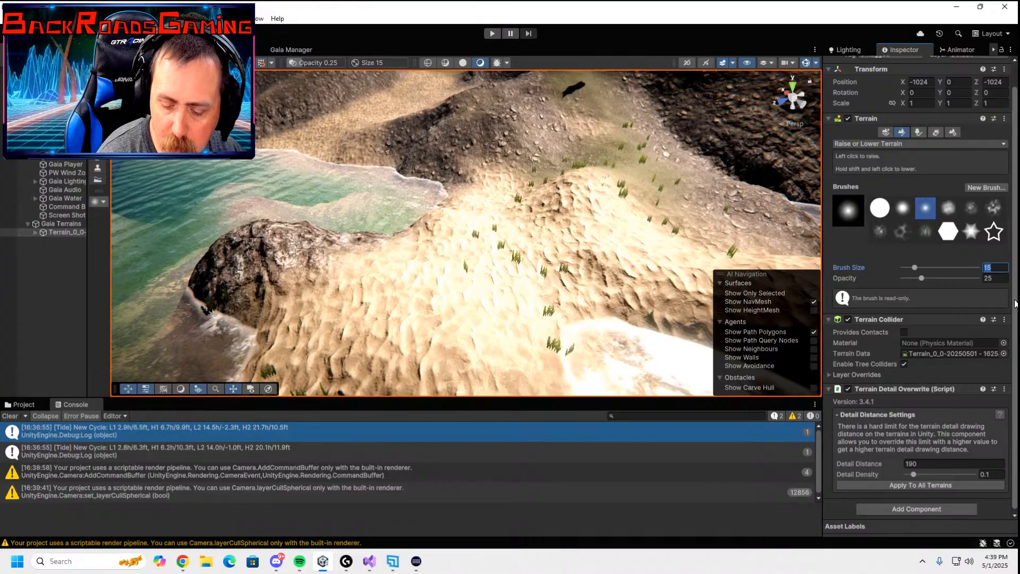
pyautogui.write('10')
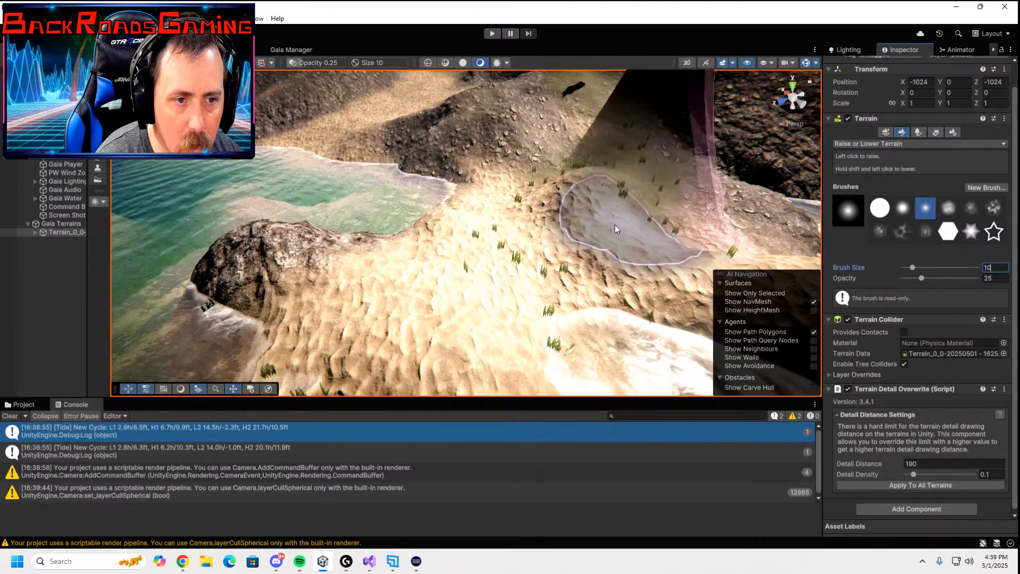
pyautogui.moveTo(614, 225); pyautogui.dragTo(616, 196)
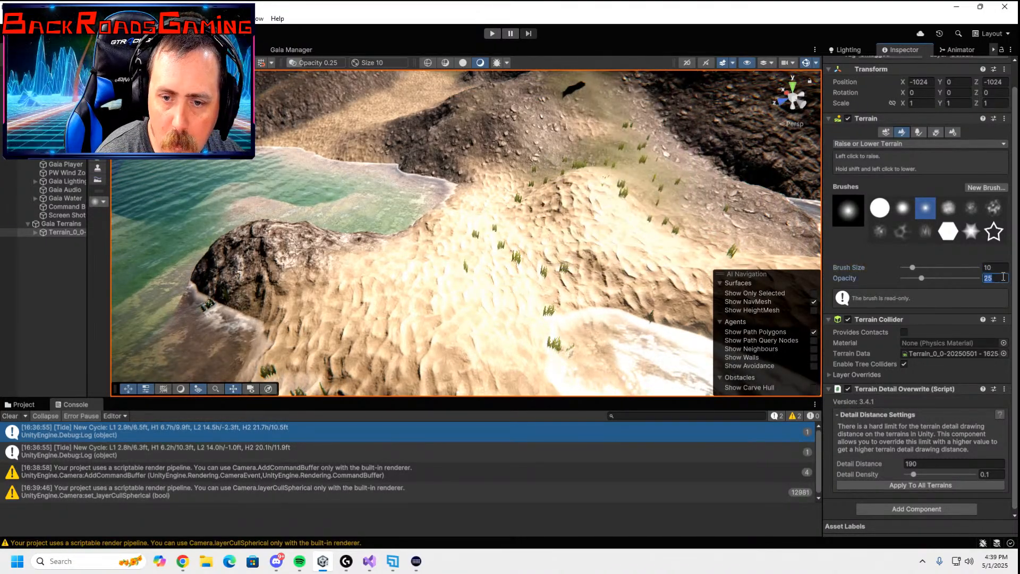
pyautogui.write('3')
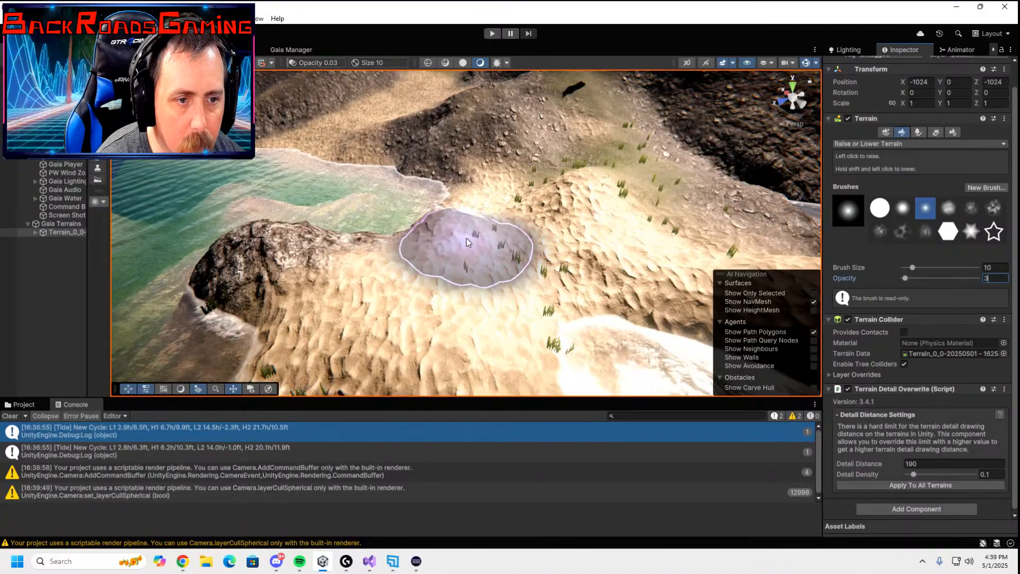
pyautogui.moveTo(571, 202)
pyautogui.keyDown('shift'); pyautogui.mouseDown()
pyautogui.moveTo(577, 195)
pyautogui.moveTo(537, 221)
pyautogui.mouseUp(); pyautogui.keyUp('shift')
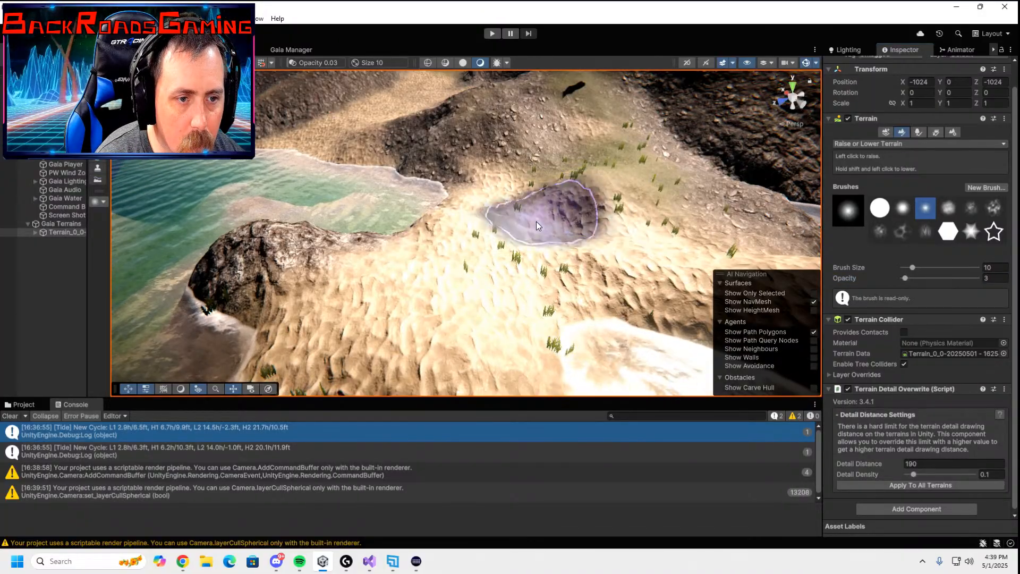
pyautogui.moveTo(500, 257)
pyautogui.mouseDown(button='right')
pyautogui.moveTo(334, 271)
pyautogui.moveTo(460, 253)
pyautogui.mouseUp(button='right')
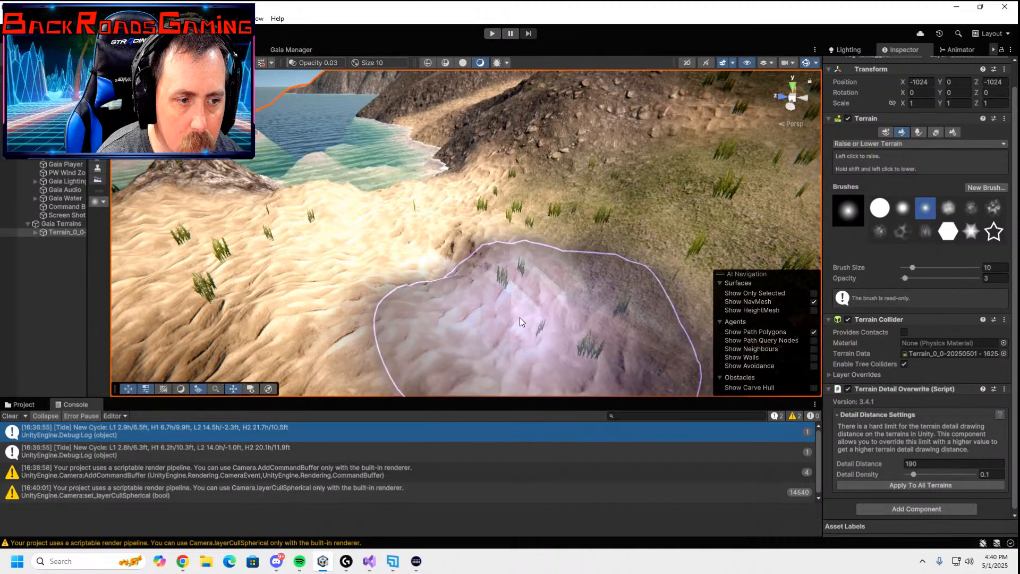
# - Set the brush size to 5 and sculpt the sand down to the waterline beside the rocky bank
pyautogui.click(1000, 266)
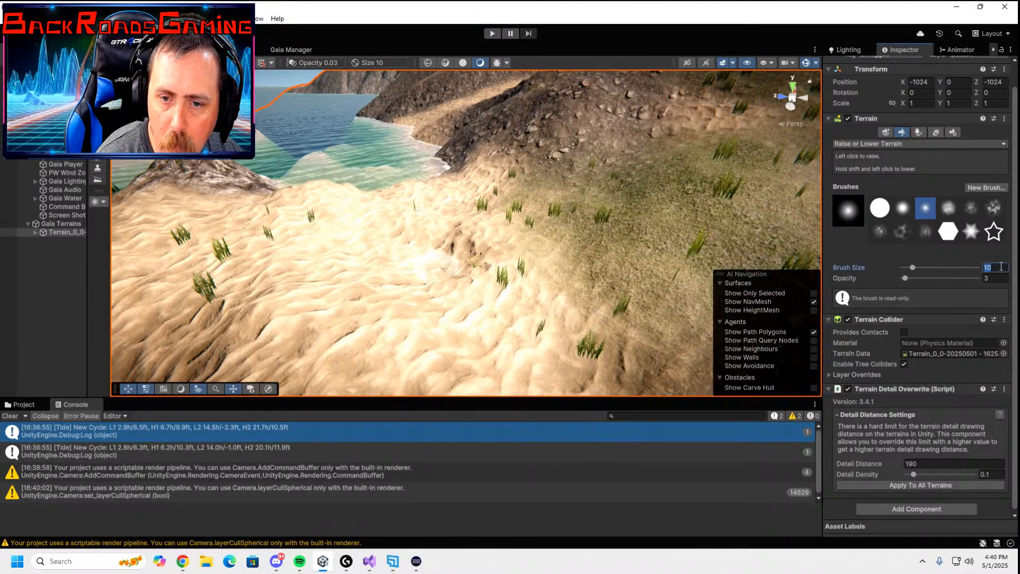
pyautogui.write('5')
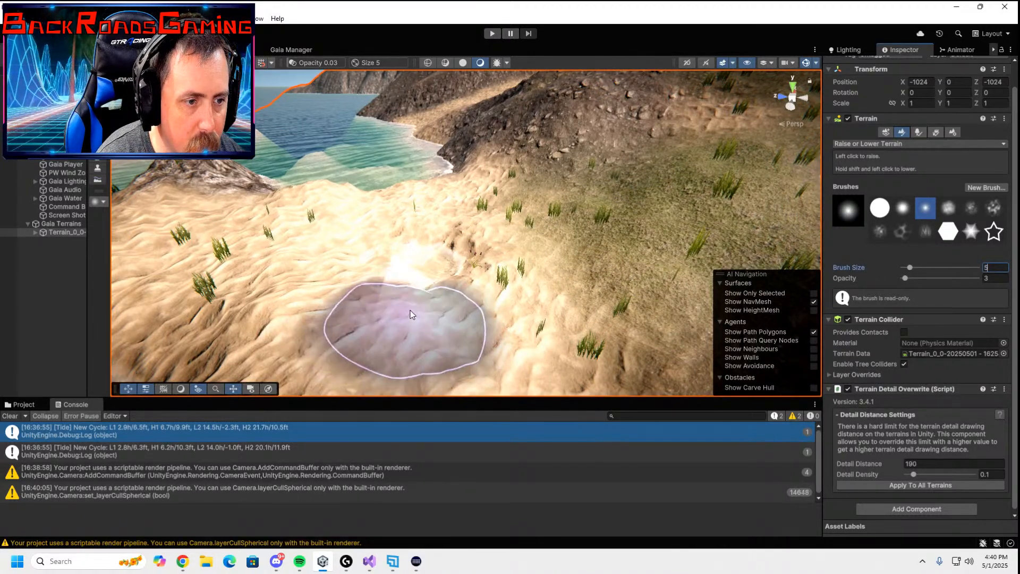
pyautogui.moveTo(438, 263); pyautogui.dragTo(431, 272)
pyautogui.moveTo(472, 378); pyautogui.dragTo(88, 301, button='right')
pyautogui.press('w')
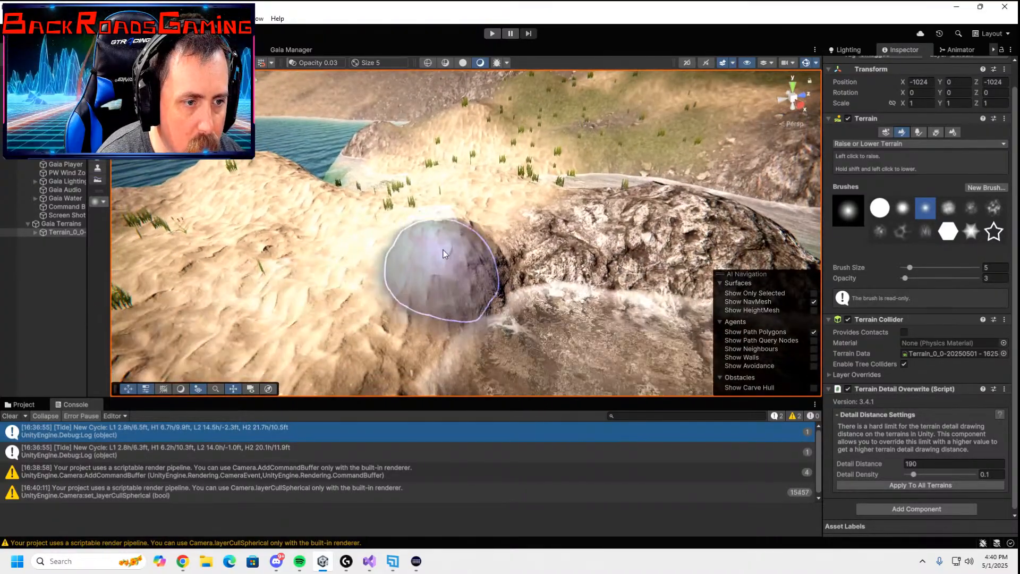
pyautogui.moveTo(444, 249)
pyautogui.keyDown('shift'); pyautogui.mouseDown()
pyautogui.moveTo(400, 226)
pyautogui.moveTo(408, 211)
pyautogui.moveTo(662, 313)
pyautogui.moveTo(665, 334)
pyautogui.mouseUp(); pyautogui.keyUp('shift')
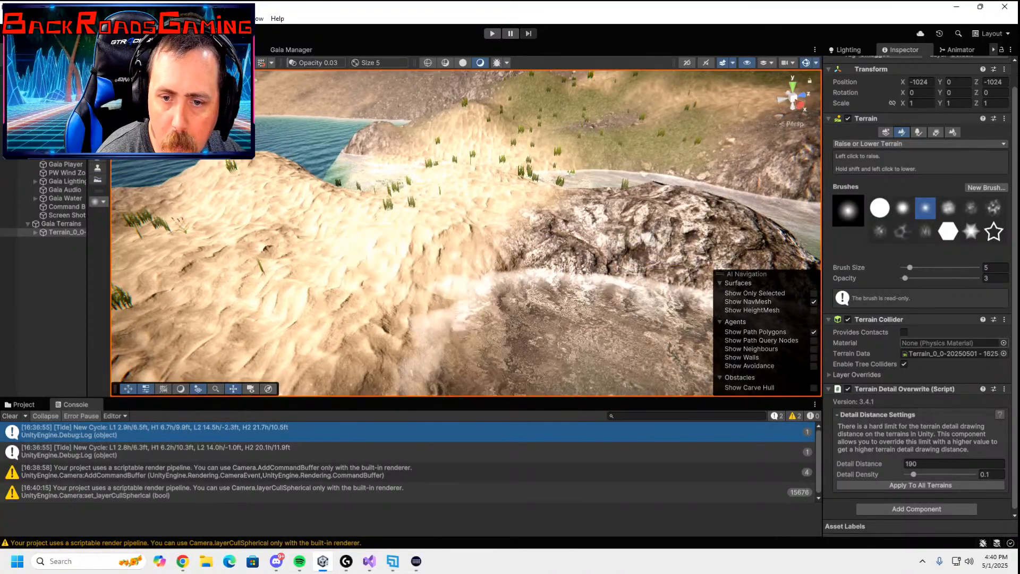
# - Set the brush opacity to 1 and touch up the sand edge next to the rocky bank
pyautogui.click(993, 278)
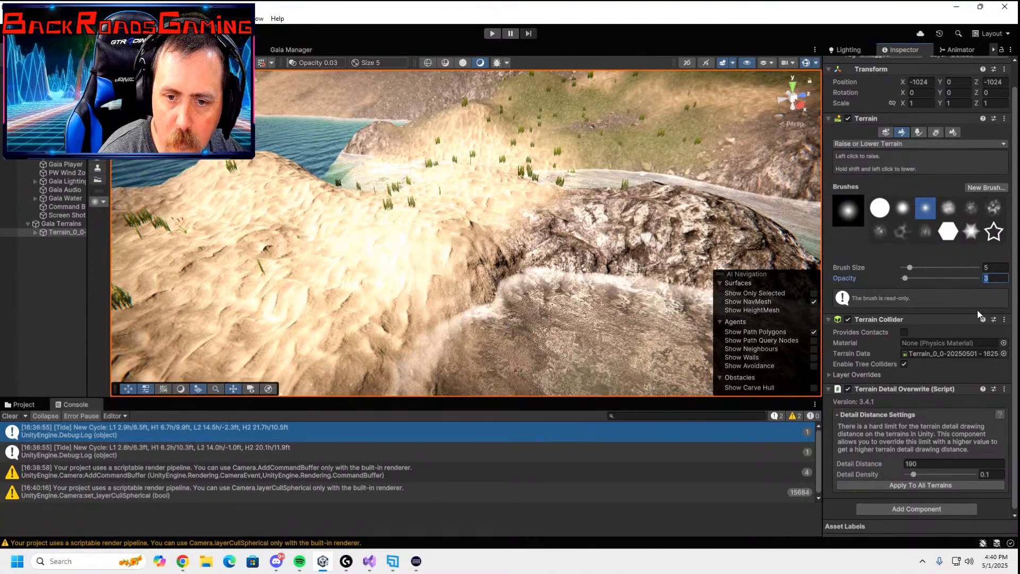
pyautogui.write('1')
pyautogui.press('Return')
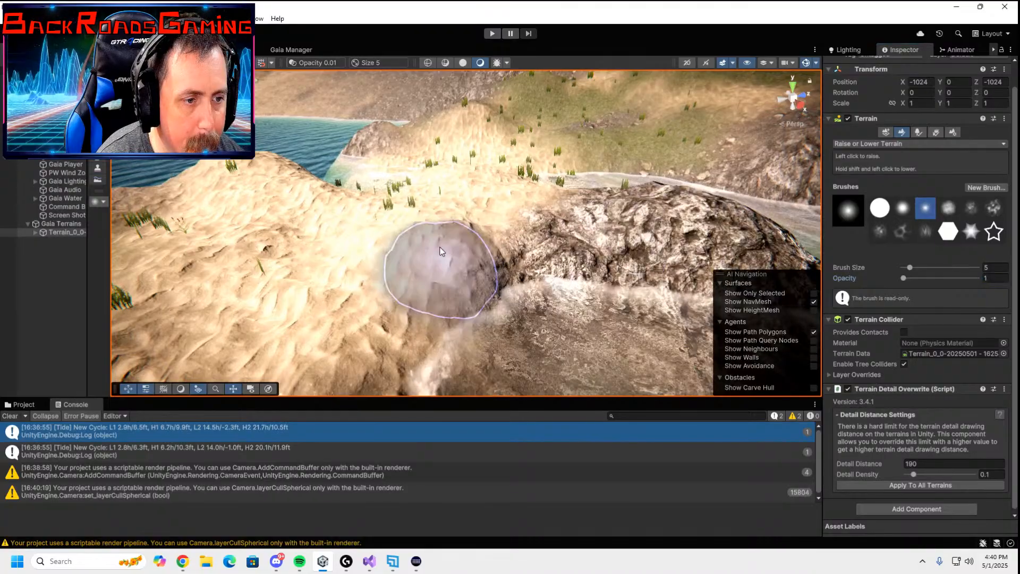
pyautogui.click(442, 252)
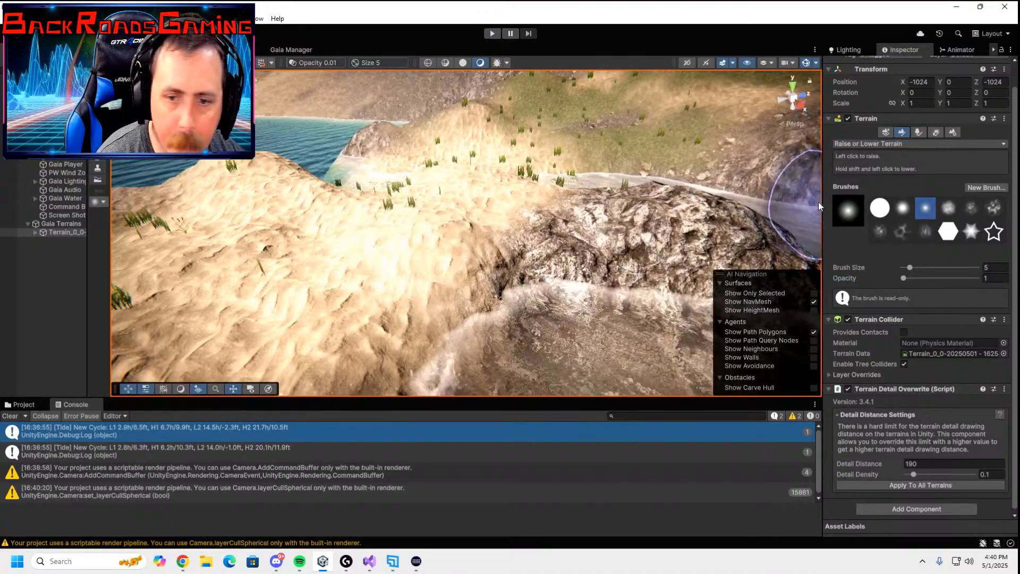
# - Lower the rocky mound and the sandy ridge toward the far inlet with brush size 15, and check the channel from several angles
pyautogui.click(986, 267)
pyautogui.write('15')
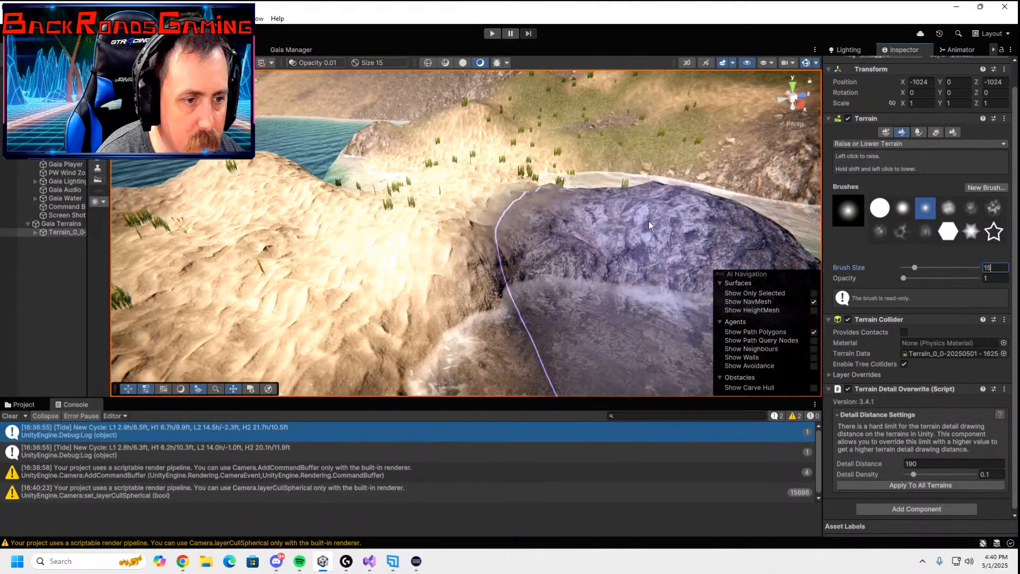
pyautogui.keyDown('shift'); pyautogui.click(604, 199); pyautogui.keyUp('shift')
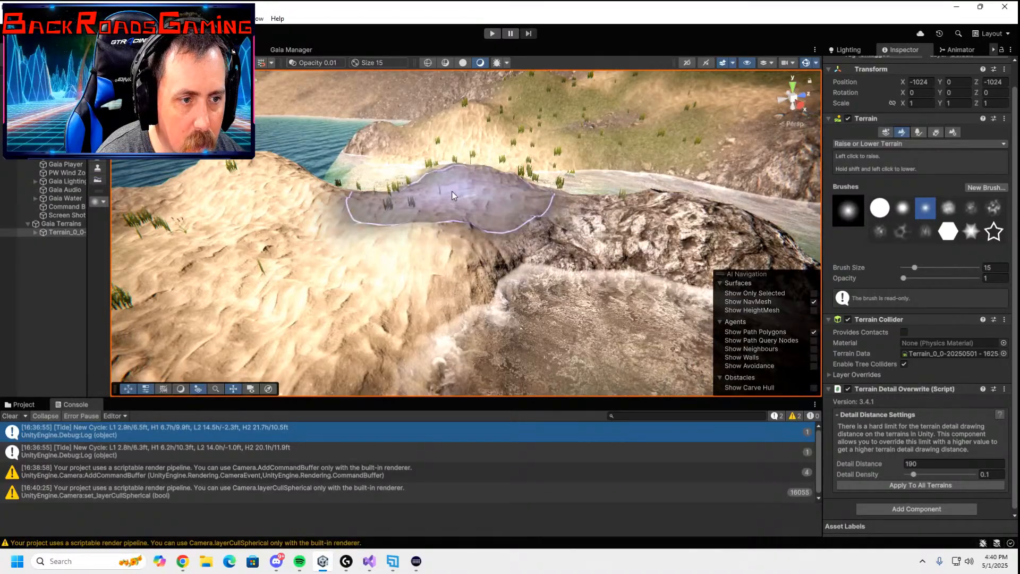
pyautogui.moveTo(452, 190)
pyautogui.keyDown('shift'); pyautogui.mouseDown()
pyautogui.moveTo(381, 230)
pyautogui.moveTo(375, 283)
pyautogui.moveTo(259, 184)
pyautogui.moveTo(246, 199)
pyautogui.moveTo(239, 181)
pyautogui.moveTo(256, 154)
pyautogui.mouseUp(); pyautogui.keyUp('shift')
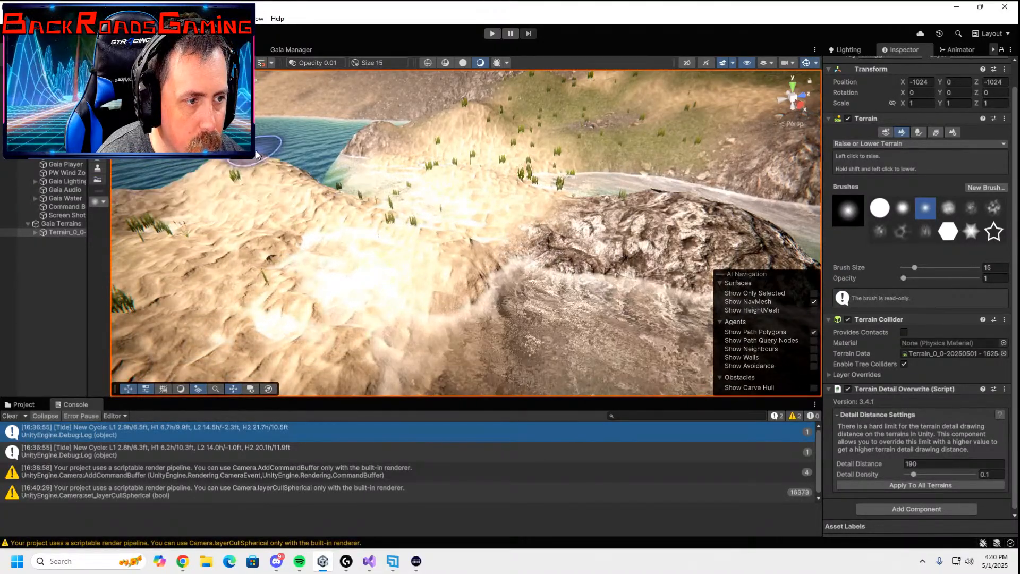
pyautogui.keyDown('alt'); pyautogui.moveTo(355, 193); pyautogui.dragTo(235, 167); pyautogui.keyUp('alt')
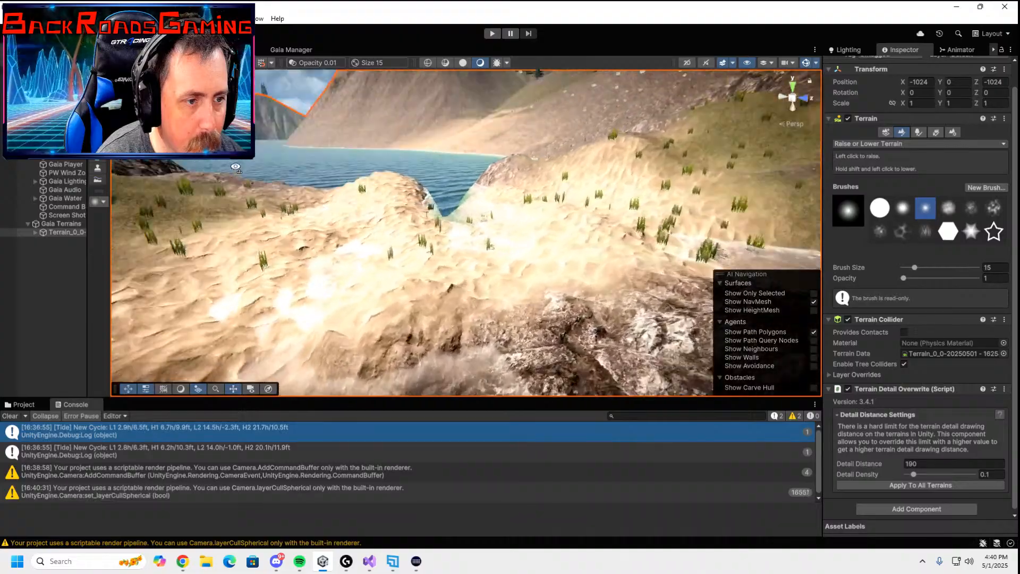
pyautogui.press('w')
pyautogui.moveTo(235, 167); pyautogui.dragTo(133, 125, button='right')
pyautogui.moveTo(963, 164); pyautogui.dragTo(1001, 203, button='right')
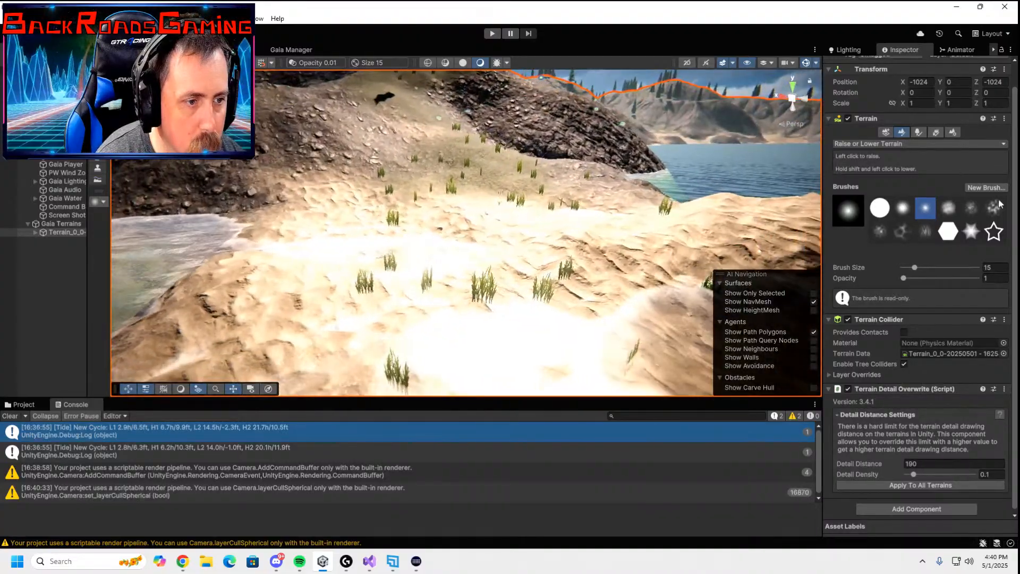
pyautogui.moveTo(749, 205); pyautogui.dragTo(274, 212, button='right')
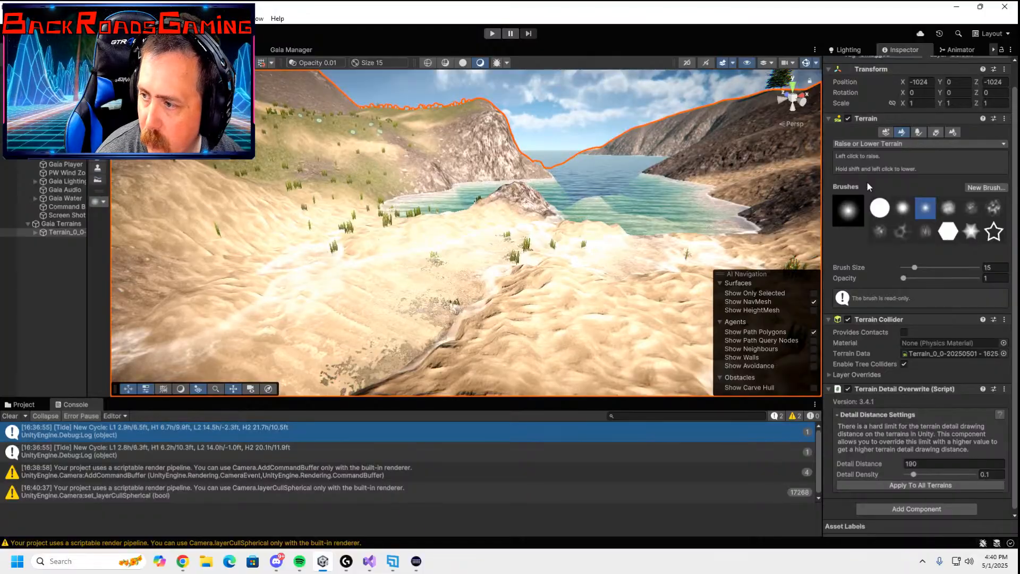
# - Switch the terrain tool to Smooth Height and start a play test of the scene
pyautogui.click(925, 144)
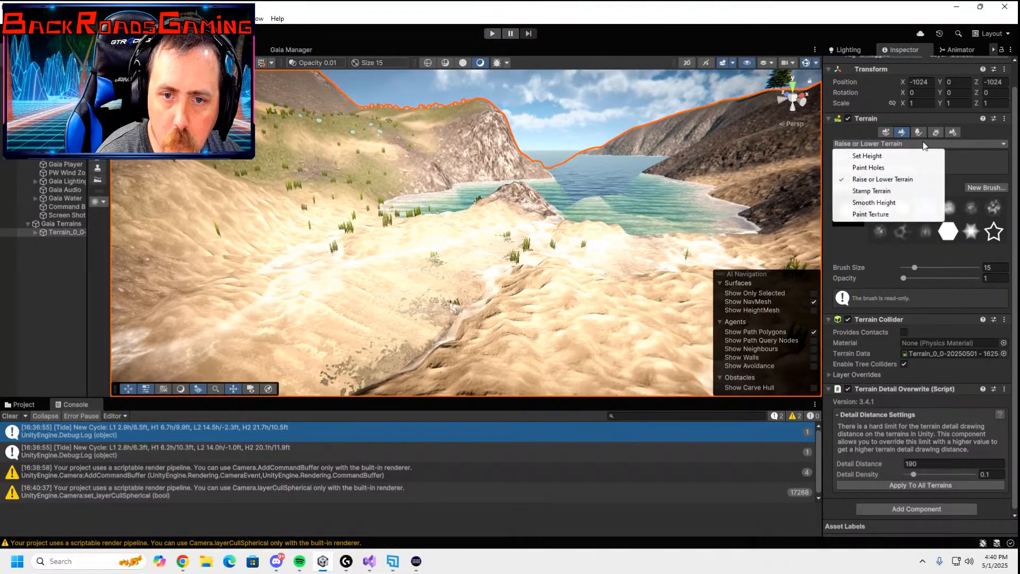
pyautogui.click(899, 203)
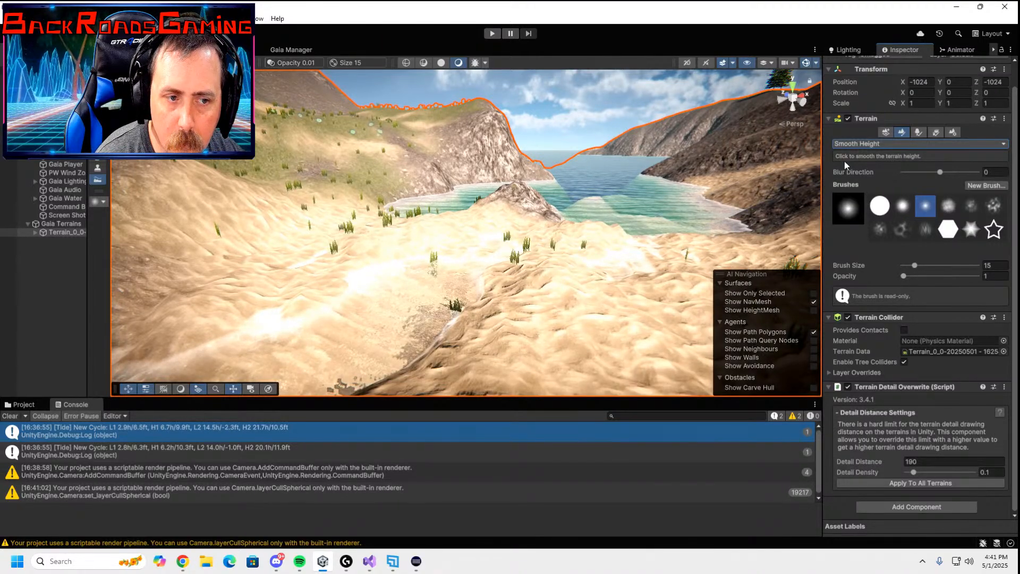
pyautogui.click(492, 34)
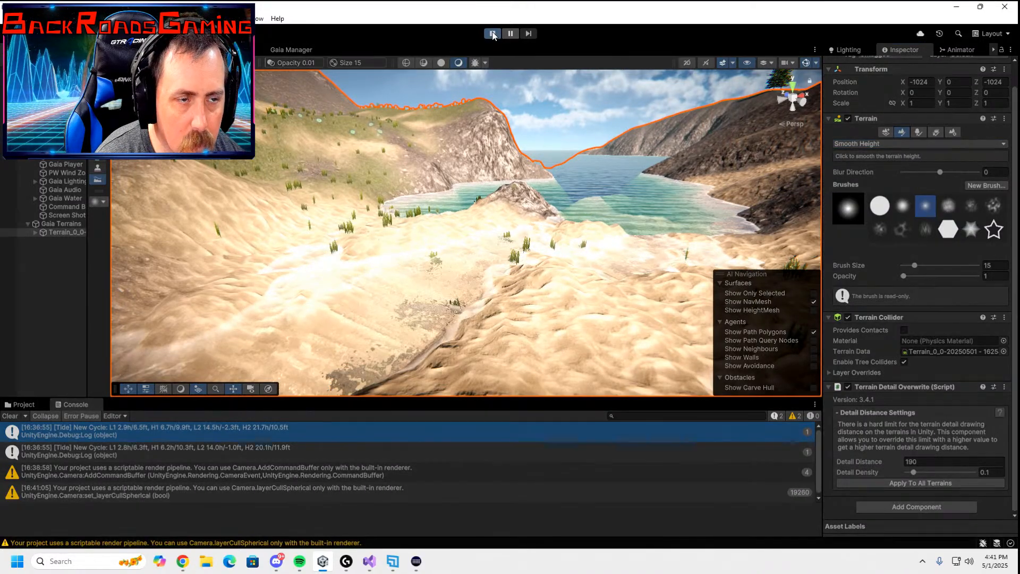
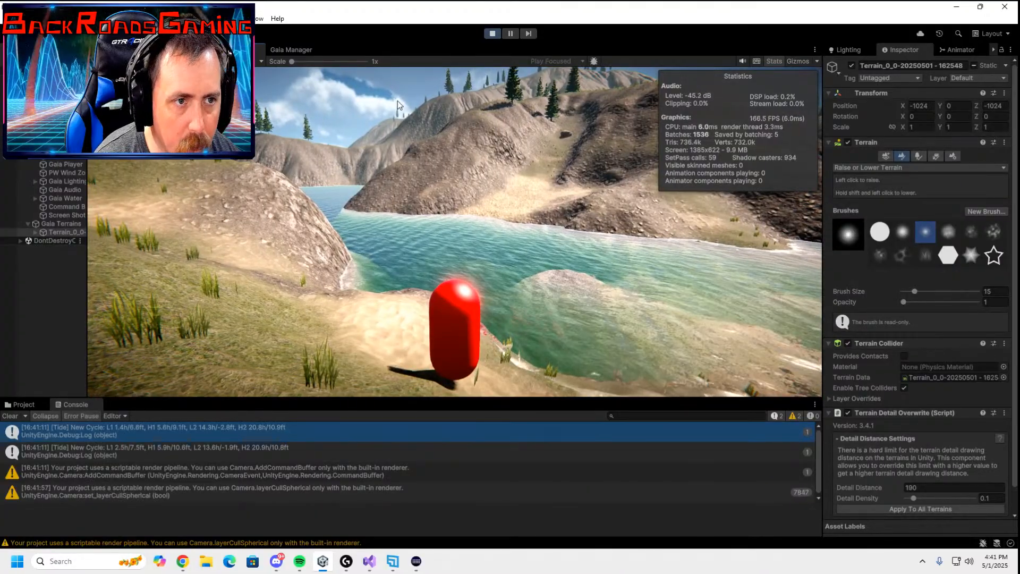
# - Stop the play test and examine the settings of the Gaia Water object, its water surface and planar reflections
pyautogui.click(492, 33)
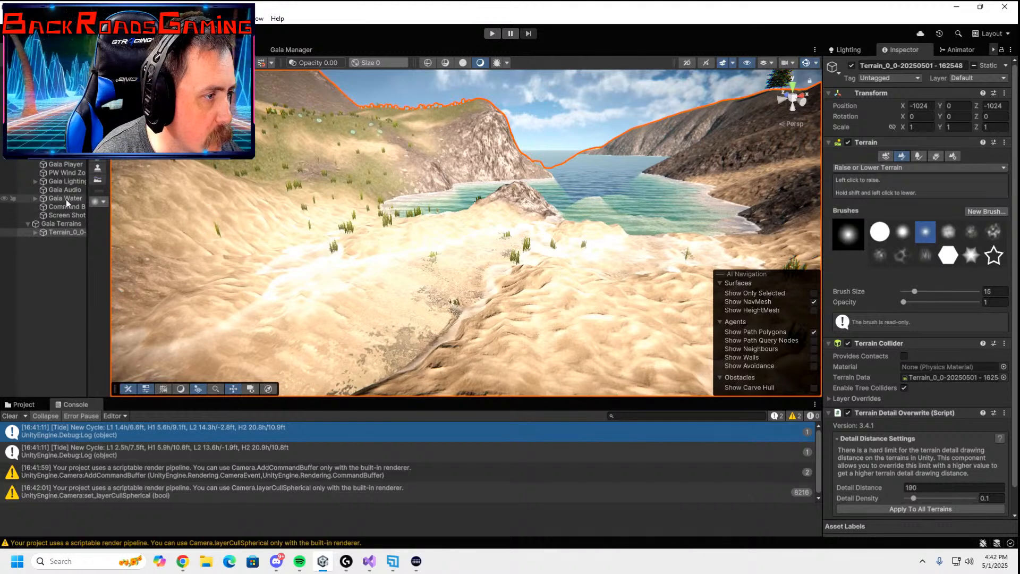
pyautogui.click(35, 199)
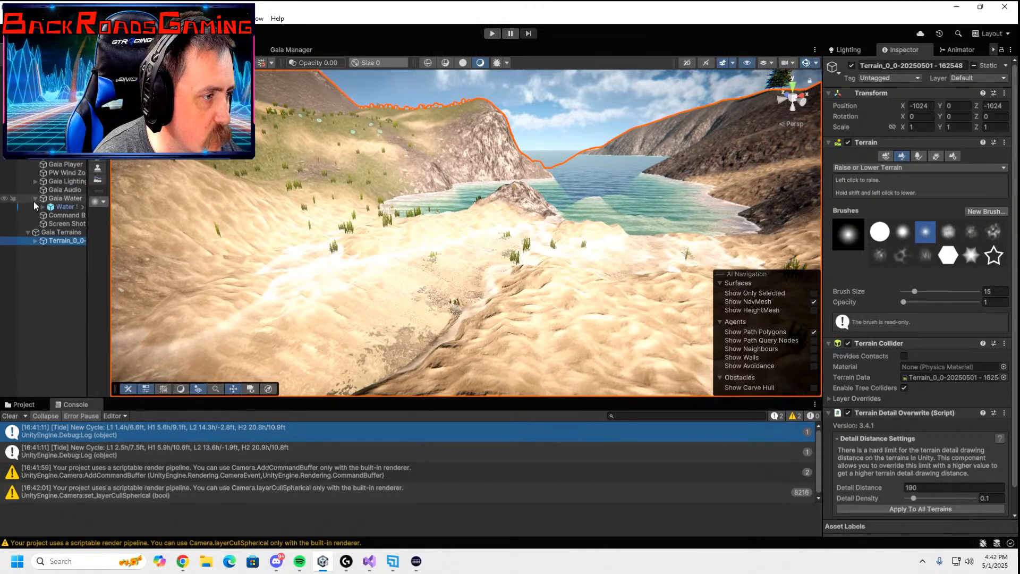
pyautogui.click(70, 216)
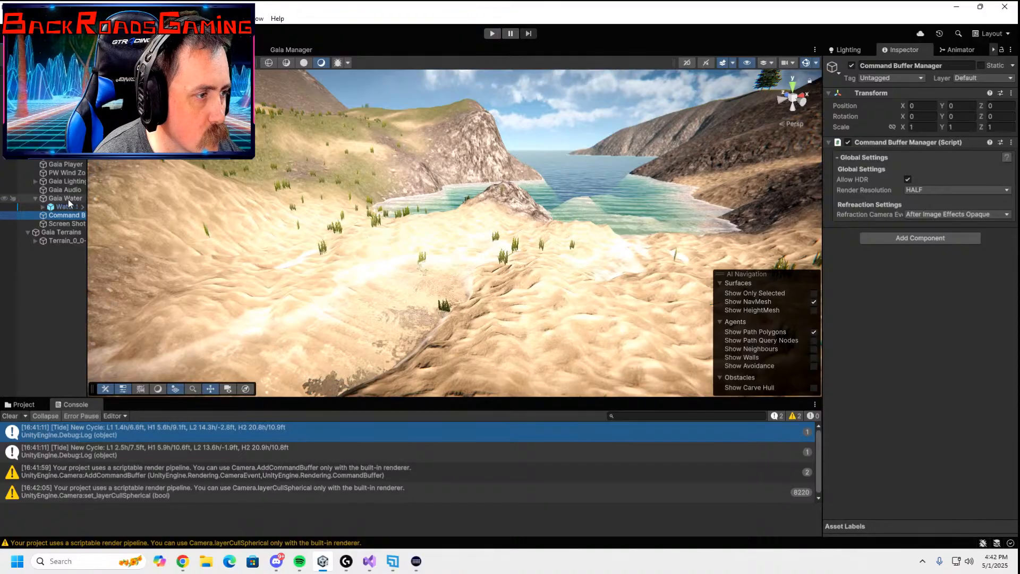
pyautogui.click(68, 199)
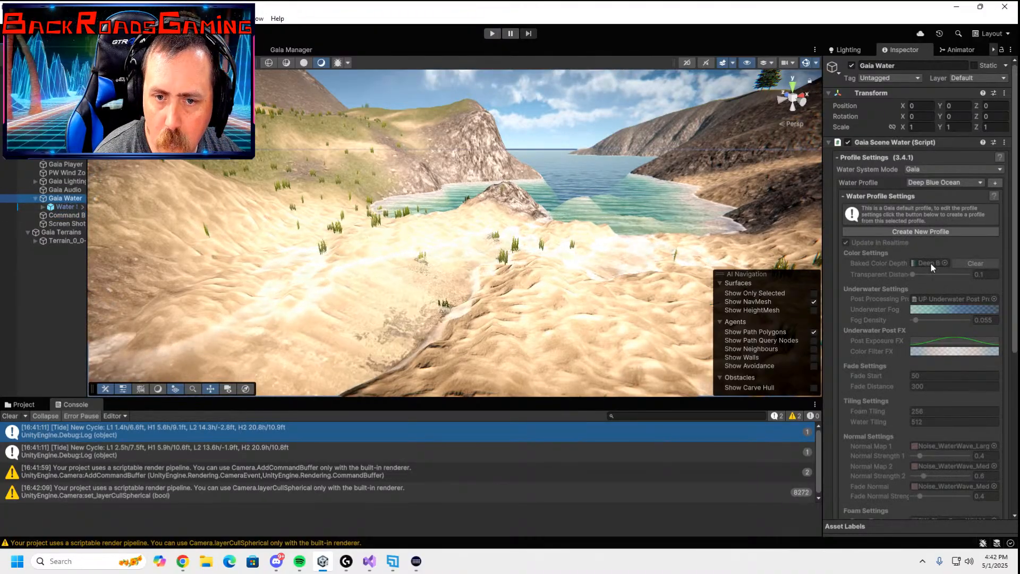
pyautogui.scroll(-5, 932, 288)
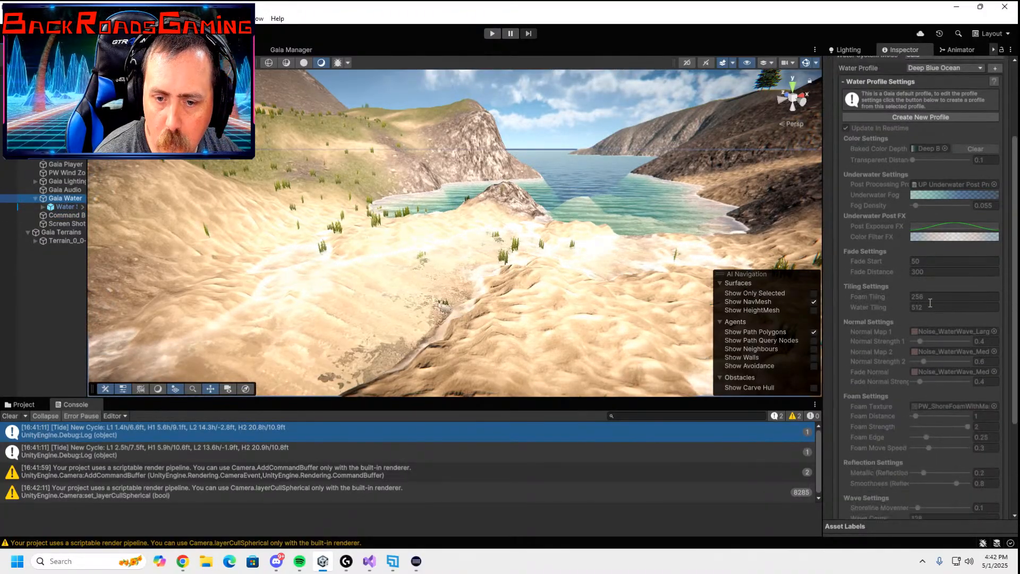
pyautogui.scroll(-5, 929, 302)
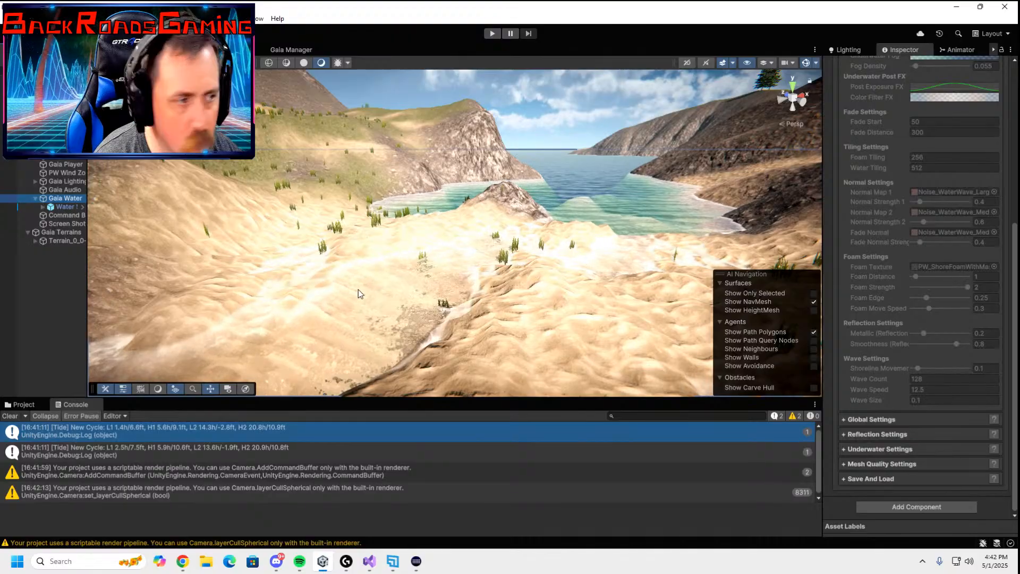
pyautogui.click(75, 208)
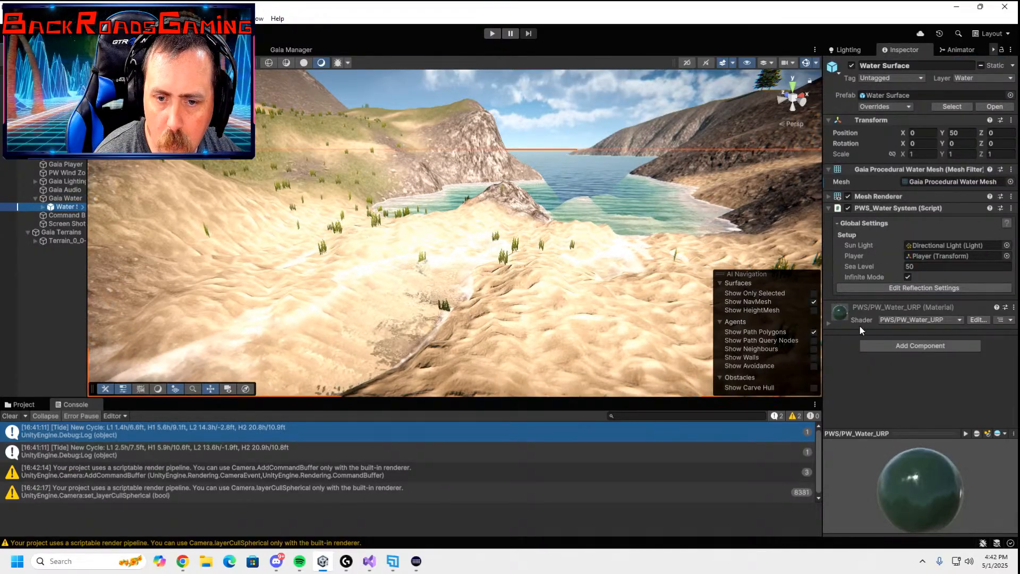
pyautogui.click(42, 207)
pyautogui.click(66, 215)
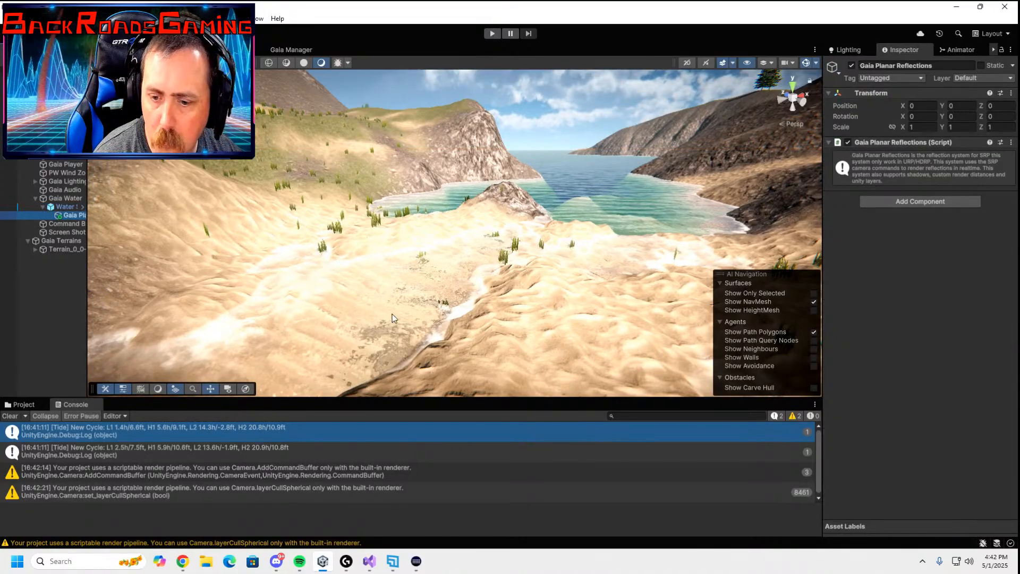
# - Examine the water profile choices and global settings of Gaia Water, and the render options of the Command Buffer Manager
pyautogui.click(62, 197)
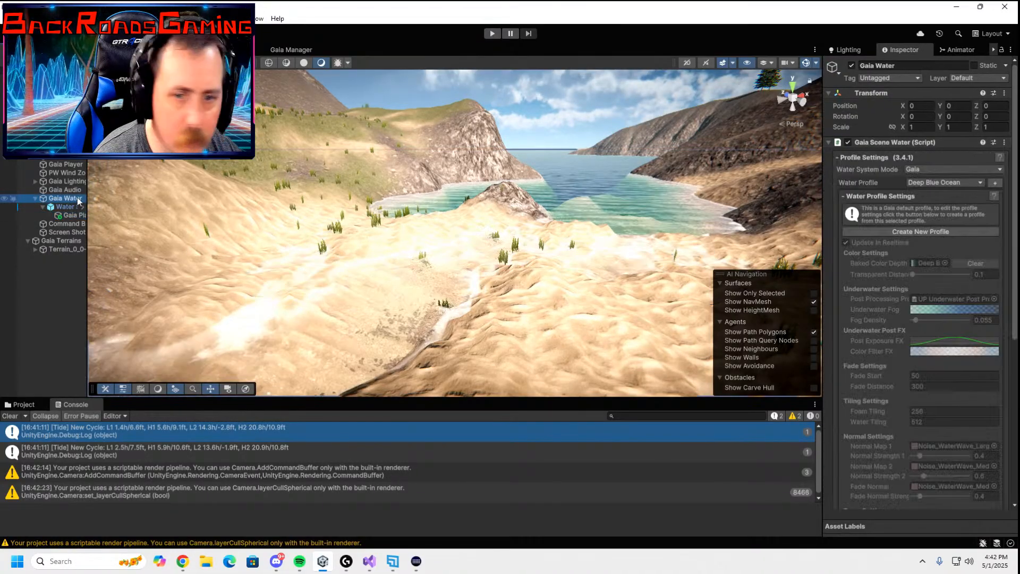
pyautogui.click(975, 183)
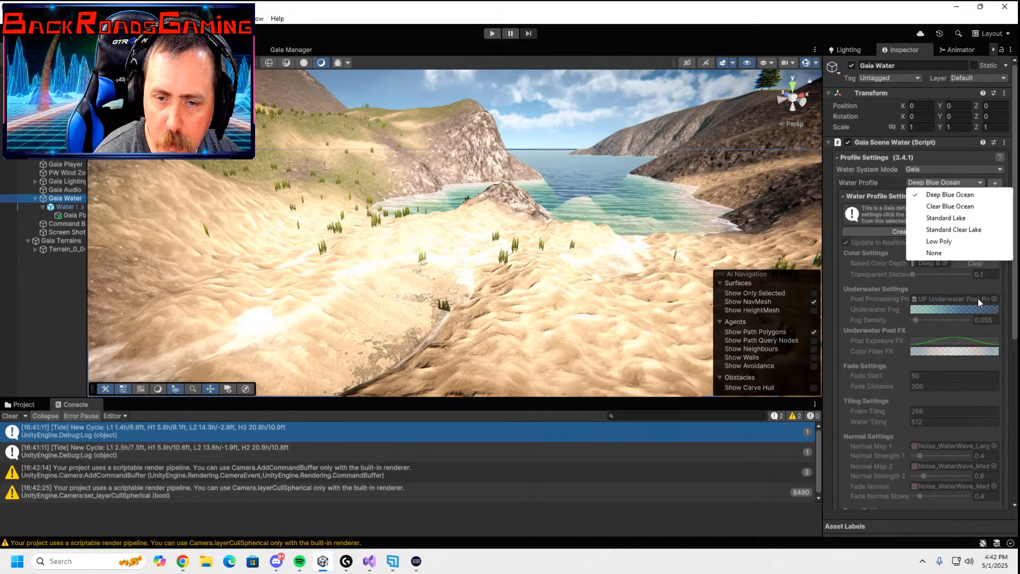
pyautogui.click(999, 390)
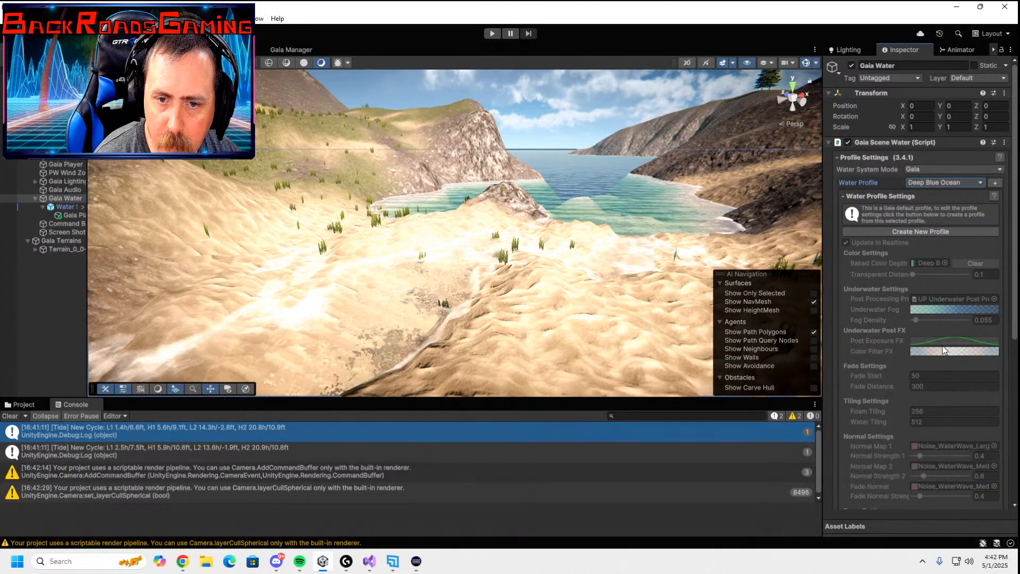
pyautogui.scroll(-10, 906, 281)
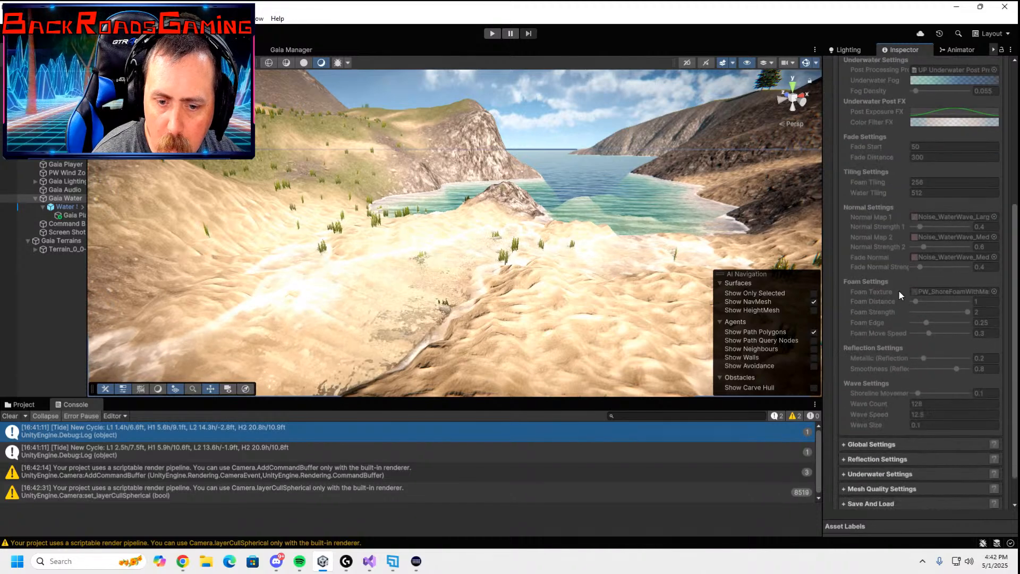
pyautogui.scroll(-3, 920, 407)
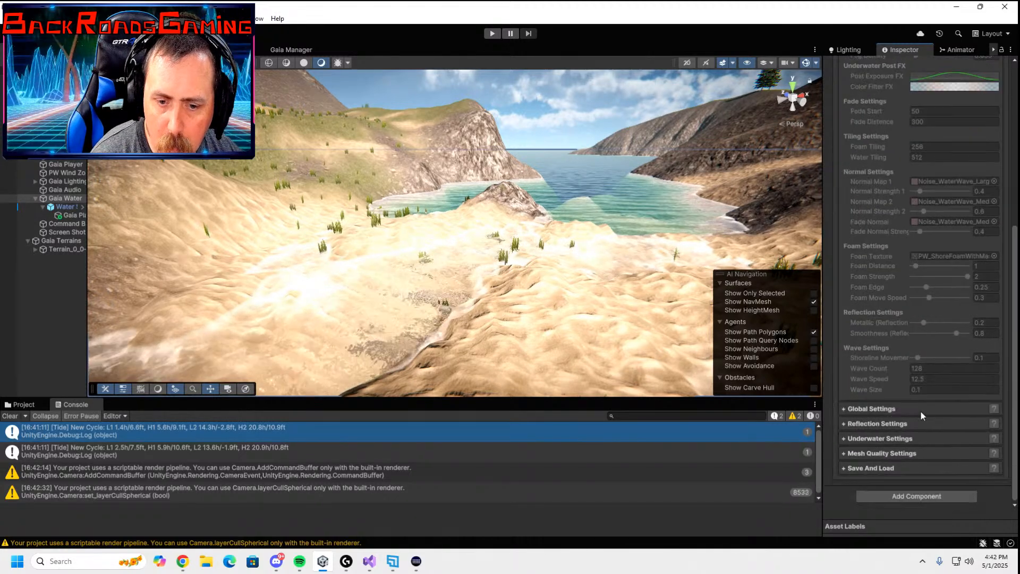
pyautogui.click(842, 409)
pyautogui.scroll(-2, 858, 407)
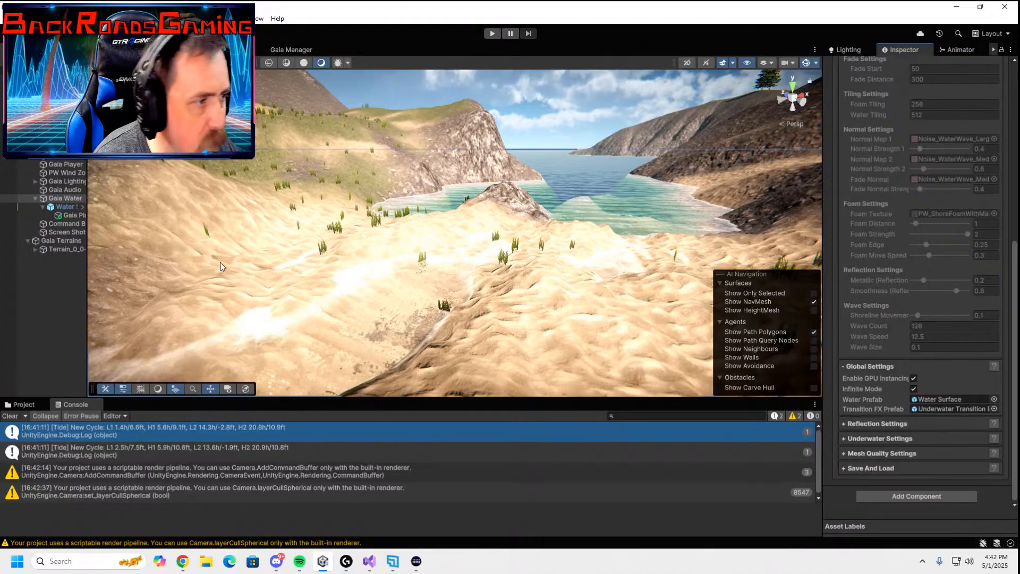
pyautogui.click(71, 224)
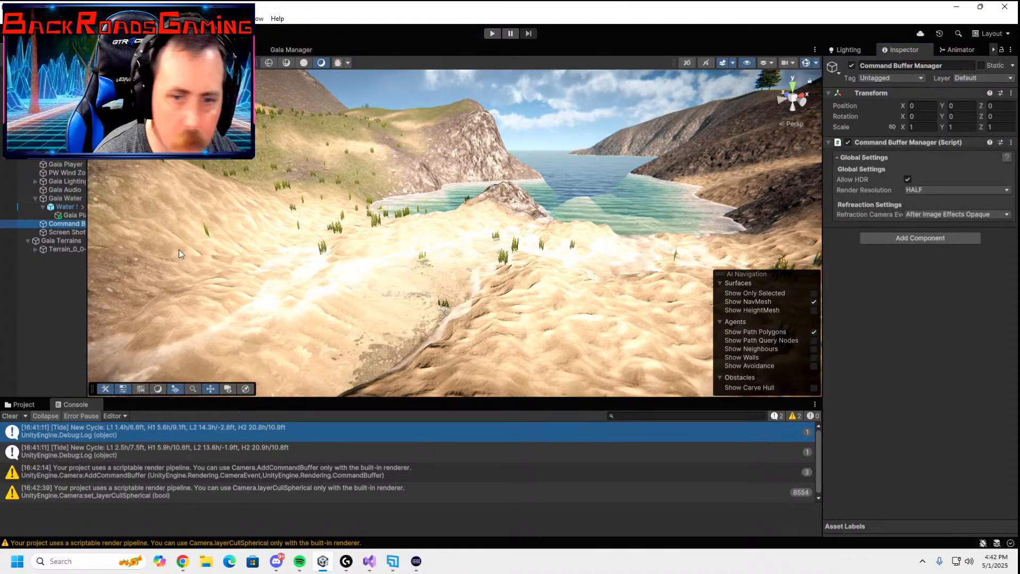
pyautogui.click(952, 189)
pyautogui.click(930, 287)
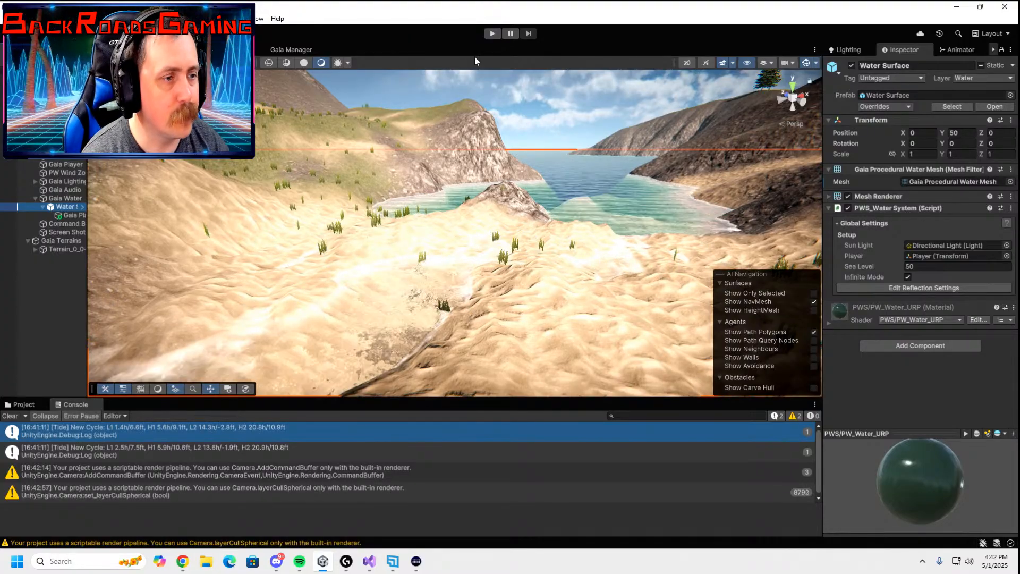
# - Examine the carved channel and surrounding islands from above, and inspect the mountain slopes and pine forest up close
pyautogui.moveTo(527, 215); pyautogui.dragTo(378, 128, button='right')
pyautogui.moveTo(321, 193); pyautogui.dragTo(346, 157, button='right')
pyautogui.click(792, 87)
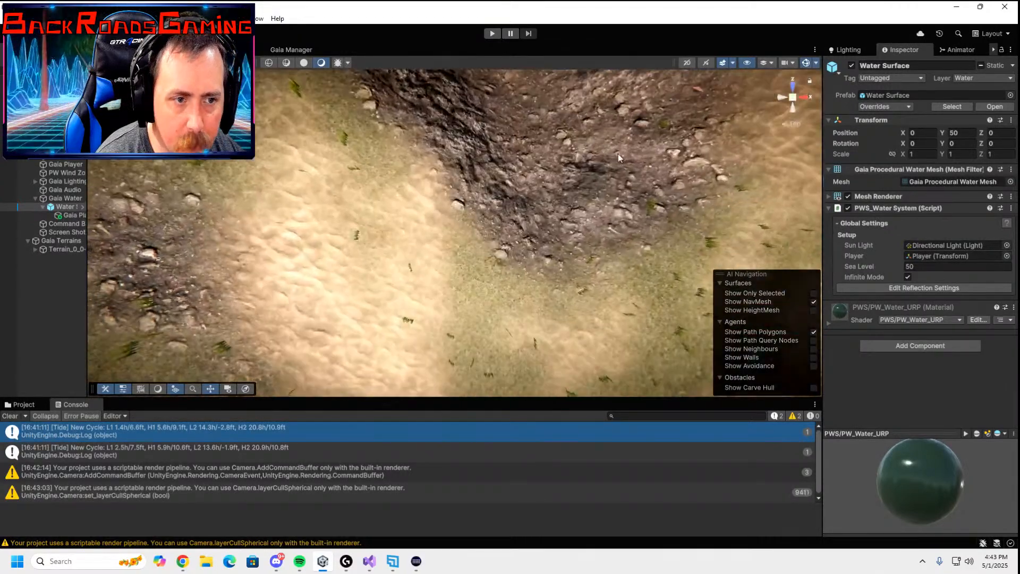
pyautogui.scroll(-10, 592, 182)
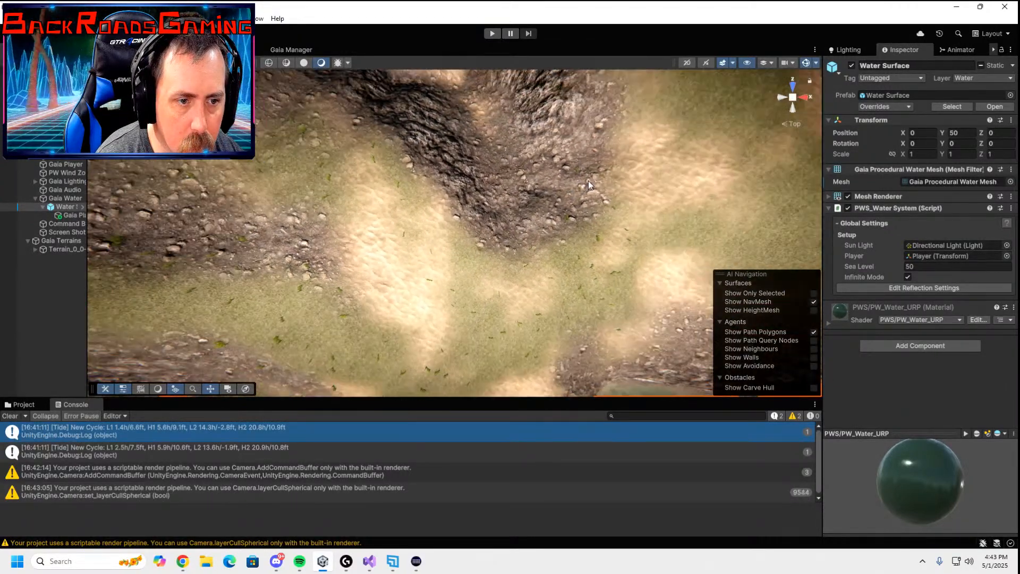
pyautogui.scroll(-10, 537, 203)
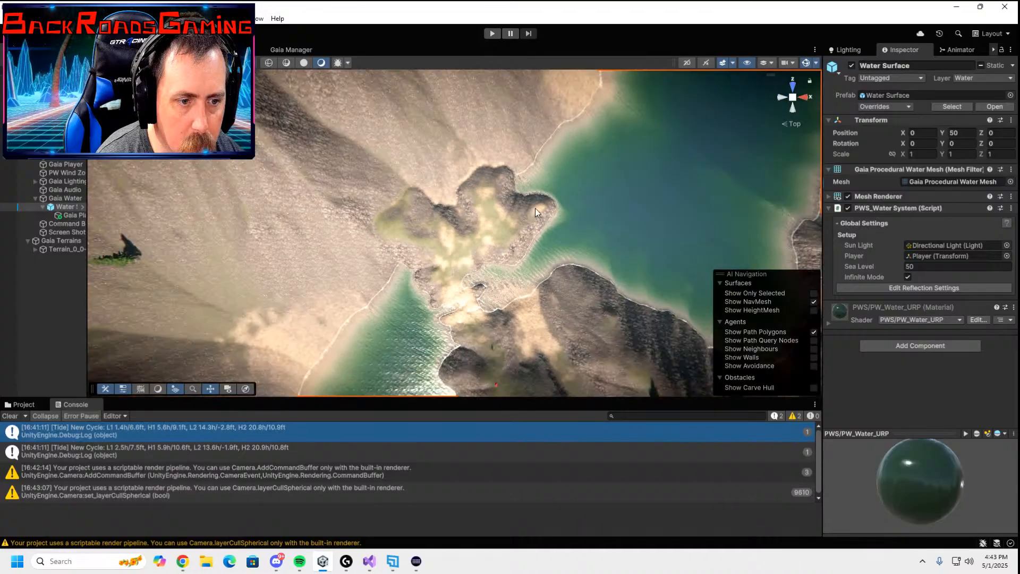
pyautogui.scroll(-10, 536, 218)
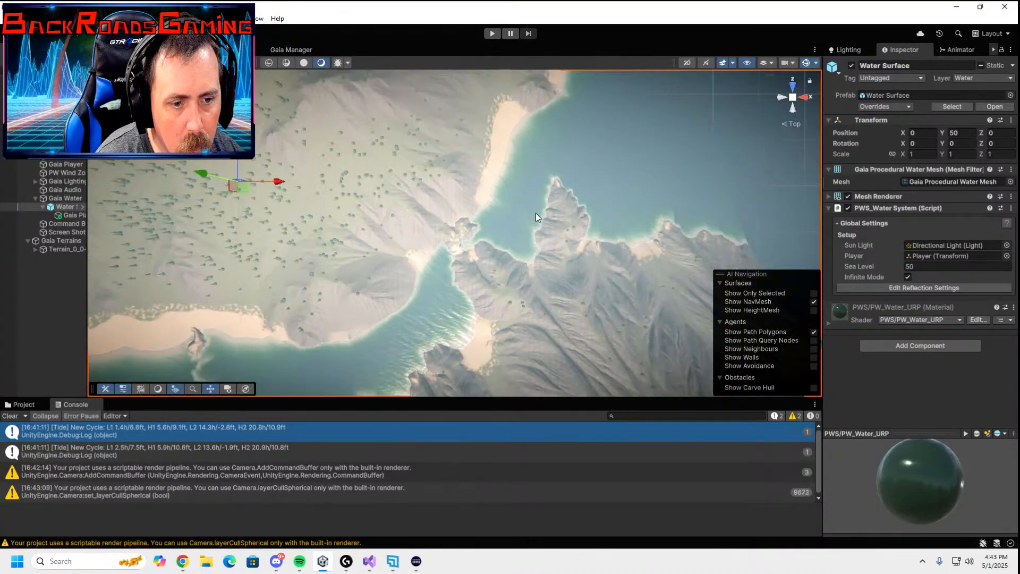
pyautogui.keyDown('alt'); pyautogui.moveTo(514, 240); pyautogui.dragTo(480, 225); pyautogui.keyUp('alt')
pyautogui.press('w')
pyautogui.moveTo(479, 225); pyautogui.dragTo(903, 556, button='right')
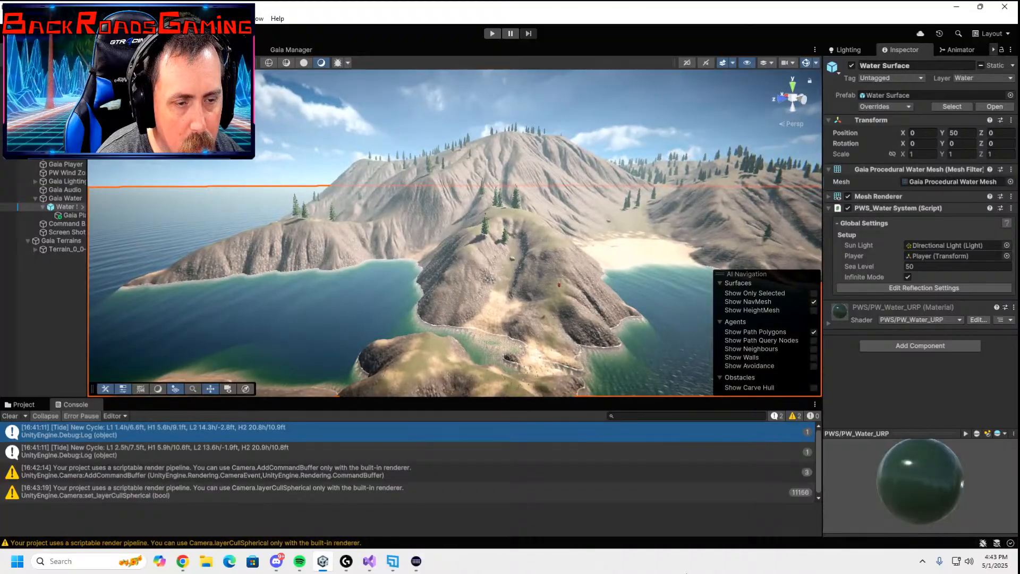
pyautogui.press('w')
pyautogui.moveTo(576, 288); pyautogui.dragTo(348, 298, button='right')
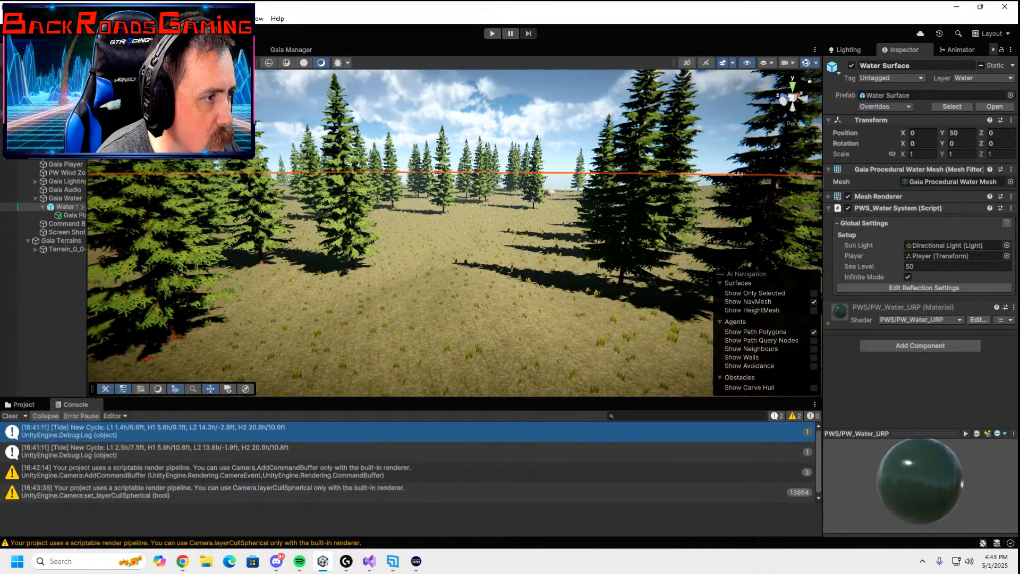
# - Collapse the existing scene groups and create an empty object at position 0, 0, 0
pyautogui.click(28, 114)
pyautogui.click(20, 70)
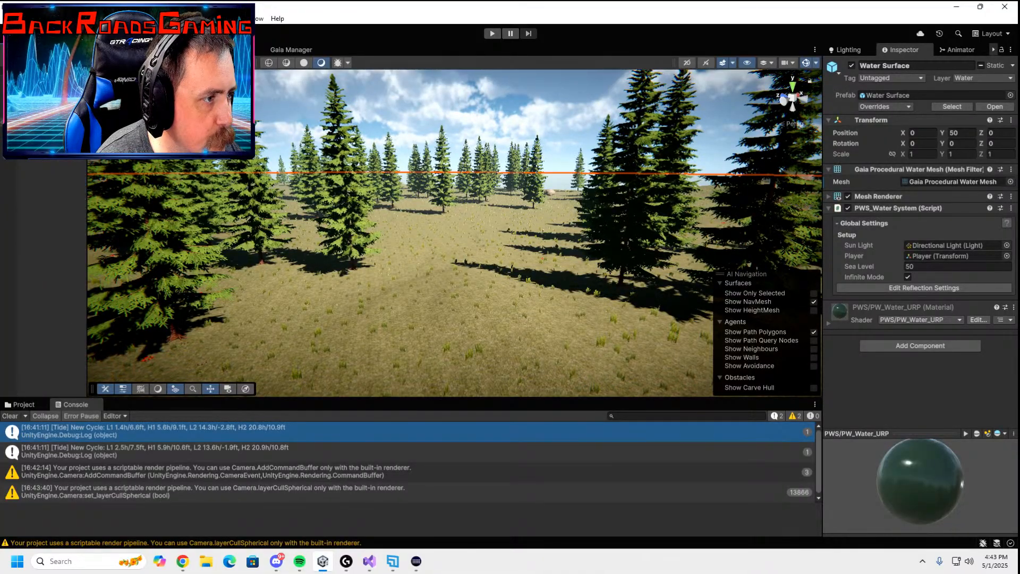
pyautogui.rightClick(54, 199)
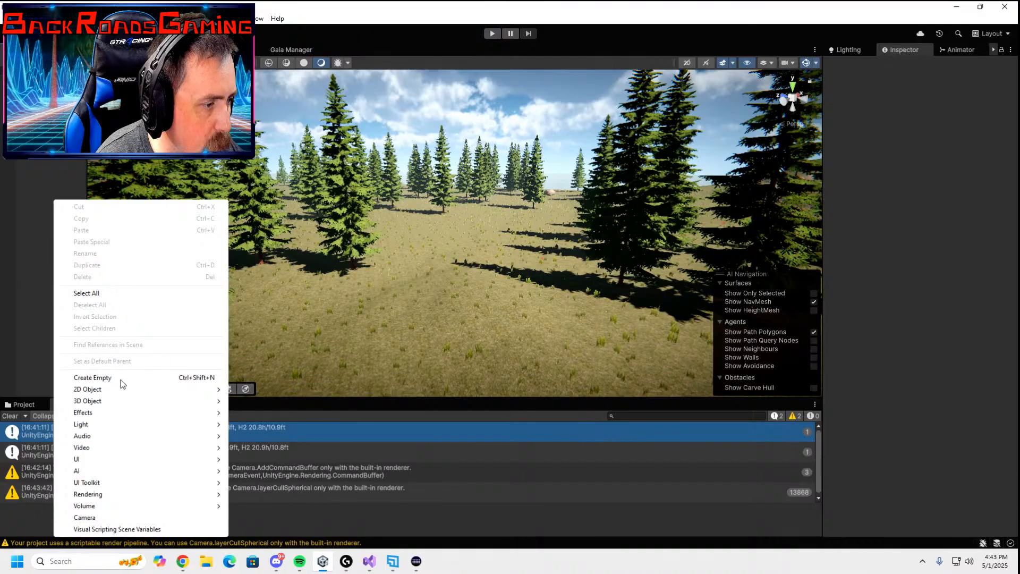
pyautogui.click(122, 378)
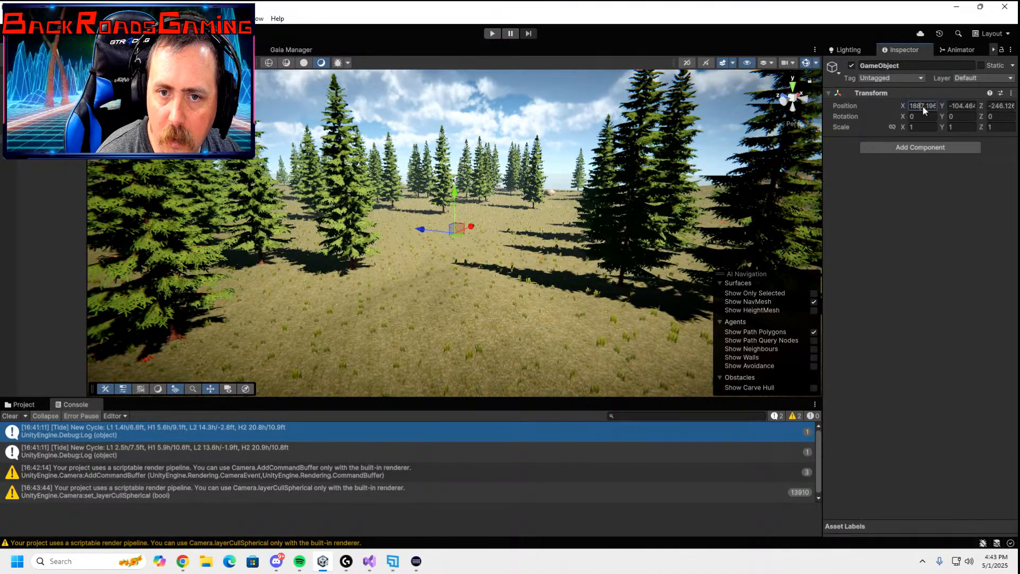
pyautogui.write('0')
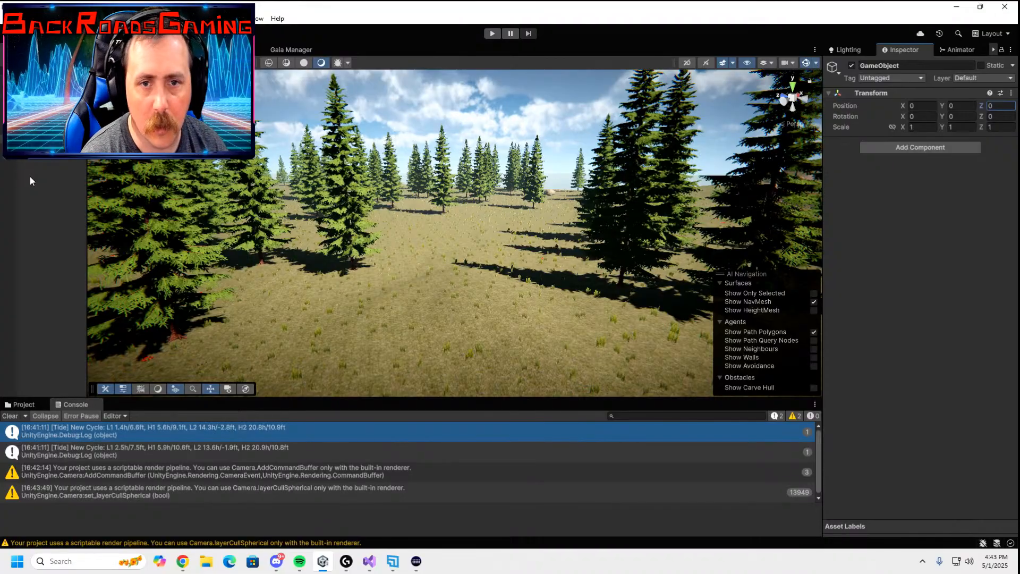
# - Rename the new empty object as Gaia and select the existing scene groups in the hierarchy
pyautogui.click(80, 196)
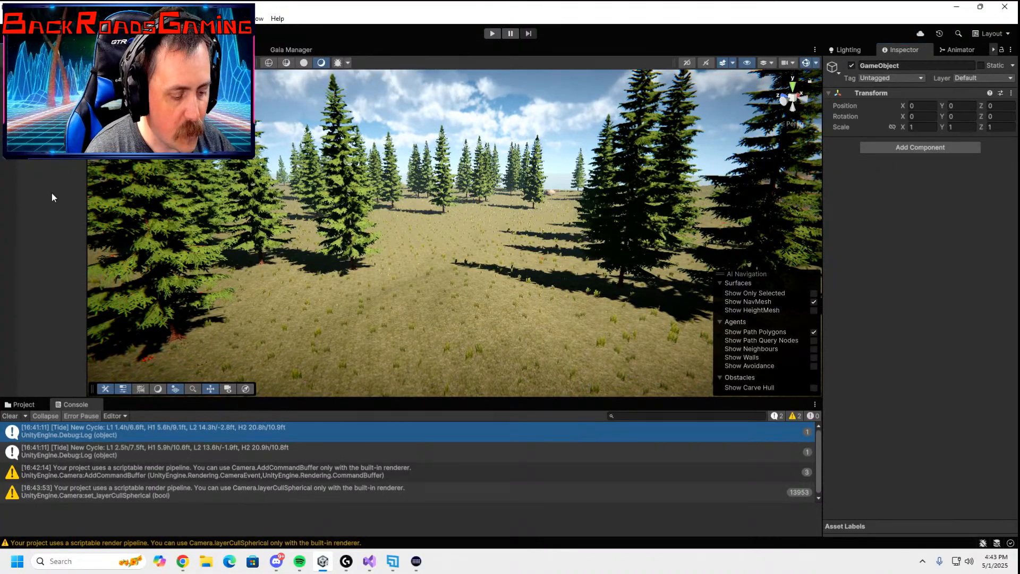
pyautogui.write('Gaia')
pyautogui.press('Return')
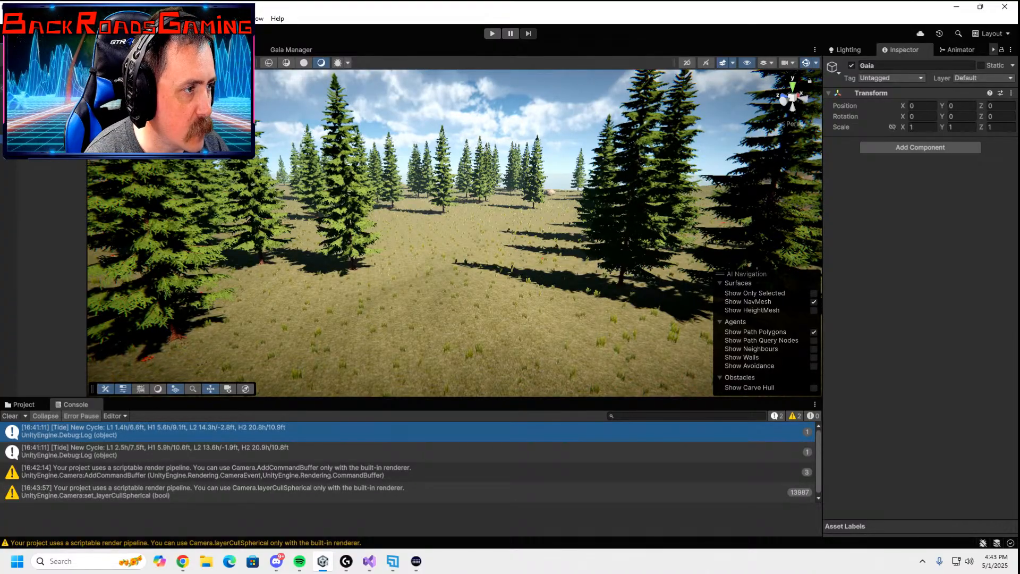
pyautogui.click(43, 98)
pyautogui.keyDown('shift'); pyautogui.click(43, 114); pyautogui.keyUp('shift')
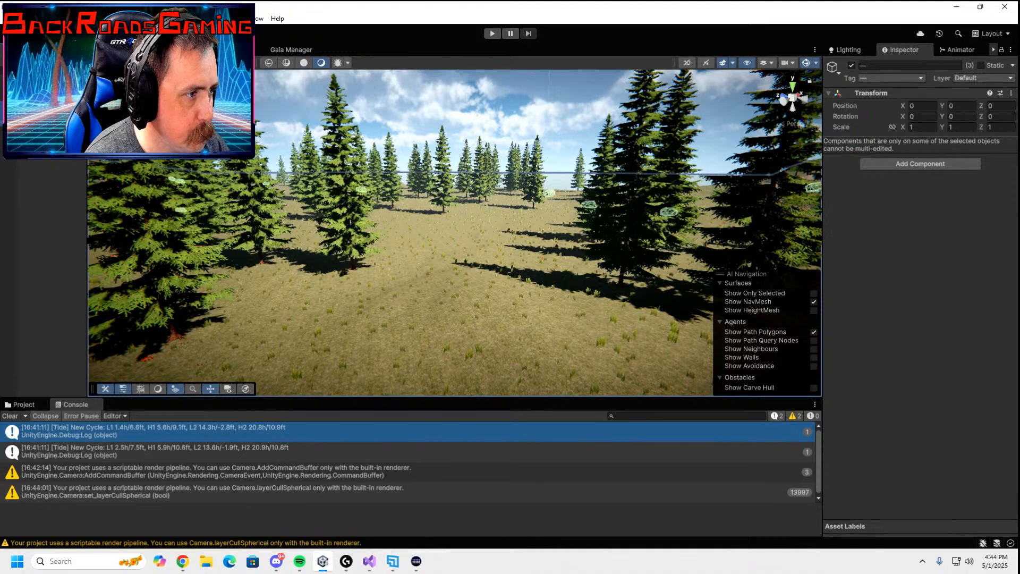
# - Create another empty object at the scene's top level and name it Buildings
pyautogui.click(62, 143)
pyautogui.rightClick(62, 142)
pyautogui.click(148, 321)
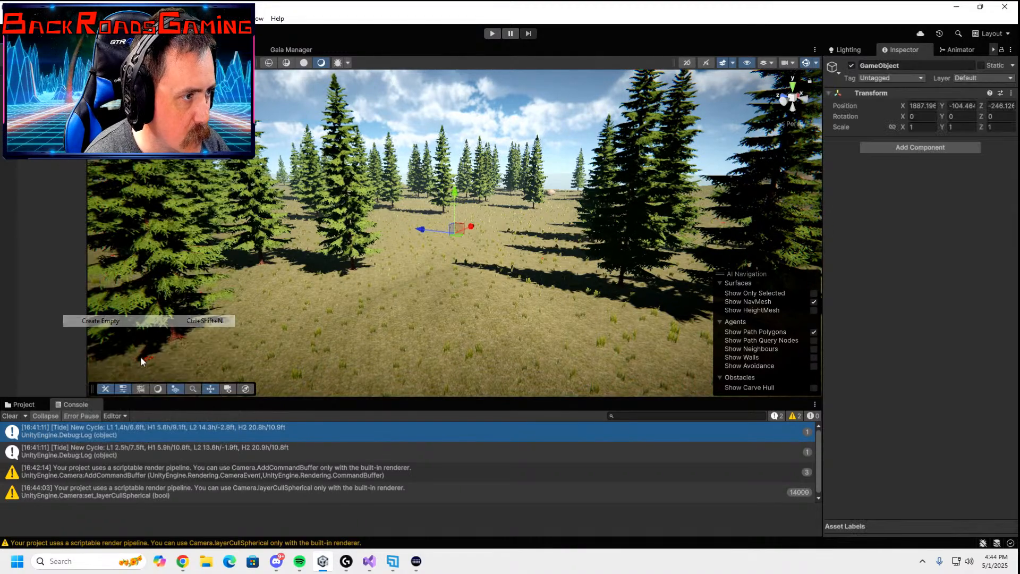
pyautogui.write('Buildings')
pyautogui.press('Return')
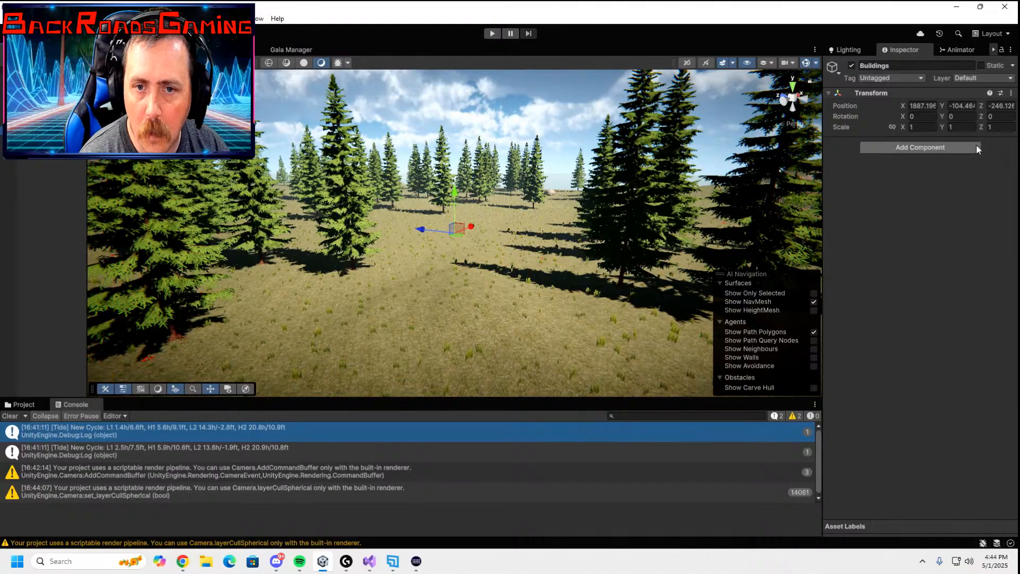
# - Set the Buildings object's position to 0 on the X, Y and Z axes
pyautogui.click(922, 105)
pyautogui.write('0')
pyautogui.press('Tab')
pyautogui.write('0')
pyautogui.press('Tab')
pyautogui.write('0')
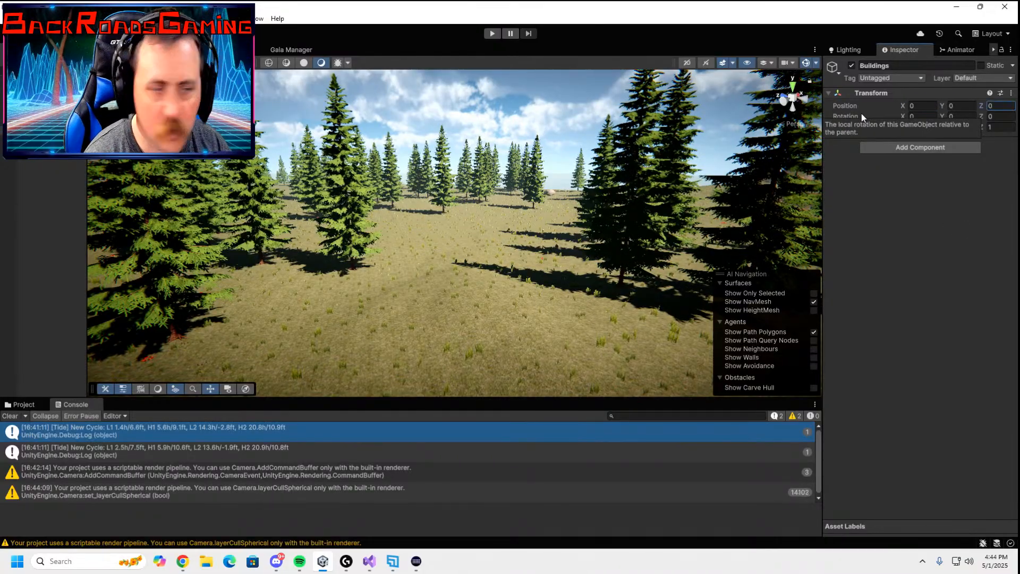
# - Add a 3D cube as a child of the Buildings object and name it MountainManHouse
pyautogui.rightClick(62, 131)
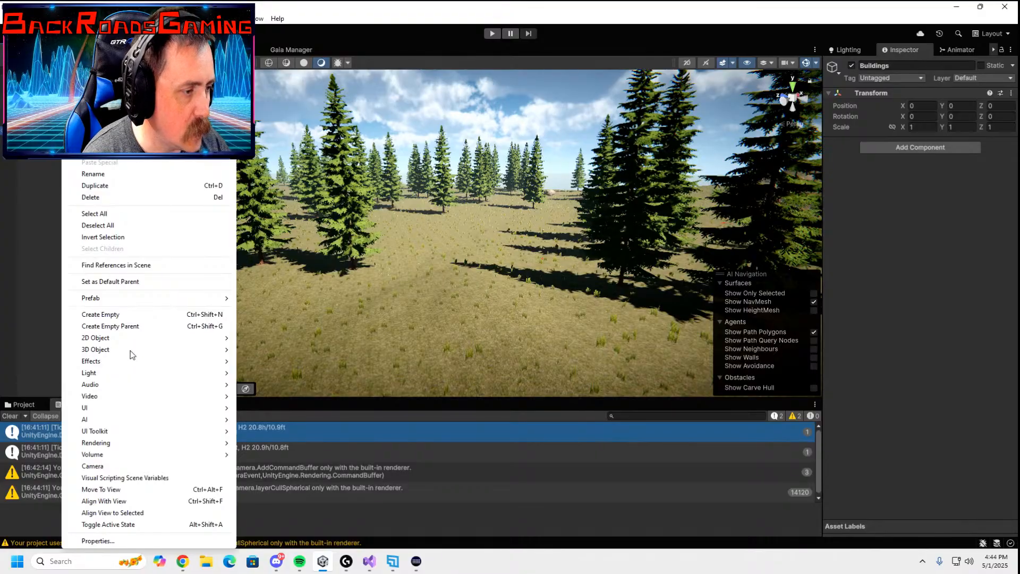
pyautogui.moveTo(134, 352)
pyautogui.click(253, 348)
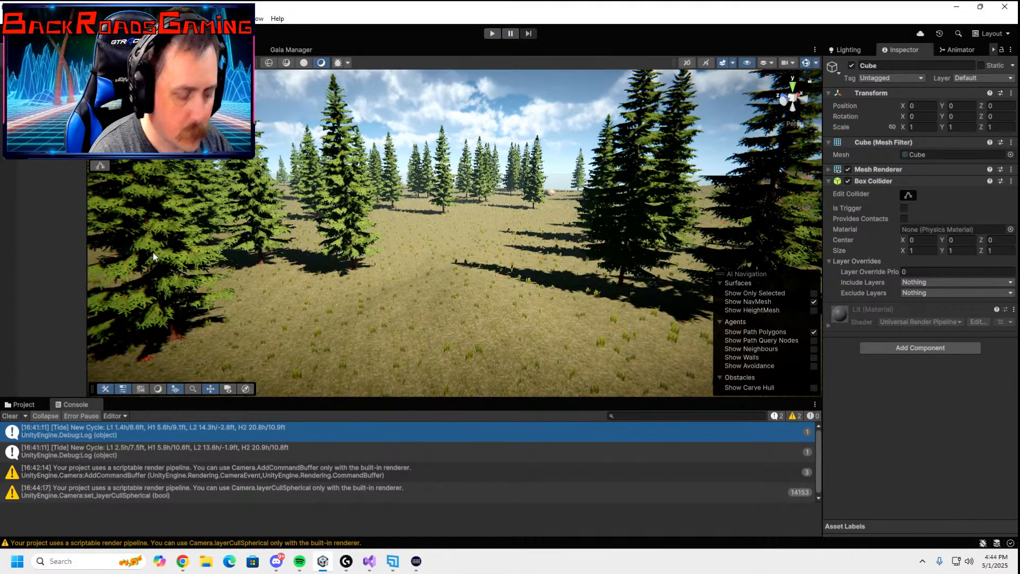
pyautogui.write('MountainManHouse')
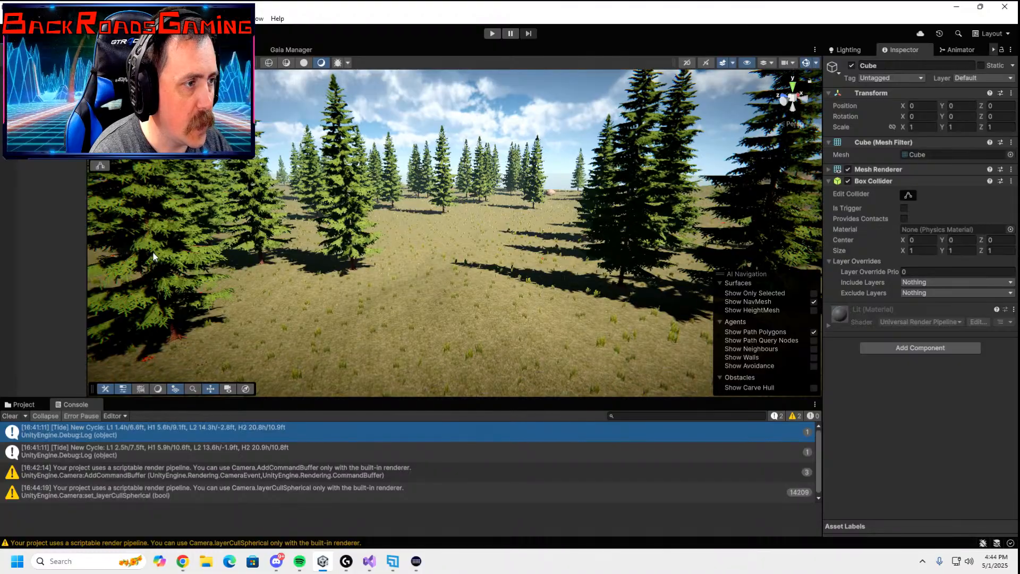
pyautogui.press('Return')
# - Align MountainManHouse with a scene view of the grassy clearing and set its X and Y rotation to 0
pyautogui.moveTo(380, 289); pyautogui.dragTo(250, 272, button='right')
pyautogui.hotkey('ctrl', 'shift', 'f')
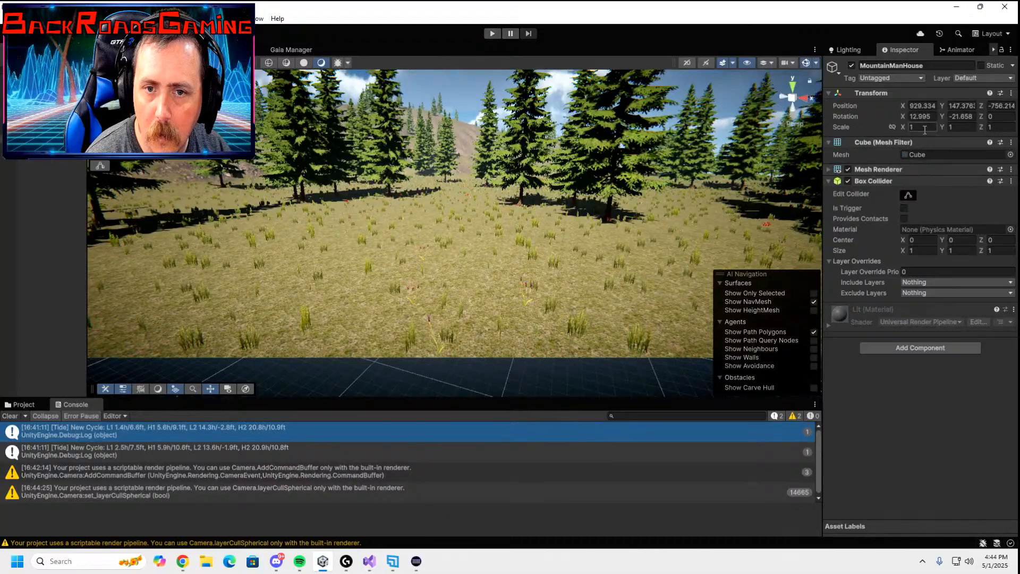
pyautogui.write('0')
pyautogui.press('Tab')
pyautogui.write('0')
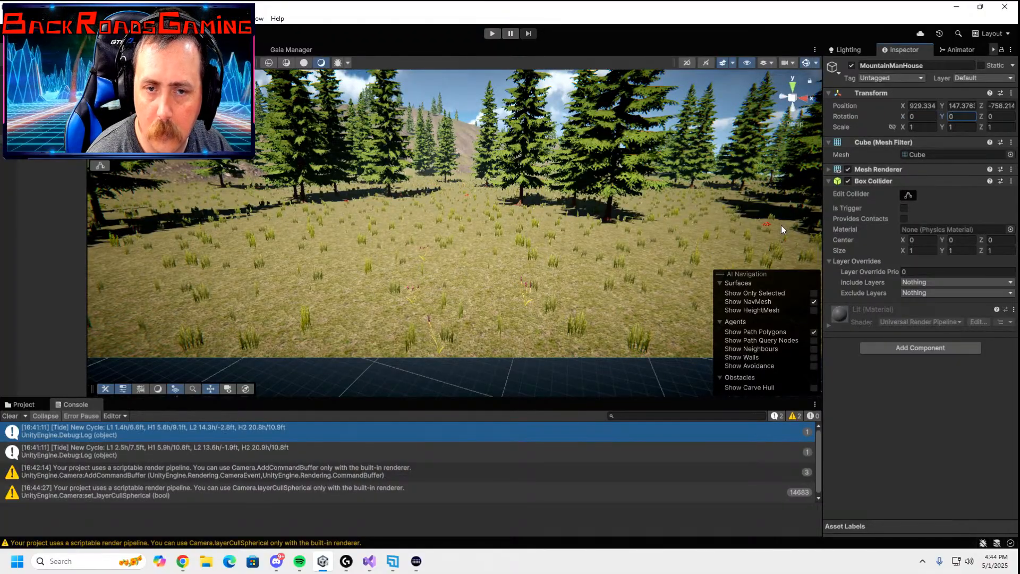
# - Focus the scene on MountainManHouse and set its scale to 5 on the X, Y and Z axes
pyautogui.click(221, 279)
pyautogui.press('f')
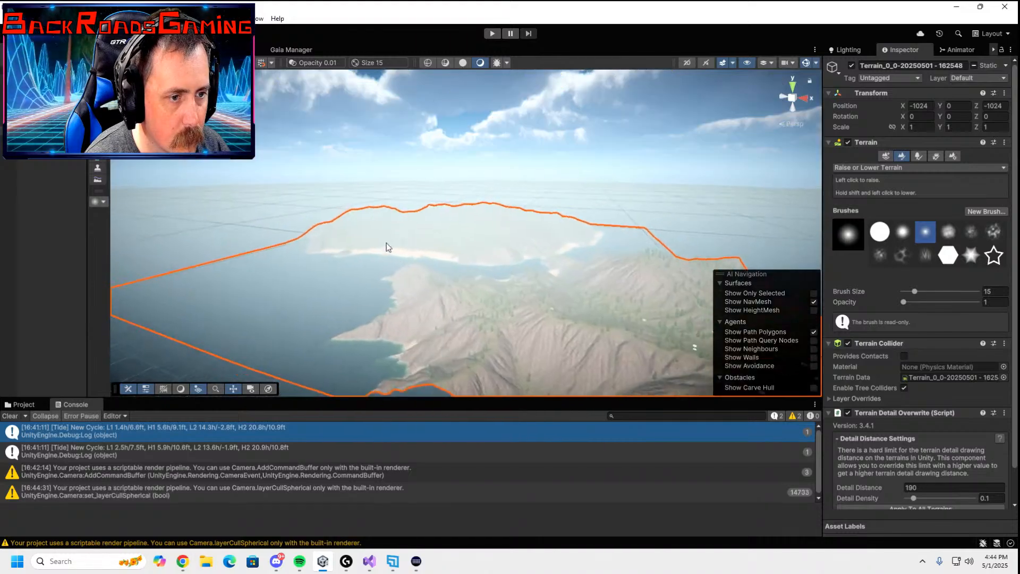
pyautogui.doubleClick(53, 149)
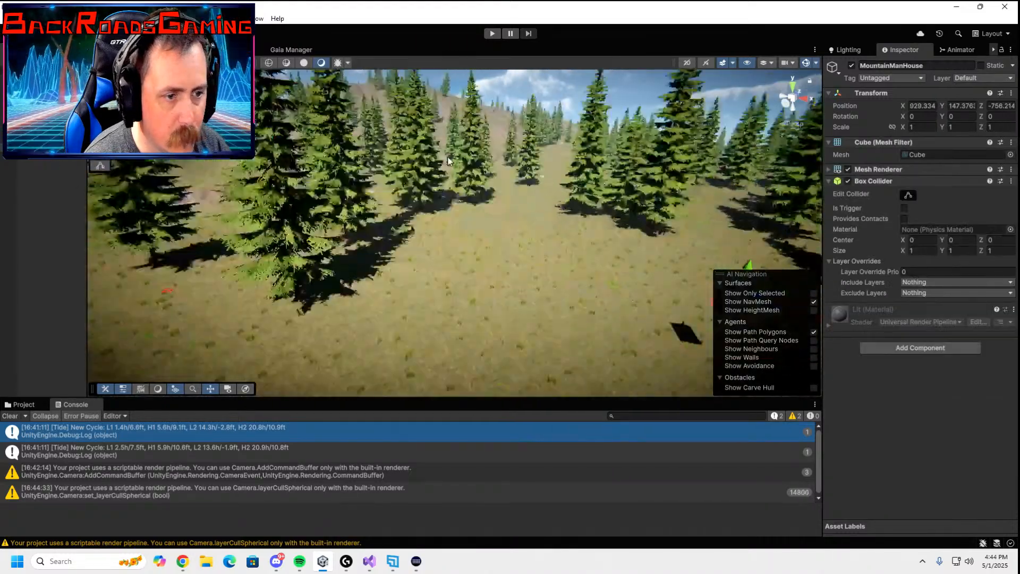
pyautogui.press('w')
pyautogui.moveTo(624, 177); pyautogui.dragTo(790, 149, button='right')
pyautogui.click(927, 127)
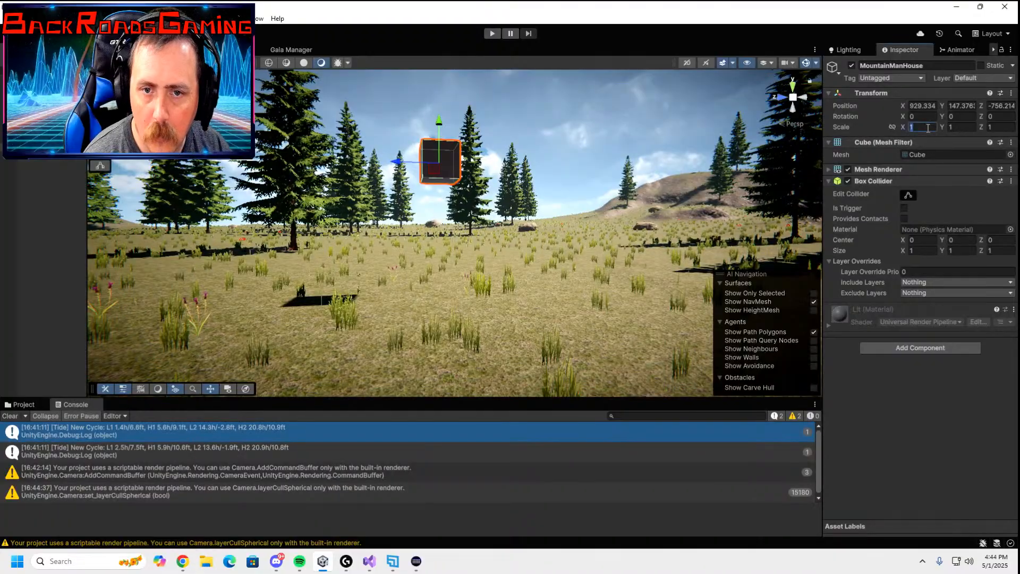
pyautogui.write('5')
pyautogui.press('Tab')
pyautogui.write('5')
pyautogui.press('Tab')
pyautogui.write('5')
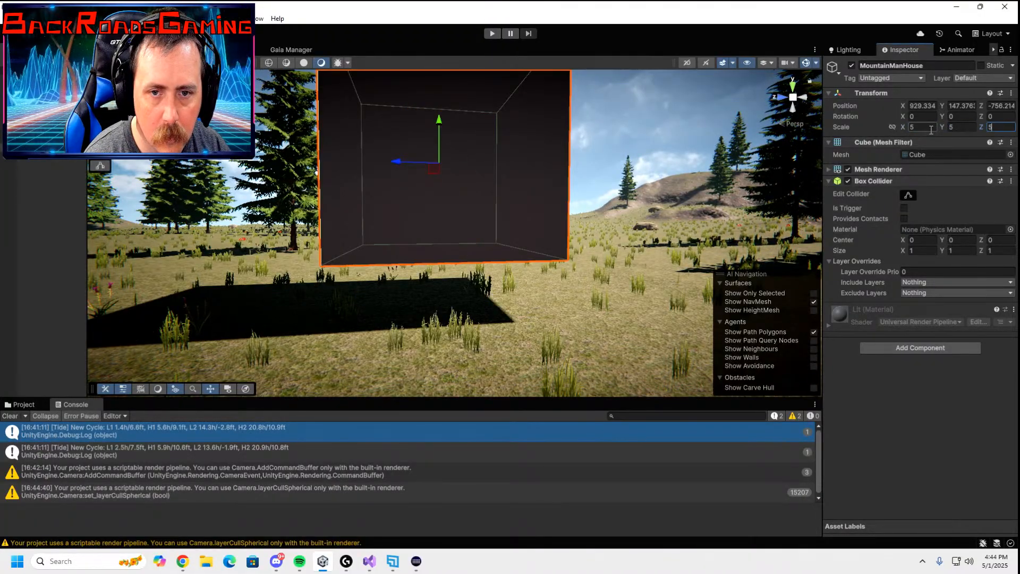
# - Set the X and Z scale of MountainManHouse to 10
pyautogui.write('10')
pyautogui.press('Tab')
pyautogui.press('Tab')
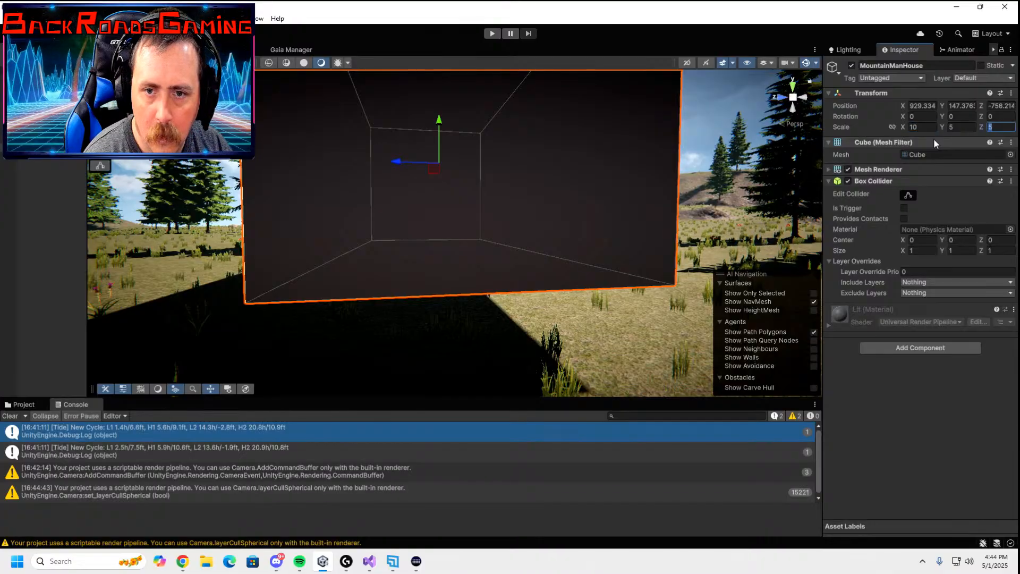
pyautogui.write('10')
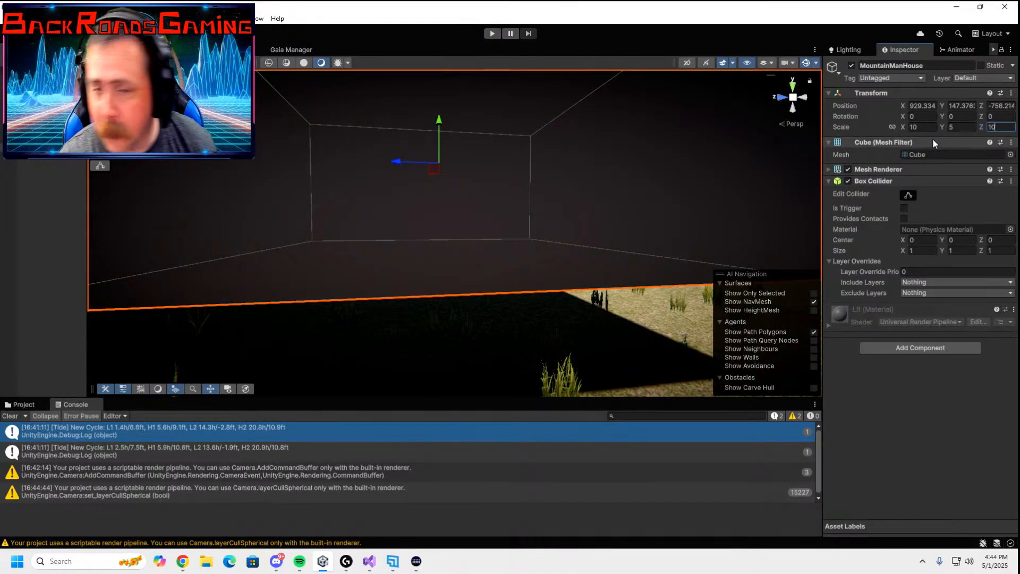
# - Lower MountainManHouse onto the ground at about Y 146.04 and rotate it about -15 degrees around the Y axis
pyautogui.scroll(-5, 443, 133)
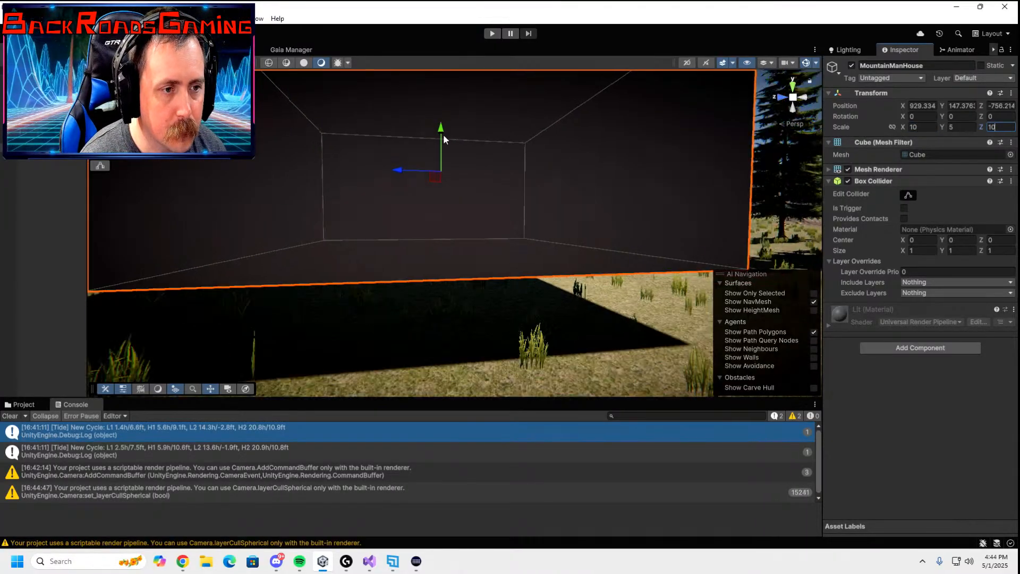
pyautogui.scroll(-2, 466, 184)
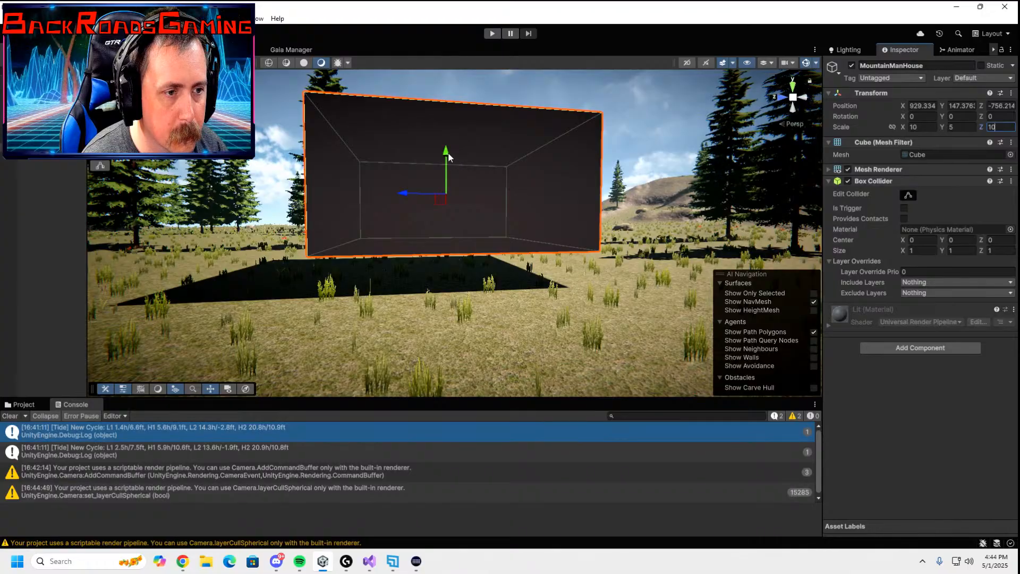
pyautogui.moveTo(449, 153); pyautogui.dragTo(456, 179)
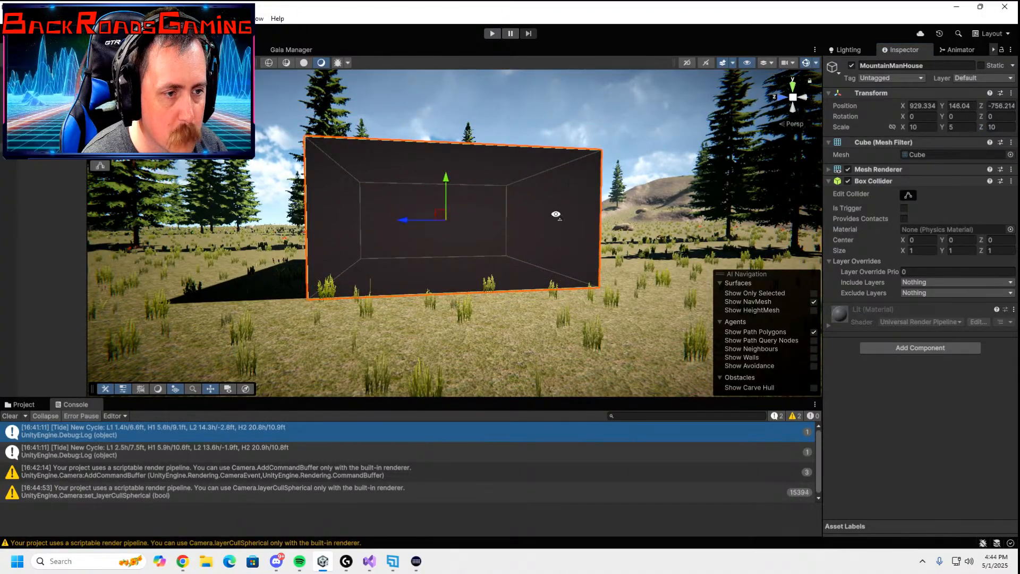
pyautogui.press('w')
pyautogui.moveTo(556, 214); pyautogui.dragTo(72, 300, button='right')
pyautogui.press('s')
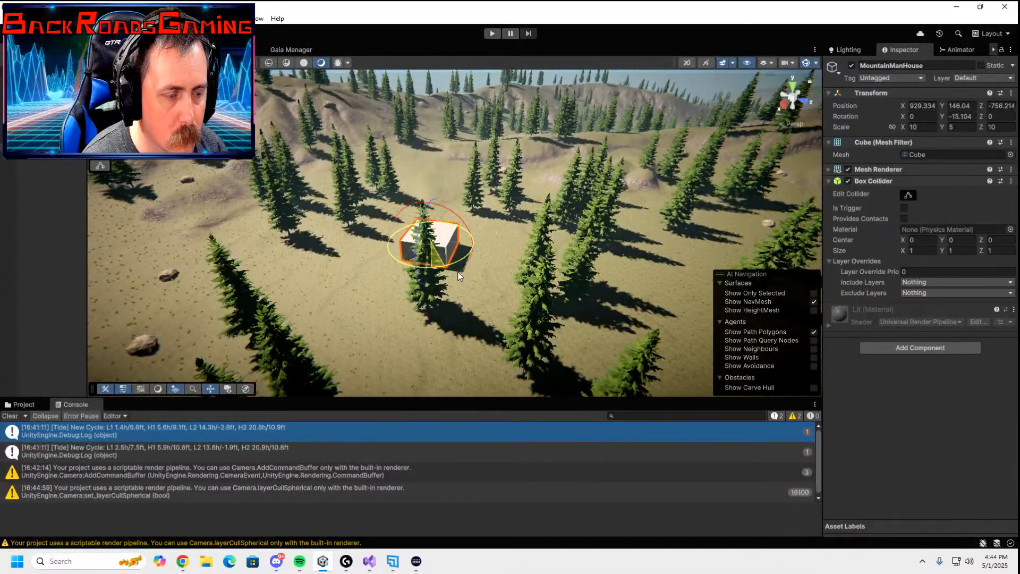
# - Create an empty root object named Markers and set its position to 0, 0, 0
pyautogui.moveTo(477, 273); pyautogui.dragTo(536, 226, button='right')
pyautogui.press('w')
pyautogui.rightClick(63, 187)
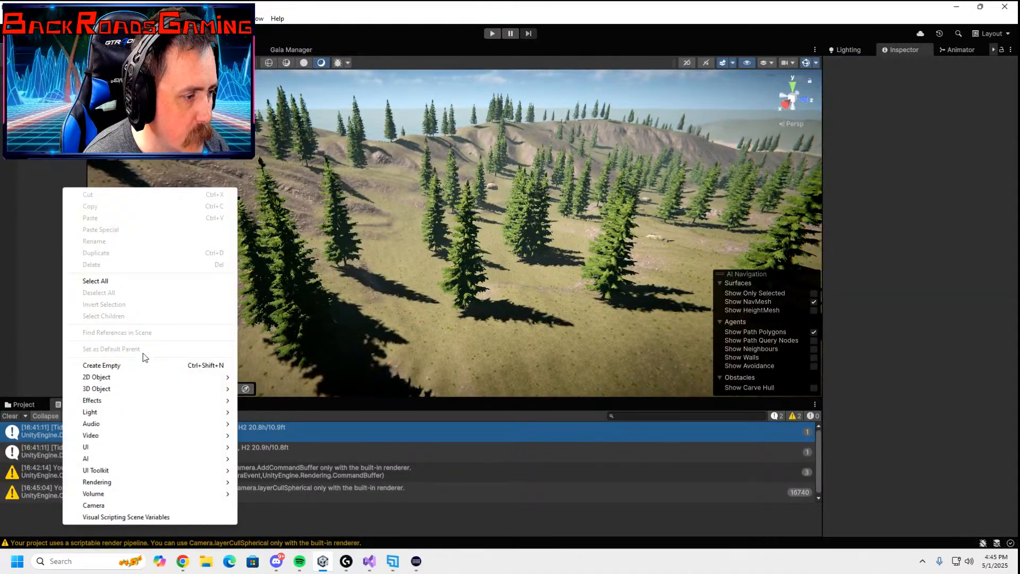
pyautogui.click(131, 366)
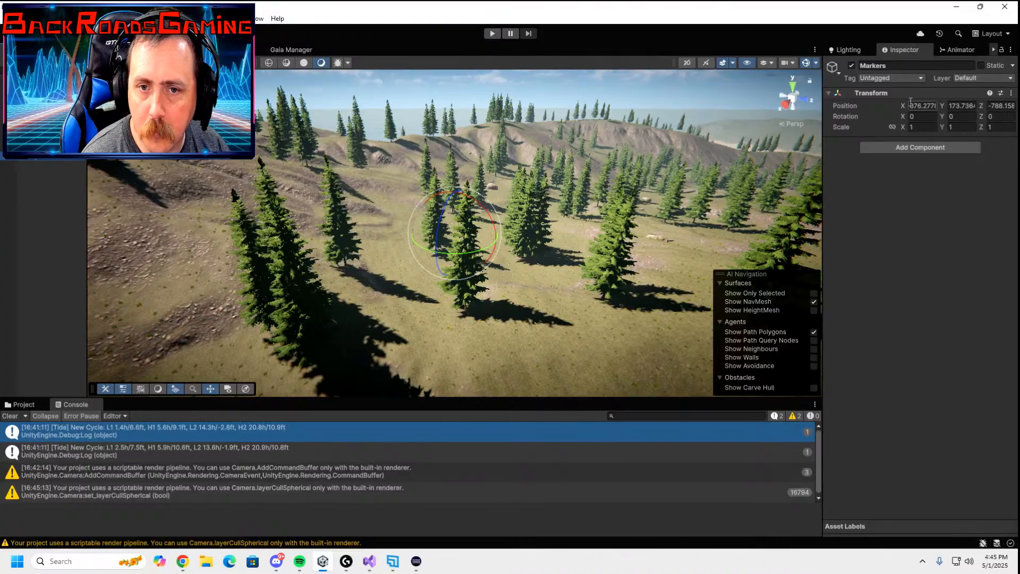
pyautogui.write('0')
pyautogui.press('Tab')
pyautogui.write('0')
pyautogui.press('Tab')
pyautogui.write('0')
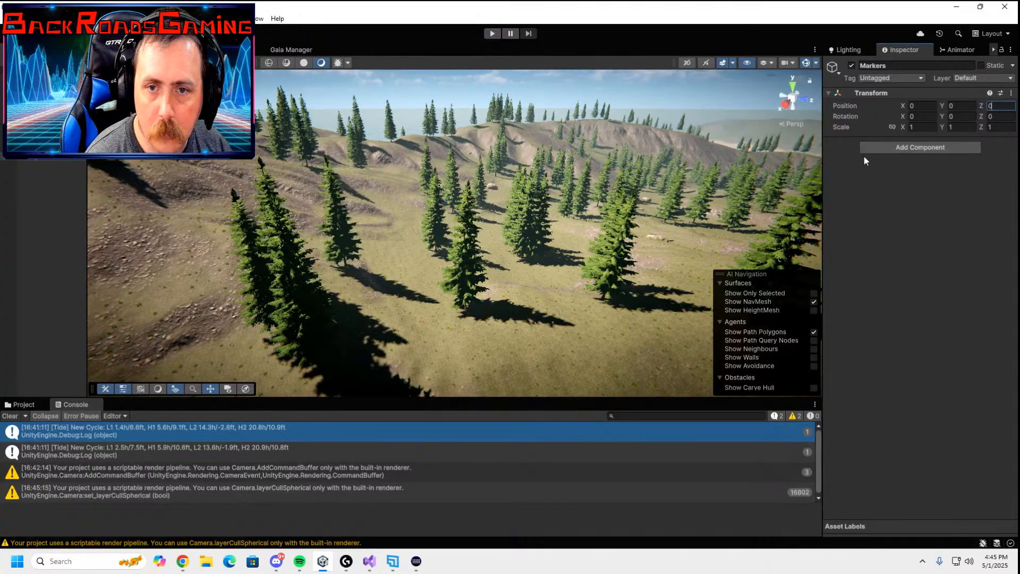
# - Add a 3D cube as a child of Markers and name it AttractionMarker
pyautogui.rightClick(66, 164)
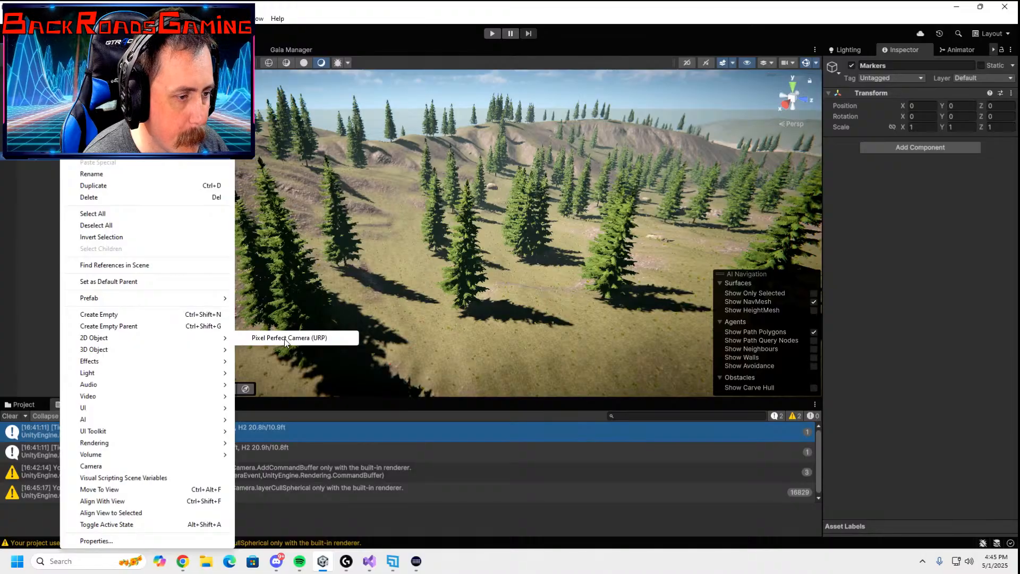
pyautogui.moveTo(139, 350)
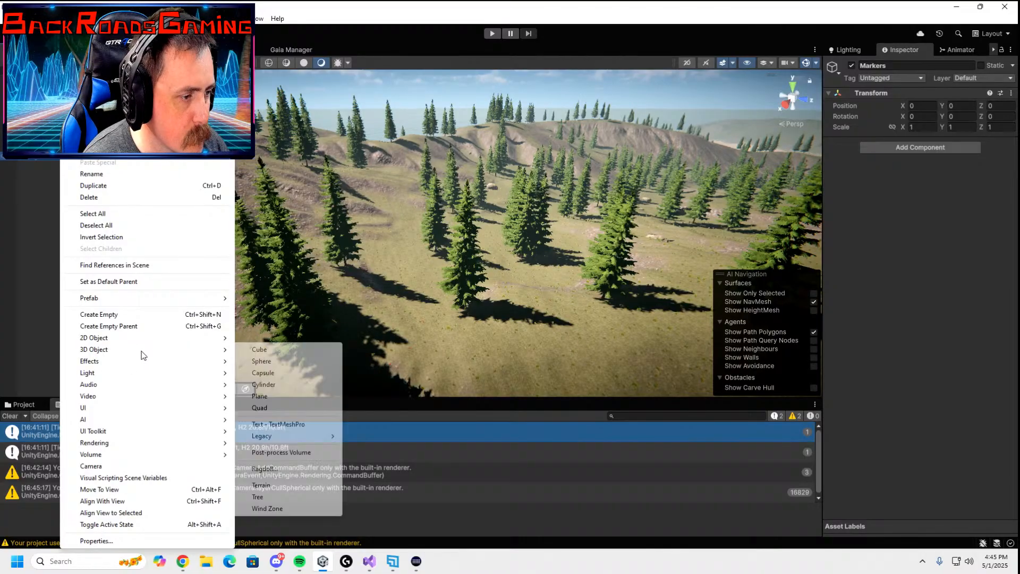
pyautogui.click(284, 352)
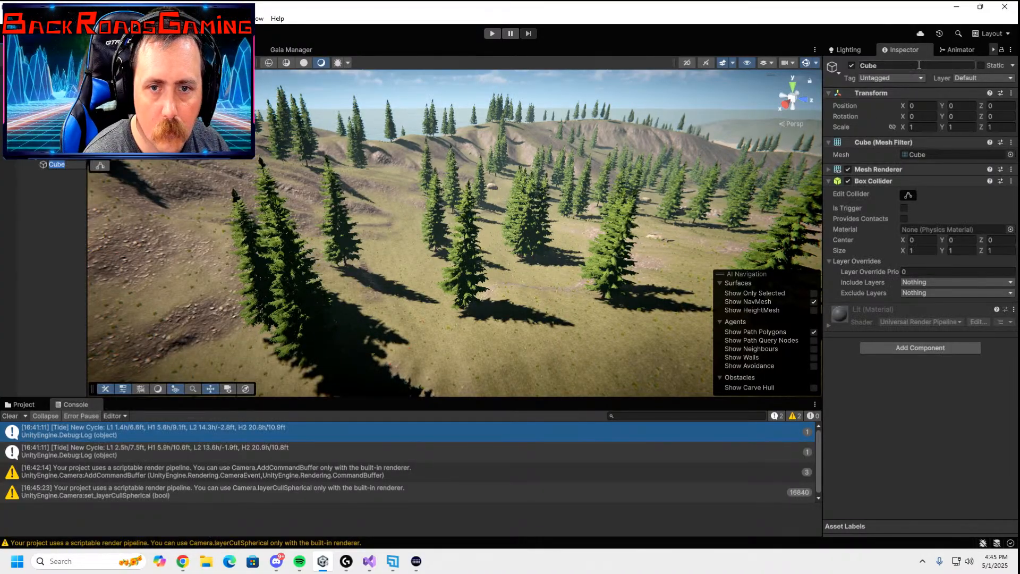
pyautogui.write('A')
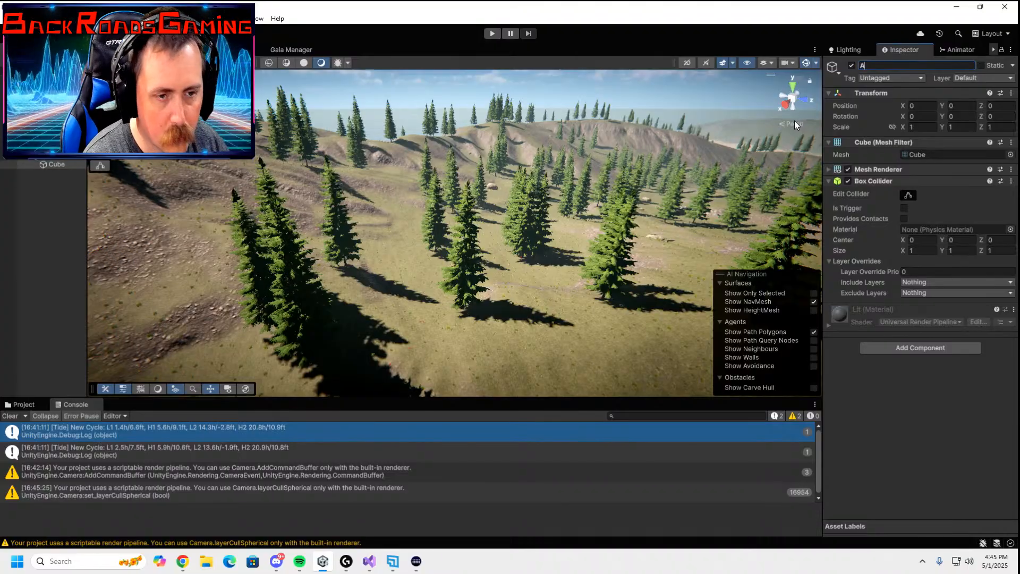
pyautogui.write('ttractionMarker')
pyautogui.press('Return')
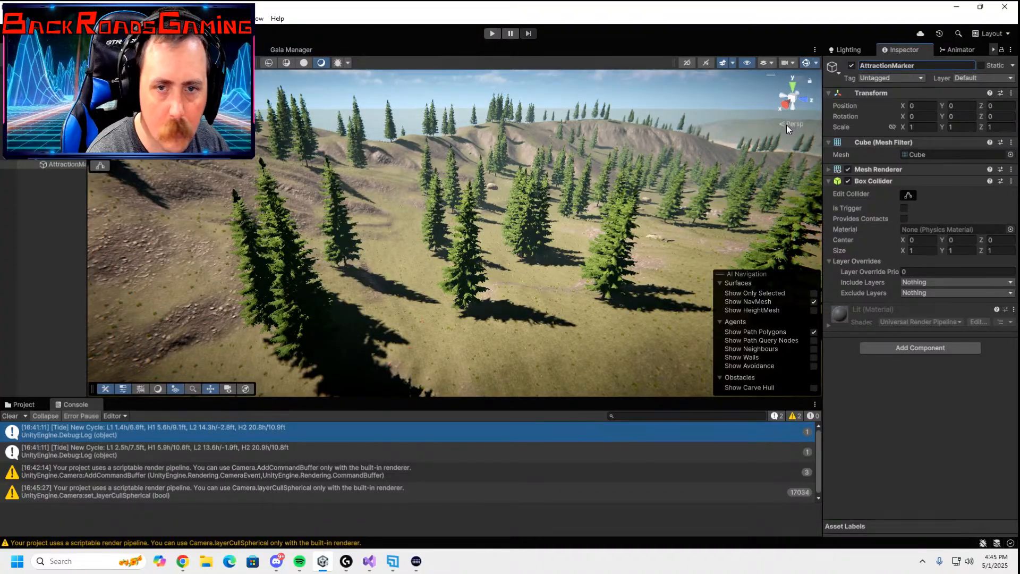
# - Align AttractionMarker with the current scene view and set its rotation to 0, 0, 0
pyautogui.hotkey('ctrl', 'shift', 'f')
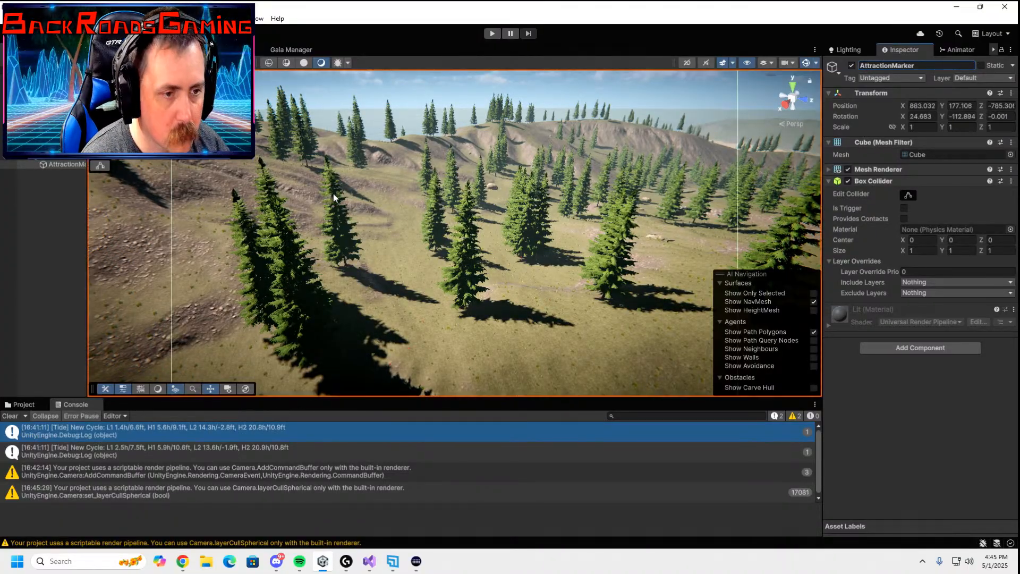
pyautogui.moveTo(391, 181); pyautogui.dragTo(495, 195, button='right')
pyautogui.press('w')
pyautogui.press('w')
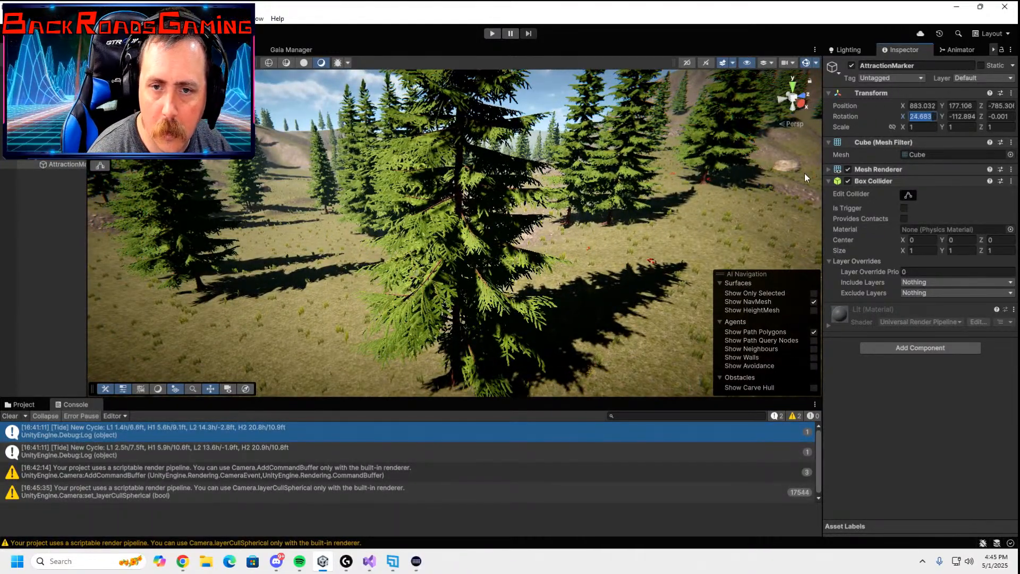
pyautogui.write('0')
pyautogui.press('Tab')
pyautogui.write('0')
pyautogui.press('Tab')
pyautogui.write('0')
# - Align AttractionMarker with a low view of the shaded ground among the trees and set its X and Y rotation to 0
pyautogui.moveTo(727, 195)
pyautogui.mouseDown(button='right')
pyautogui.moveTo(763, 203)
pyautogui.moveTo(88, 198)
pyautogui.moveTo(133, 199)
pyautogui.moveTo(128, 220)
pyautogui.moveTo(81, 255)
pyautogui.moveTo(27, 367)
pyautogui.moveTo(16, 276)
pyautogui.moveTo(922, 282)
pyautogui.moveTo(355, 206)
pyautogui.moveTo(494, 154)
pyautogui.moveTo(993, 159)
pyautogui.moveTo(744, 173)
pyautogui.moveTo(607, 165)
pyautogui.moveTo(583, 197)
pyautogui.moveTo(563, 158)
pyautogui.moveTo(641, 175)
pyautogui.moveTo(811, 148)
pyautogui.mouseUp(button='right')
pyautogui.press('s')
pyautogui.press('w')
pyautogui.press('w')
pyautogui.press('w')
pyautogui.hotkey('ctrl', 'shift', 'f')
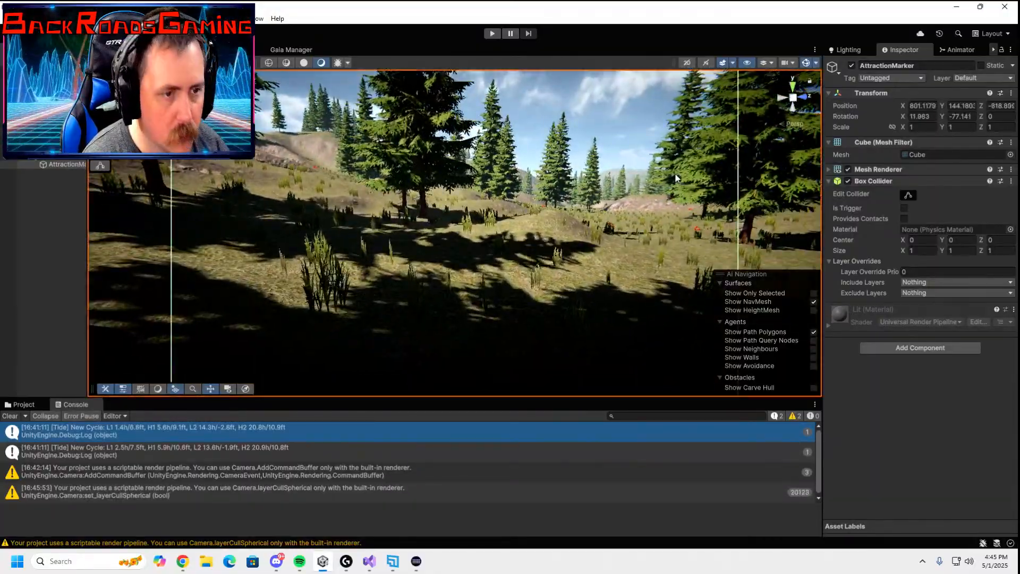
pyautogui.click(931, 115)
pyautogui.write('0')
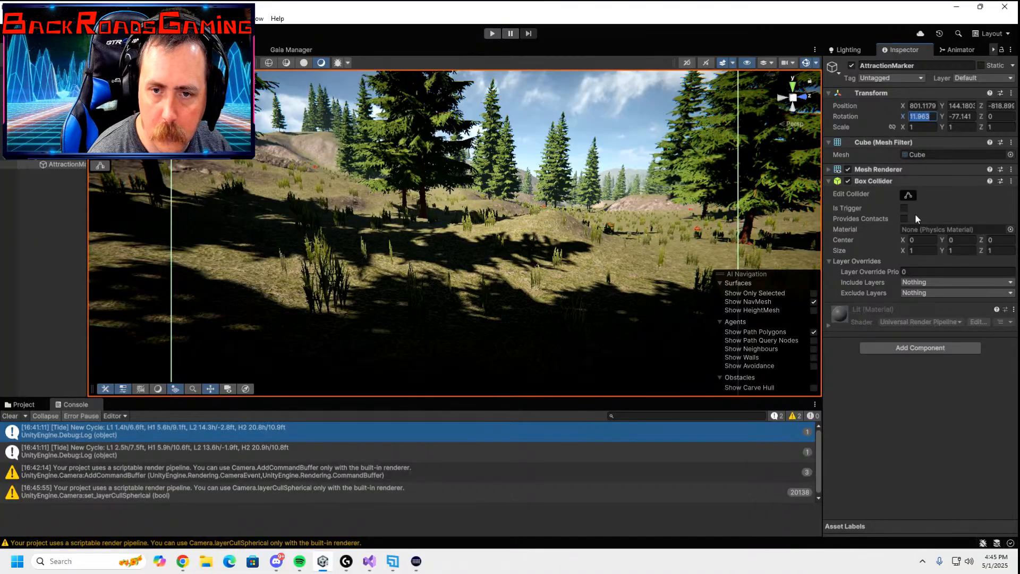
pyautogui.press('Tab')
pyautogui.write('0')
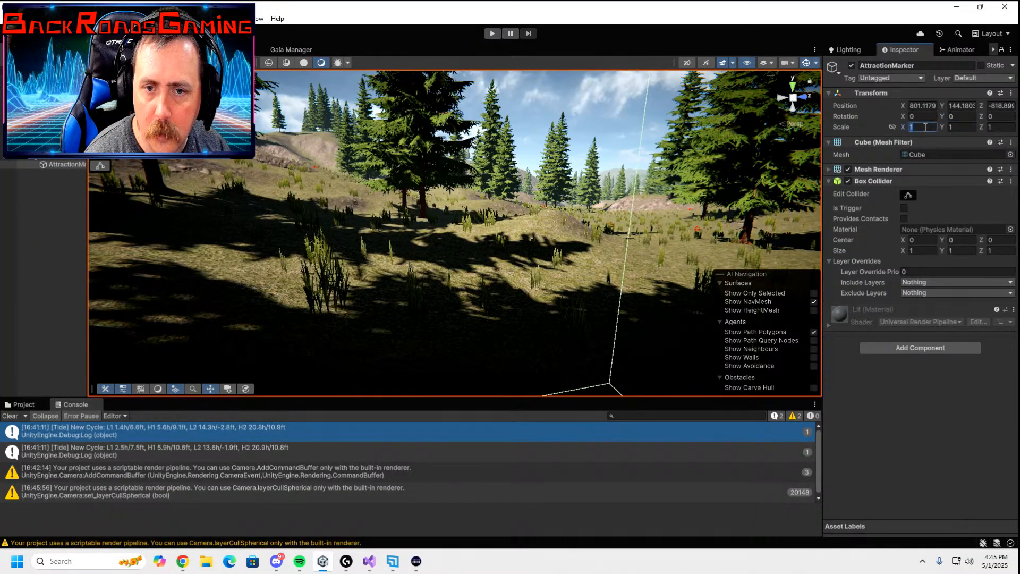
# - Set the scale of AttractionMarker to X 2, Y 6 and Z 2
pyautogui.write('2')
pyautogui.press('Tab')
pyautogui.write('6')
pyautogui.press('Tab')
pyautogui.write('2')
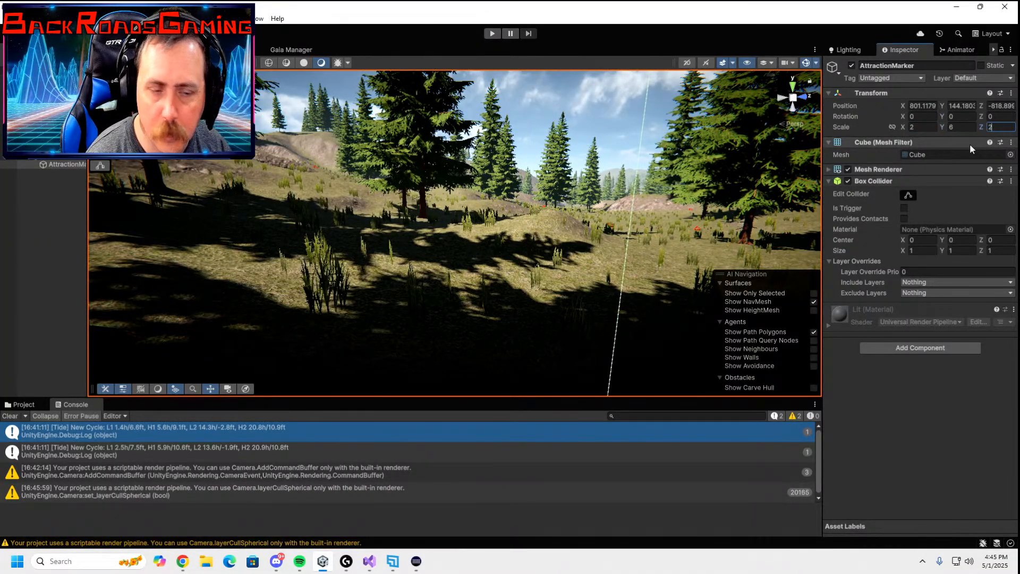
# - Move AttractionMarker across the clearing to about X 790.32 and Z -812.46, over the small rocky mound
pyautogui.rightClick(643, 274)
pyautogui.click(642, 267)
pyautogui.press('d')
pyautogui.moveTo(707, 223); pyautogui.dragTo(150, 187, button='right')
pyautogui.press('w')
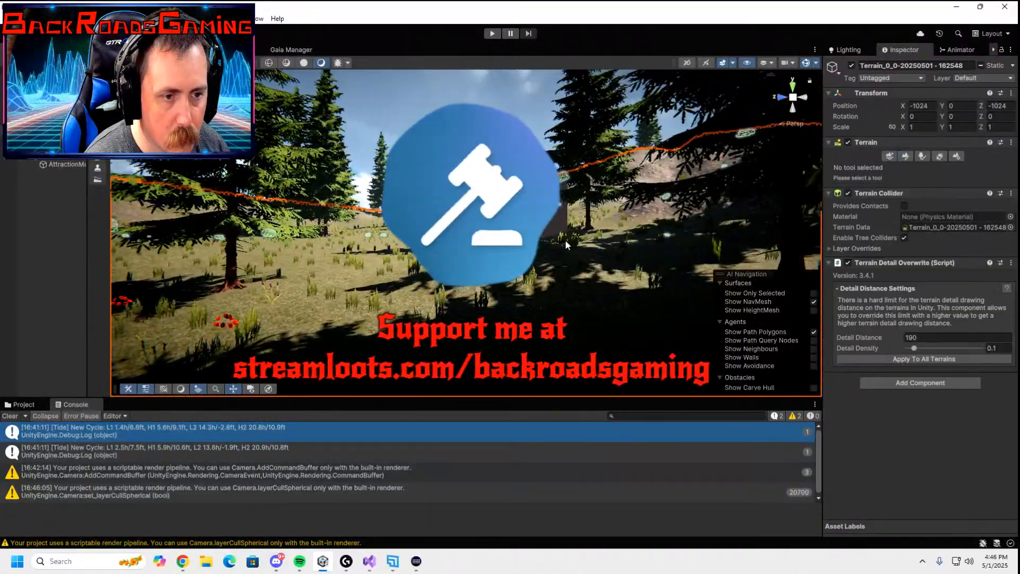
pyautogui.click(561, 227)
pyautogui.moveTo(513, 207); pyautogui.dragTo(473, 208)
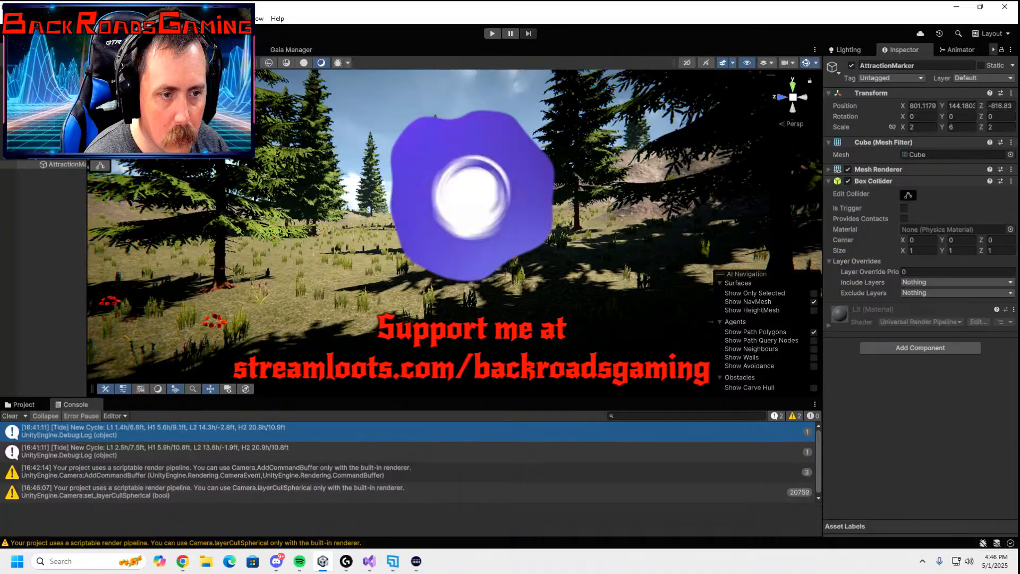
pyautogui.moveTo(415, 183); pyautogui.dragTo(390, 184)
pyautogui.press('a')
pyautogui.moveTo(390, 183); pyautogui.dragTo(436, 193, button='right')
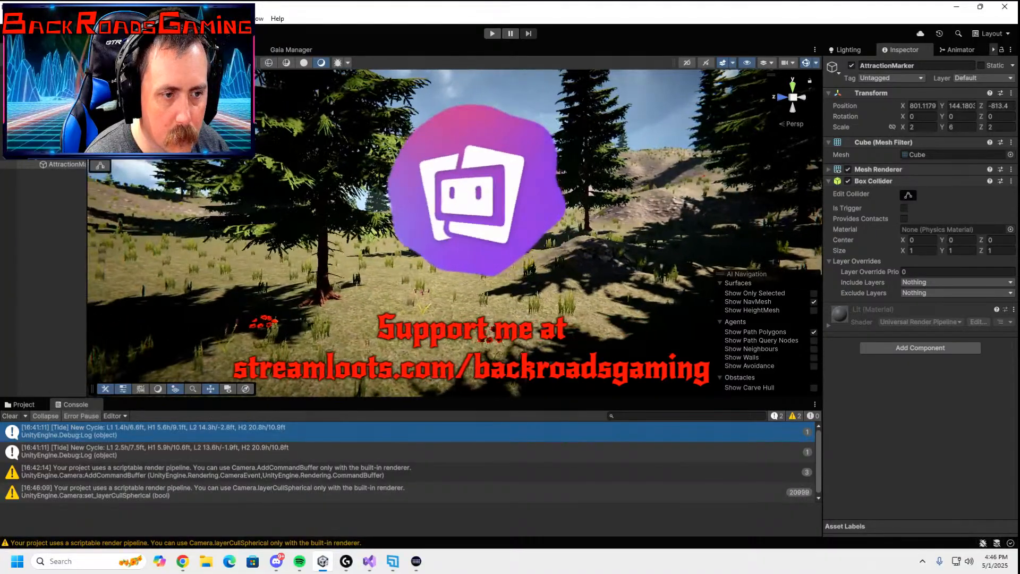
pyautogui.moveTo(482, 226); pyautogui.dragTo(594, 285)
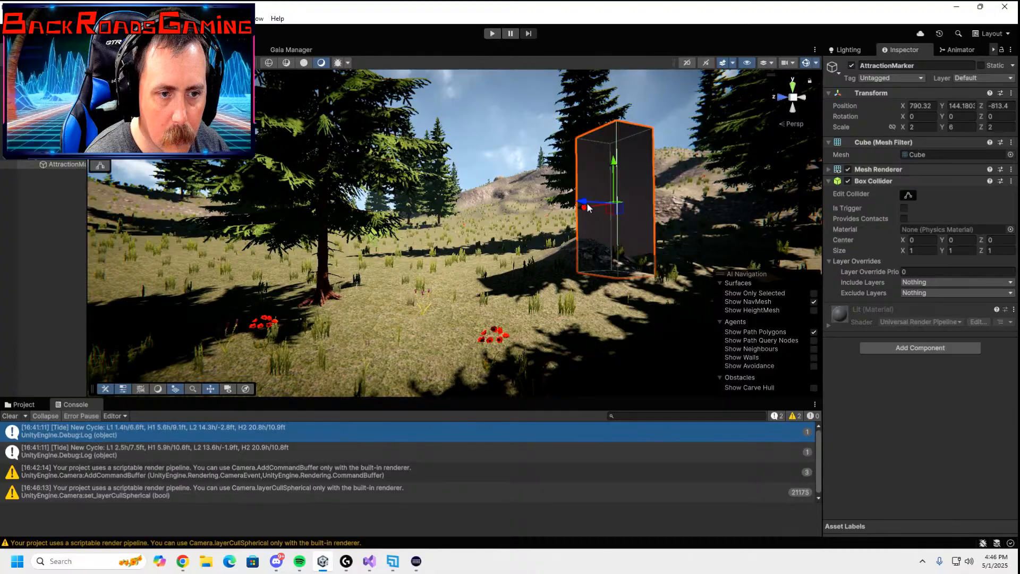
pyautogui.moveTo(589, 207); pyautogui.dragTo(564, 211)
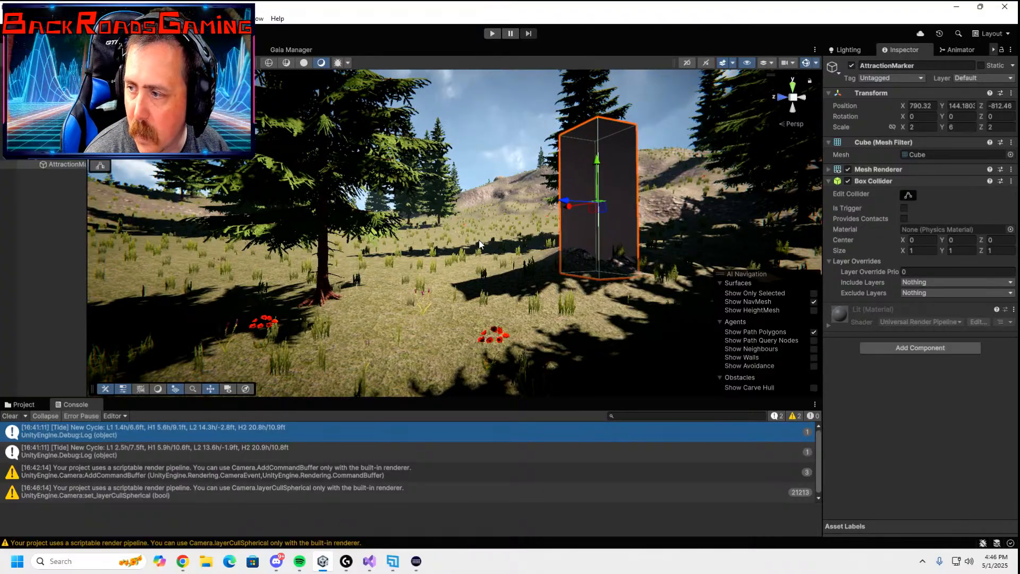
# - Duplicate AttractionMarker, align the copy with a view of the shaded grassy slope among the trees, and set its rotation to 0, 0, 0
pyautogui.moveTo(521, 281); pyautogui.dragTo(1003, 288, button='right')
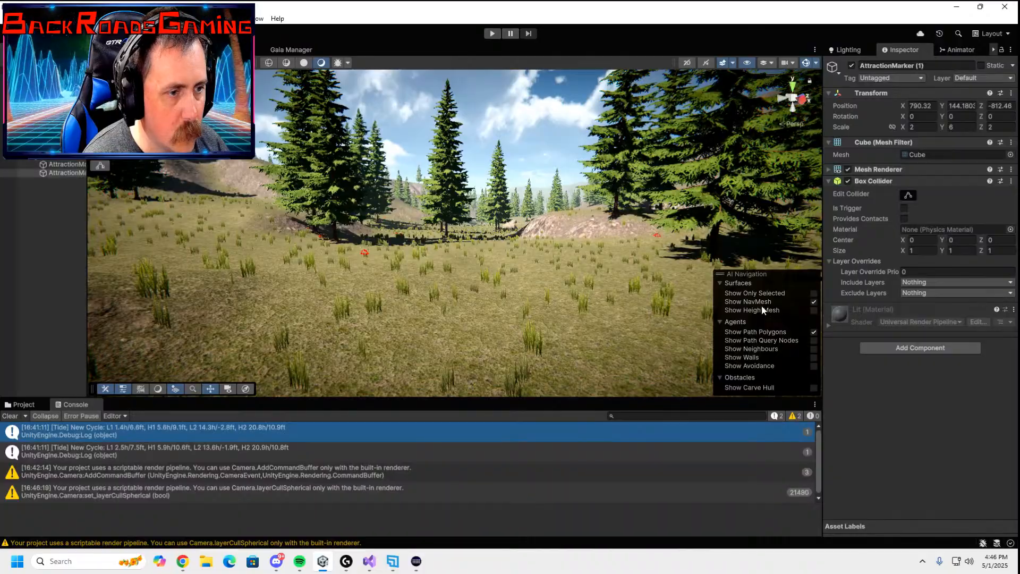
pyautogui.moveTo(572, 261)
pyautogui.mouseDown(button='right')
pyautogui.moveTo(576, 305)
pyautogui.moveTo(560, 265)
pyautogui.mouseUp(button='right')
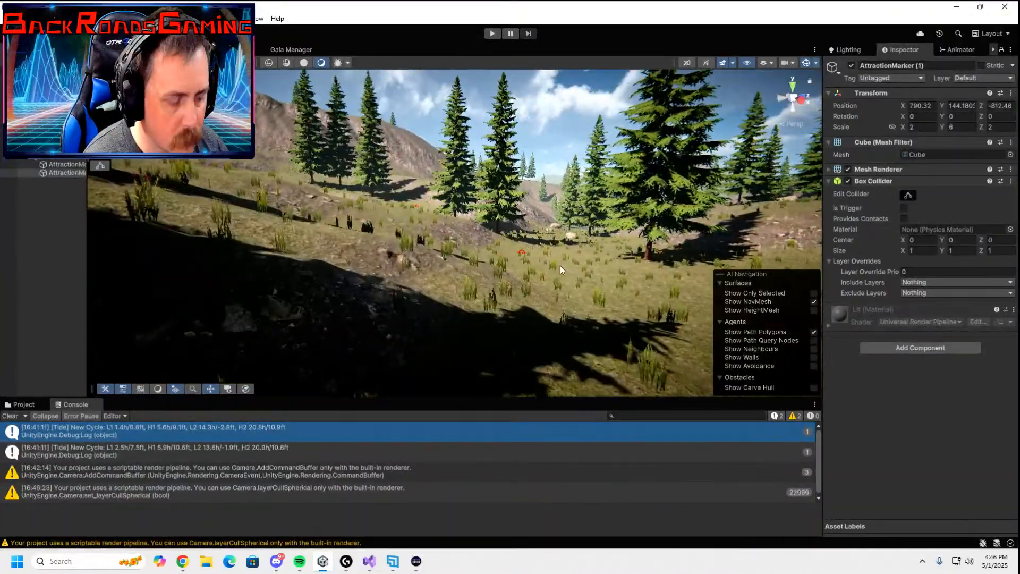
pyautogui.hotkey('ctrl', 'shift', 'f')
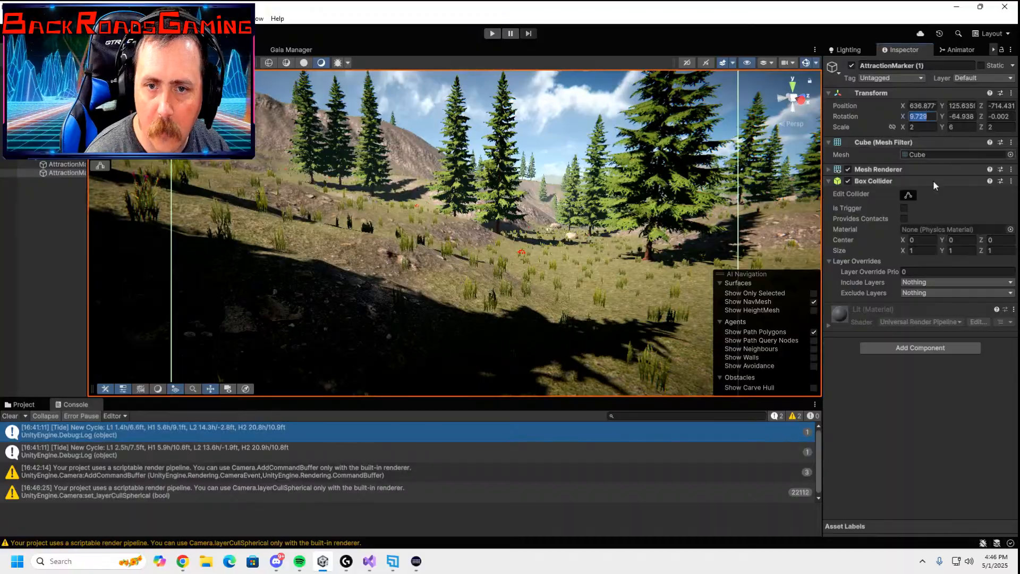
pyautogui.write('0')
pyautogui.press('Tab')
pyautogui.write('0')
pyautogui.press('Tab')
pyautogui.write('0')
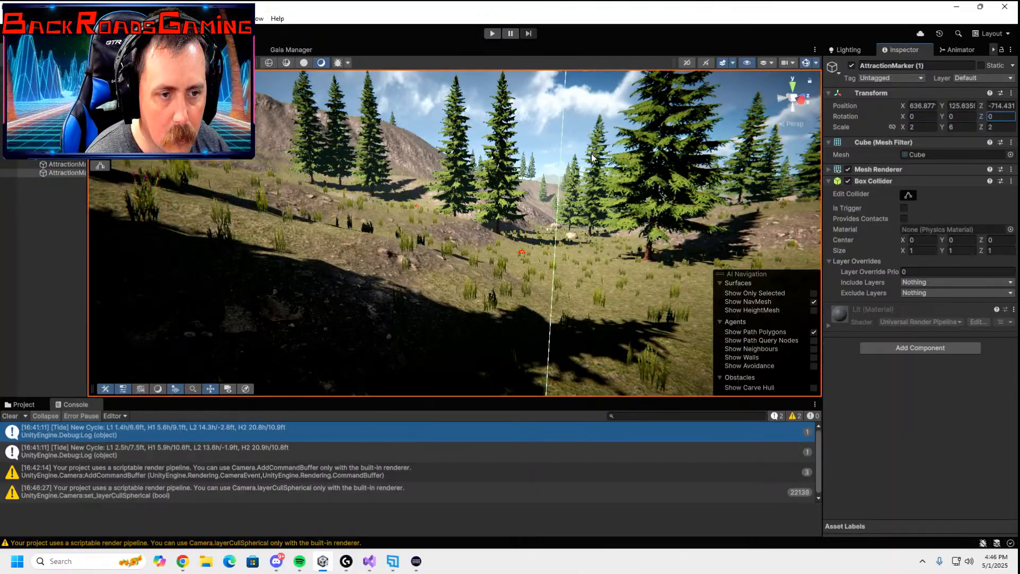
pyautogui.write('f')
# - Duplicate AttractionMarker (1), align the copy with a view down the valley toward the water, and set its rotation to 0, 0, 0
pyautogui.moveTo(529, 224); pyautogui.dragTo(751, 260, button='right')
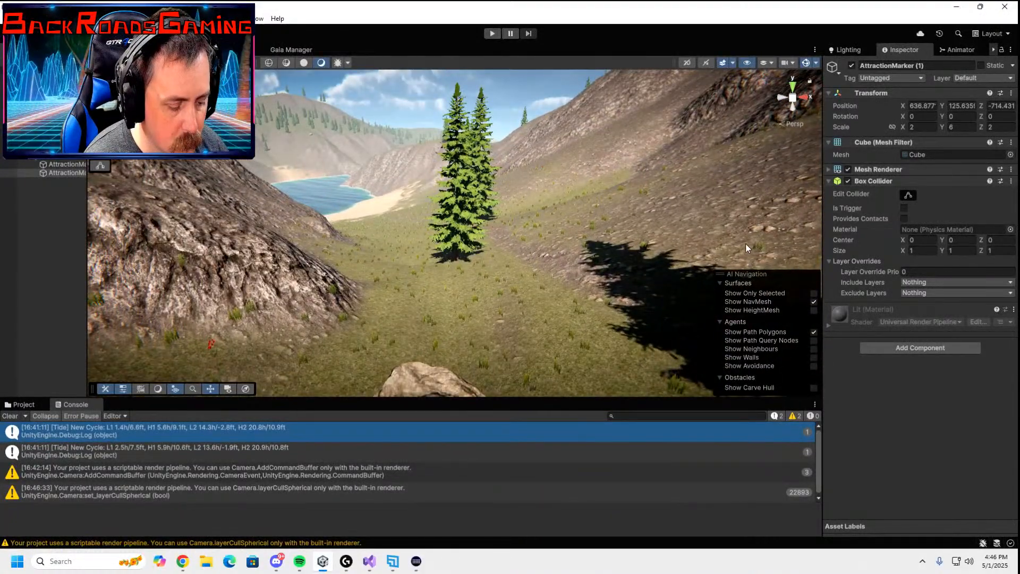
pyautogui.hotkey('ctrl', 'd')
pyautogui.hotkey('ctrl', 'shift', 'f')
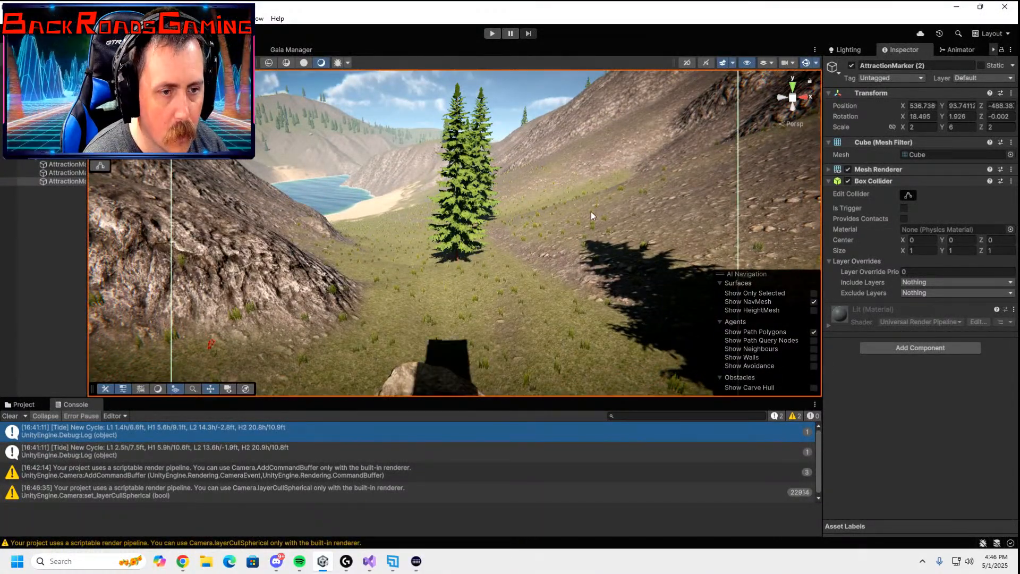
pyautogui.write('0')
pyautogui.press('Tab')
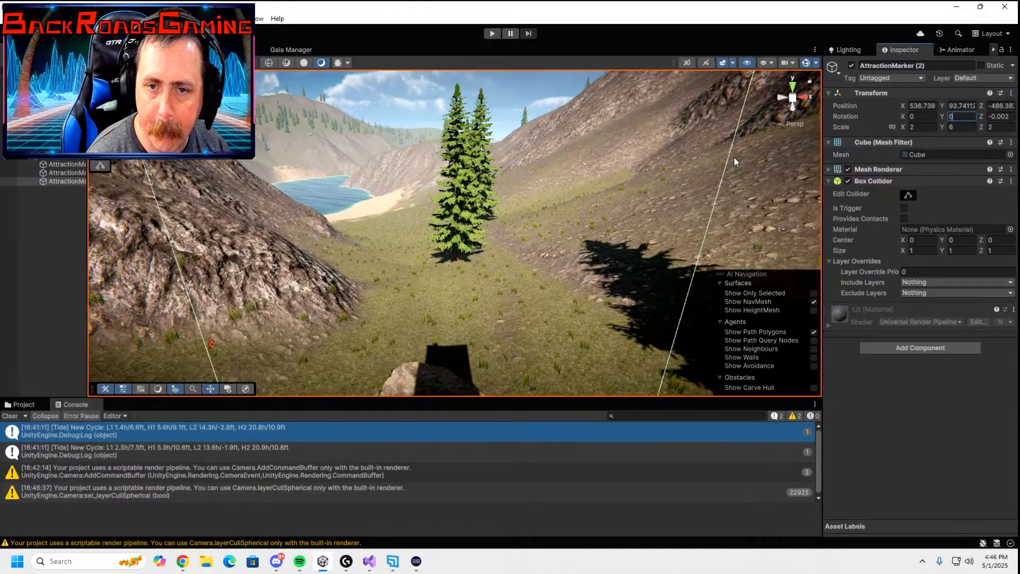
pyautogui.write('0')
pyautogui.press('Tab')
pyautogui.write('0')
pyautogui.press('Return')
pyautogui.press('f')
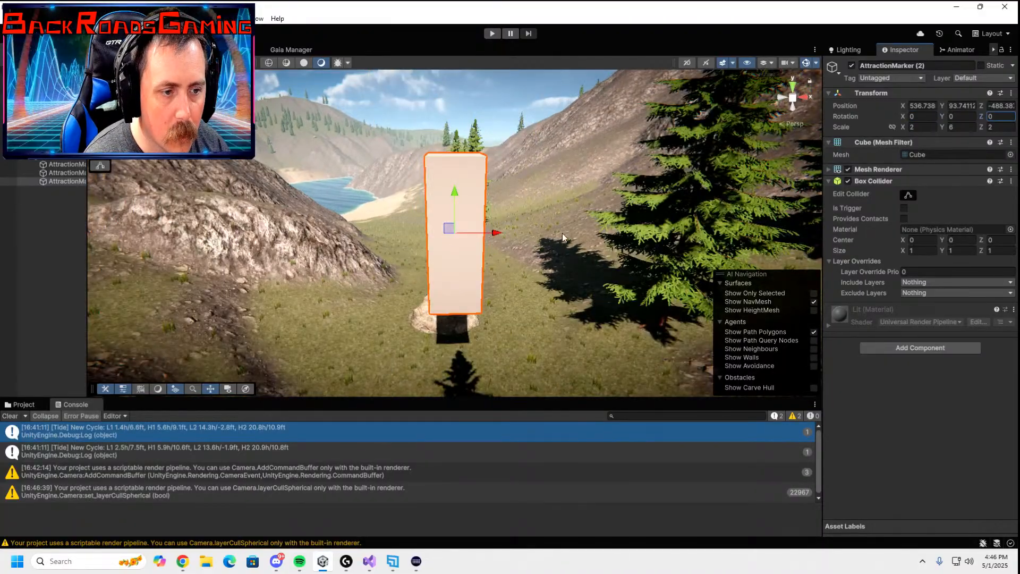
# - Lower AttractionMarker (2) to the ground near the boulder and shift it to about X 538.75 and Y 88.83
pyautogui.moveTo(340, 159); pyautogui.dragTo(484, 204, button='right')
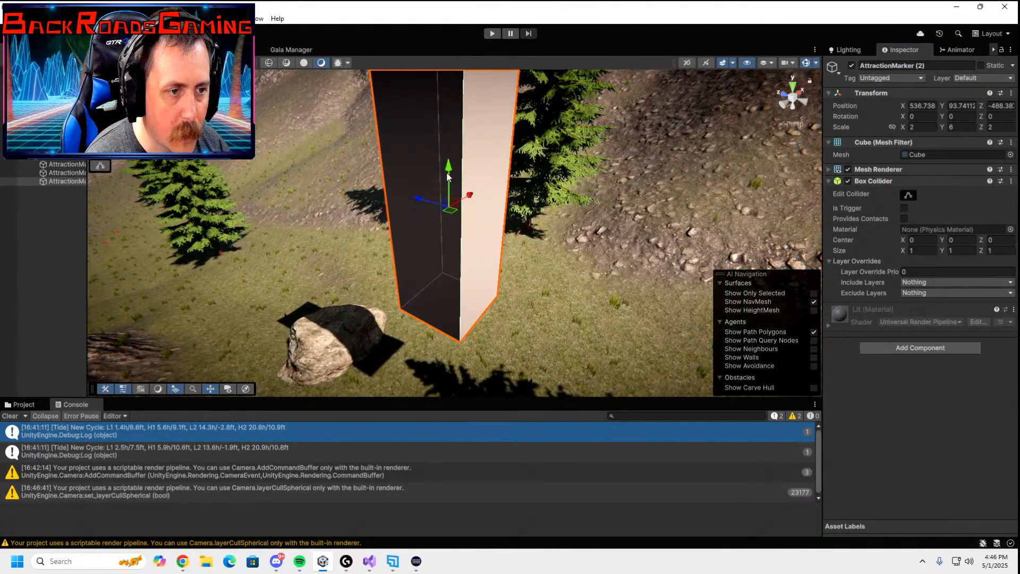
pyautogui.moveTo(447, 177); pyautogui.dragTo(476, 292)
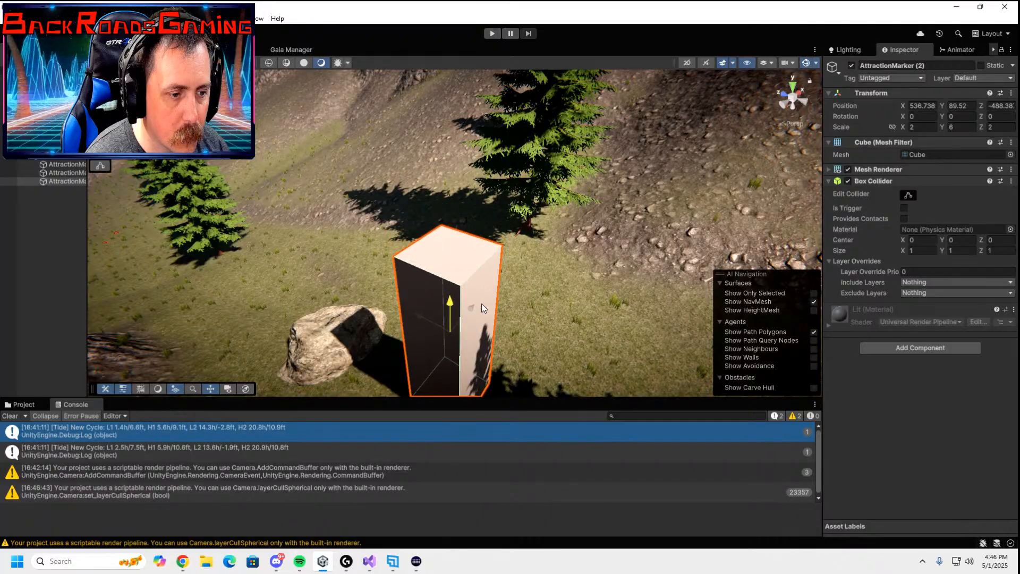
pyautogui.moveTo(518, 321); pyautogui.dragTo(610, 249, button='middle')
pyautogui.scroll(2, 610, 249)
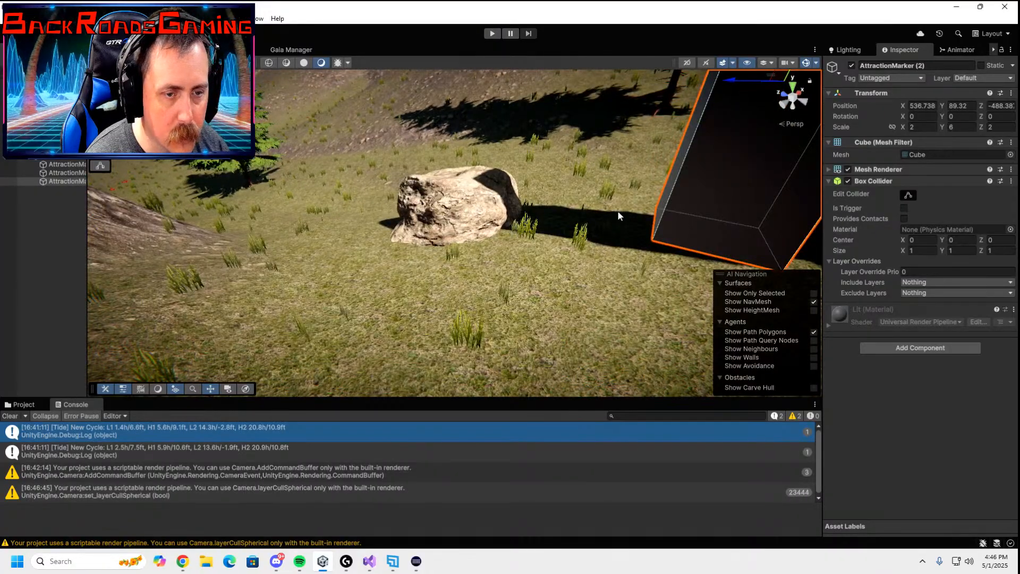
pyautogui.scroll(-5, 619, 208)
pyautogui.moveTo(624, 192); pyautogui.dragTo(838, 168, button='right')
pyautogui.press('a')
pyautogui.moveTo(482, 230); pyautogui.dragTo(485, 201)
# - Place a copy of AttractionMarker (2) on the grassy headland with rotation 0, 0, 0 and lower it to about Y 93.09
pyautogui.moveTo(485, 201); pyautogui.dragTo(140, 257, button='right')
pyautogui.press('s')
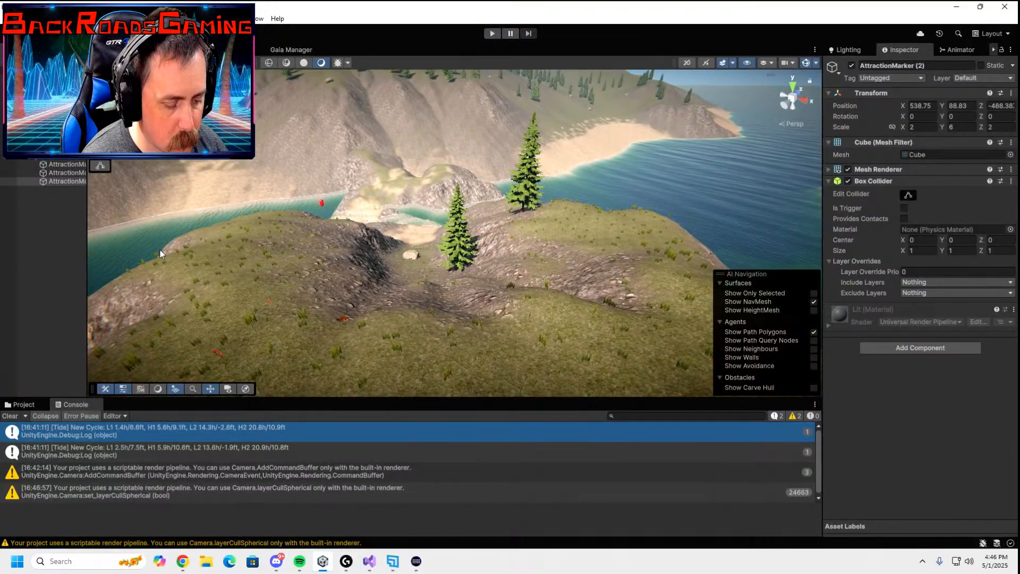
pyautogui.hotkey('ctrl', 'd')
pyautogui.hotkey('ctrl', 'shift', 'f')
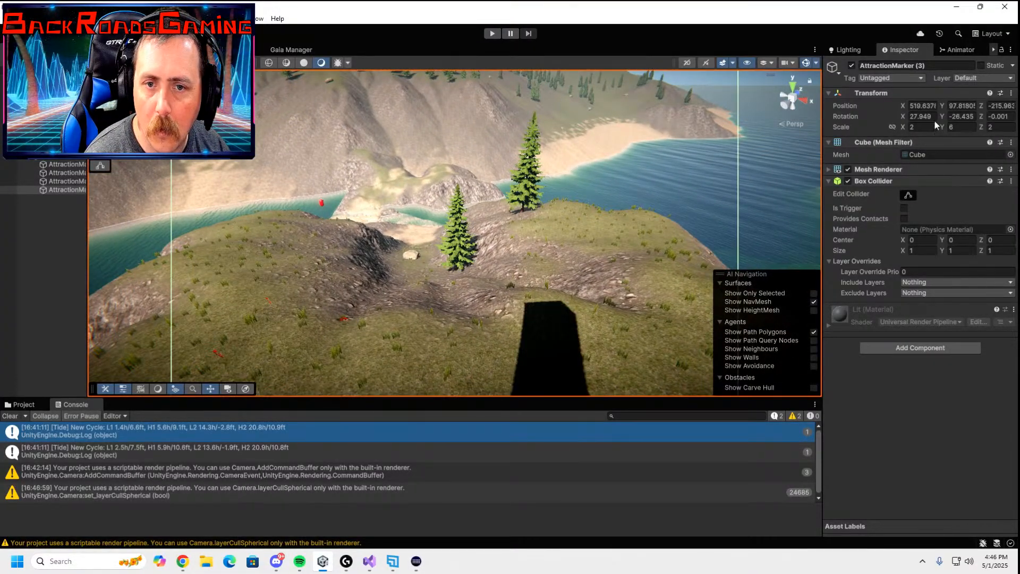
pyautogui.click(930, 116)
pyautogui.write('0')
pyautogui.press('Tab')
pyautogui.write('0')
pyautogui.press('Tab')
pyautogui.write('0')
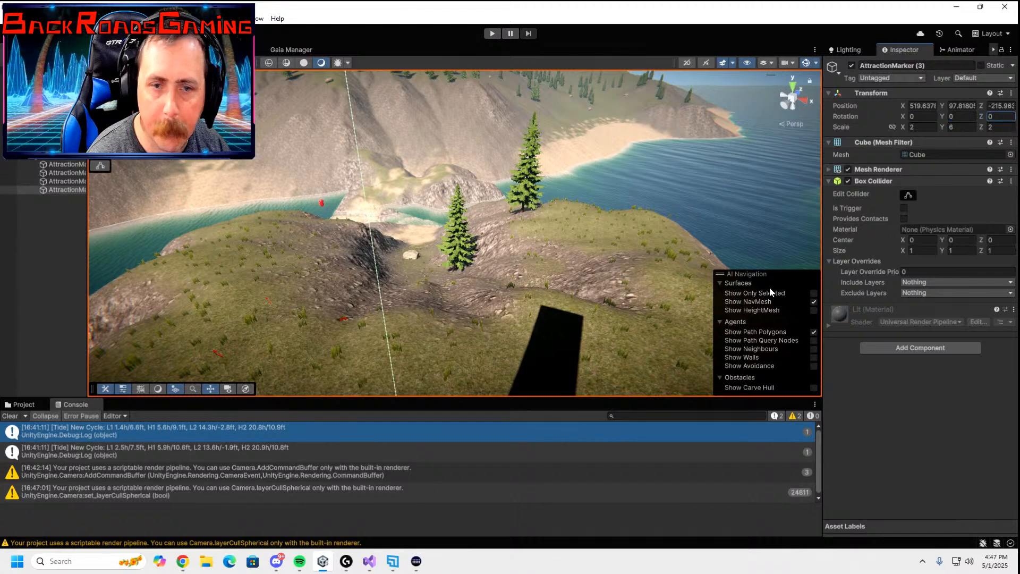
pyautogui.scroll(-5, 609, 241)
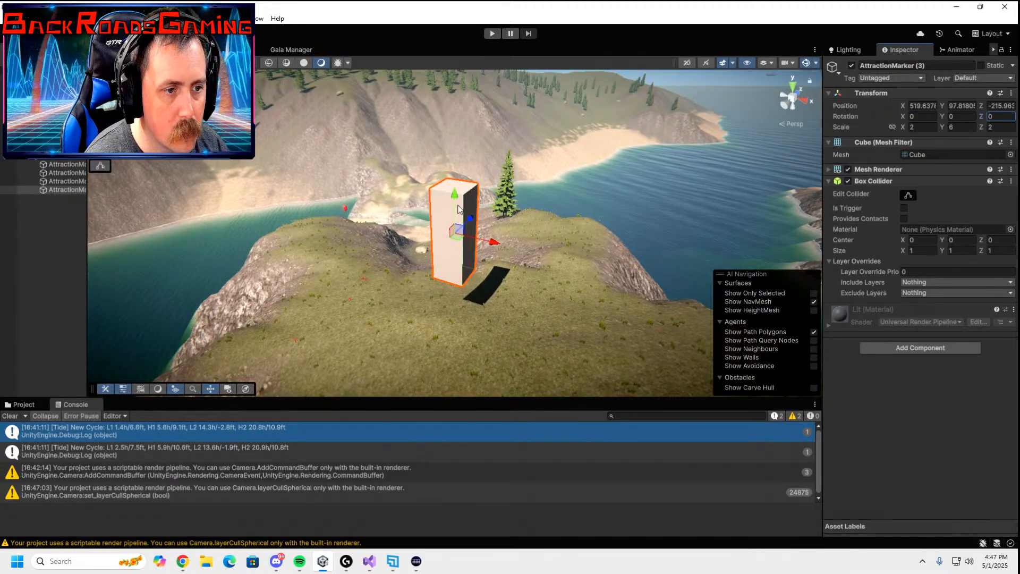
pyautogui.moveTo(458, 209); pyautogui.dragTo(487, 260)
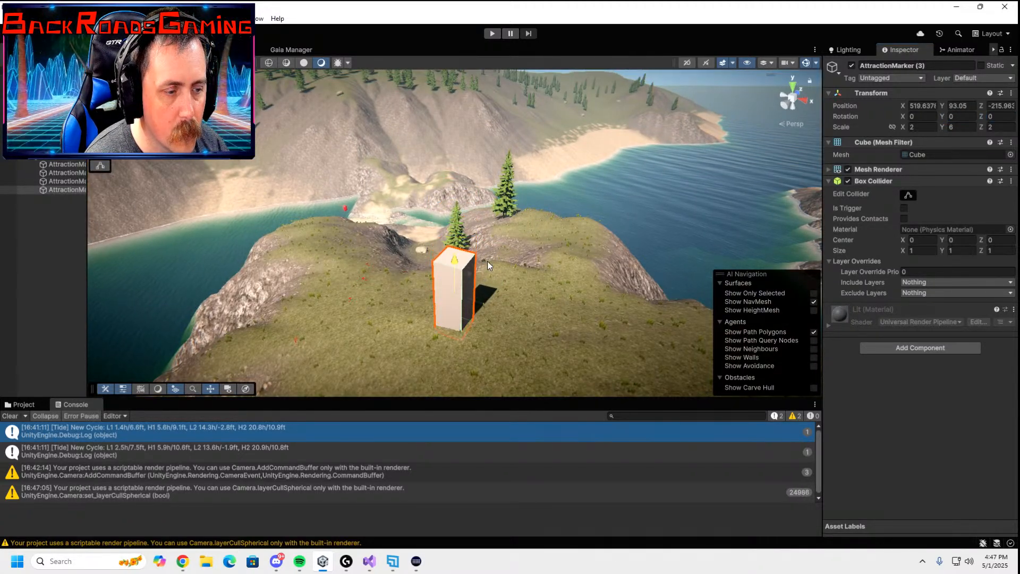
# - Create an empty child object under Markers and name it MountainMainIsland
pyautogui.rightClick(67, 158)
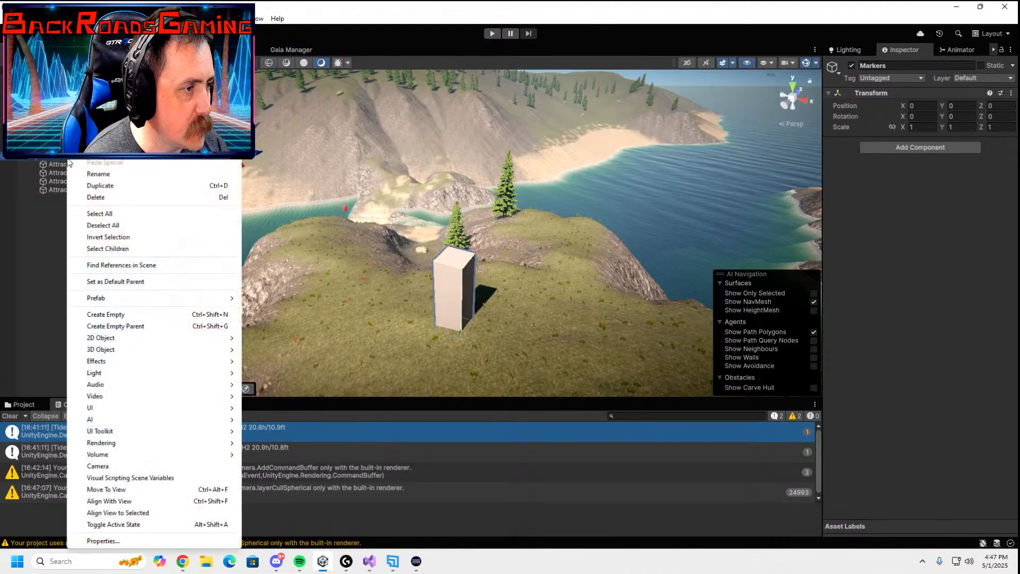
pyautogui.click(136, 314)
pyautogui.write('M')
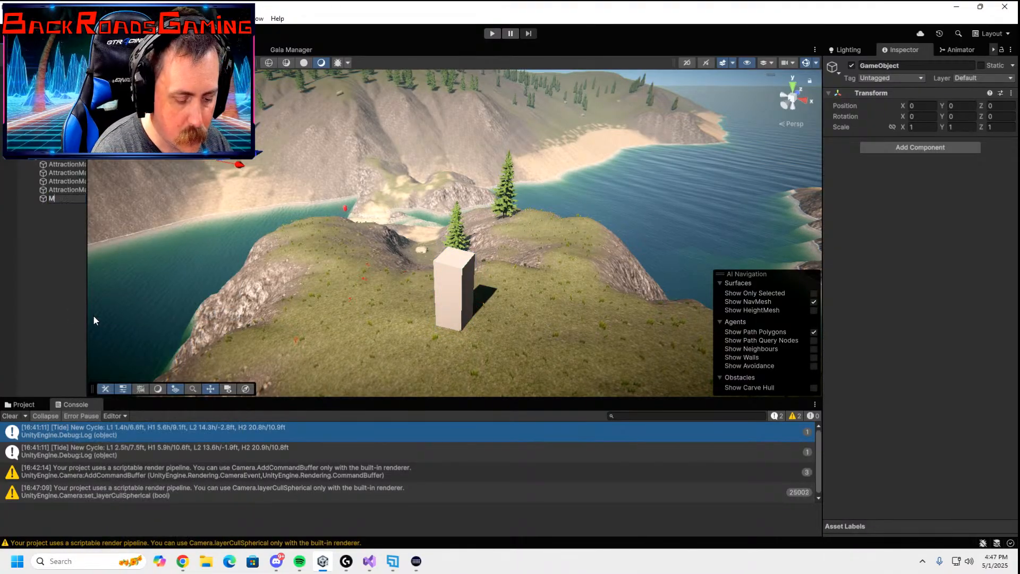
pyautogui.write('ountainMainIsland')
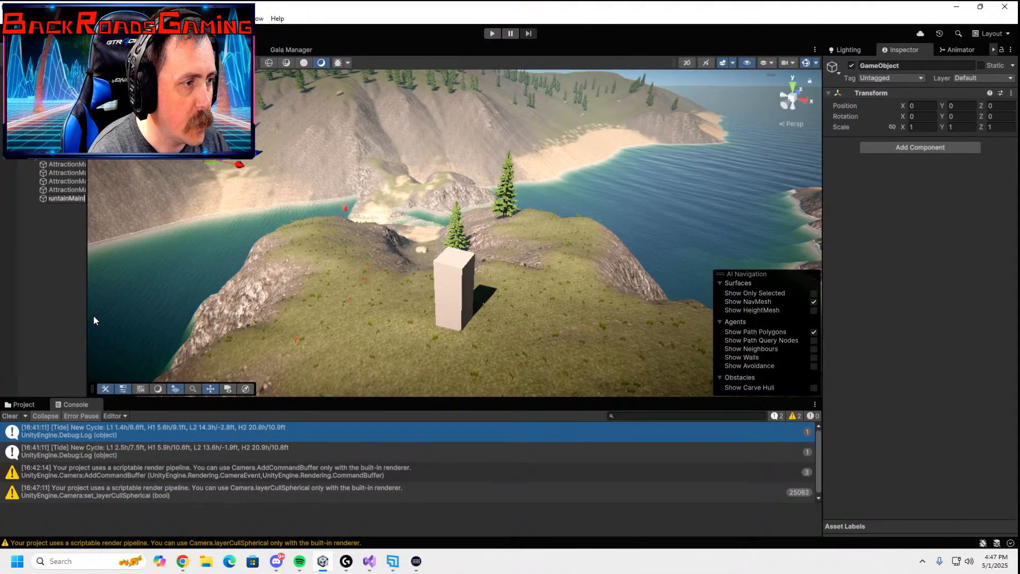
pyautogui.press('Return')
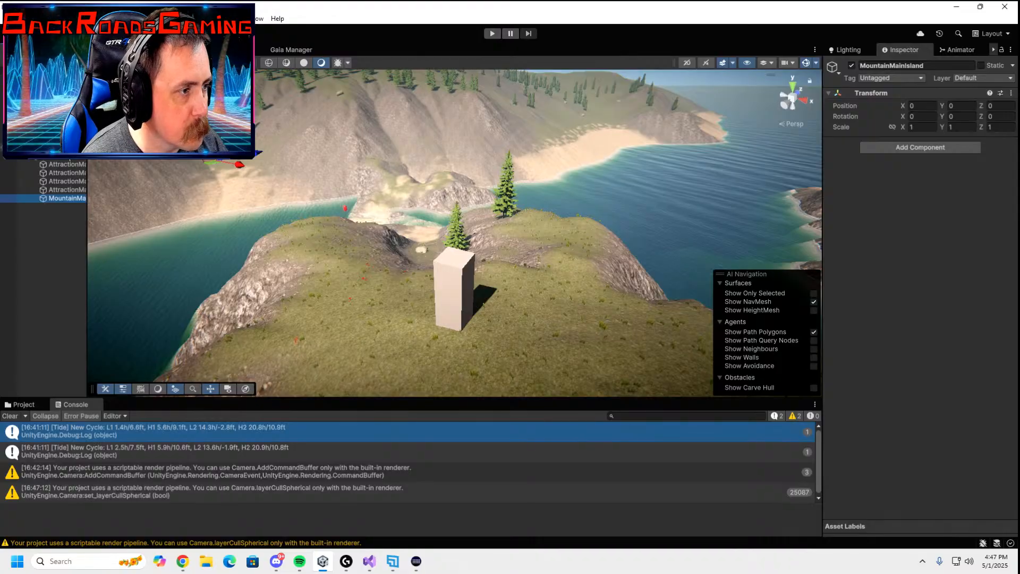
# - Parent all four attraction markers to MountainMainIsland
pyautogui.click(64, 164)
pyautogui.keyDown('shift'); pyautogui.click(82, 190); pyautogui.keyUp('shift')
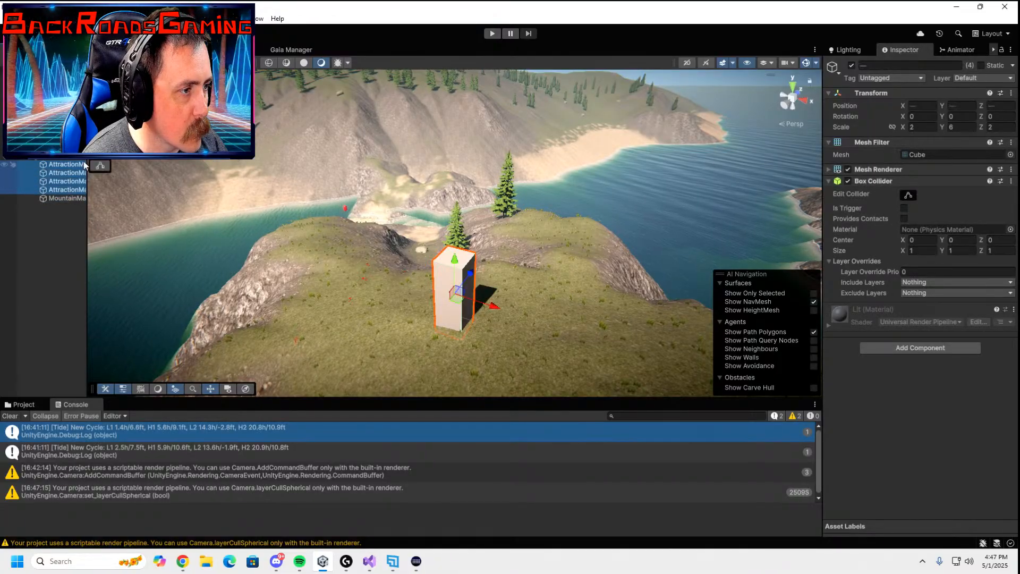
pyautogui.click(80, 166)
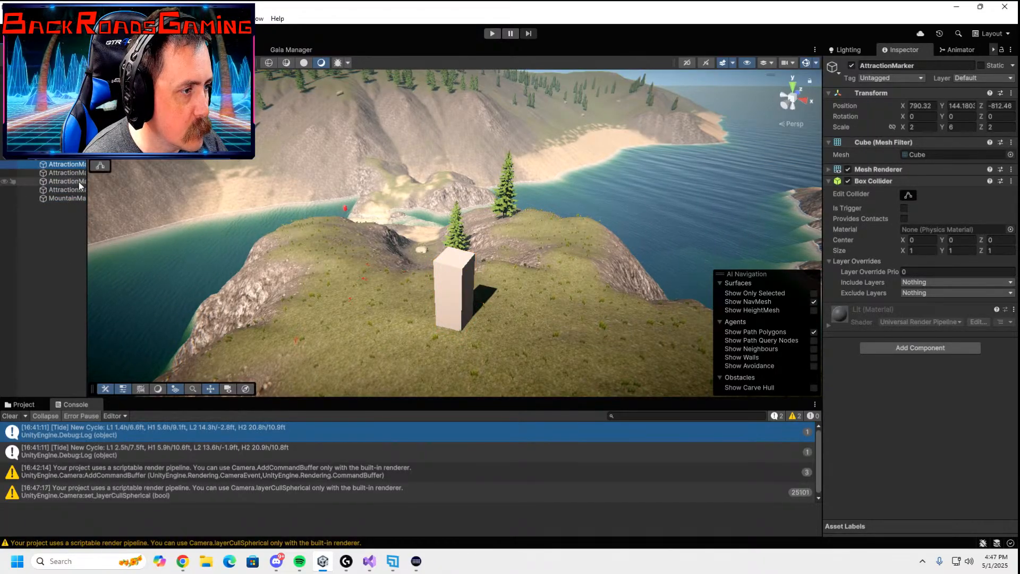
pyautogui.press('f')
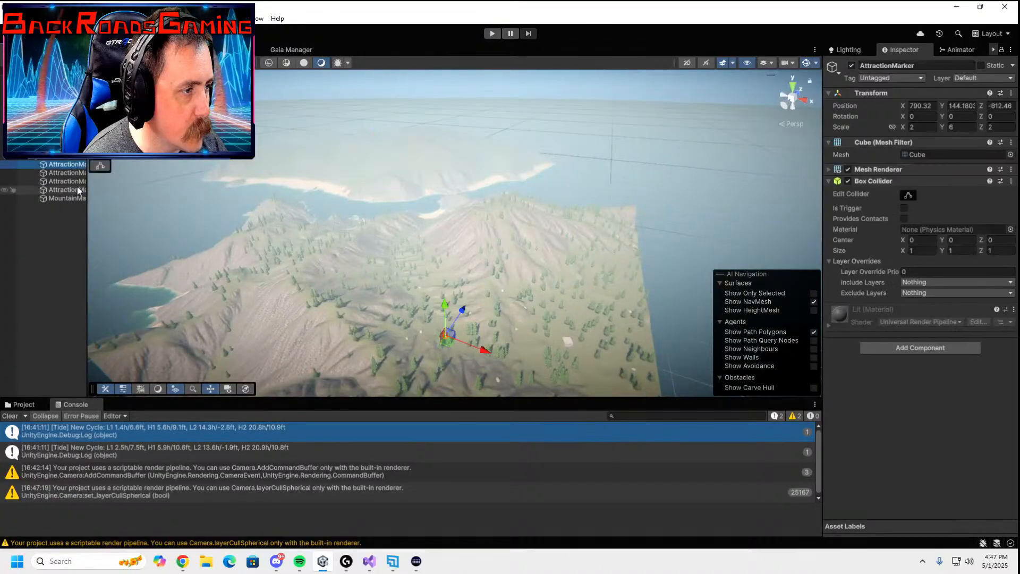
pyautogui.moveTo(76, 179); pyautogui.dragTo(75, 199)
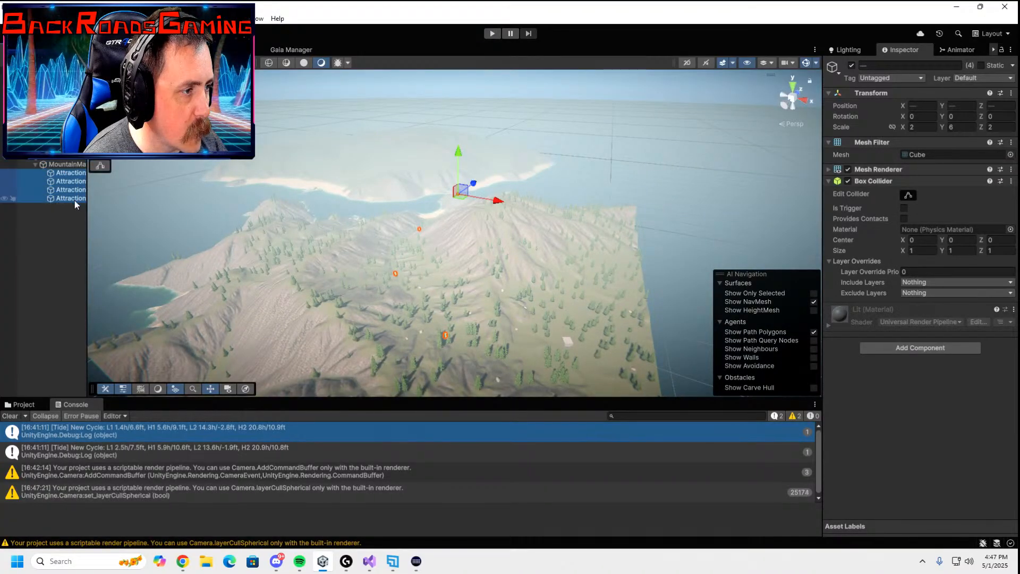
# - View the first and last markers in the MountainMainIsland group up close
pyautogui.click(75, 173)
pyautogui.press('f')
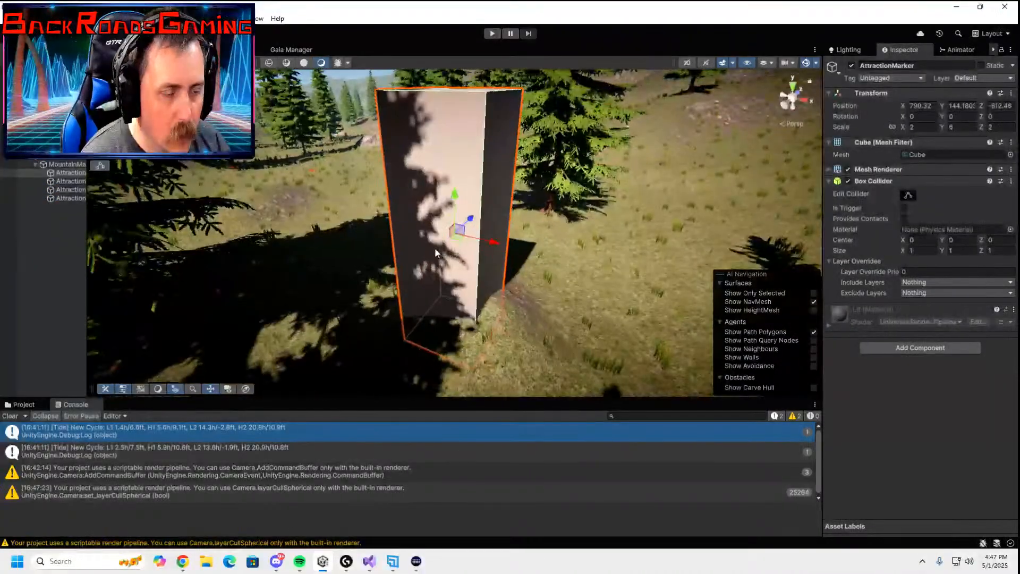
pyautogui.click(69, 198)
pyautogui.press('f')
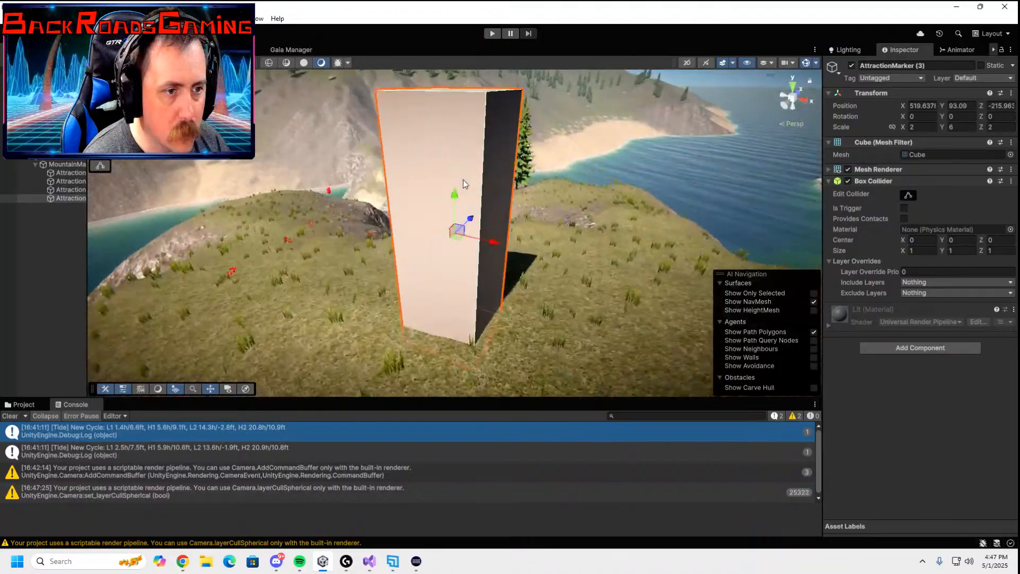
# - Duplicate AttractionMarker (3), take the copy out of the MountainMainIsland group, and collapse that group
pyautogui.moveTo(462, 160); pyautogui.dragTo(403, 160, button='right')
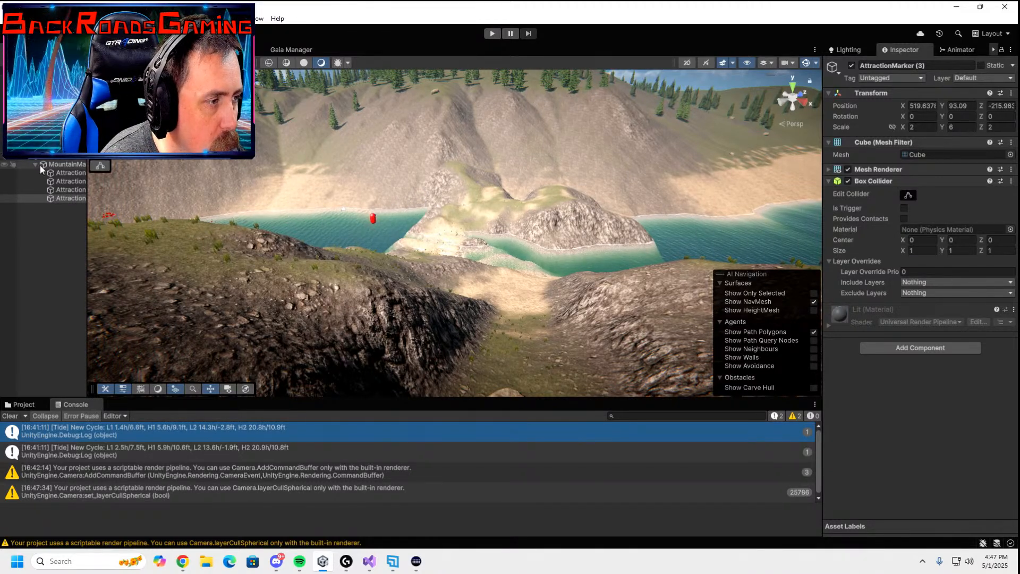
pyautogui.click(58, 198)
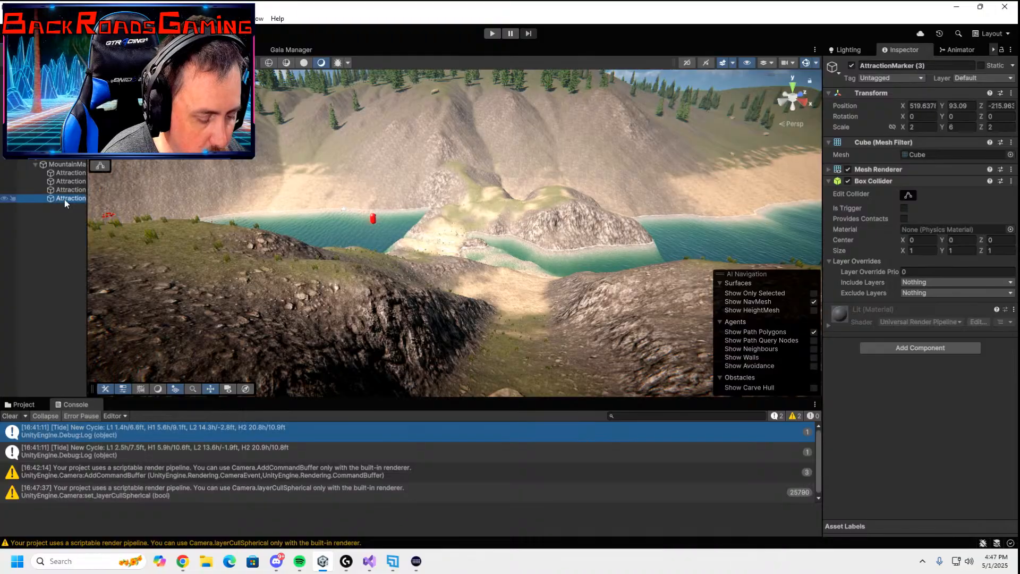
pyautogui.hotkey('ctrl', 'd')
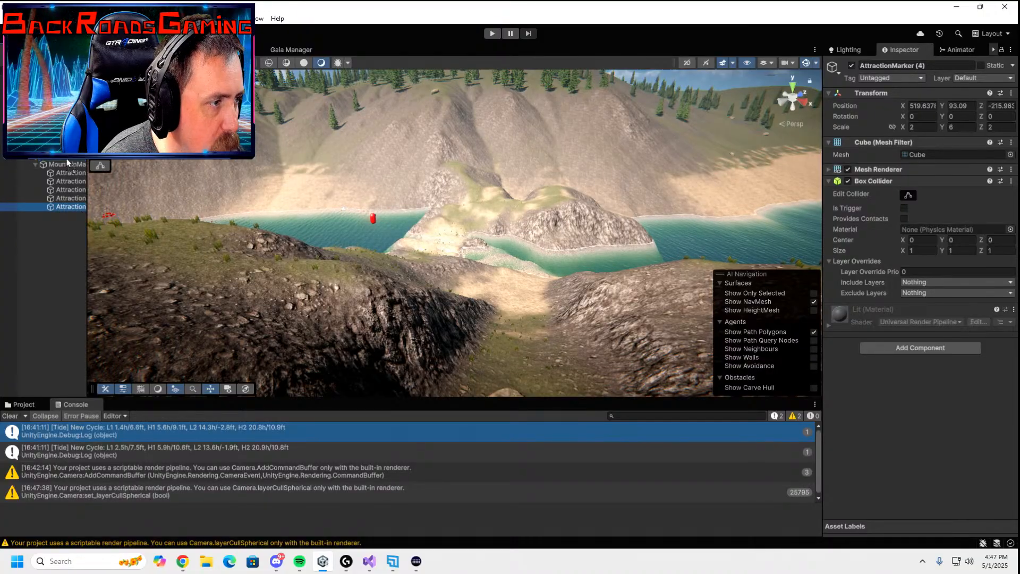
pyautogui.click(34, 165)
# - Place AttractionMarker (4) on the rocky slope above the beach with rotation 0, 0, 0 and lower it to about Y 65.82
pyautogui.moveTo(524, 305); pyautogui.dragTo(676, 251, button='right')
pyautogui.press('w')
pyautogui.hotkey('ctrl', 'shift', 'f')
pyautogui.press('f')
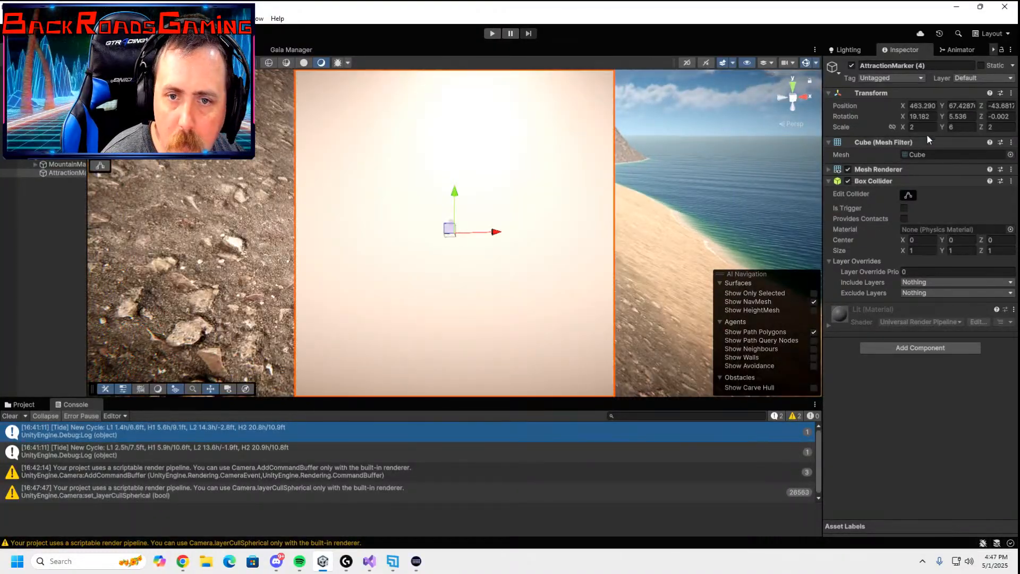
pyautogui.click(931, 117)
pyautogui.write('0')
pyautogui.press('Tab')
pyautogui.write('0')
pyautogui.press('Tab')
pyautogui.write('0')
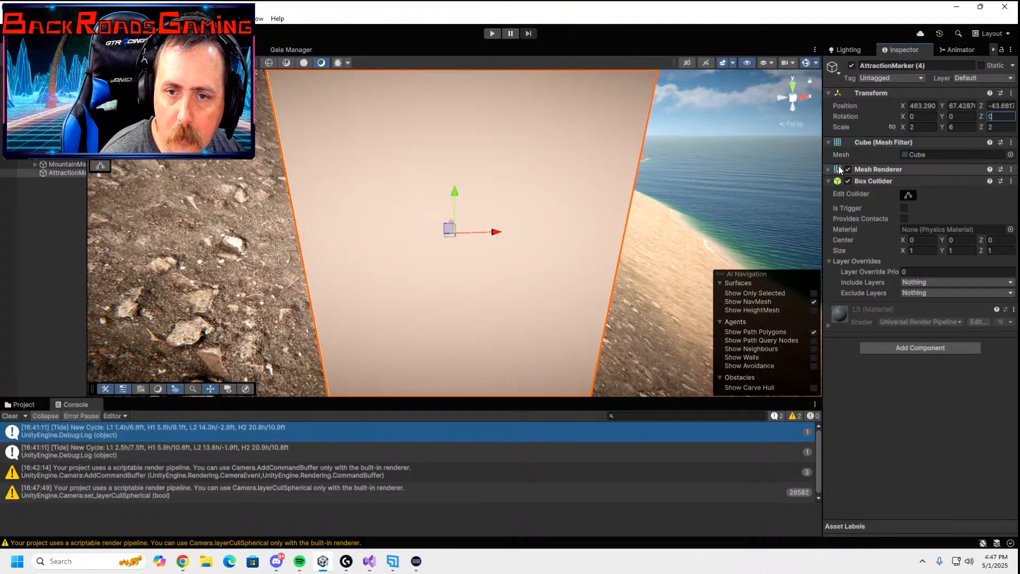
pyautogui.scroll(-5, 588, 190)
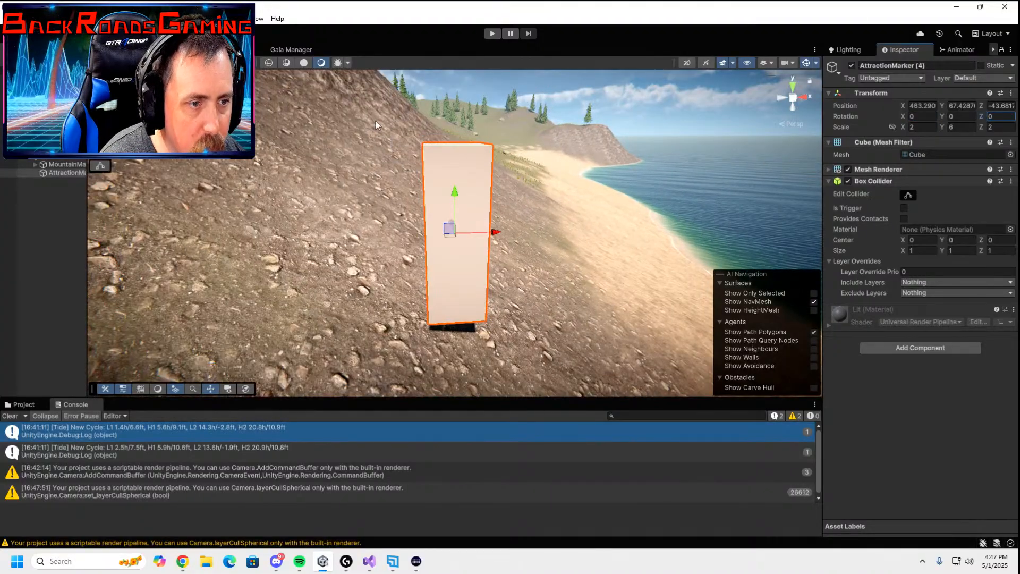
pyautogui.moveTo(455, 195); pyautogui.dragTo(481, 239)
# - Create an empty child object under Buildings and name it MainVillage
pyautogui.moveTo(531, 267); pyautogui.dragTo(702, 135, button='right')
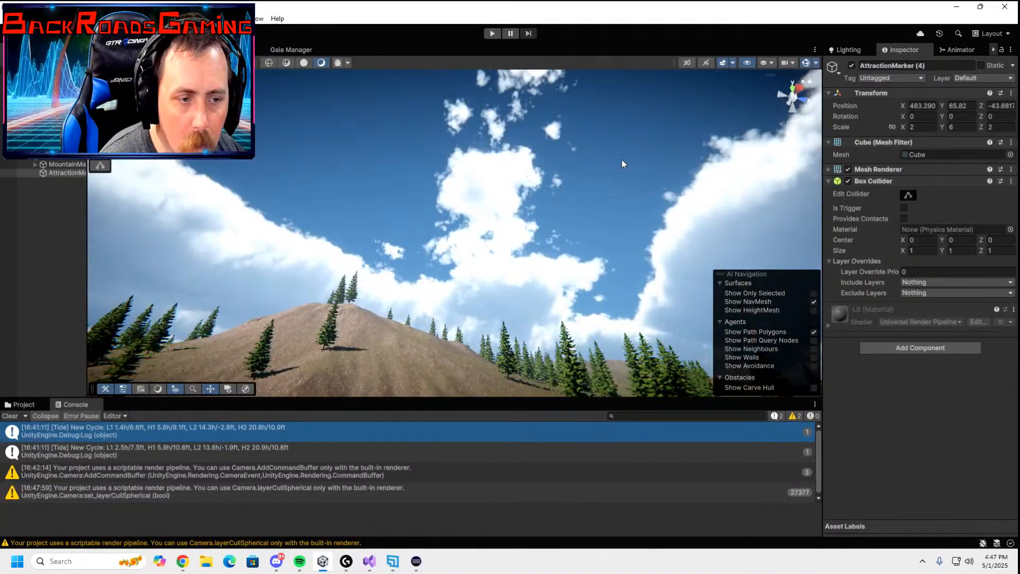
pyautogui.moveTo(623, 164); pyautogui.dragTo(551, 313, button='right')
pyautogui.press('w')
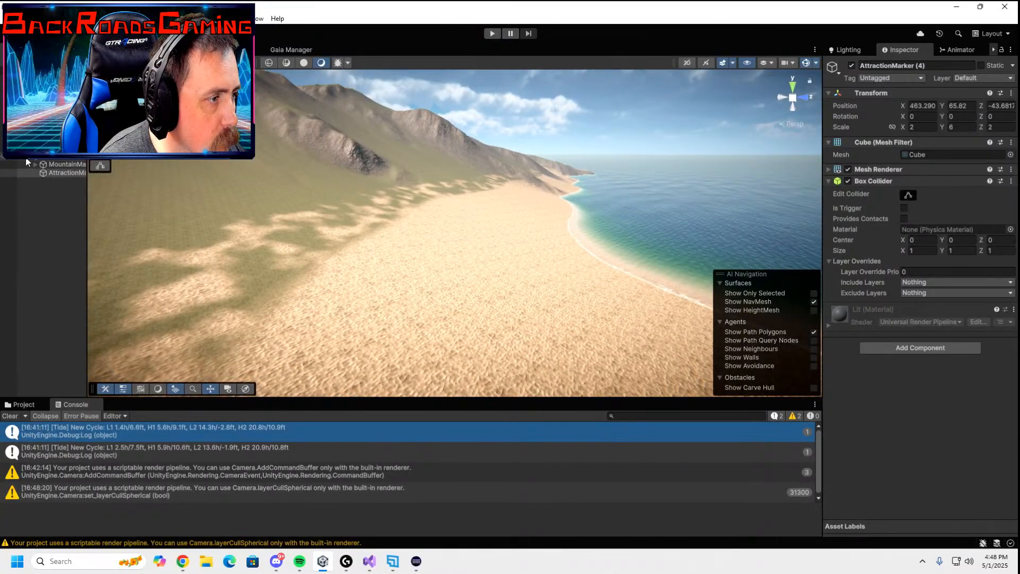
pyautogui.rightClick(67, 156)
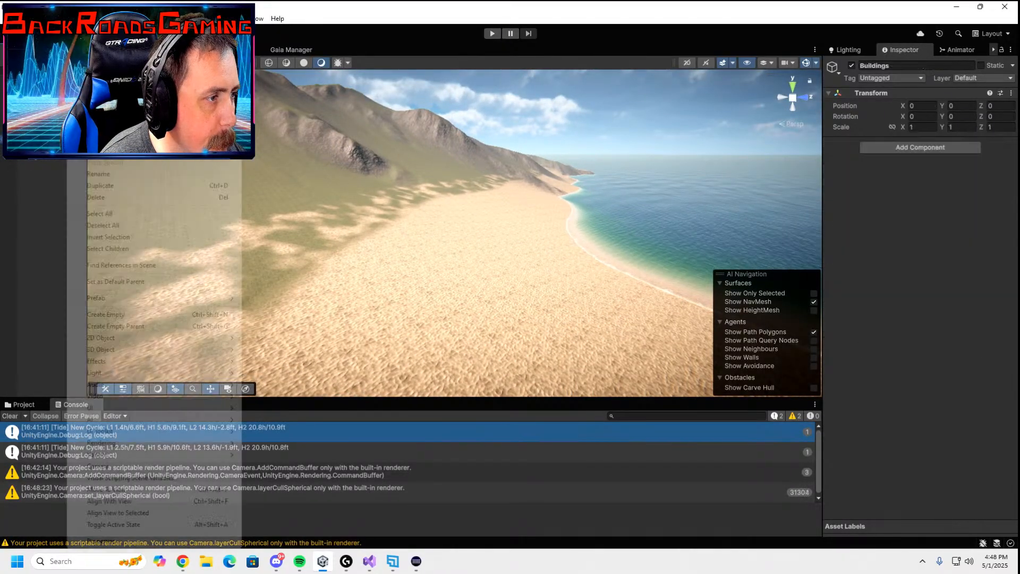
pyautogui.click(137, 313)
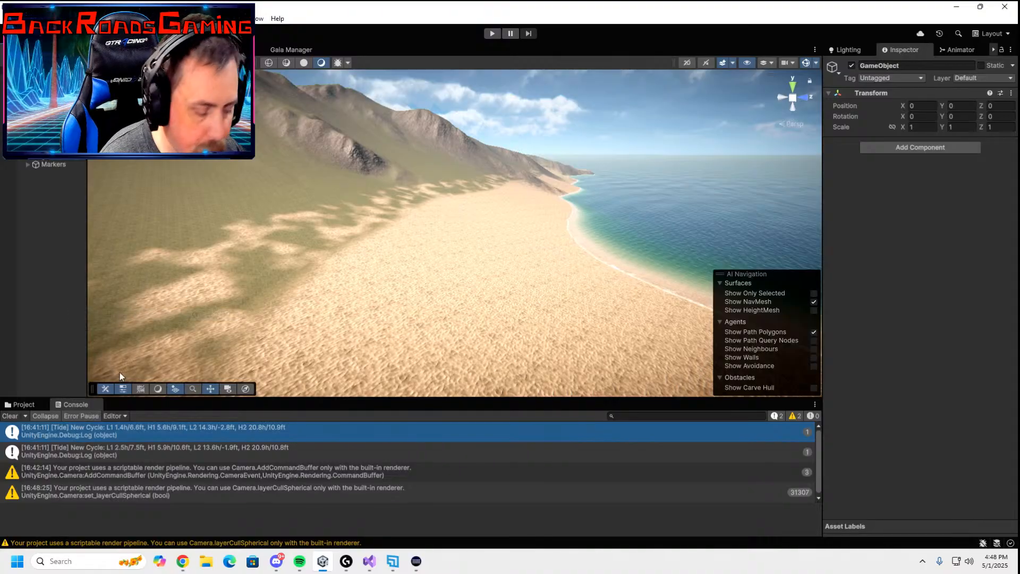
pyautogui.write('MainVillage')
pyautogui.press('Return')
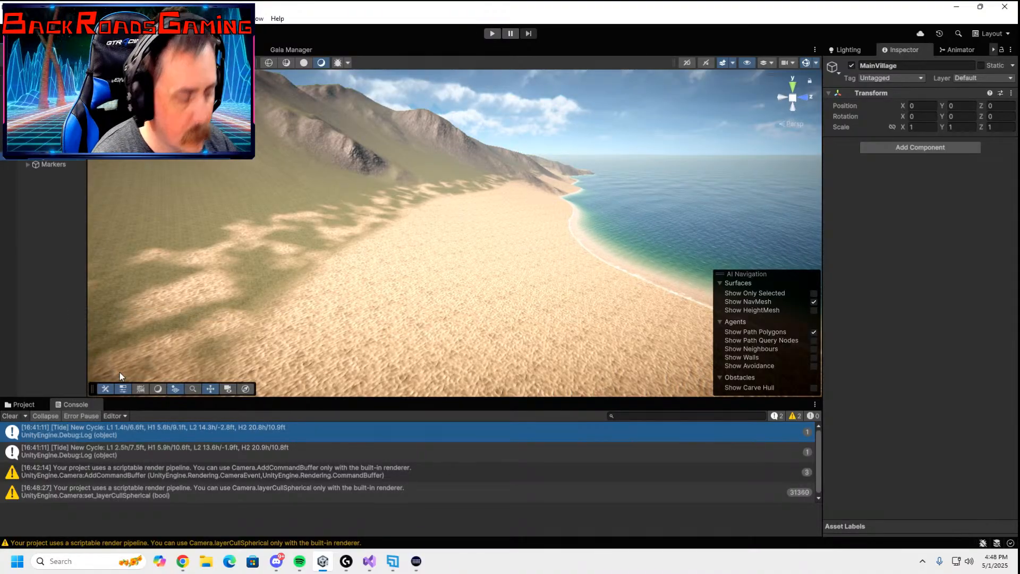
# - Duplicate MainVillage and rename the copy "outcroup buildings"
pyautogui.hotkey('ctrl', 'd')
pyautogui.press('F2')
pyautogui.write('out')
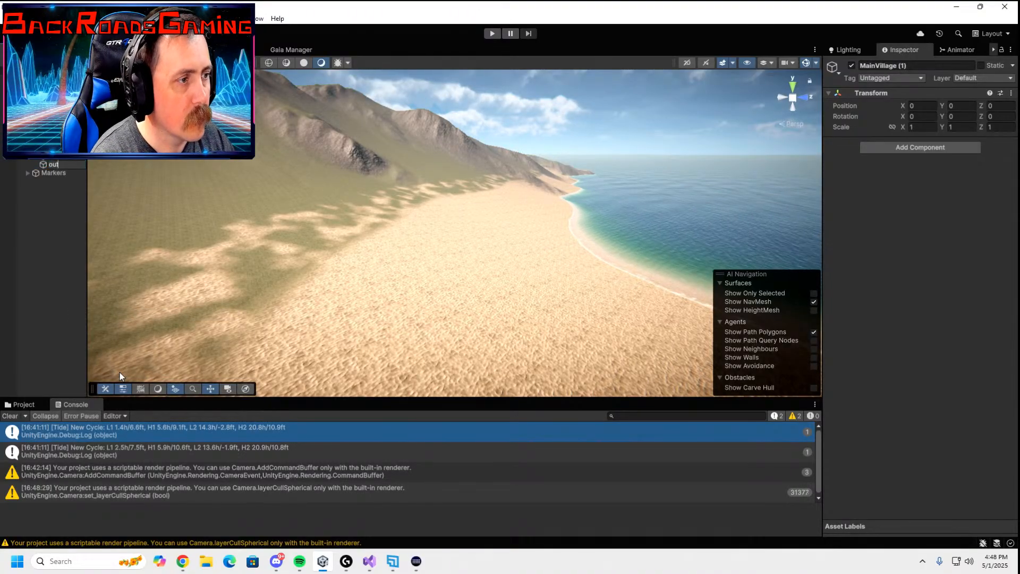
pyautogui.write('croup buildings')
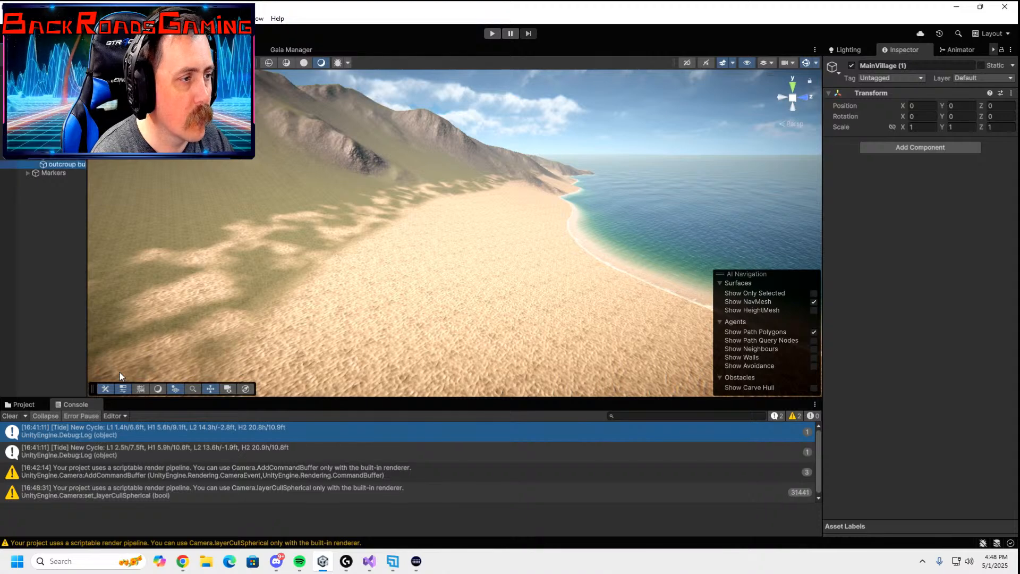
pyautogui.press('Return')
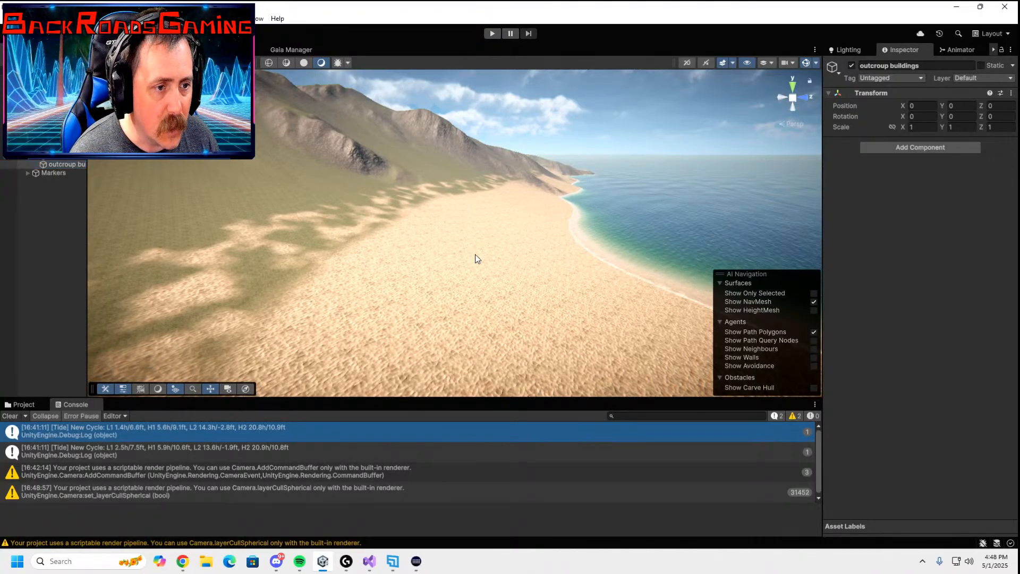
# - Run the scene in Play mode and walk the player capsule up the grassy ridge to the tall marker block
pyautogui.moveTo(469, 255); pyautogui.dragTo(148, 267, button='right')
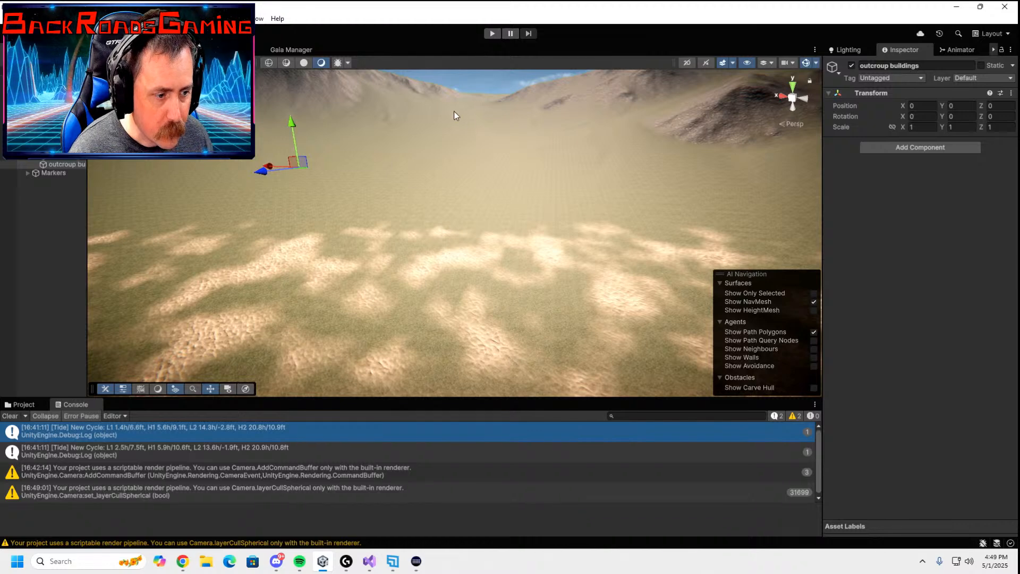
pyautogui.click(487, 35)
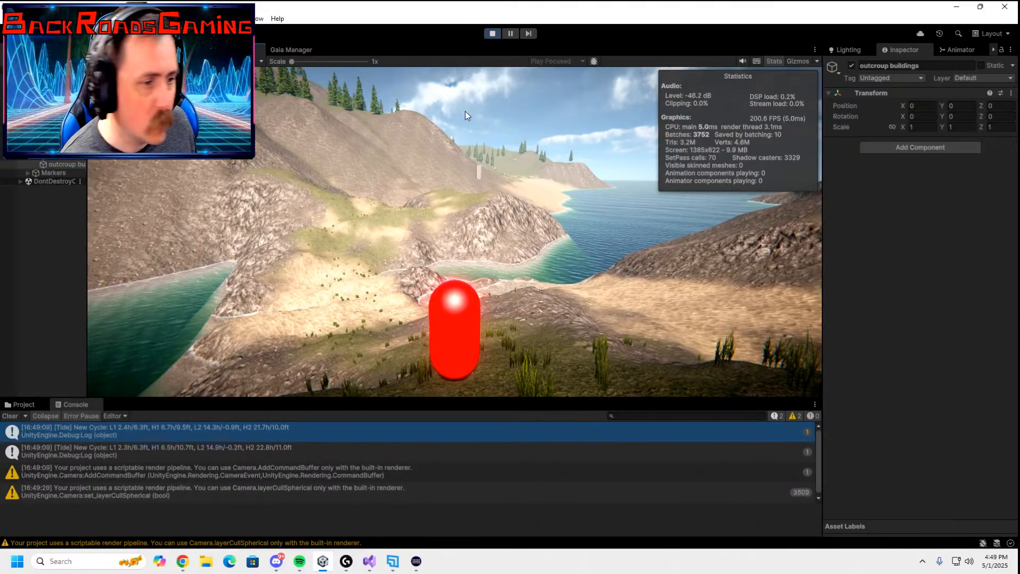
pyautogui.moveTo(395, 266); pyautogui.dragTo(622, 237, button='right')
pyautogui.press('w')
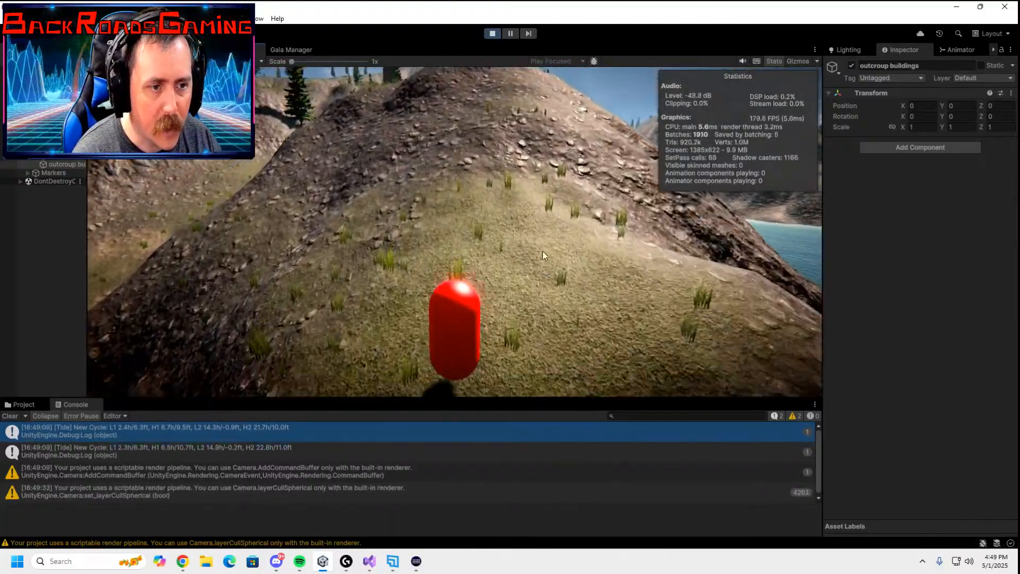
pyautogui.press('w')
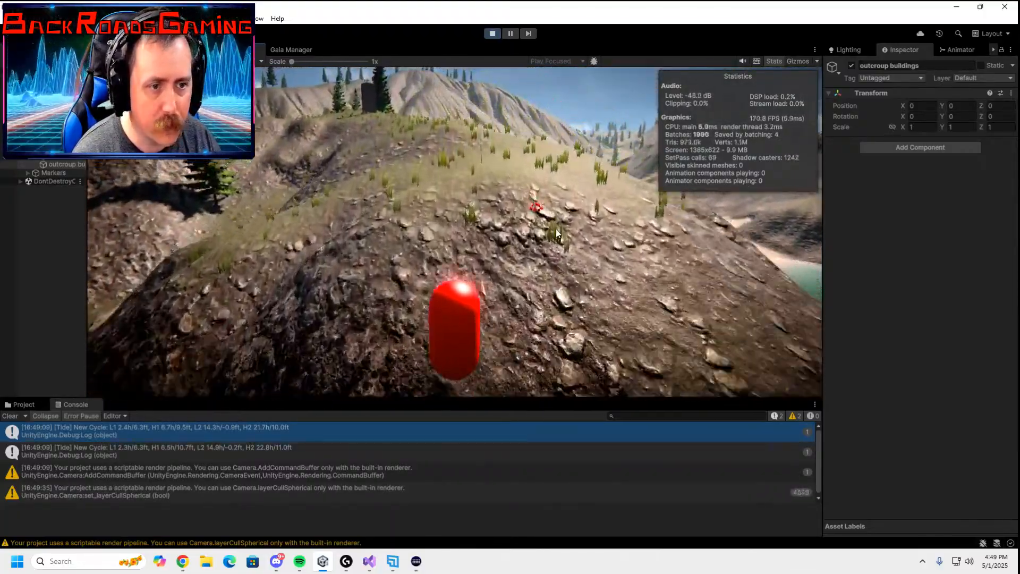
pyautogui.press('w')
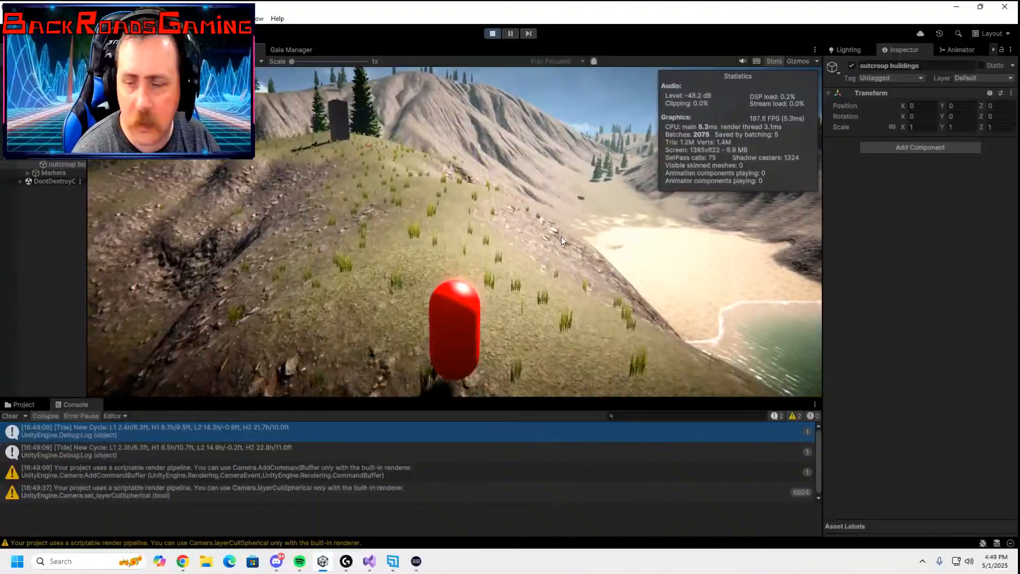
pyautogui.press('a')
pyautogui.press('w')
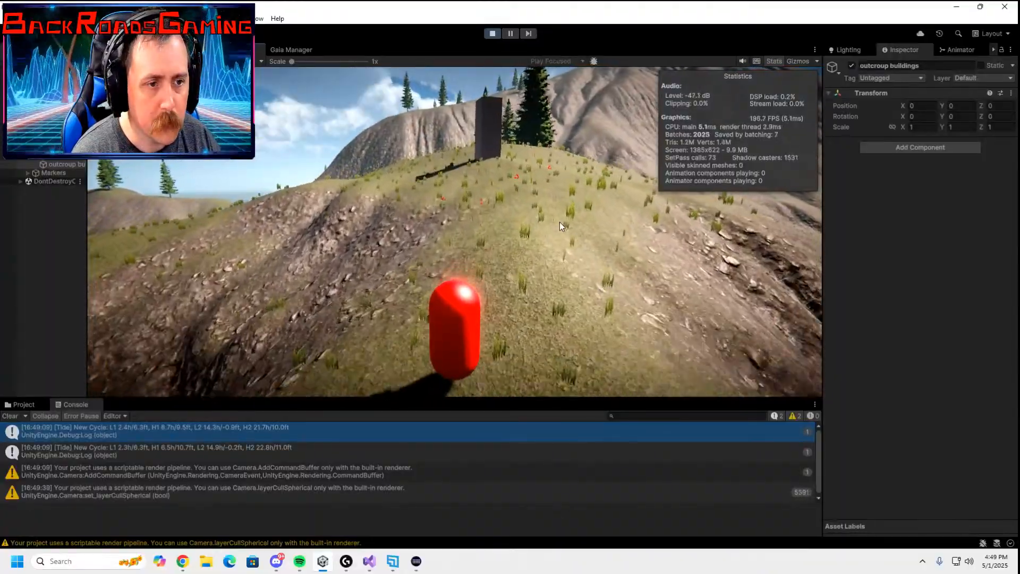
pyautogui.press('w')
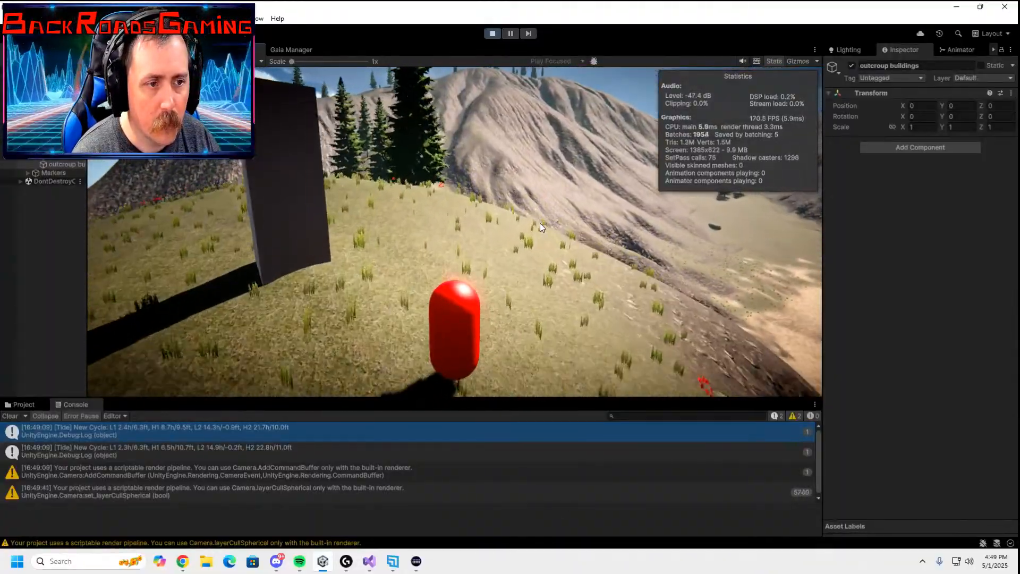
# - Walk the player around the hilltop markers and survey the sandy bay, the sea and the opposite mountain coast
pyautogui.press('d')
pyautogui.press('w')
pyautogui.press('d')
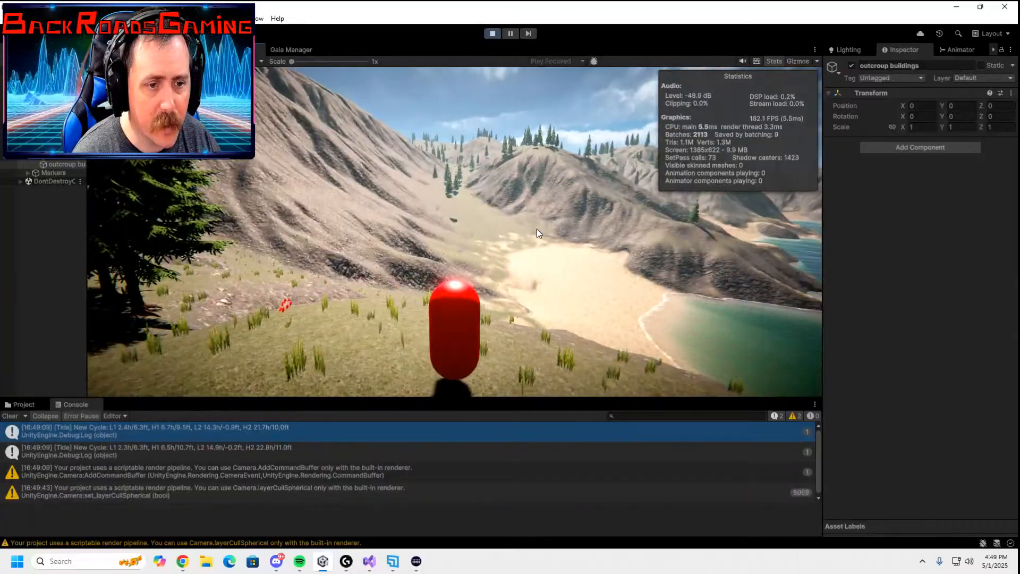
pyautogui.press('d')
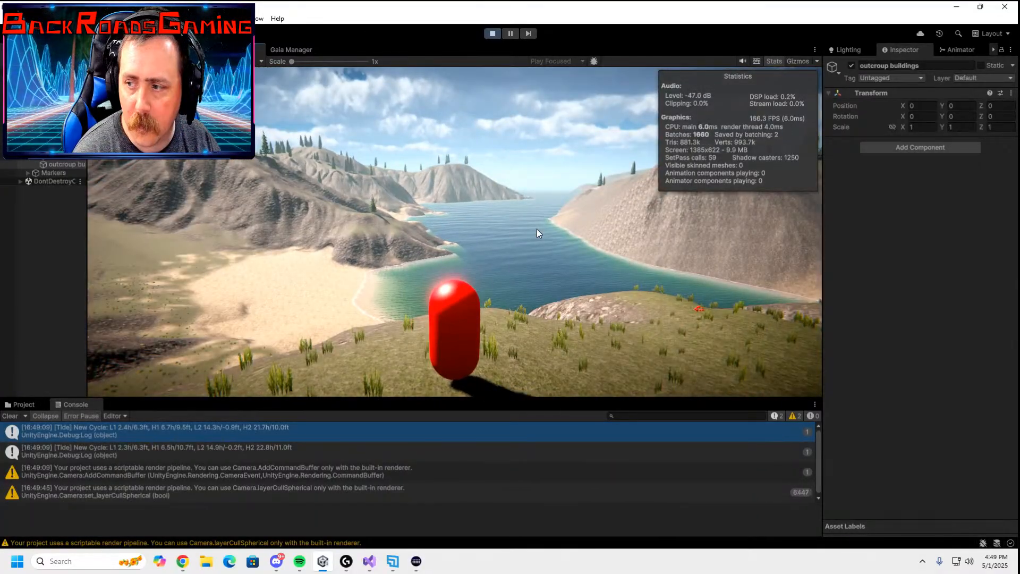
pyautogui.press('d')
pyautogui.press('d')
pyautogui.press('a')
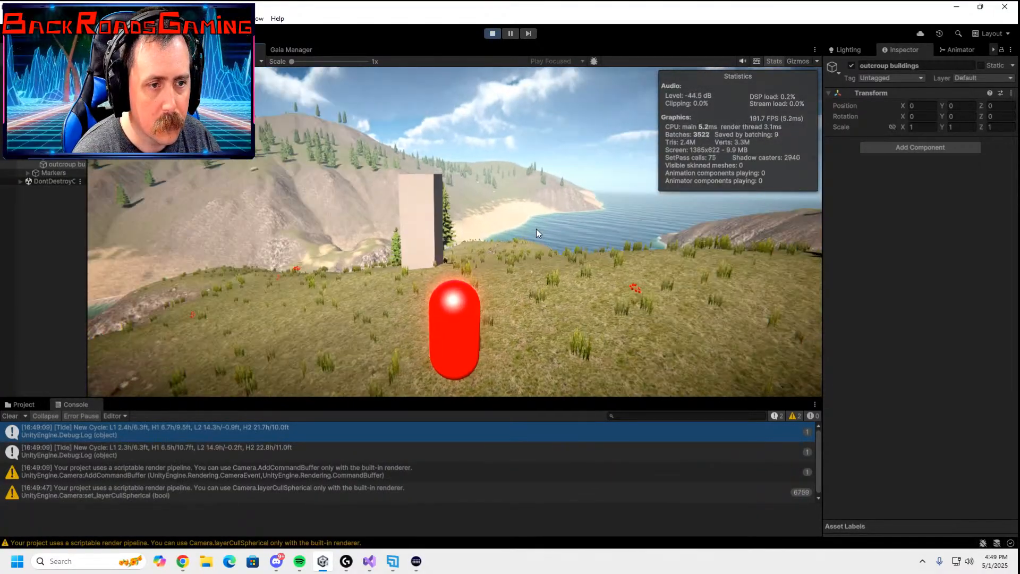
pyautogui.press('w')
pyautogui.press('d')
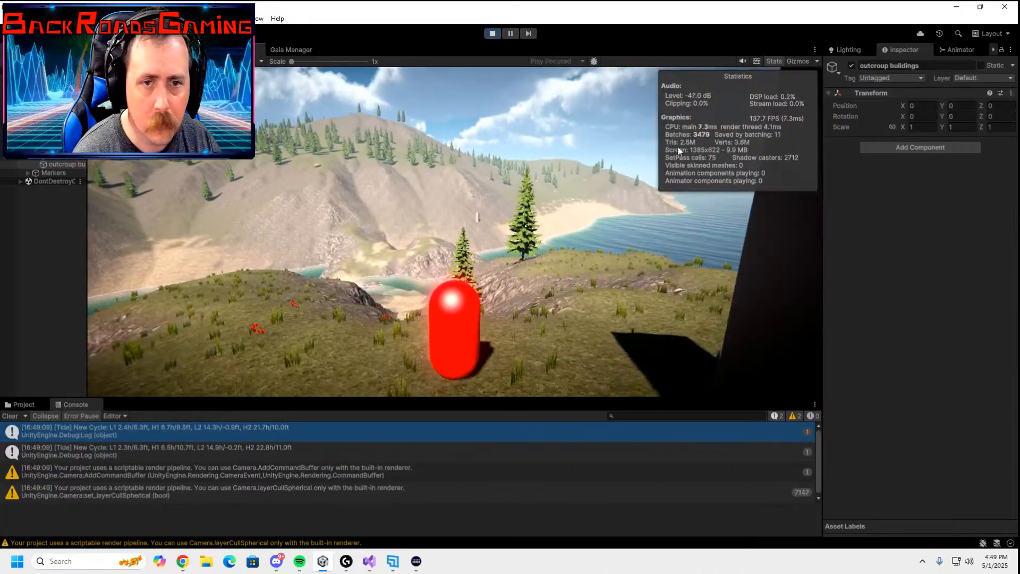
# - Maximize the Game view and walk the player down the rocky gully toward the sandy shore
pyautogui.click(815, 50)
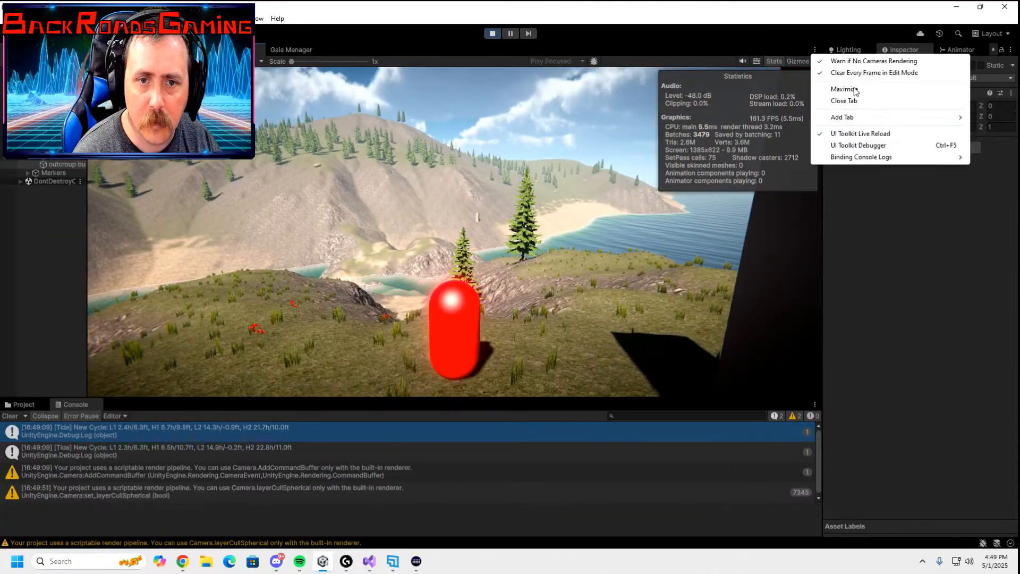
pyautogui.click(845, 90)
pyautogui.press('w')
pyautogui.press('a')
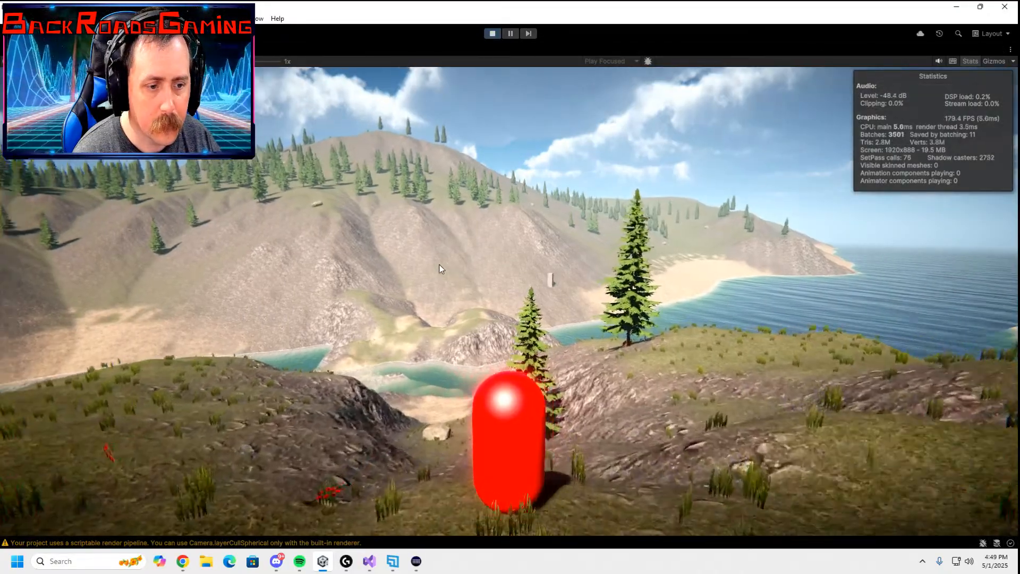
pyautogui.press('w')
pyautogui.press('d')
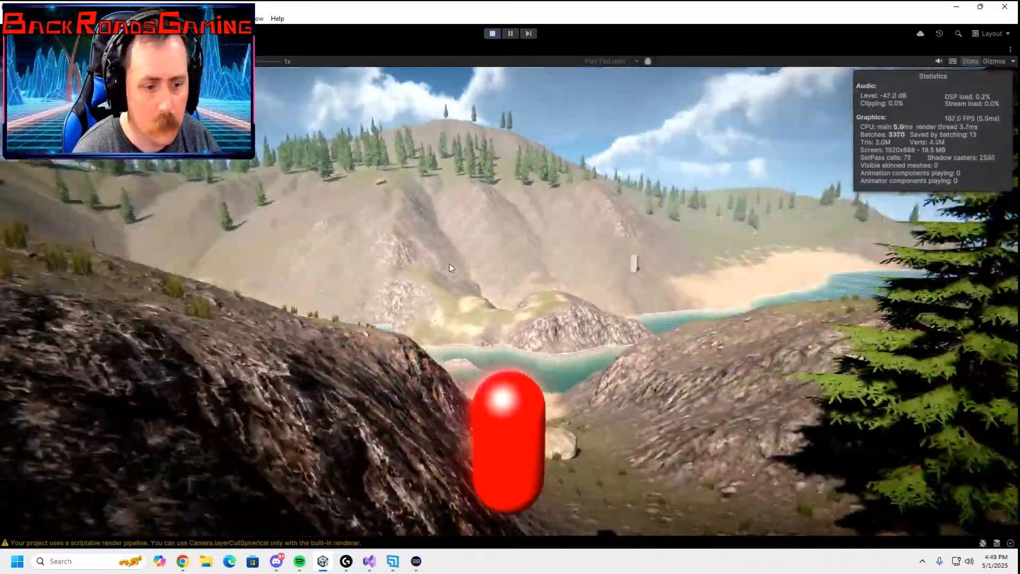
pyautogui.press('w')
pyautogui.press('a')
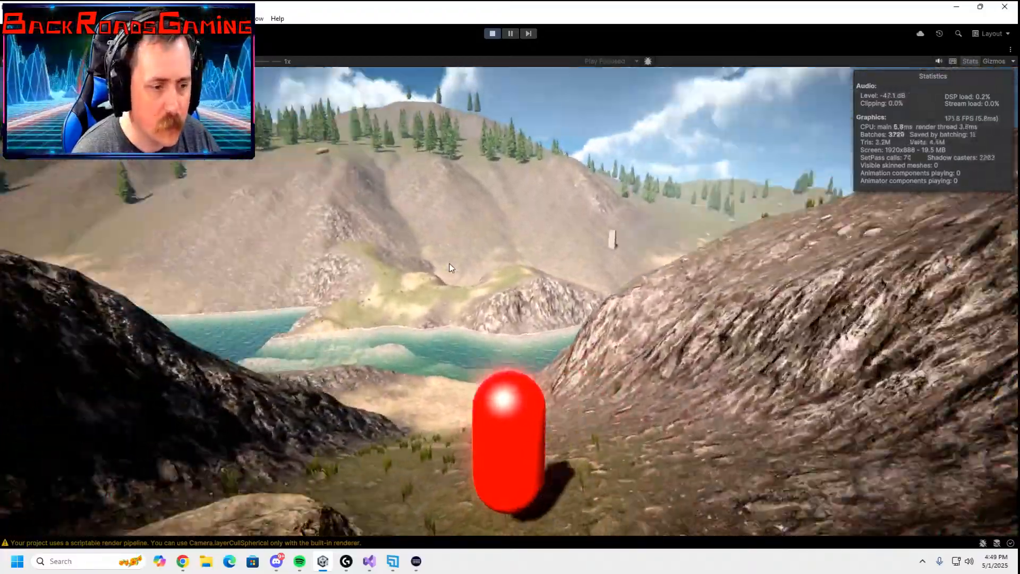
pyautogui.press('w')
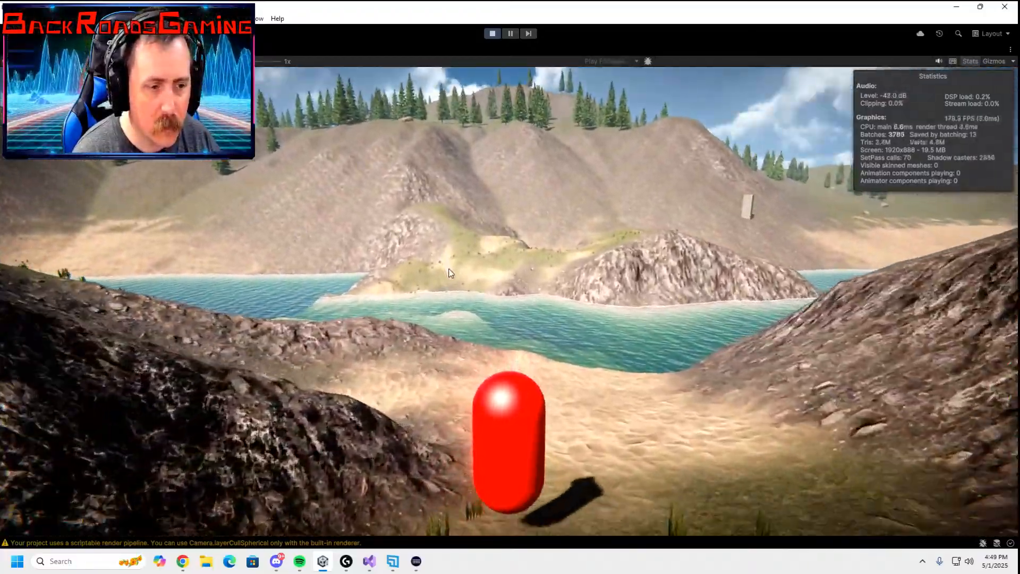
# - Walk the player over the rocky shore and across the water channel onto the grassy outcrop opposite
pyautogui.press('d')
pyautogui.press('w')
pyautogui.press('d')
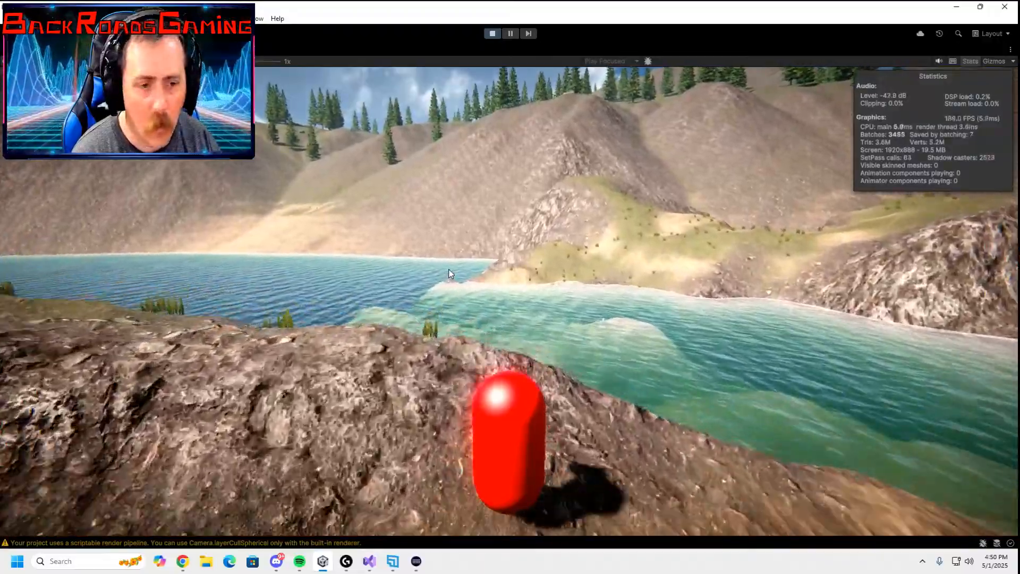
pyautogui.press('w')
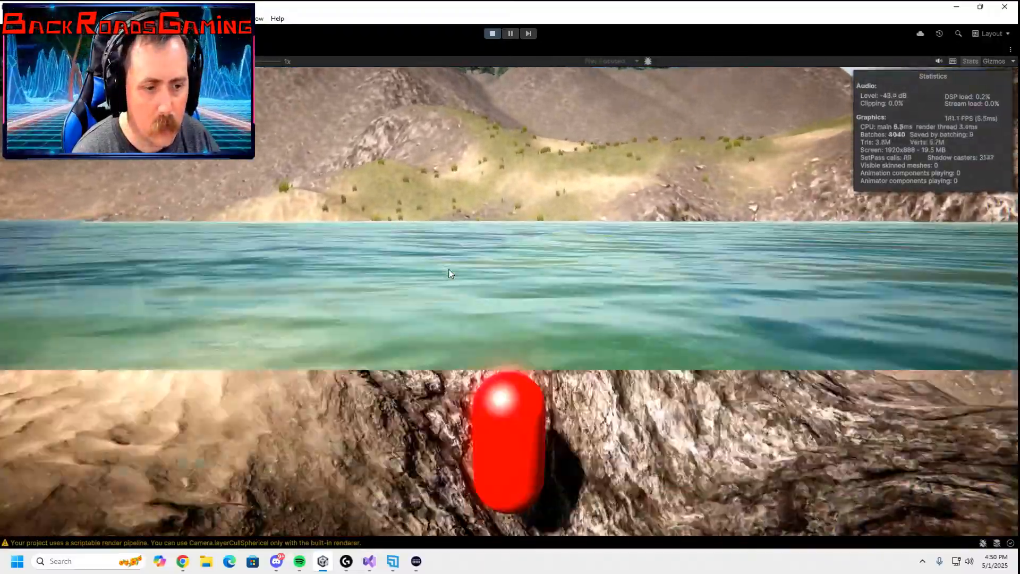
pyautogui.press('w')
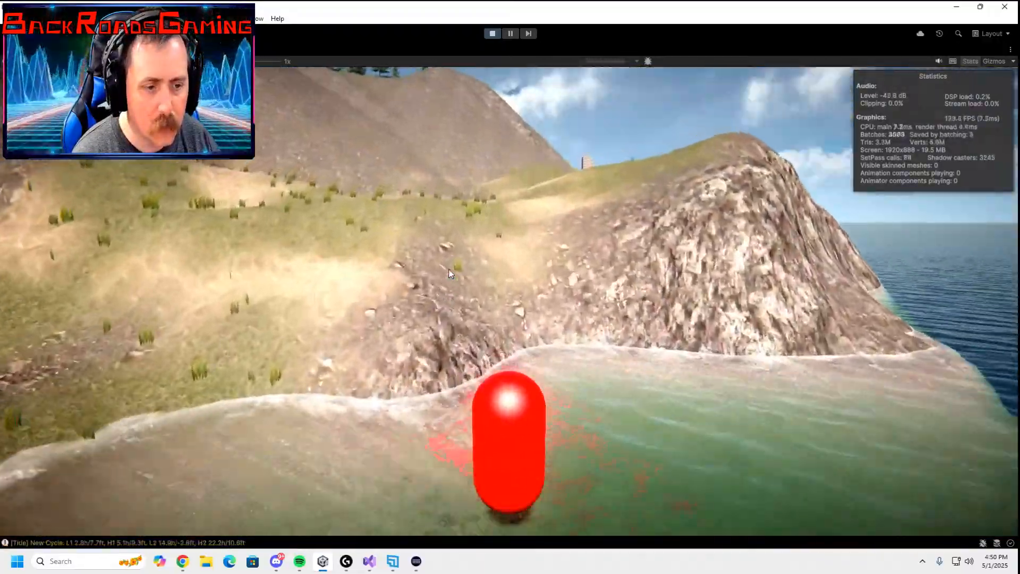
pyautogui.press('w')
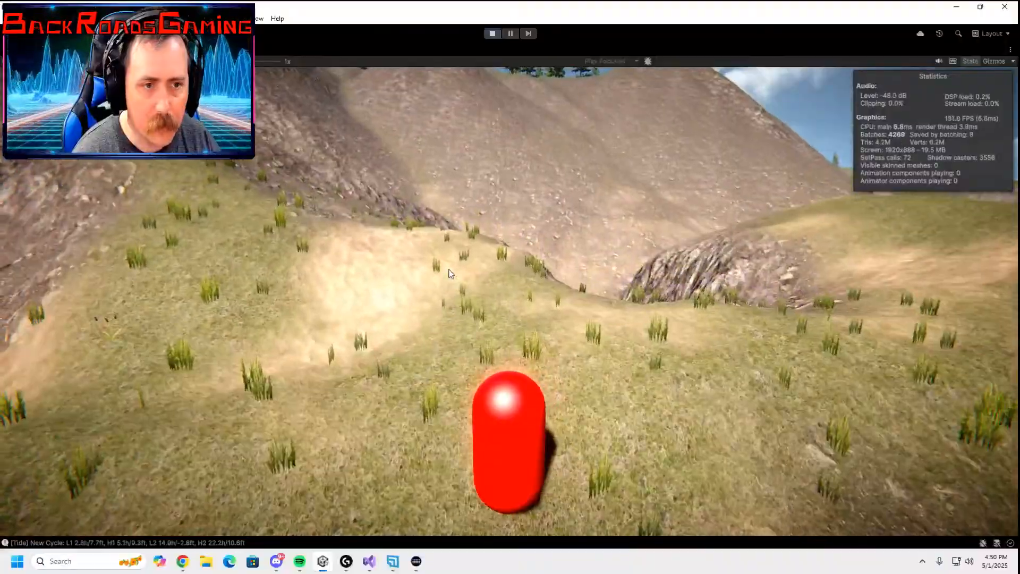
# - Walk the player from the grassy outcrop up the stony mountain slope to the forested grassland
pyautogui.press('w')
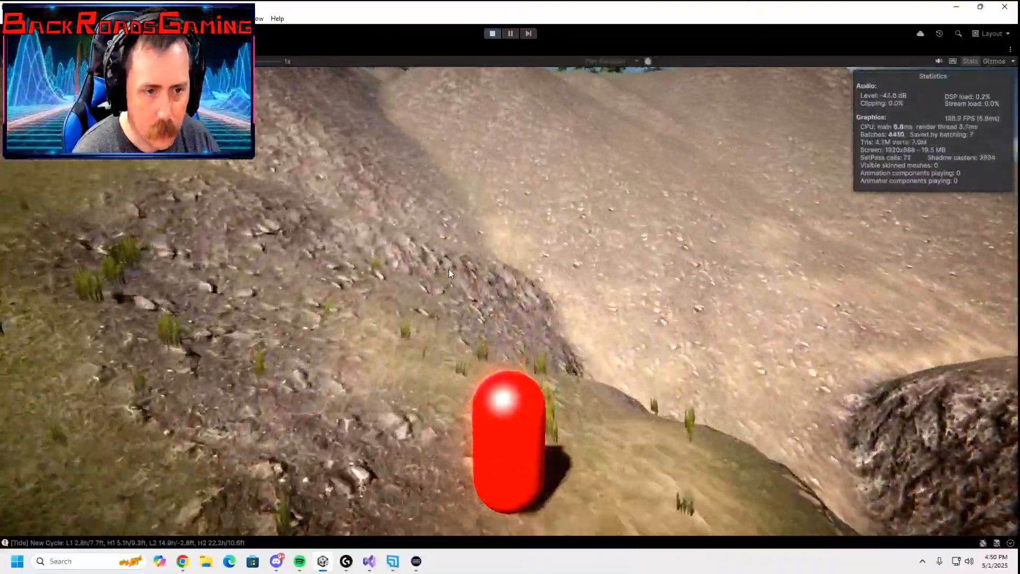
pyautogui.press('w')
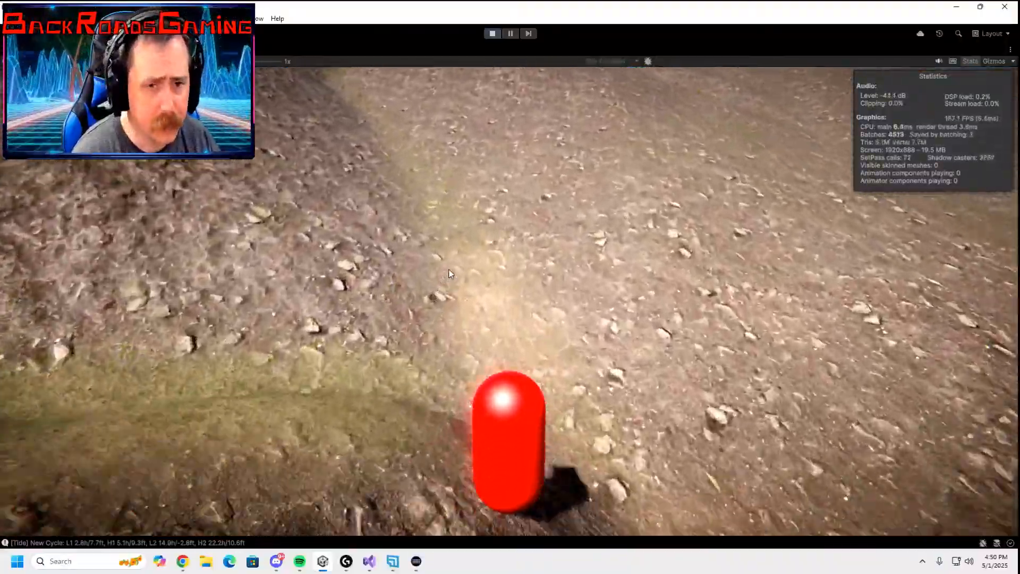
pyautogui.press('w')
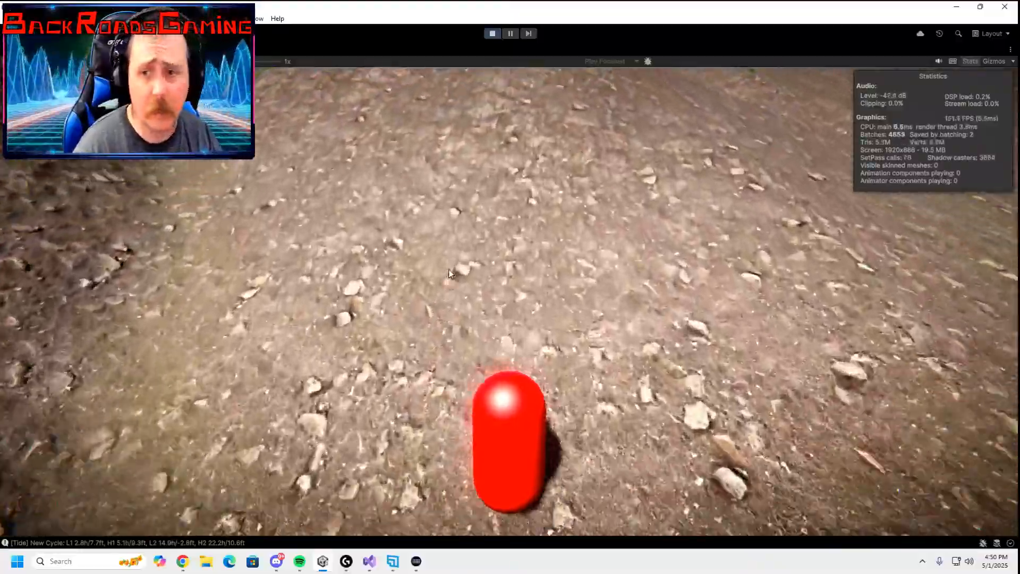
pyautogui.press('w')
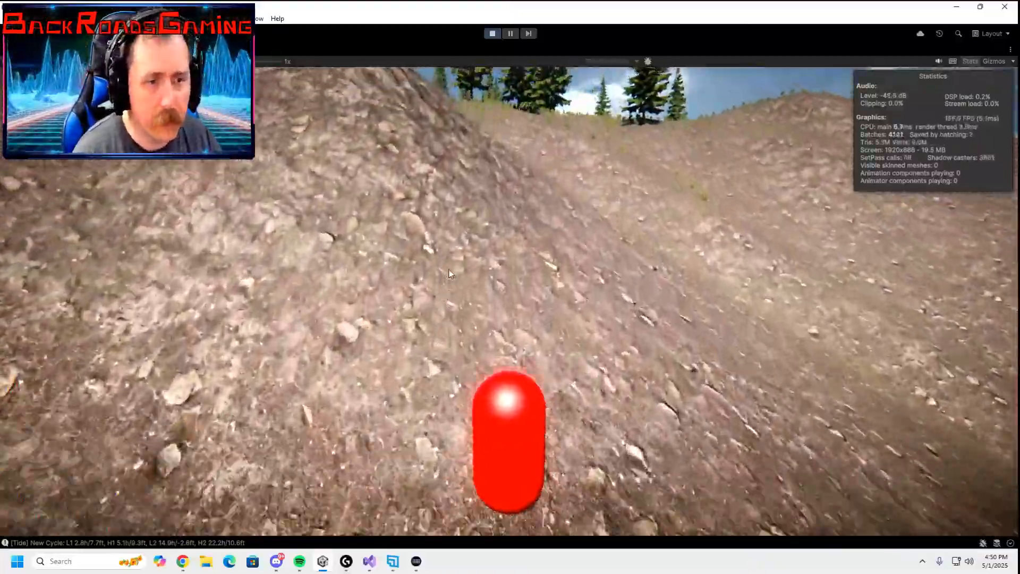
pyautogui.press('w')
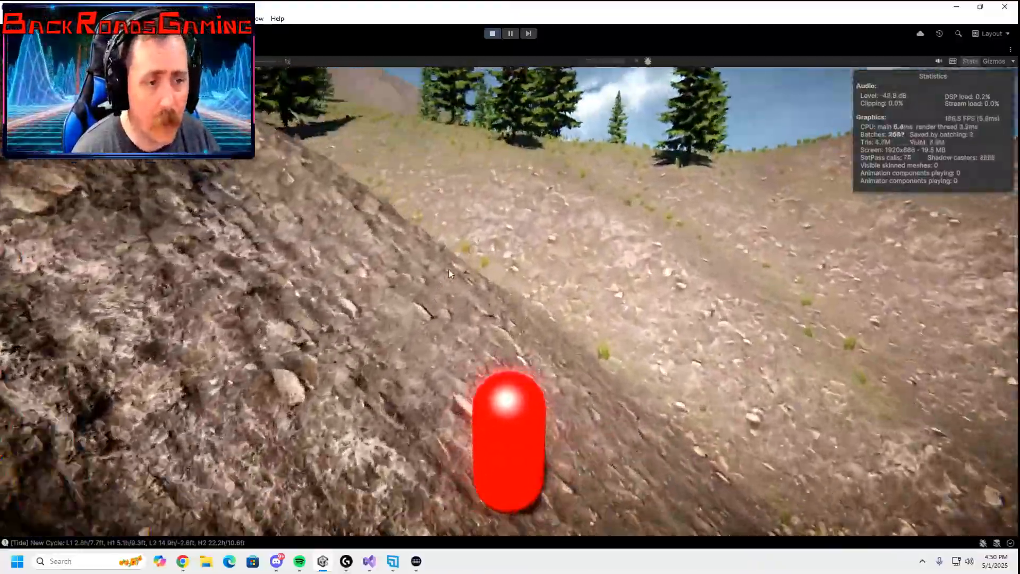
pyautogui.press('w')
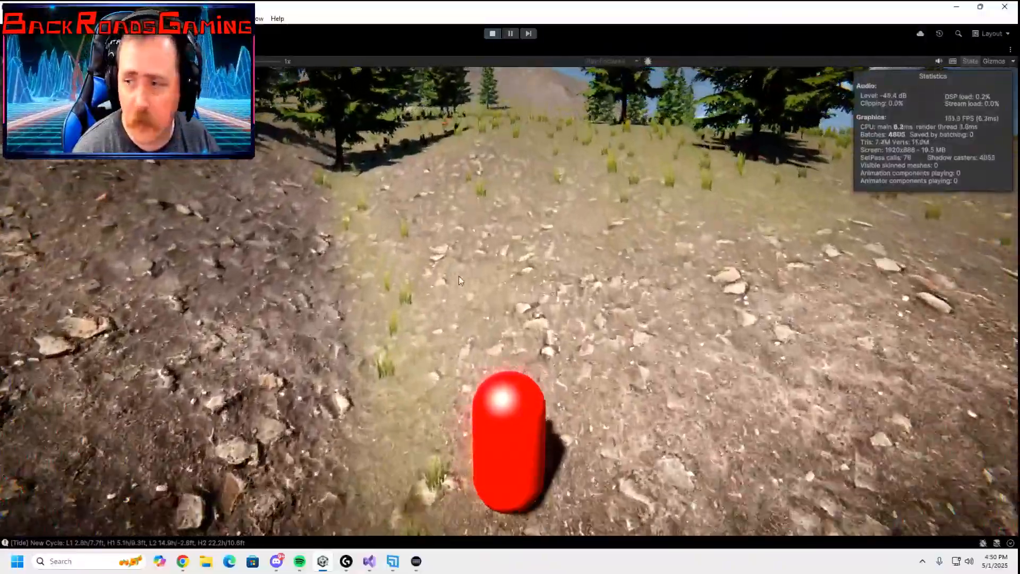
pyautogui.press('w')
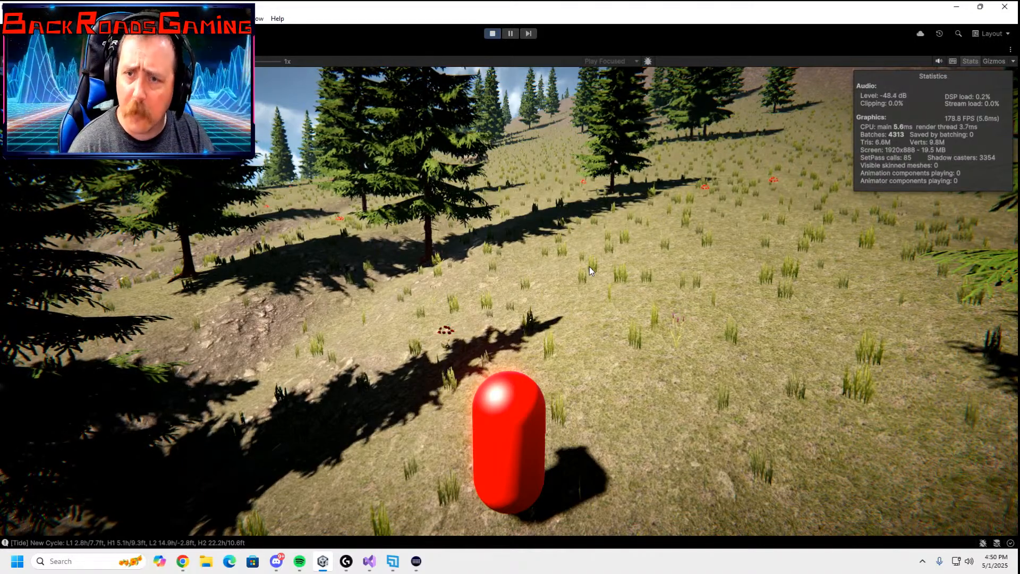
# - Walk the player around the forested grassland to view the trees and the water inlet below, and exit Play mode
pyautogui.press('a')
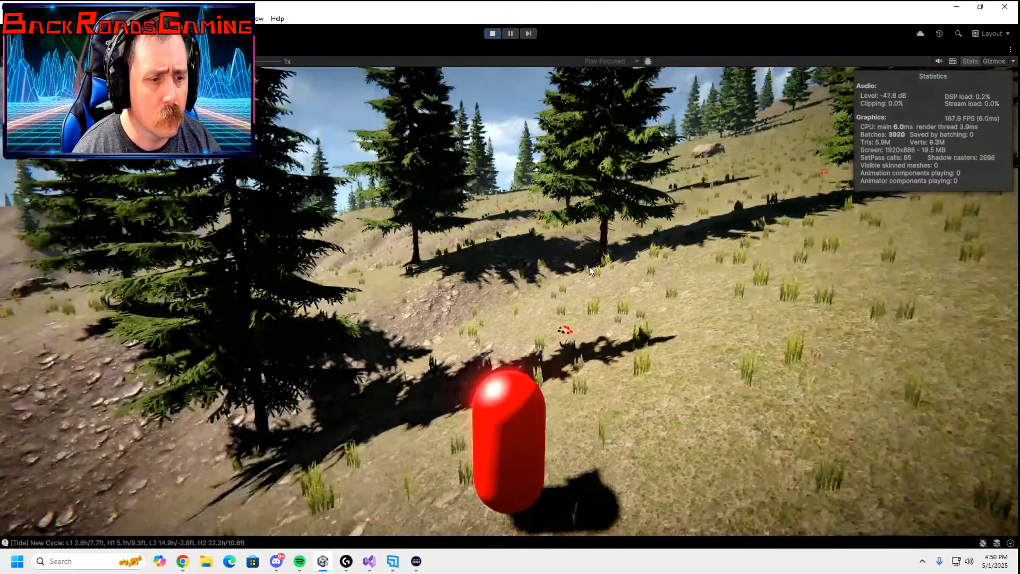
pyautogui.press('a')
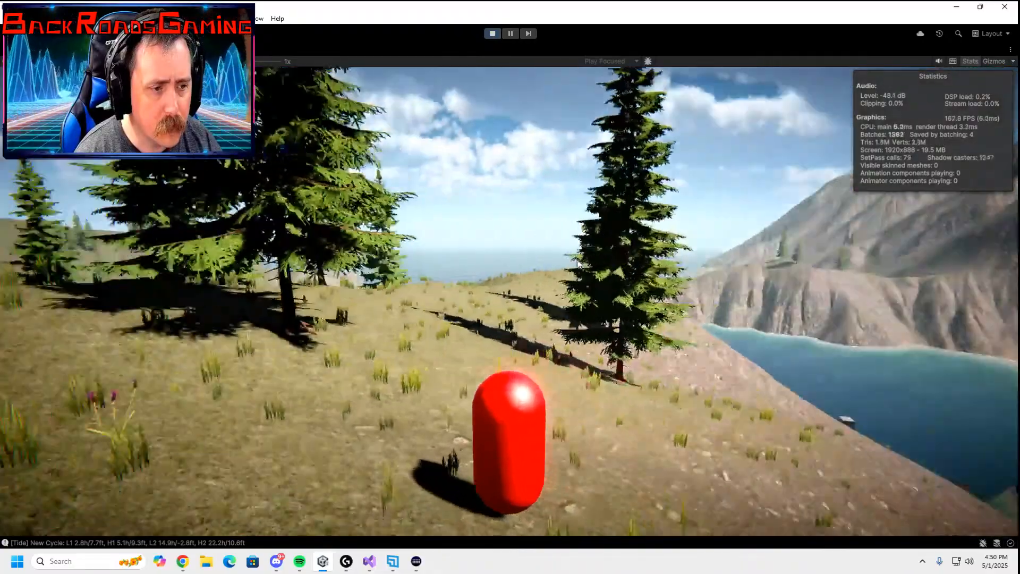
pyautogui.click(492, 34)
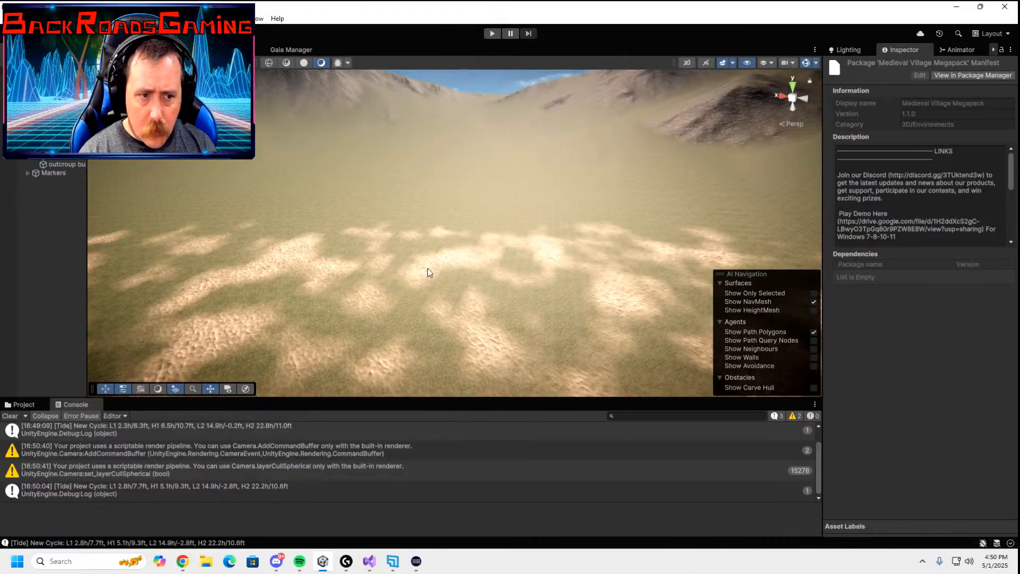
# - Create empty objects named Inn and AbandonedHouses under MainVillage, and widen the Hierarchy enough to read the full names
pyautogui.moveTo(435, 221); pyautogui.dragTo(284, 244, button='right')
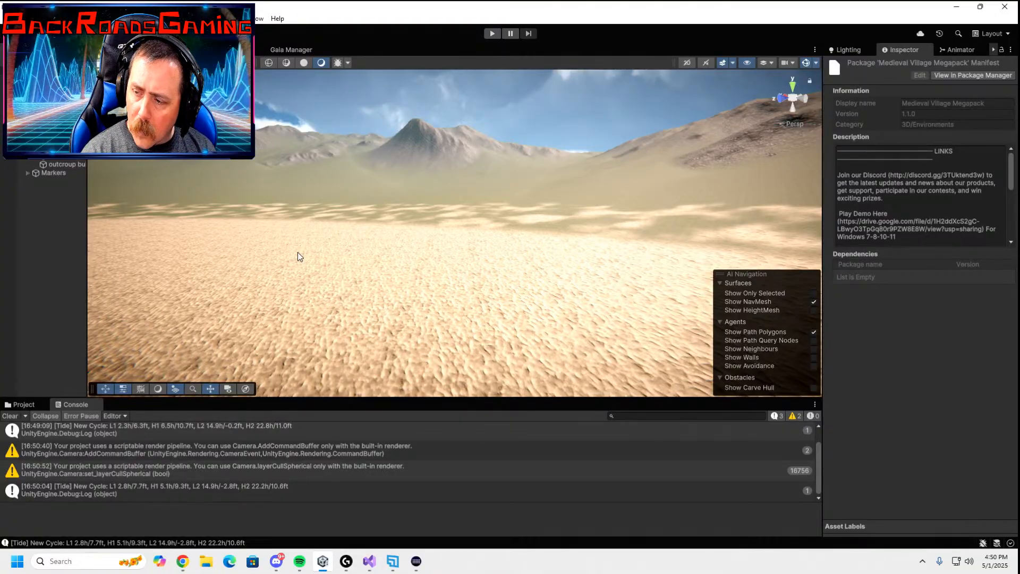
pyautogui.moveTo(420, 266); pyautogui.dragTo(619, 264, button='right')
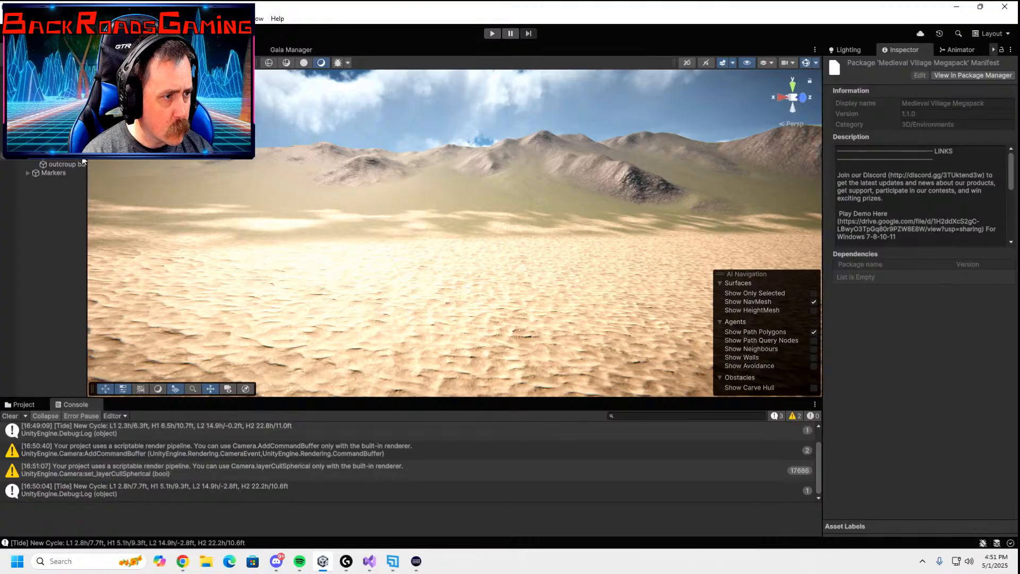
pyautogui.rightClick(83, 162)
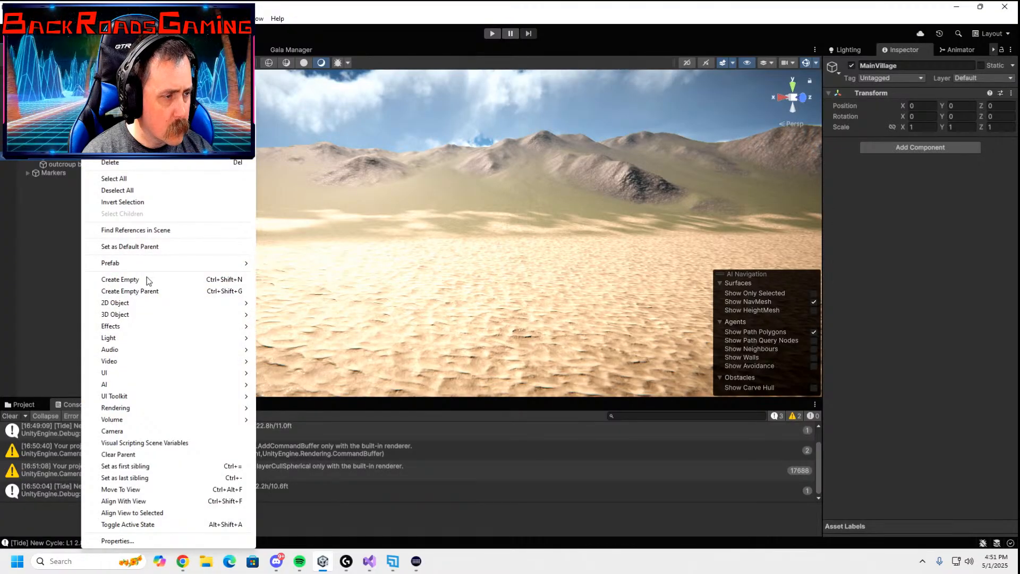
pyautogui.click(120, 280)
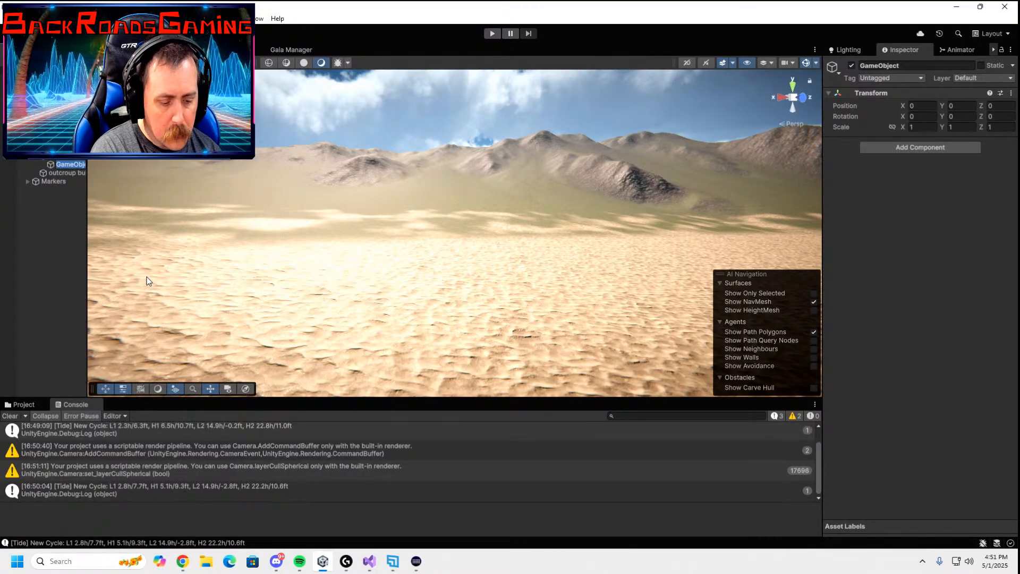
pyautogui.hotkey('ctrl', 'd')
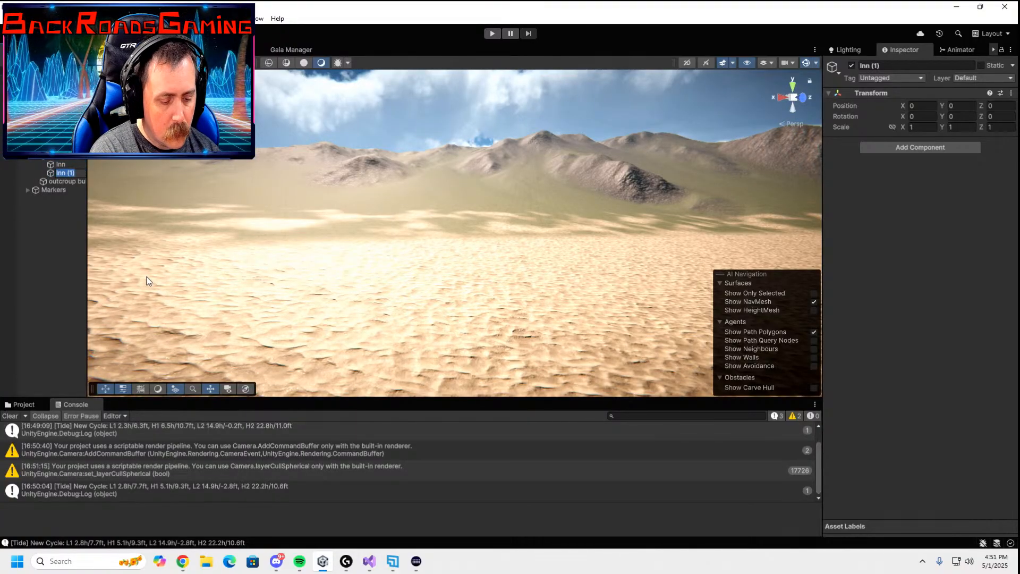
pyautogui.write('Abando')
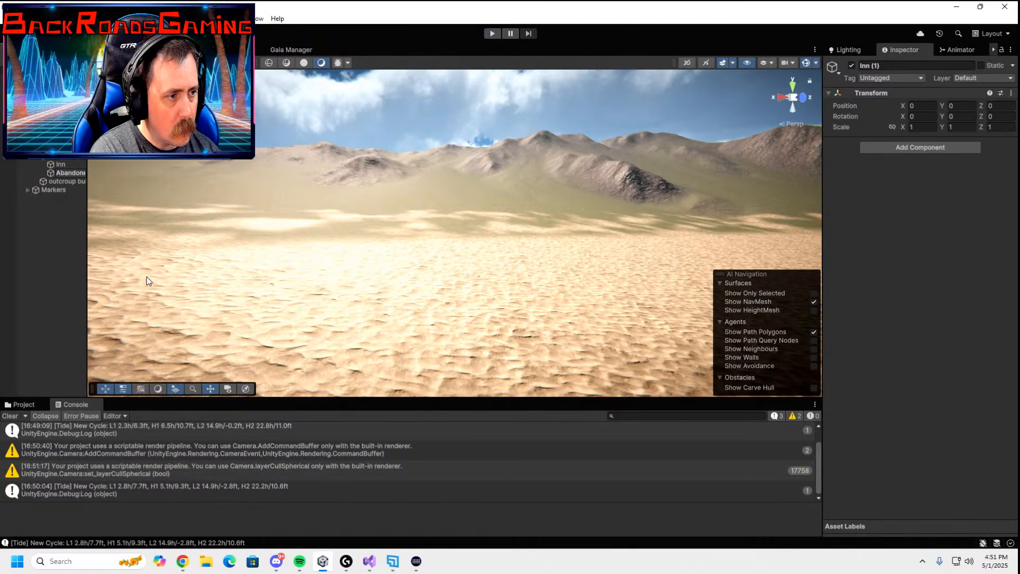
pyautogui.write('nedHouses')
pyautogui.press('Return')
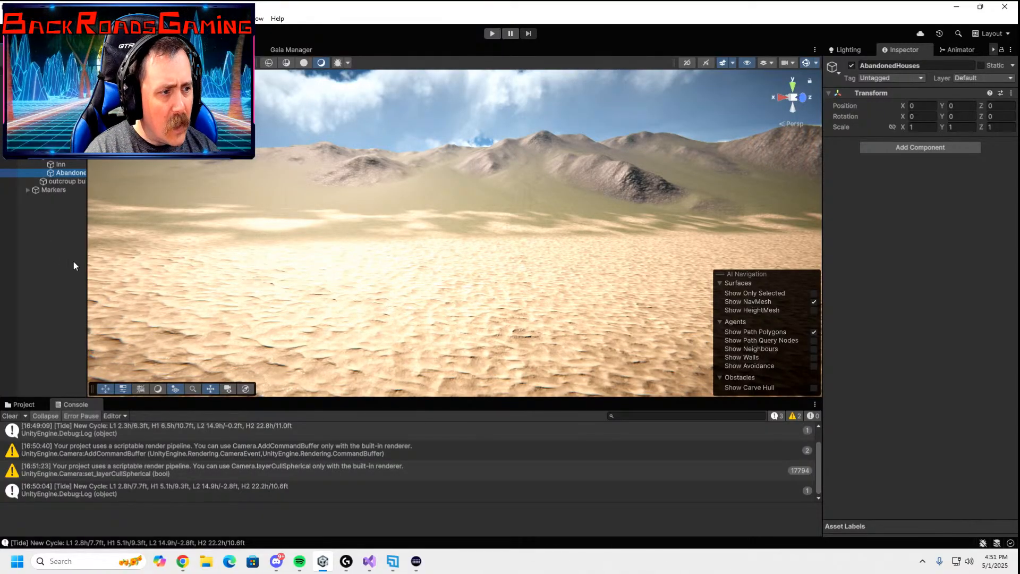
pyautogui.moveTo(87, 270); pyautogui.dragTo(128, 287)
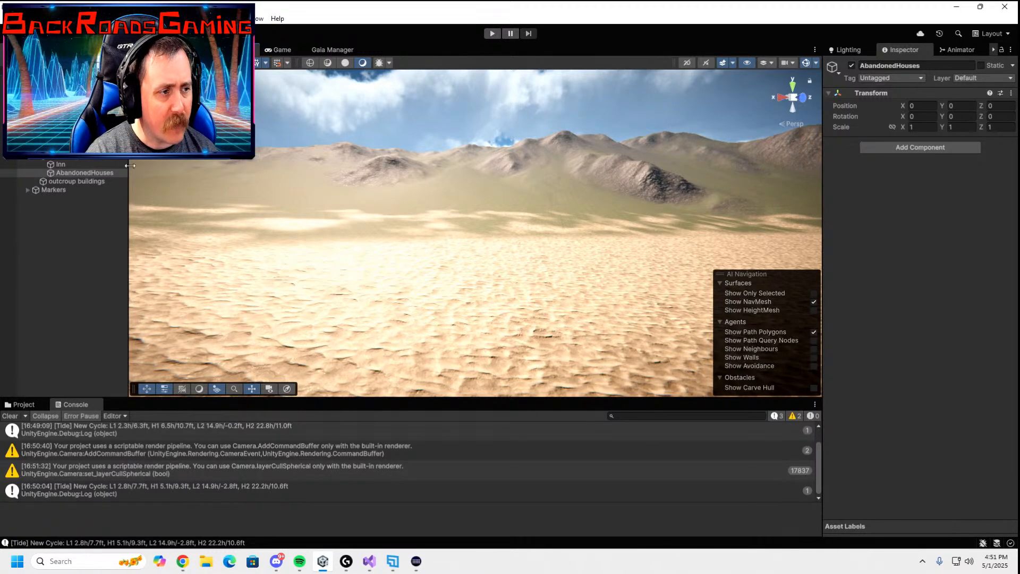
# - Examine the bay and both landmasses from a top-down view and from several angles
pyautogui.moveTo(437, 199); pyautogui.dragTo(942, 205, button='right')
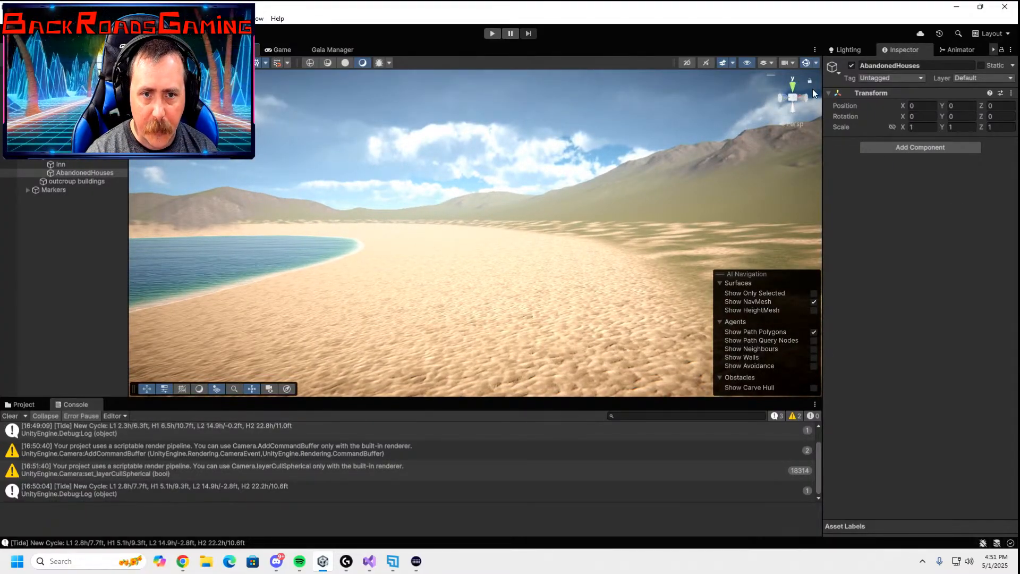
pyautogui.click(792, 84)
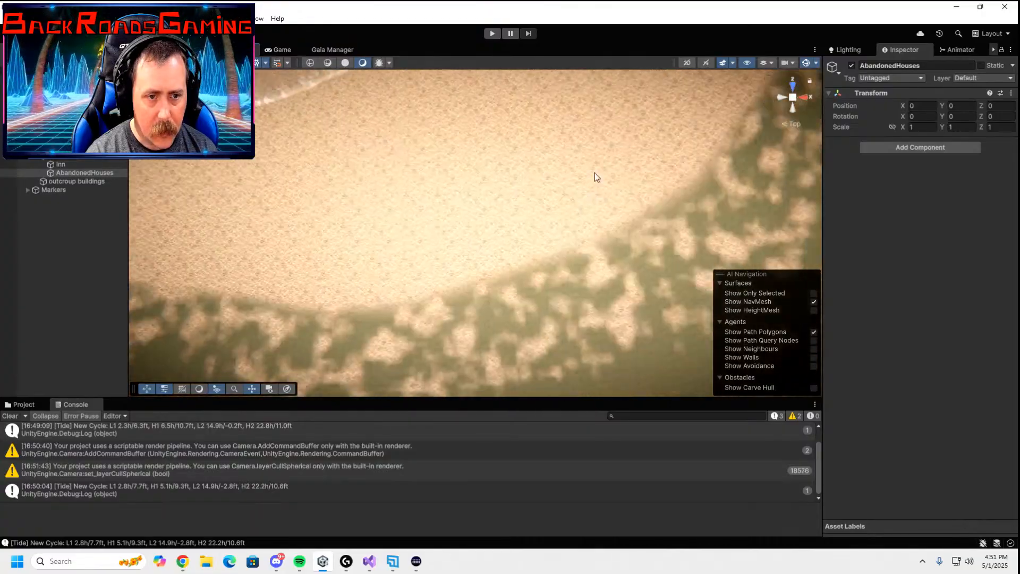
pyautogui.scroll(-10, 625, 176)
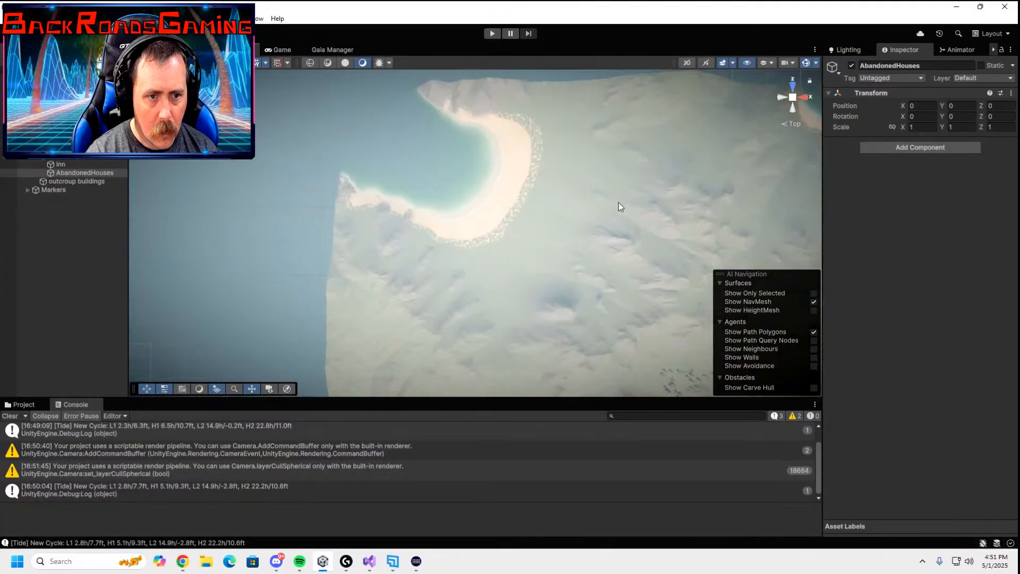
pyautogui.moveTo(624, 217); pyautogui.dragTo(487, 110, button='middle')
pyautogui.keyDown('alt'); pyautogui.moveTo(503, 175); pyautogui.dragTo(615, 271); pyautogui.keyUp('alt')
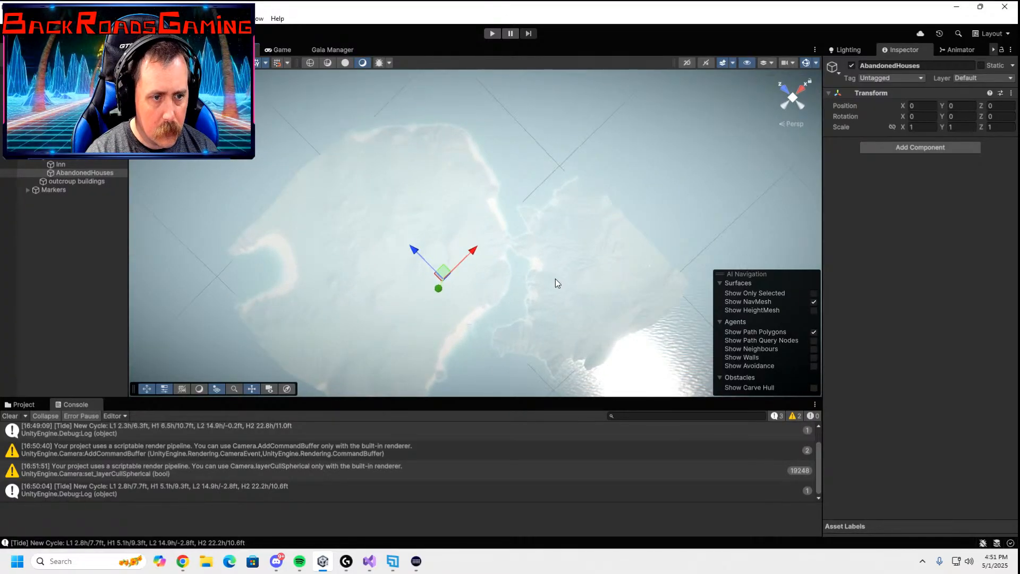
pyautogui.moveTo(556, 282); pyautogui.dragTo(589, 240, button='middle')
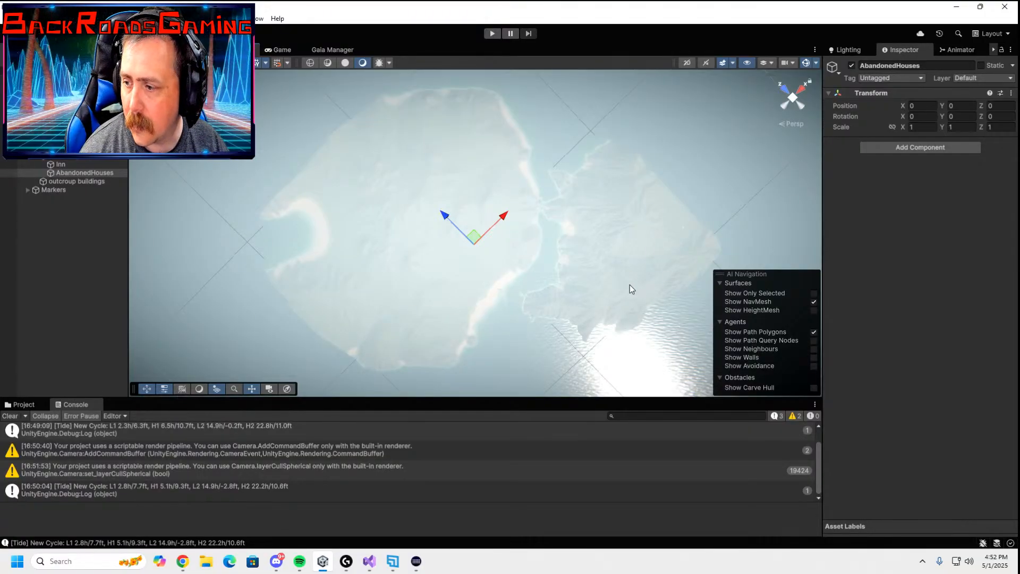
pyautogui.keyDown('alt'); pyautogui.moveTo(537, 168); pyautogui.dragTo(230, 161); pyautogui.keyUp('alt')
pyautogui.moveTo(512, 259); pyautogui.dragTo(508, 204, button='right')
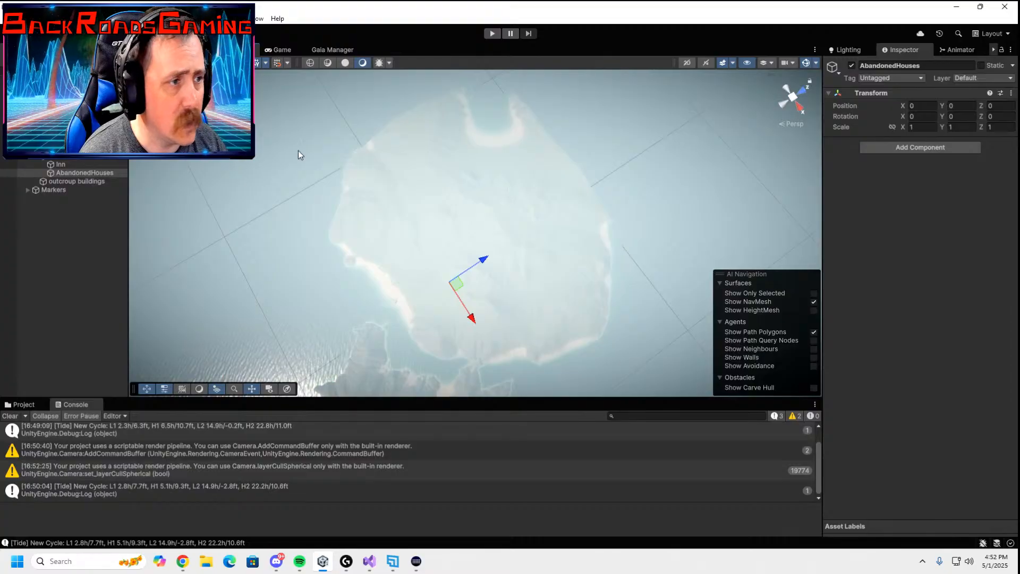
# - Add a cube as a child of the Inn object
pyautogui.doubleClick(87, 164)
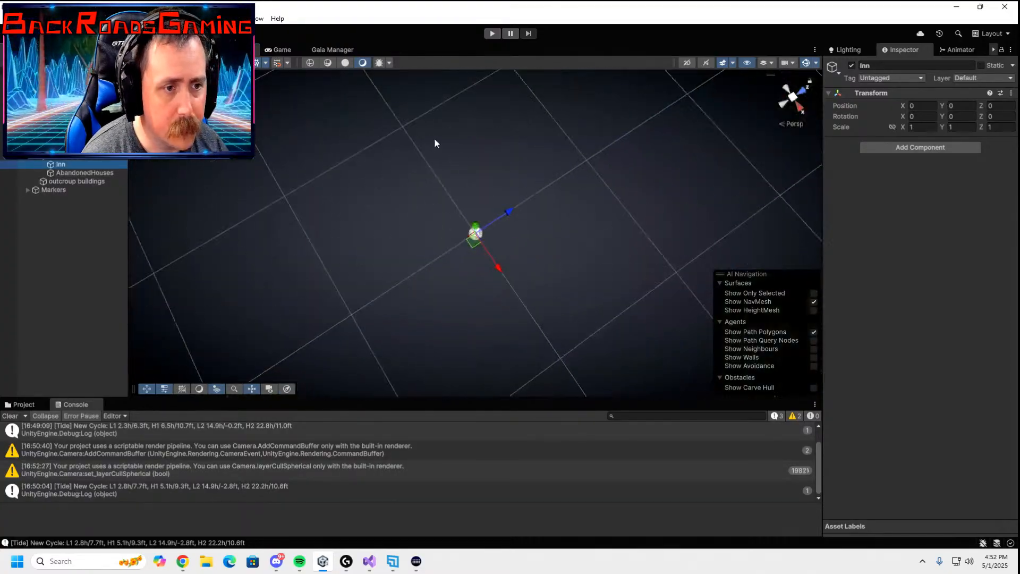
pyautogui.keyDown('alt'); pyautogui.moveTo(418, 203); pyautogui.dragTo(528, 347); pyautogui.keyUp('alt')
pyautogui.press('w')
pyautogui.moveTo(527, 347); pyautogui.dragTo(94, 279, button='right')
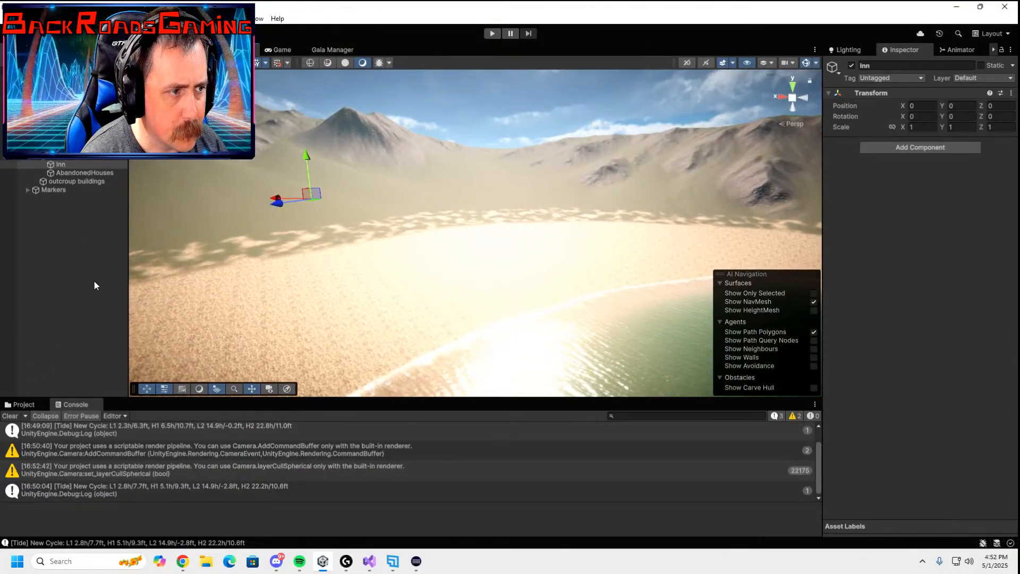
pyautogui.rightClick(81, 167)
pyautogui.moveTo(127, 325)
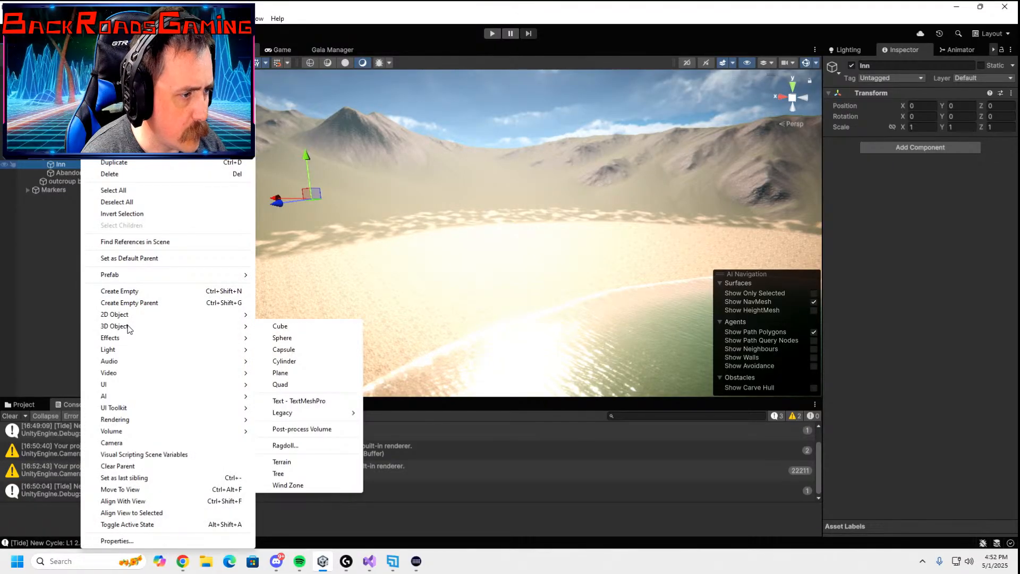
pyautogui.click(313, 327)
pyautogui.press('Return')
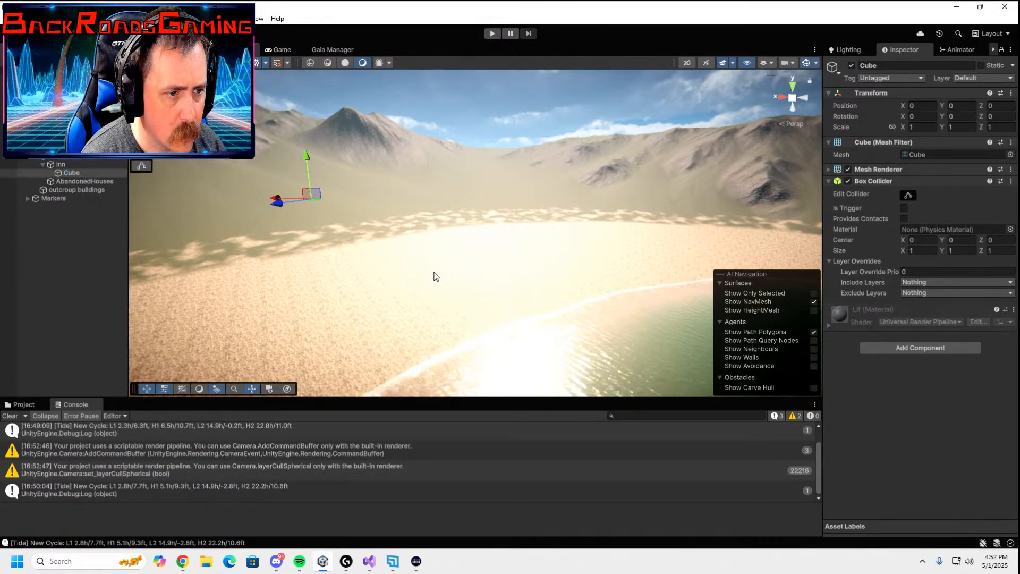
# - Align the Inn's cube with the current view over the grassland behind the beach, and set its X and Y rotation to 0
pyautogui.click(96, 174)
pyautogui.moveTo(412, 276); pyautogui.dragTo(359, 233, button='right')
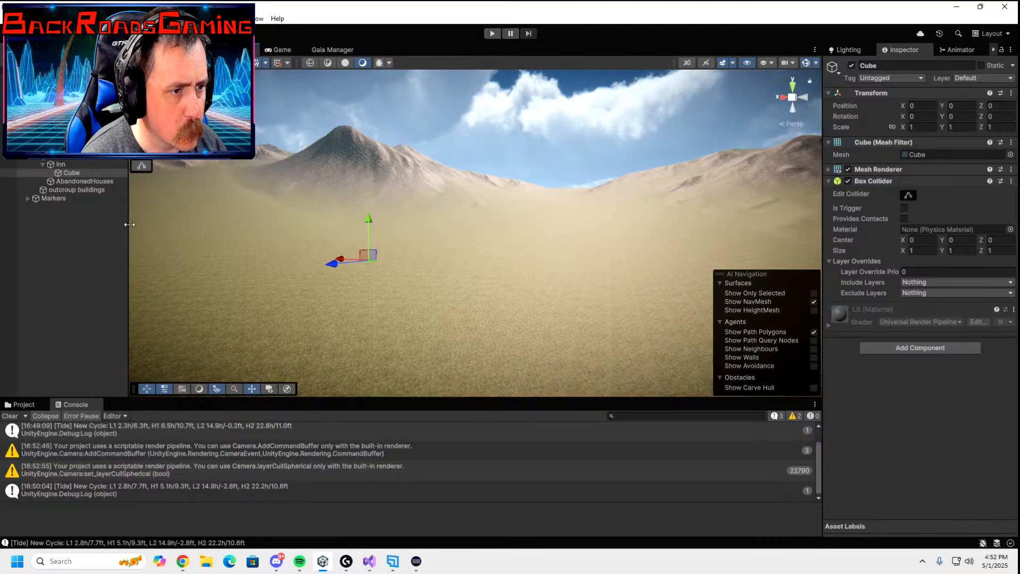
pyautogui.hotkey('ctrl', 'shift', 'f')
pyautogui.click(926, 115)
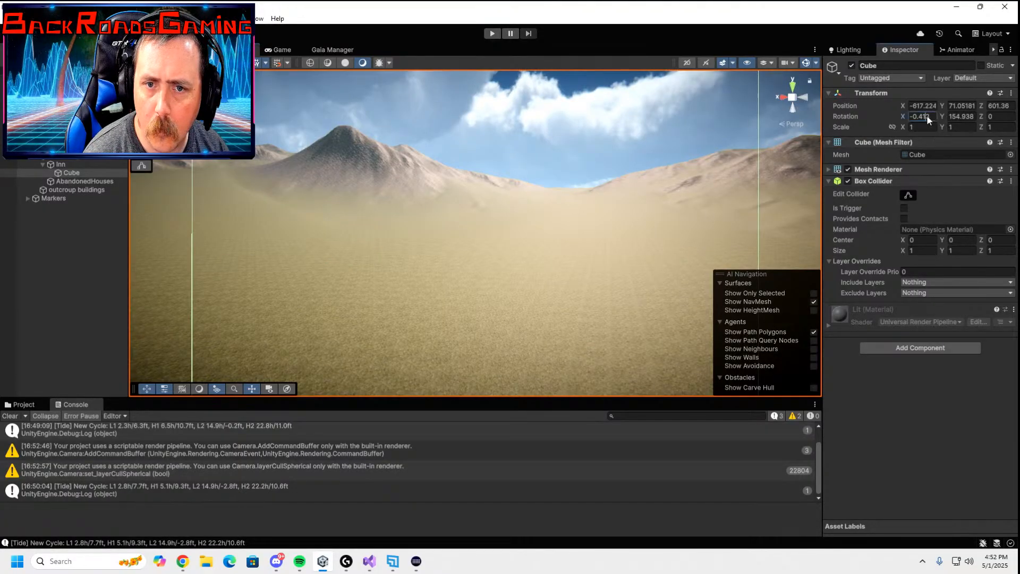
pyautogui.write('0')
pyautogui.press('Tab')
pyautogui.write('0')
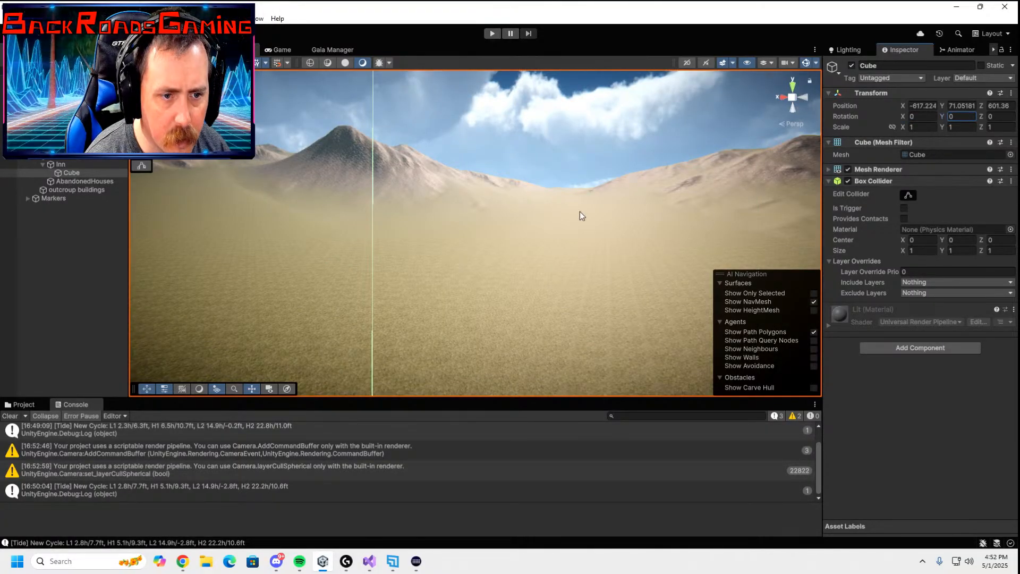
# - Scale the Inn's cube to 4 in X, 5 in Y and 8 in Z
pyautogui.scroll(-5, 579, 212)
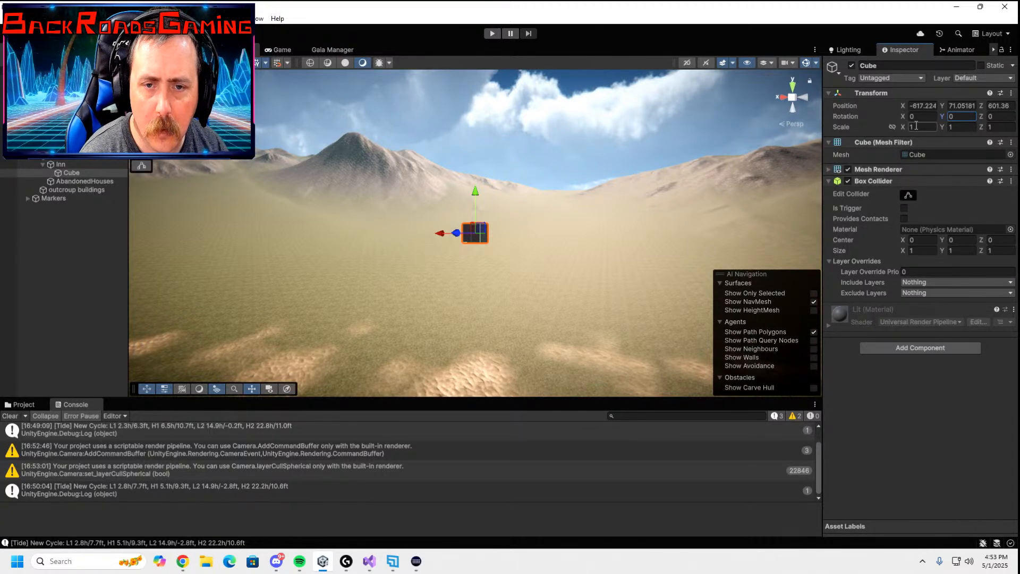
pyautogui.press('Tab')
pyautogui.press('Tab')
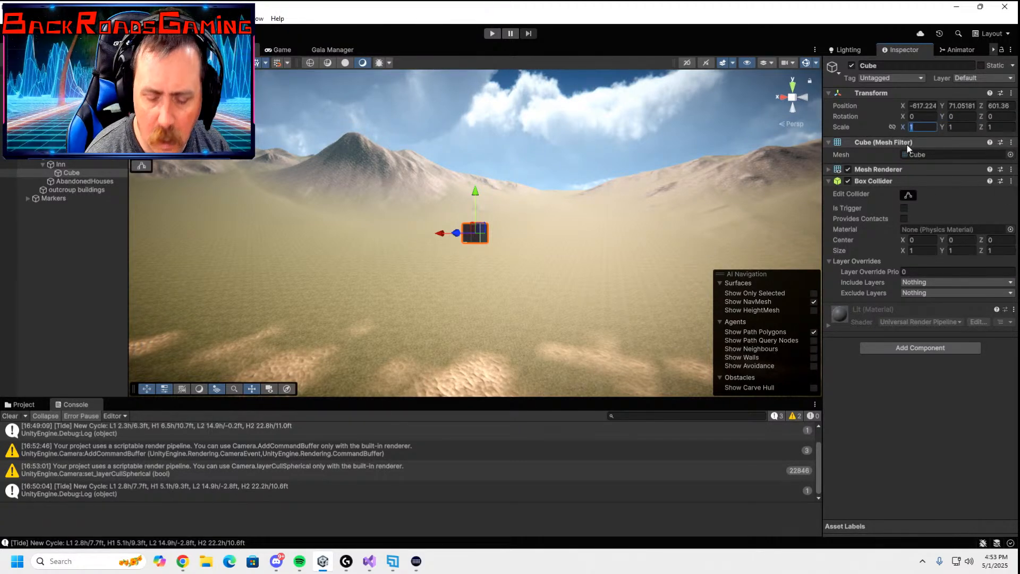
pyautogui.write('5')
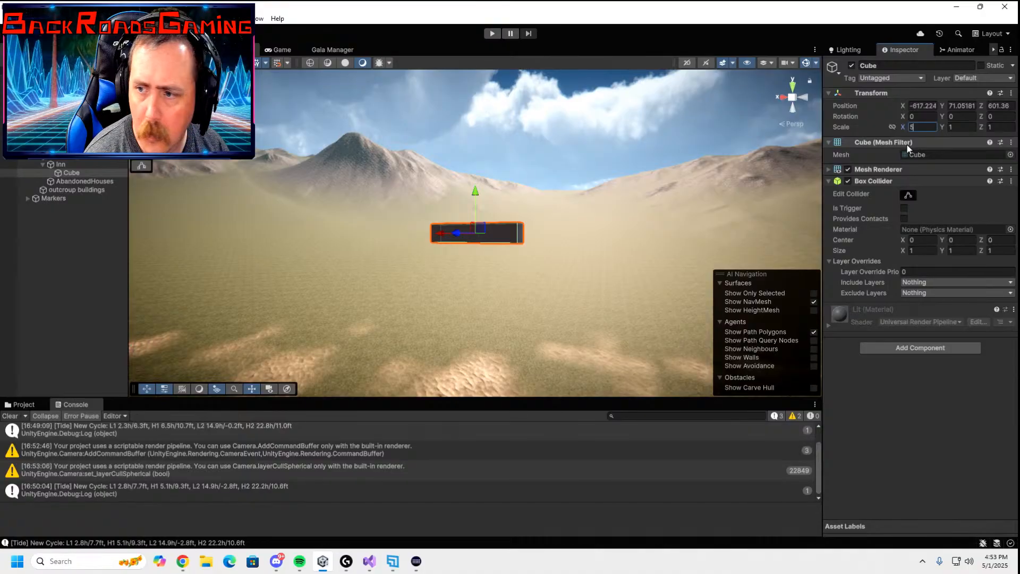
pyautogui.press('Tab')
pyautogui.press('Tab')
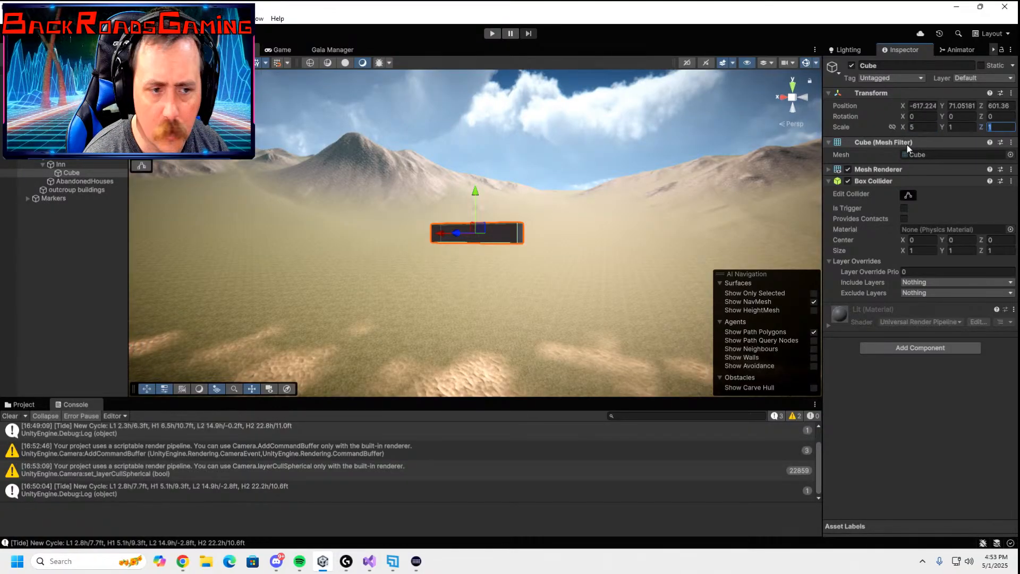
pyautogui.write('5')
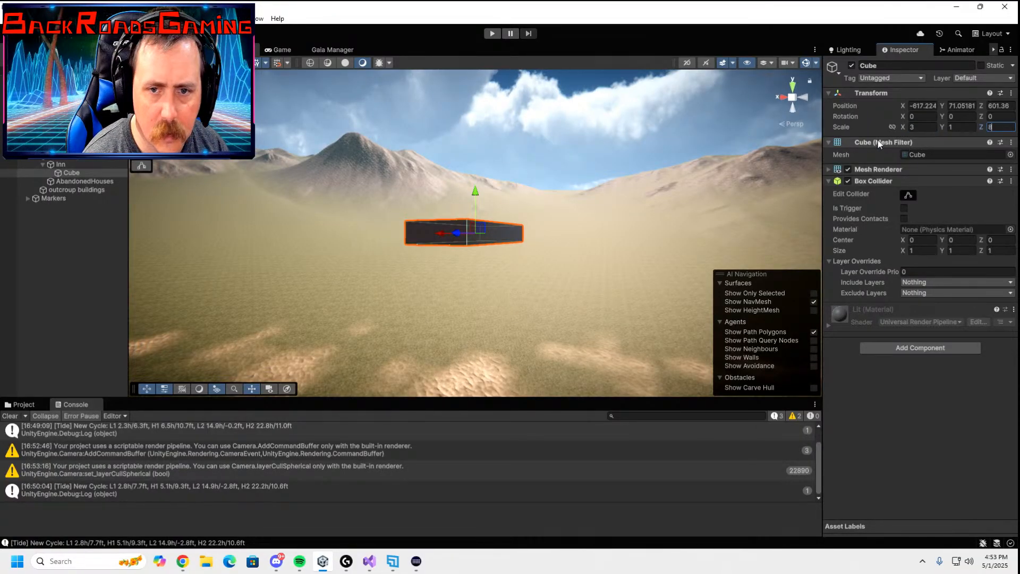
pyautogui.write('5')
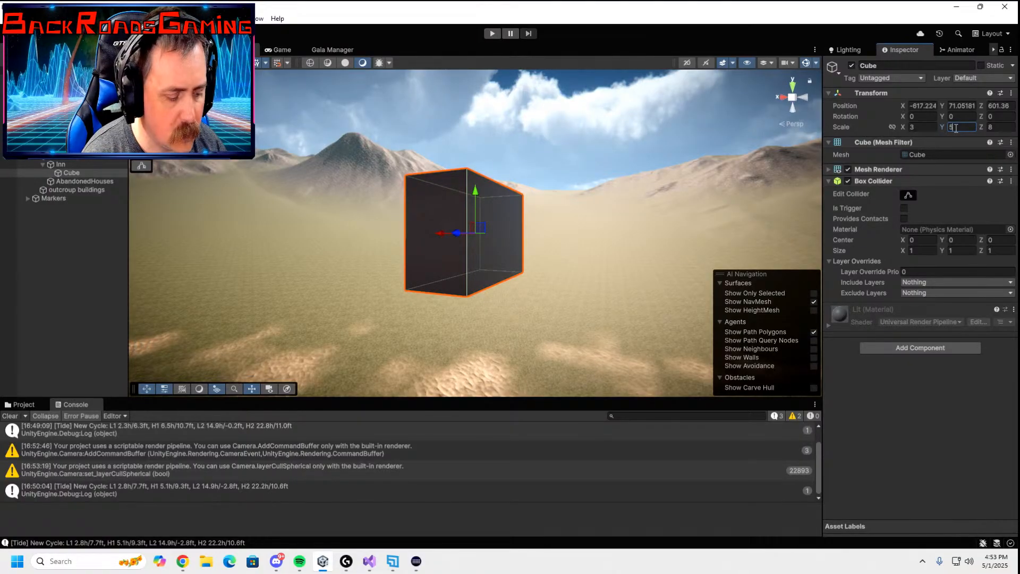
pyautogui.write('4')
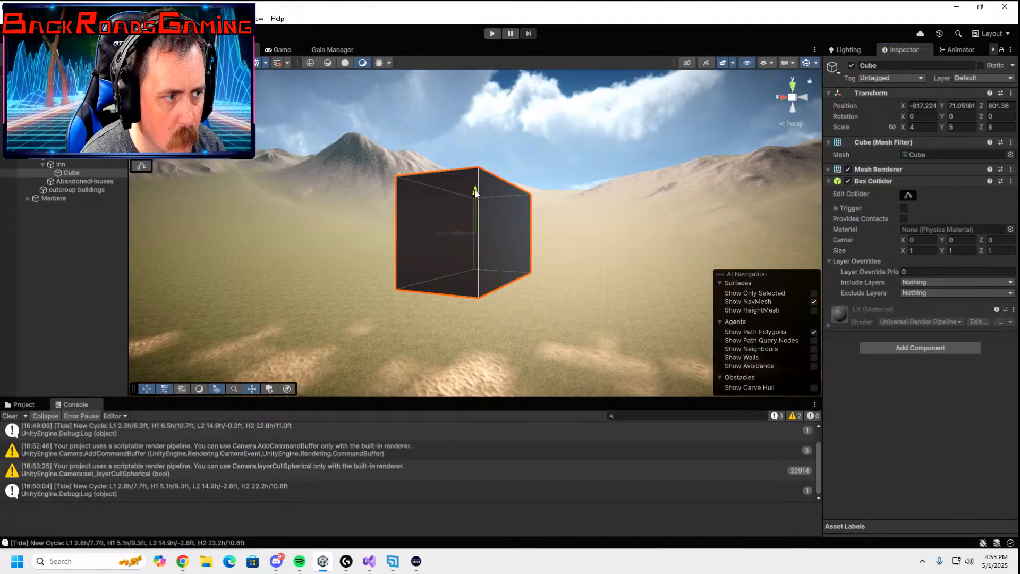
# - Lower the Inn's cube toward the ground and shift it across the grass to about Y 65.86 and Z 590.24
pyautogui.moveTo(475, 192); pyautogui.dragTo(488, 318)
pyautogui.moveTo(506, 310); pyautogui.dragTo(892, 384, button='right')
pyautogui.press('a')
pyautogui.press('s')
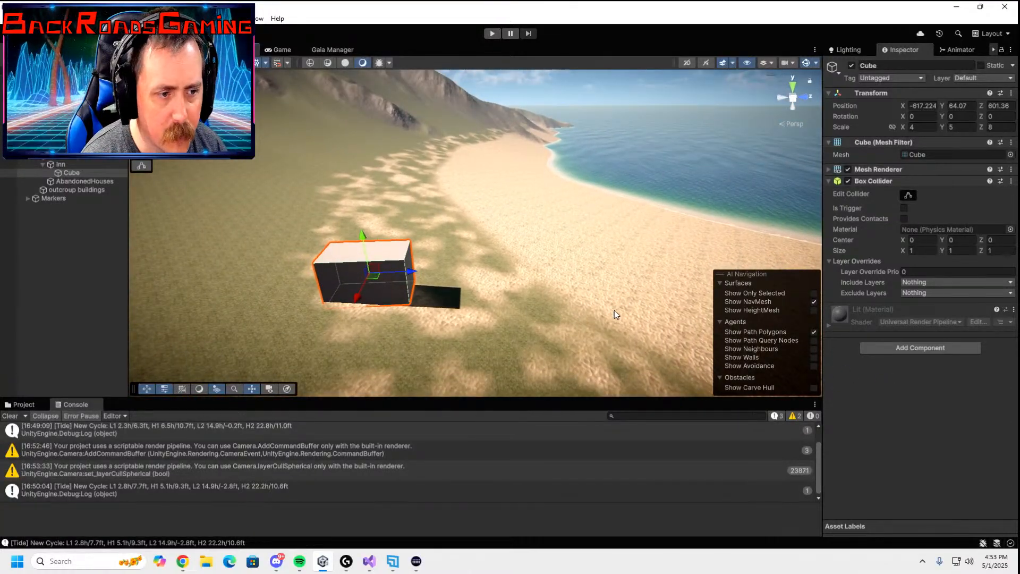
pyautogui.moveTo(614, 310); pyautogui.dragTo(498, 237, button='right')
pyautogui.press('w')
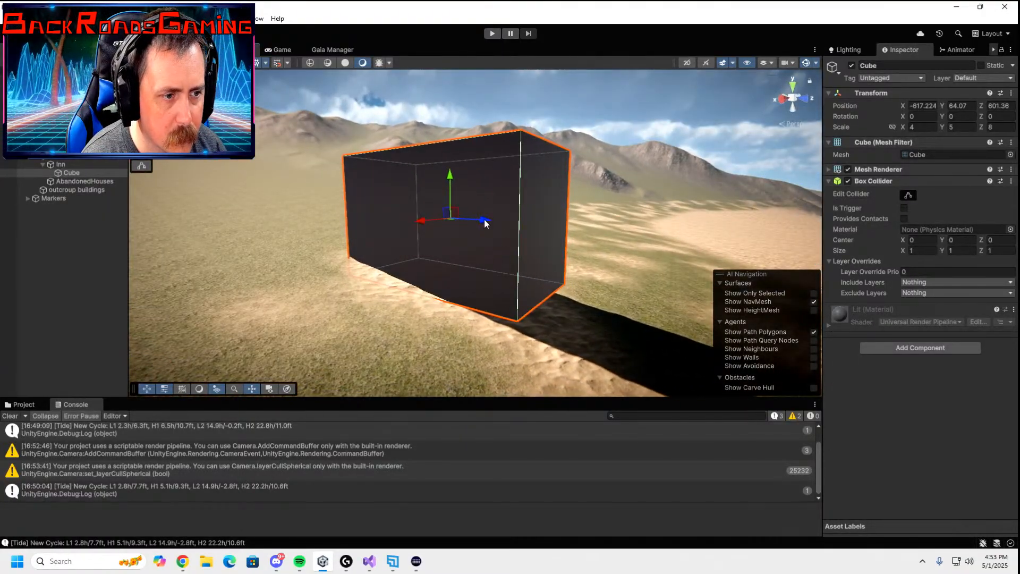
pyautogui.moveTo(485, 223); pyautogui.dragTo(320, 142)
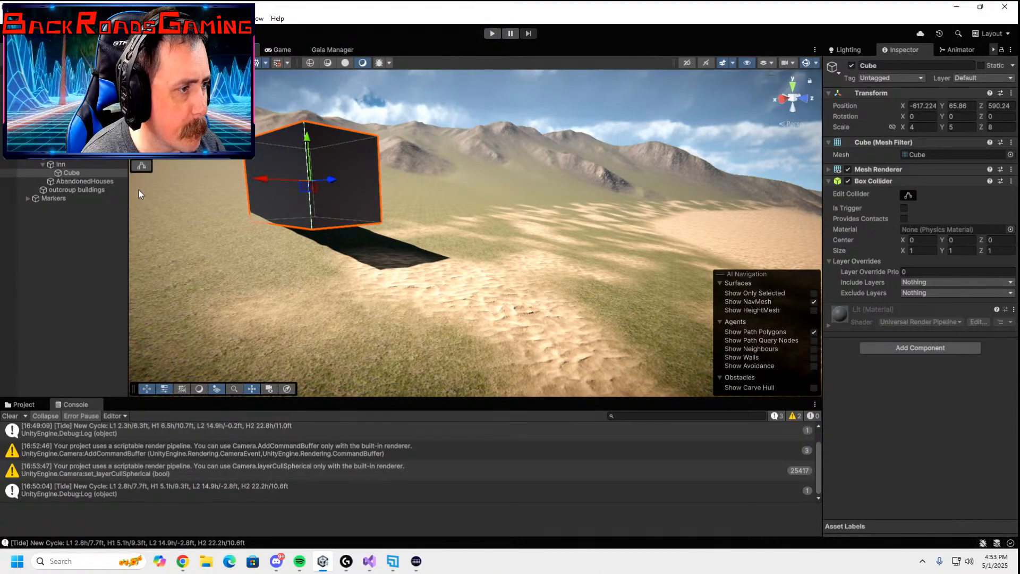
# - Duplicate the AbandonedHouses group and rename the copy ActiveHouses
pyautogui.click(82, 181)
pyautogui.hotkey('ctrl', 'd')
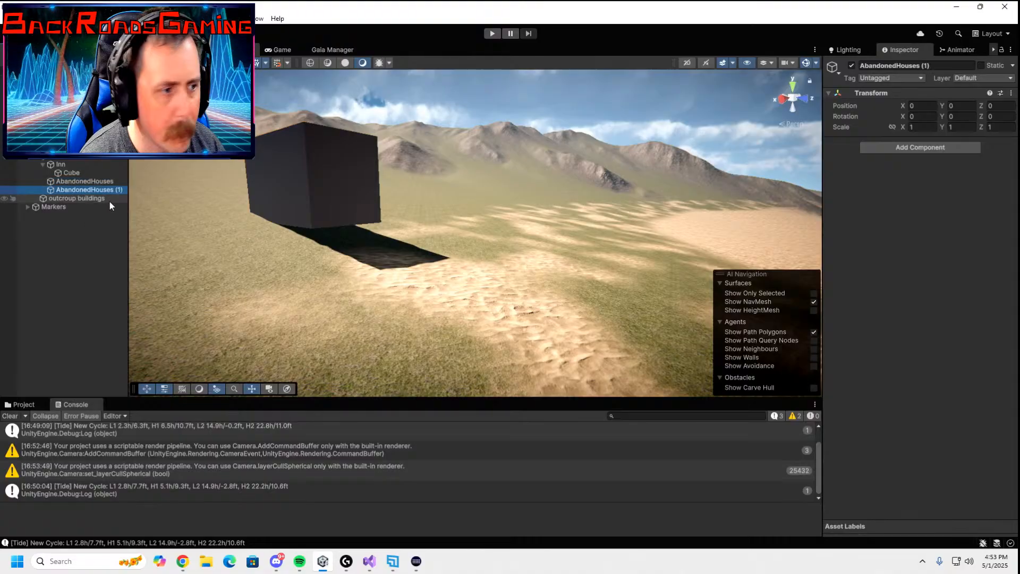
pyautogui.press('F2')
pyautogui.write('Millager')
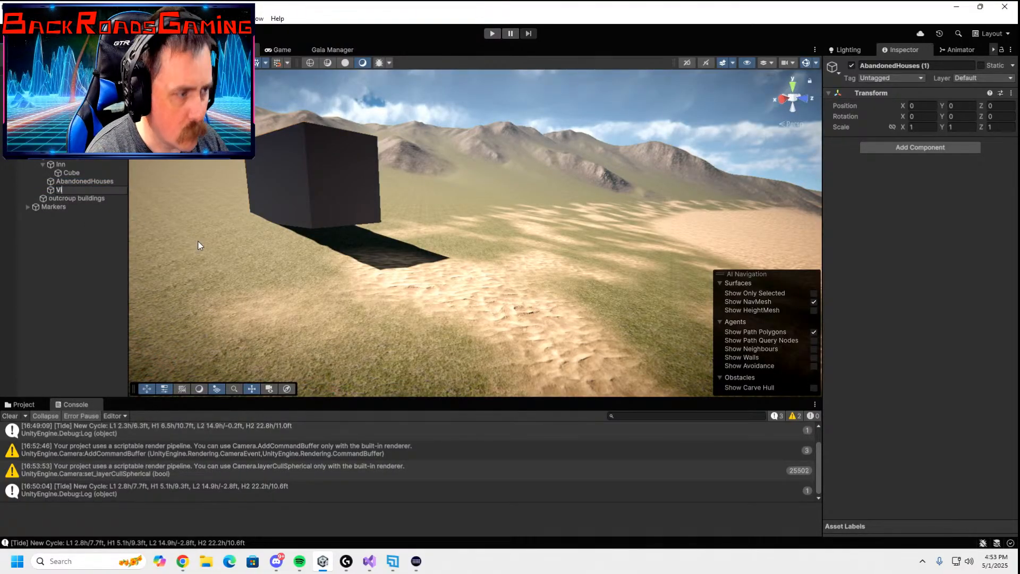
pyautogui.press('BackSpace')
pyautogui.press('BackSpace')
pyautogui.write('Active')
pyautogui.write('B')
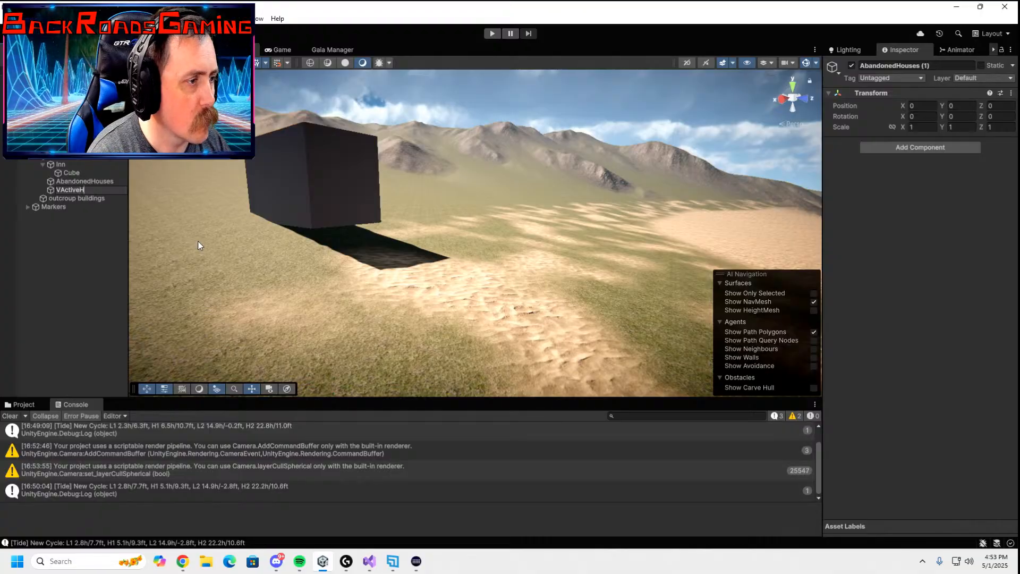
pyautogui.hotkey('ctrl', 'a')
pyautogui.write('ActiveHouses')
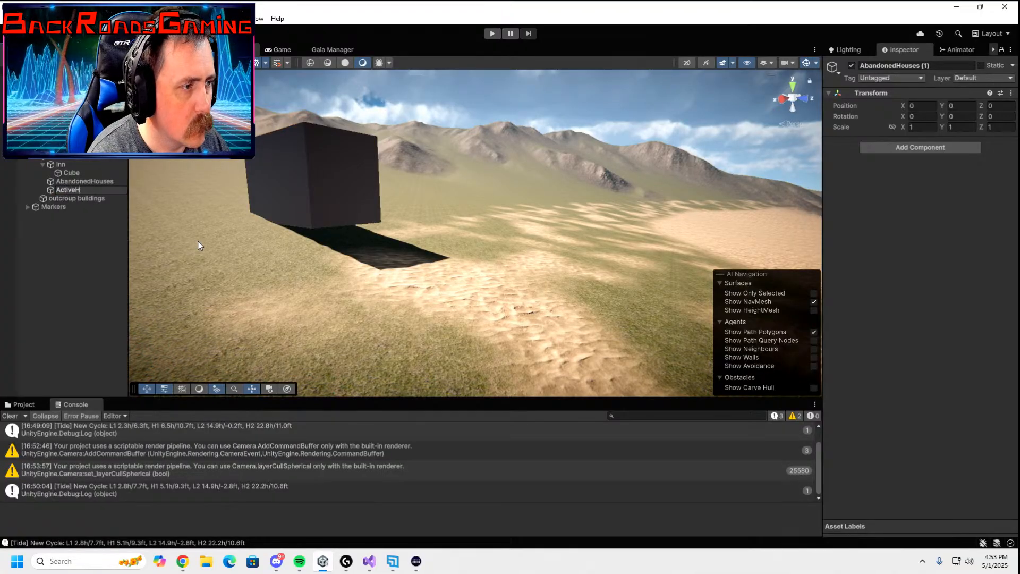
pyautogui.press('Return')
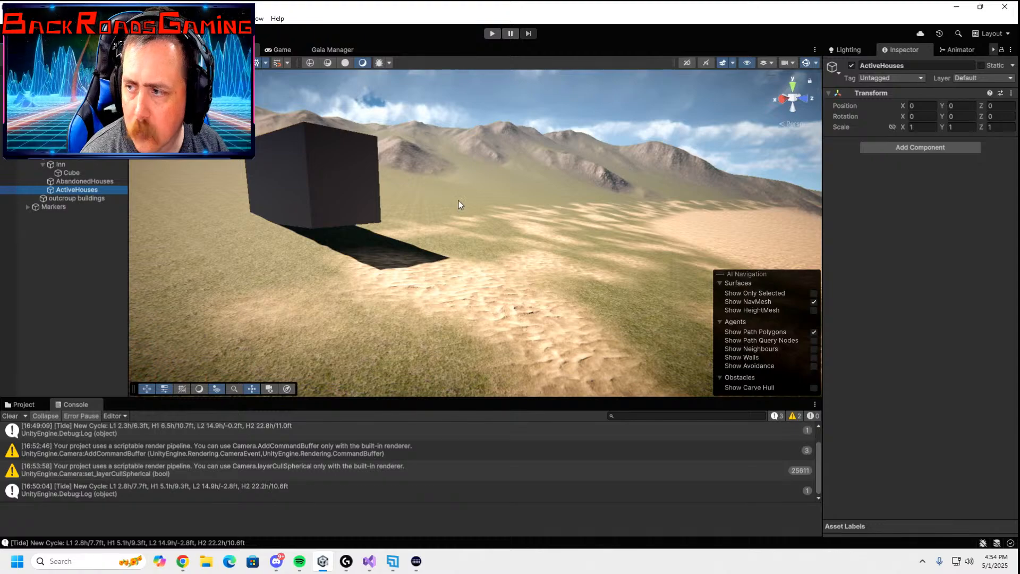
# - Add a cube as a child of the ActiveHouses object
pyautogui.moveTo(373, 231); pyautogui.dragTo(491, 223, button='right')
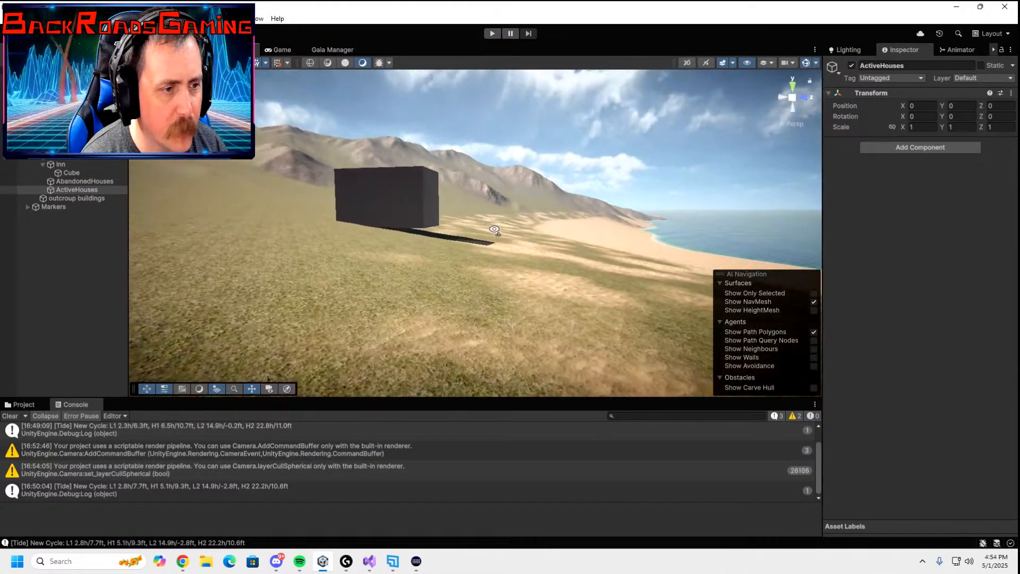
pyautogui.rightClick(100, 190)
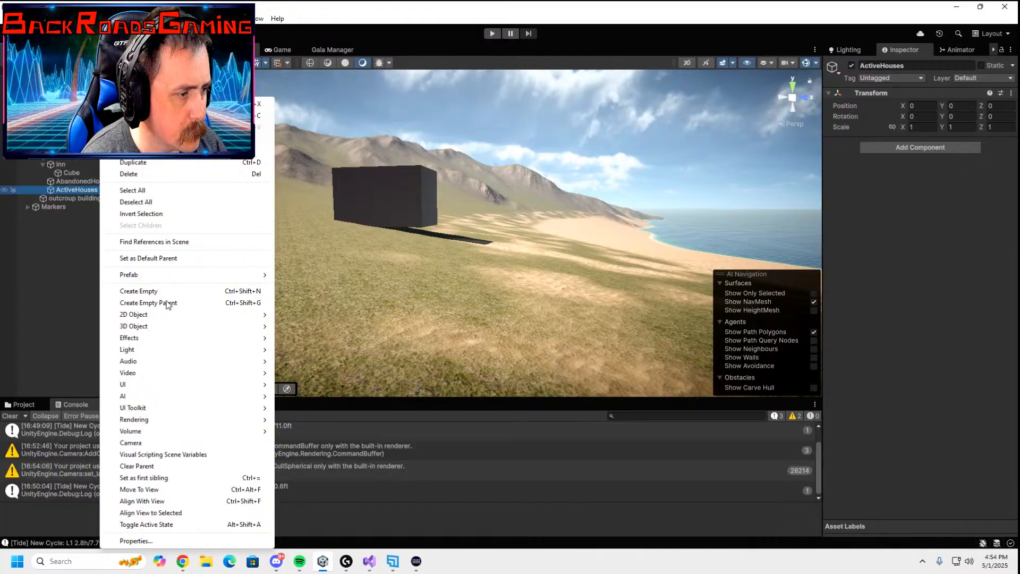
pyautogui.moveTo(169, 326)
pyautogui.click(290, 328)
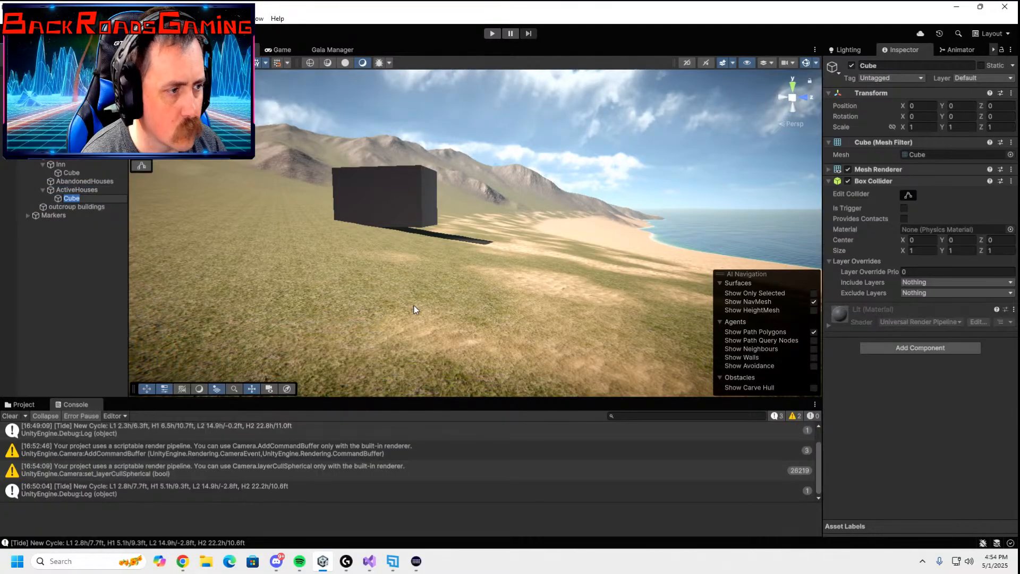
# - Align the ActiveHouses cube with the current view over the grassland near the Inn, and set its X and Y rotation to 0
pyautogui.hotkey('ctrl', 'shift', 'f')
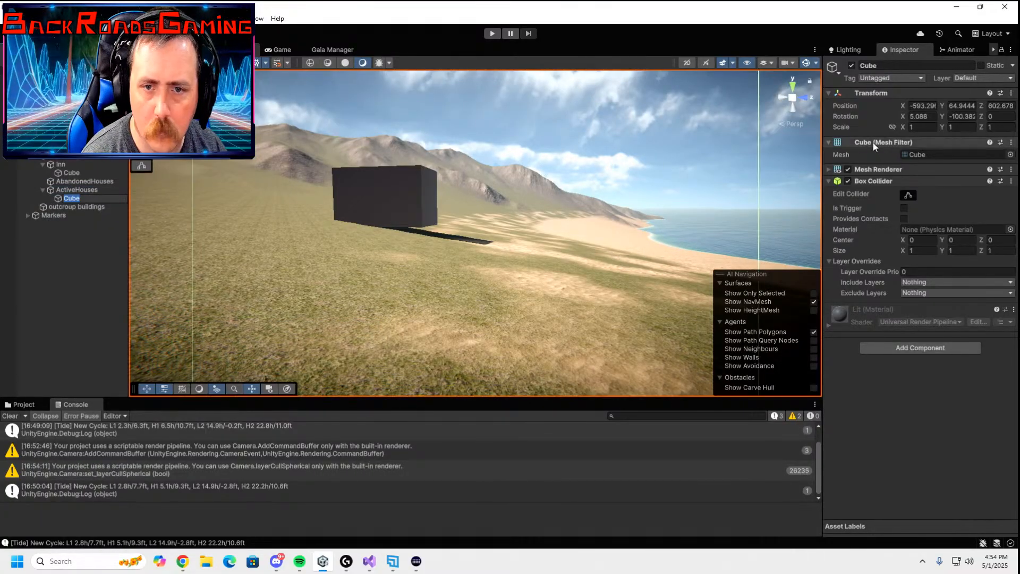
pyautogui.click(918, 117)
pyautogui.write('0')
pyautogui.press('Tab')
pyautogui.write('0')
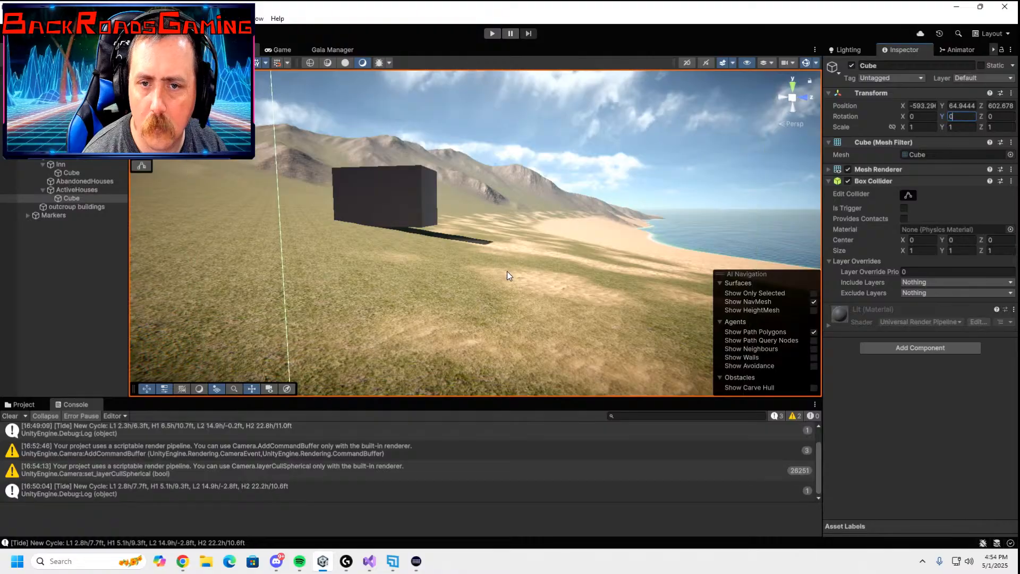
# - Scale the ActiveHouses cube to 3 in X, Y and Z
pyautogui.scroll(-3, 430, 245)
pyautogui.scroll(-3, 431, 241)
pyautogui.moveTo(570, 207); pyautogui.dragTo(364, 231, button='right')
pyautogui.press('d')
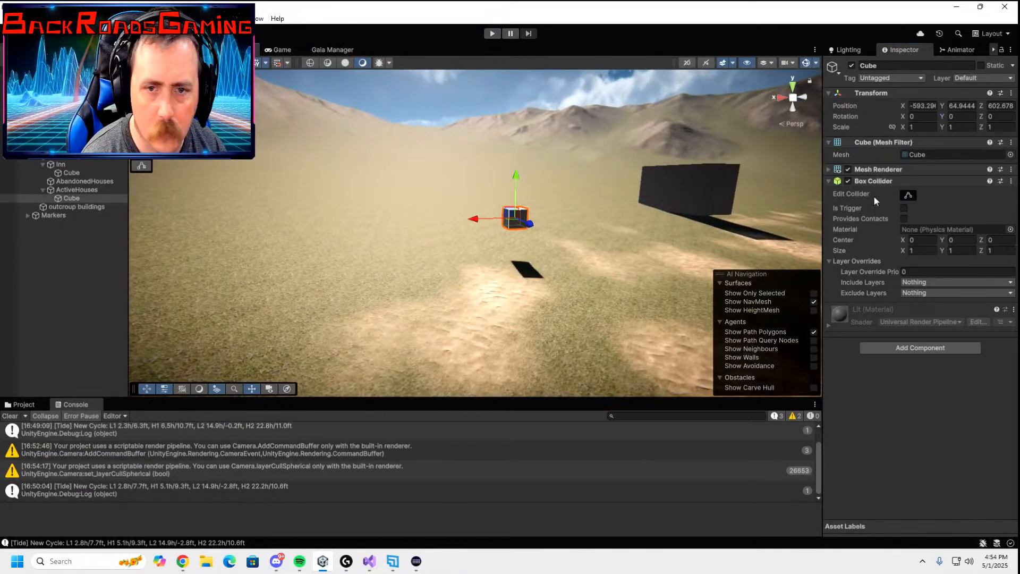
pyautogui.click(924, 127)
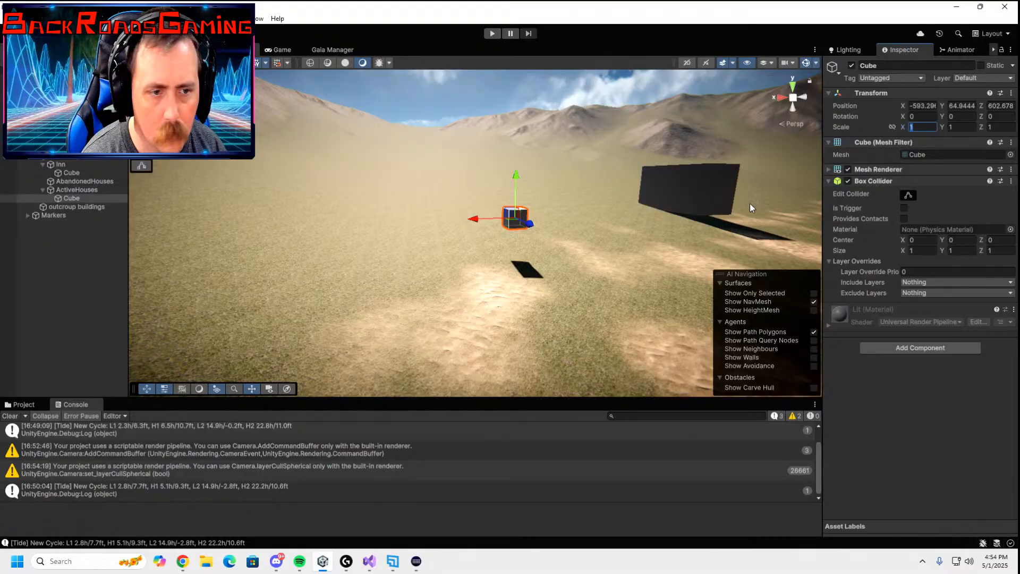
pyautogui.write('3')
pyautogui.press('Tab')
pyautogui.press('Tab')
pyautogui.write('3')
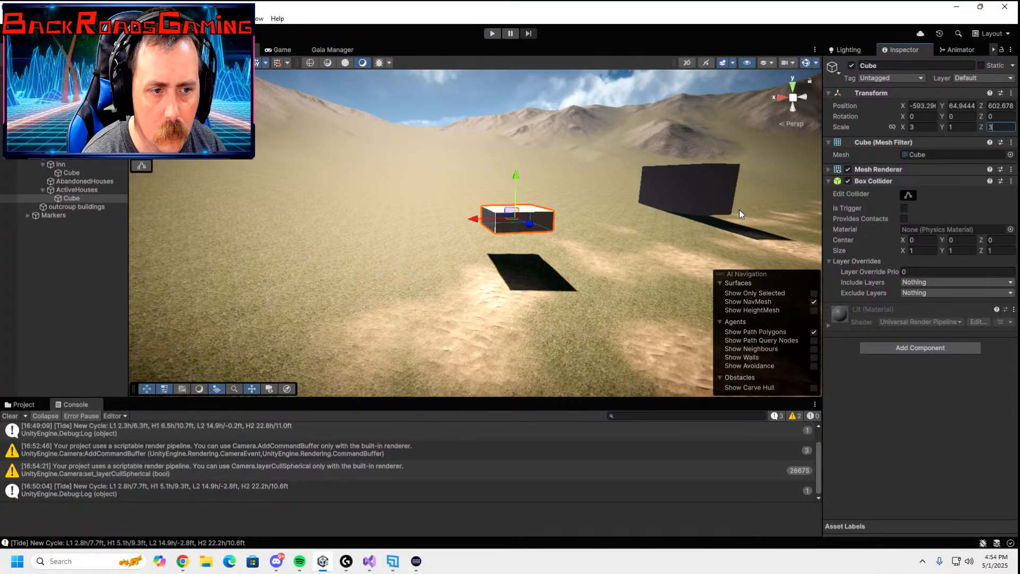
pyautogui.hotkey('shift', 'Tab')
pyautogui.write('3')
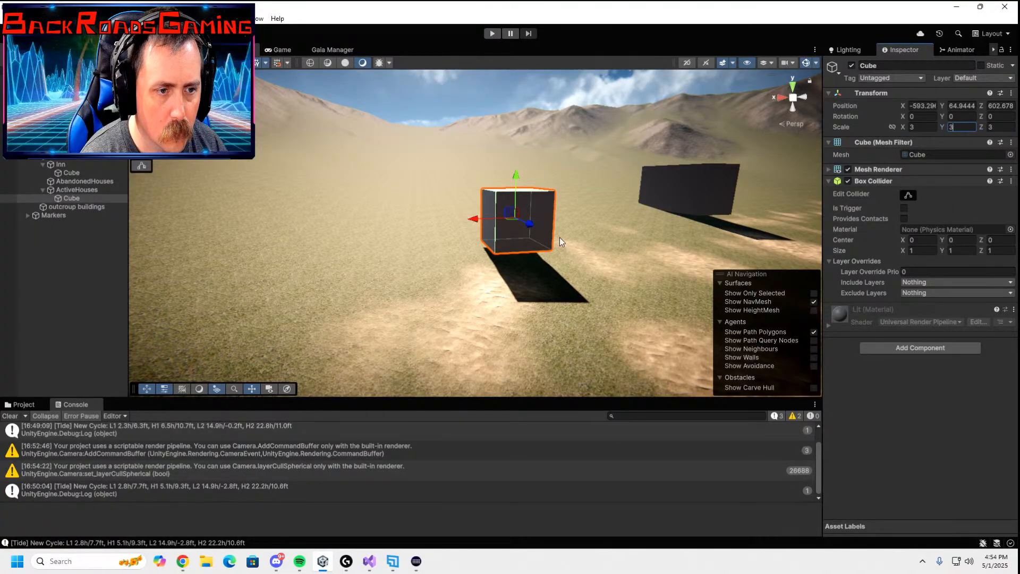
# - Move the ActiveHouses cube back across the grass, then duplicate it and place the copy at about X -576, Y 67.14, Z 590.81
pyautogui.moveTo(530, 223); pyautogui.dragTo(221, 198)
pyautogui.hotkey('ctrl', 'd')
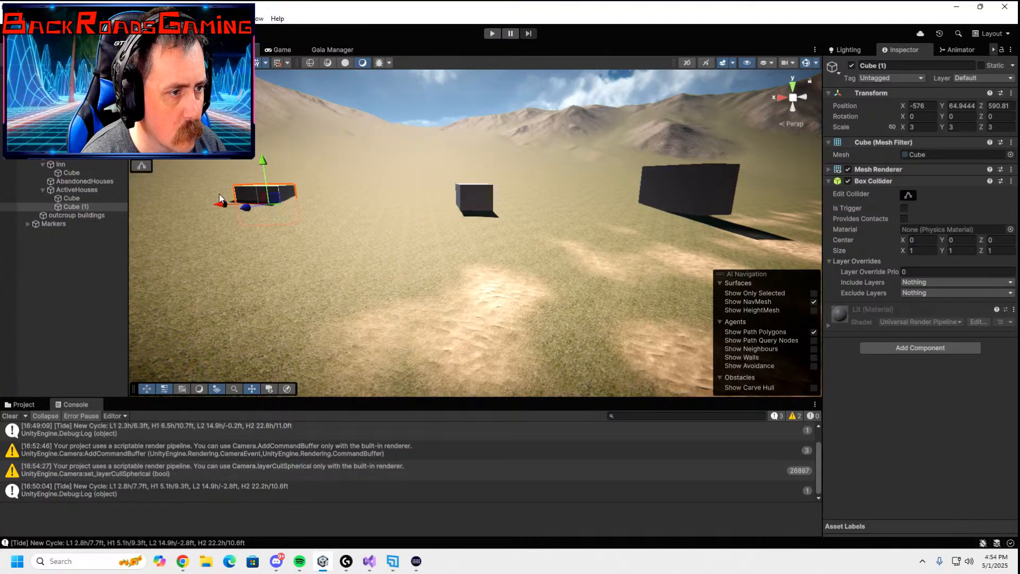
pyautogui.moveTo(266, 161); pyautogui.dragTo(269, 132)
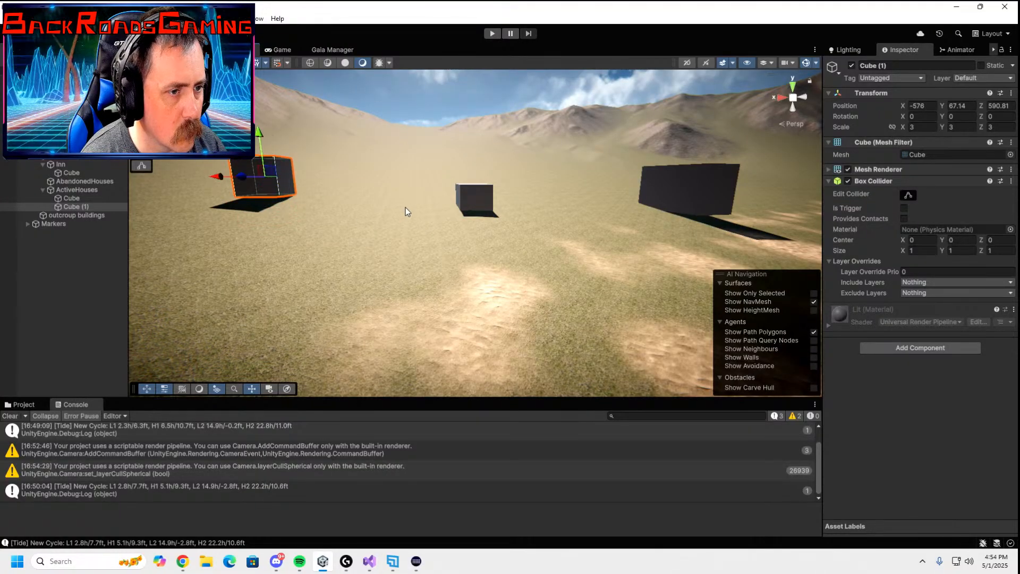
# - Examine from above how the Inn and house cubes sit between the beach and the surrounding grassland
pyautogui.scroll(-3, 602, 196)
pyautogui.click(793, 86)
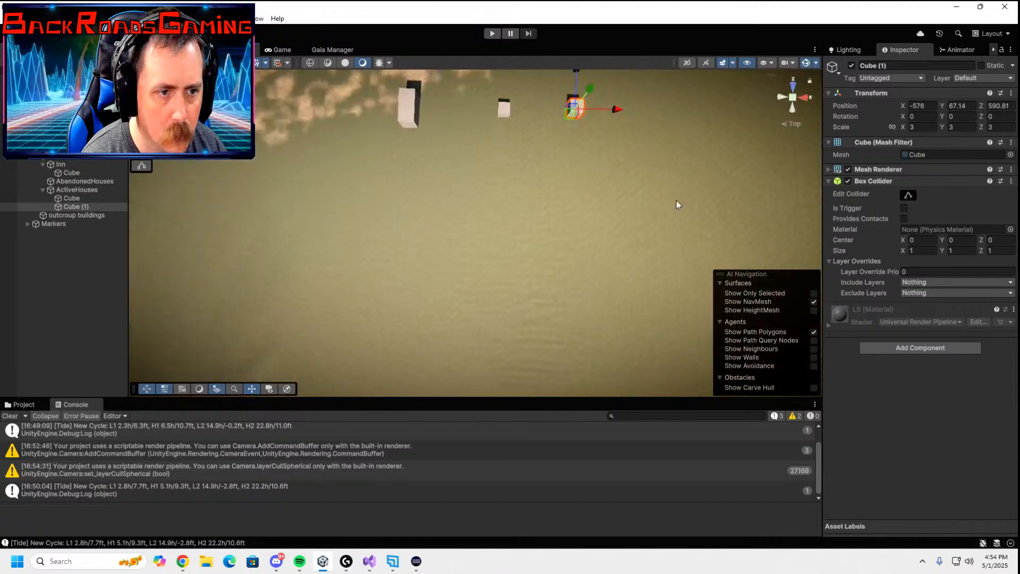
pyautogui.scroll(-5, 528, 250)
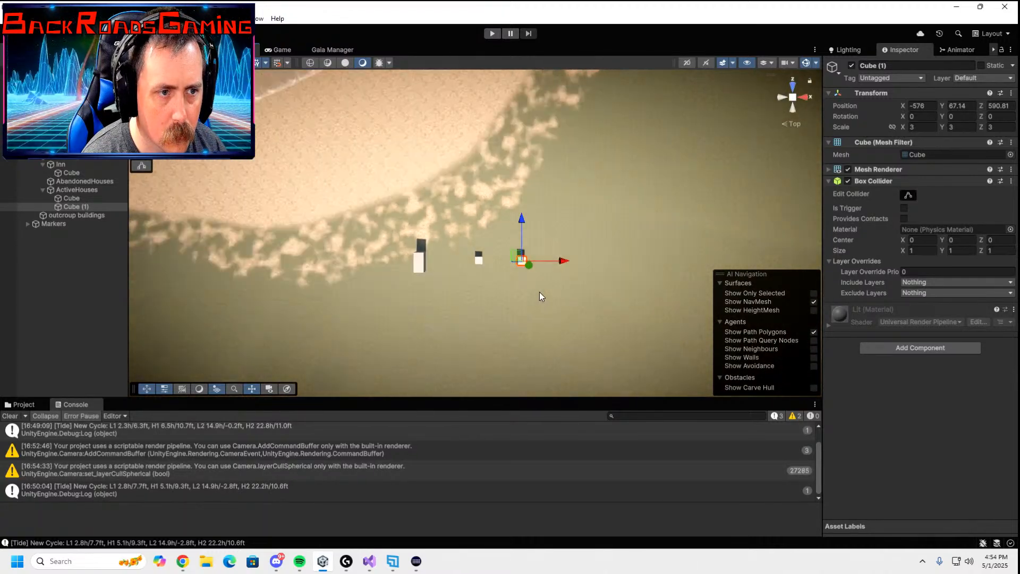
pyautogui.moveTo(525, 235); pyautogui.dragTo(737, 267, button='right')
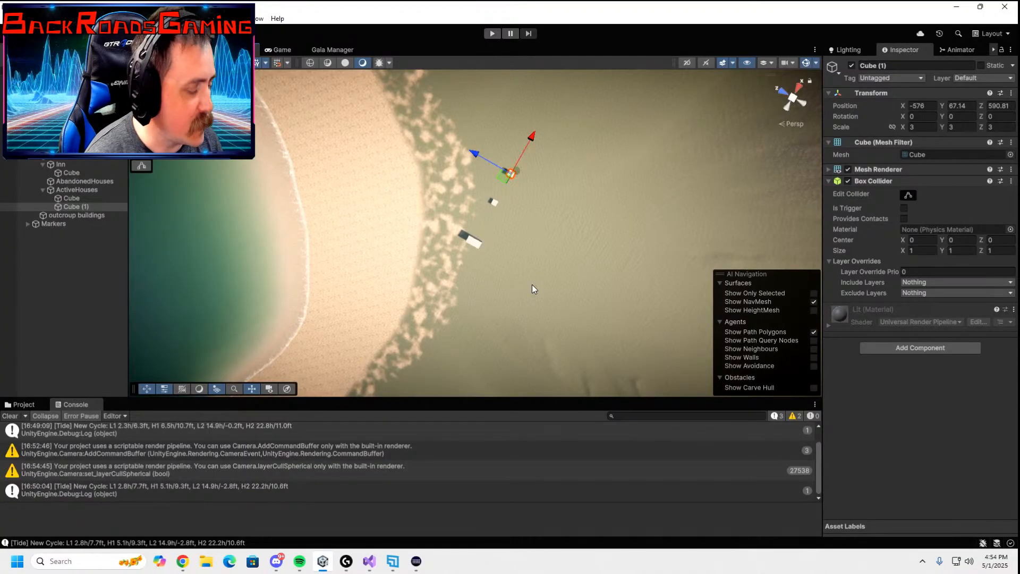
pyautogui.scroll(-2, 523, 272)
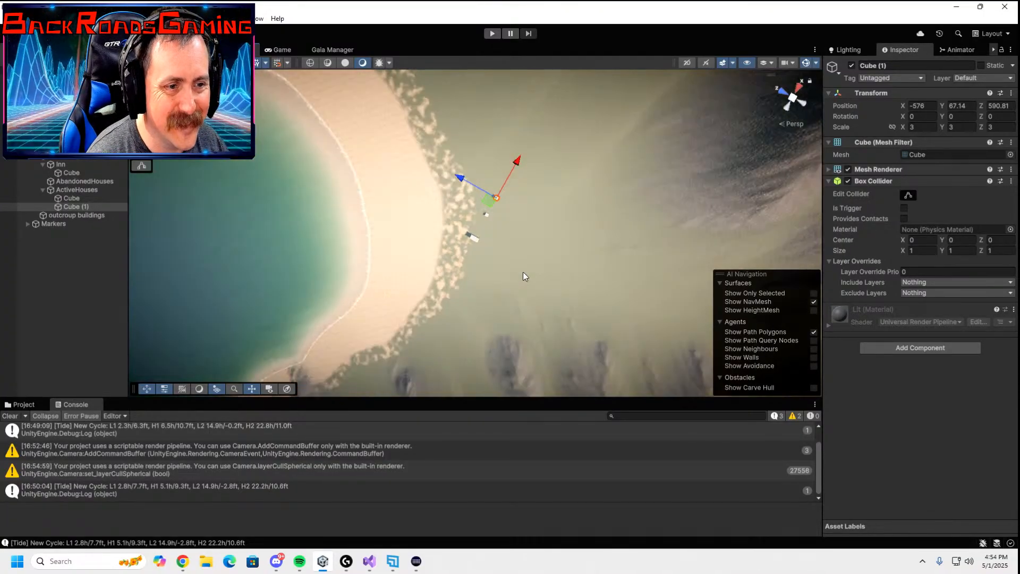
pyautogui.moveTo(534, 247); pyautogui.dragTo(810, 195, button='right')
pyautogui.press('w')
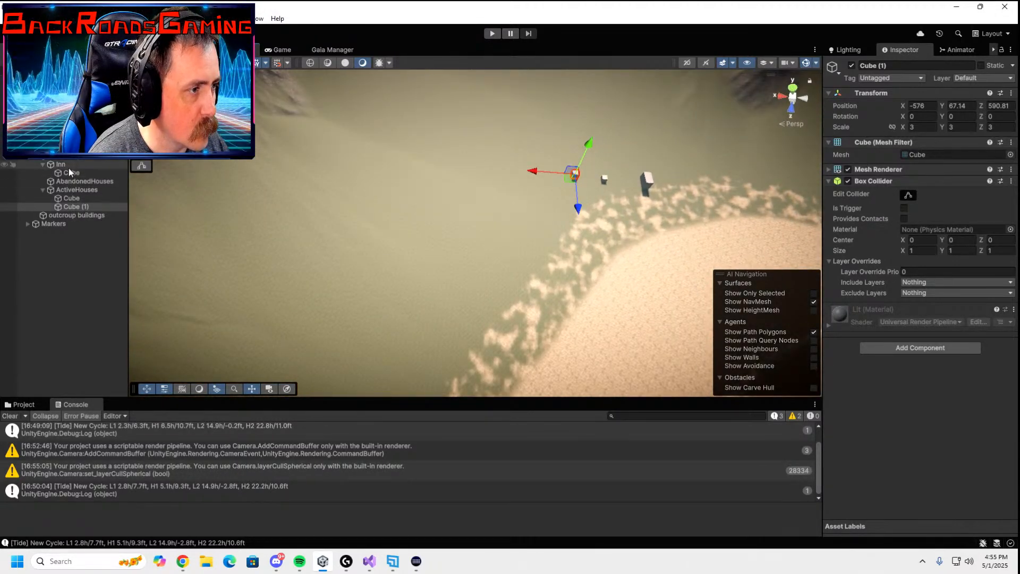
# - Create an empty object at the same level as the outcroup buildings group and name it Fence
pyautogui.rightClick(67, 139)
pyautogui.click(85, 113)
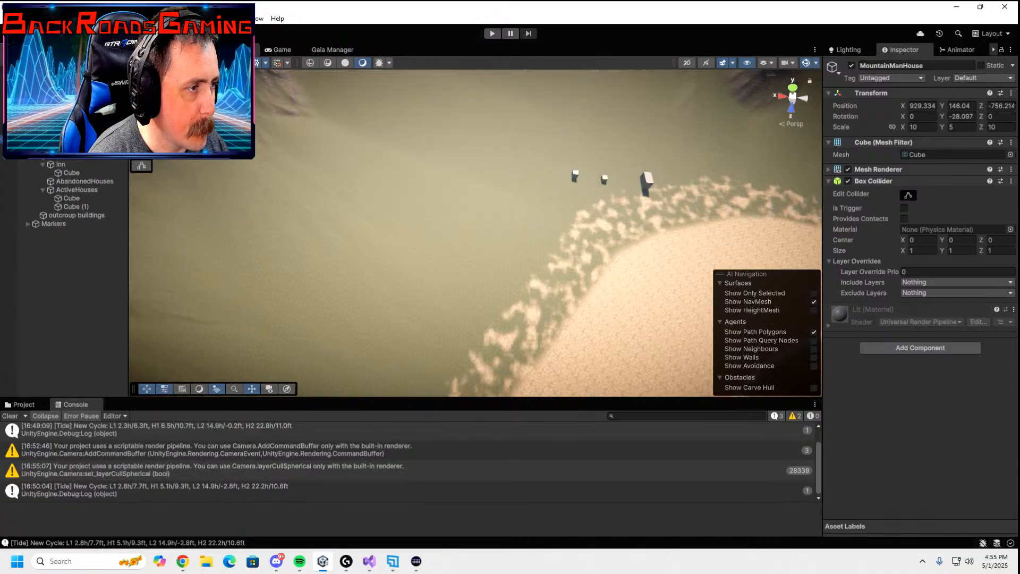
pyautogui.rightClick(56, 319)
pyautogui.click(92, 315)
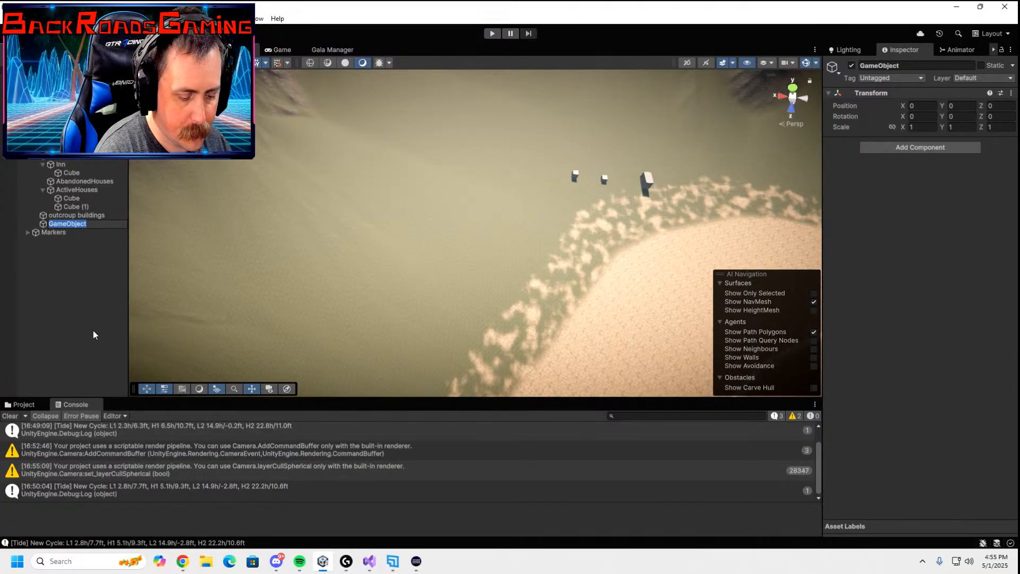
pyautogui.write('Fence')
pyautogui.press('Return')
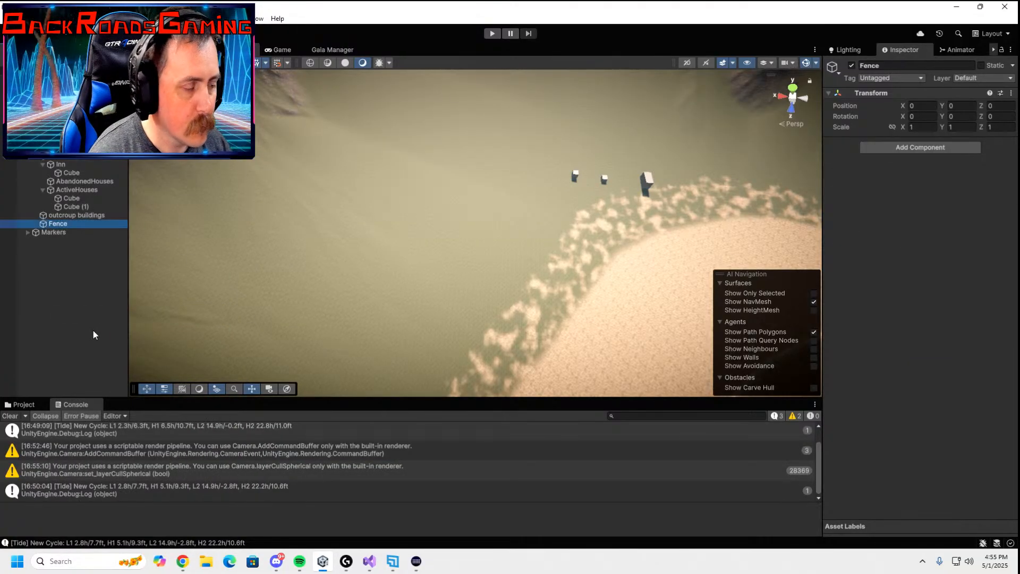
# - Add a cube as a child of the Fence object
pyautogui.rightClick(59, 225)
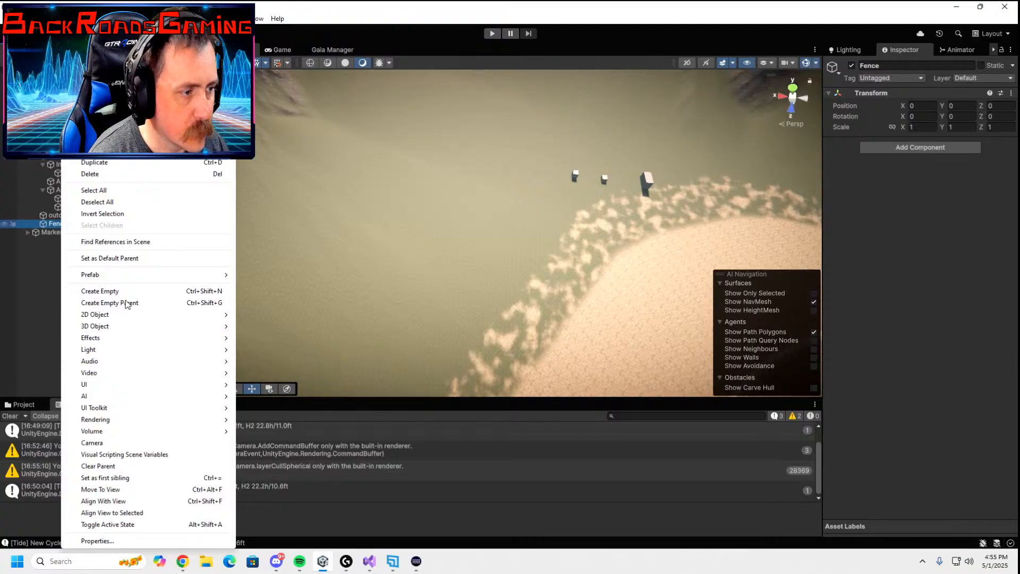
pyautogui.moveTo(125, 326)
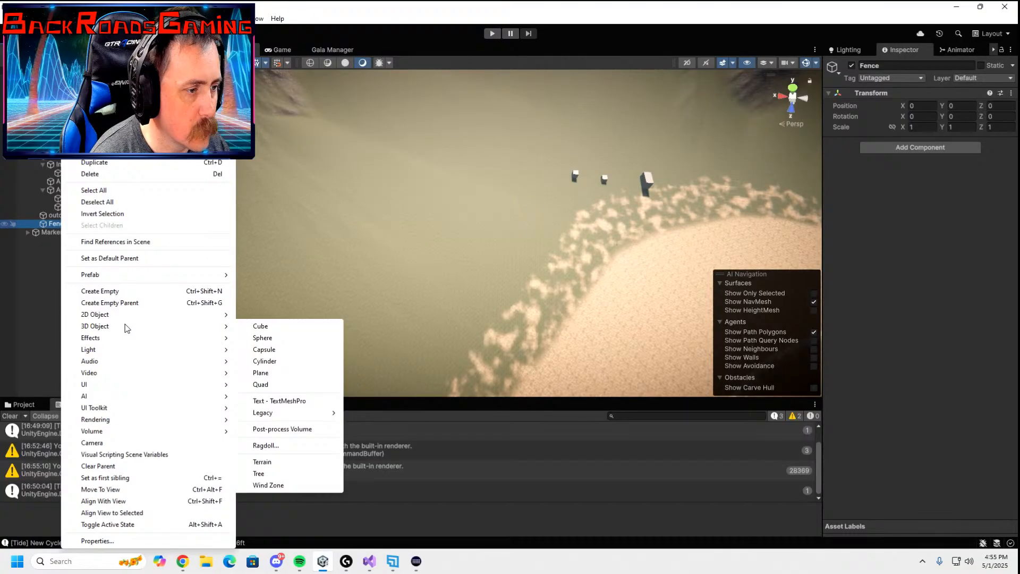
pyautogui.click(259, 330)
# - Align the Fence cube with a view of the beach-edge grass, zero its X and Y rotation, and set its X scale to 0.5
pyautogui.moveTo(455, 320); pyautogui.dragTo(298, 308, button='right')
pyautogui.moveTo(413, 264); pyautogui.dragTo(701, 132, button='right')
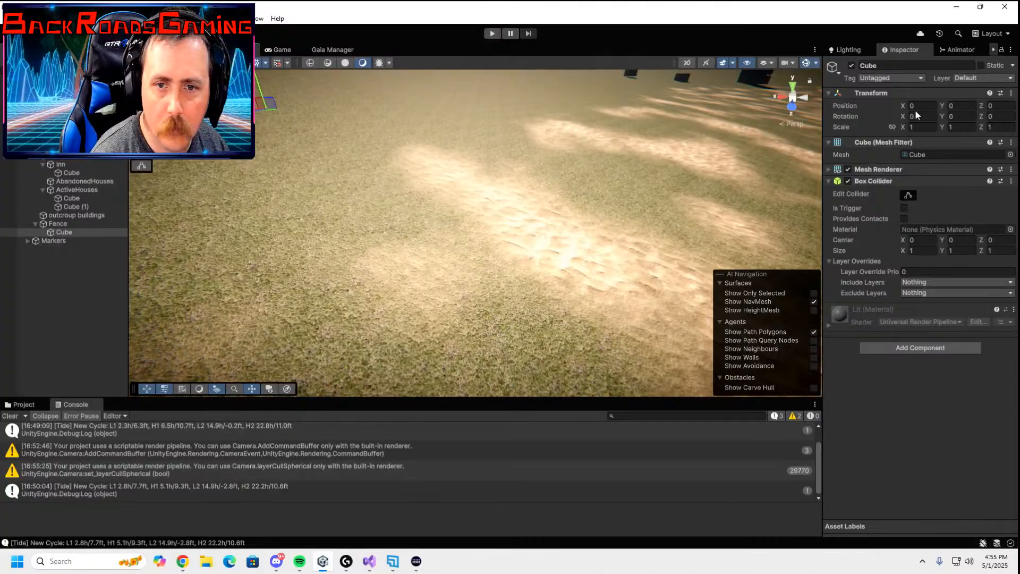
pyautogui.hotkey('ctrl', 'shift', 'f')
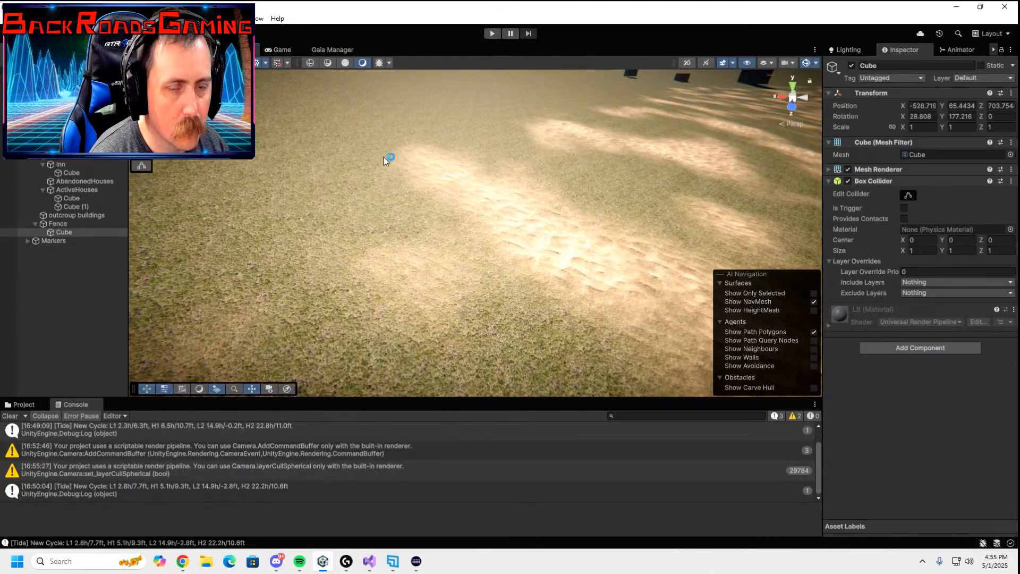
pyautogui.press('f')
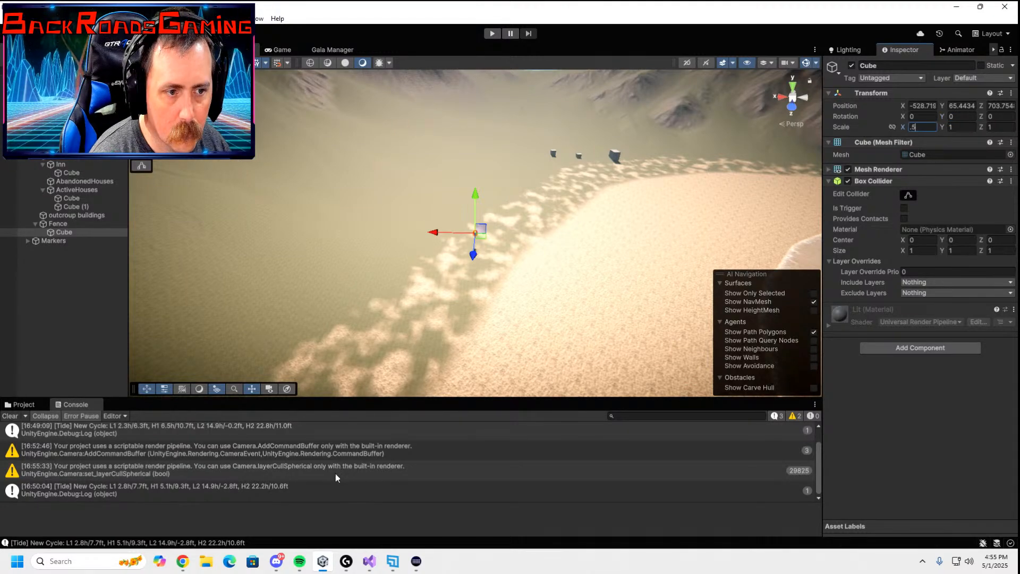
# - Rotate the Fence cube to about -47.4 degrees in Y and set its Z scale to 7
pyautogui.doubleClick(109, 231)
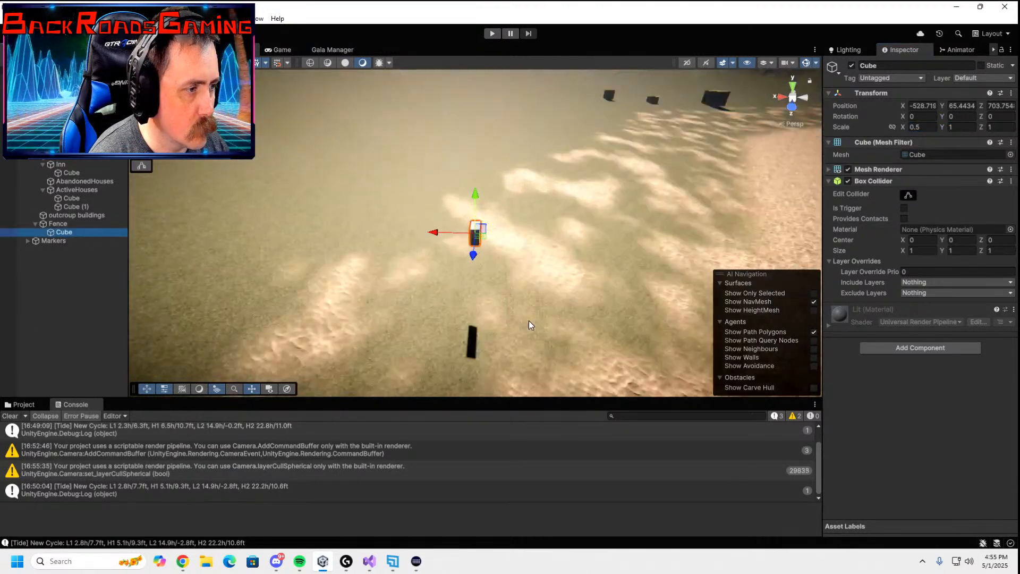
pyautogui.moveTo(528, 320); pyautogui.dragTo(588, 295, button='right')
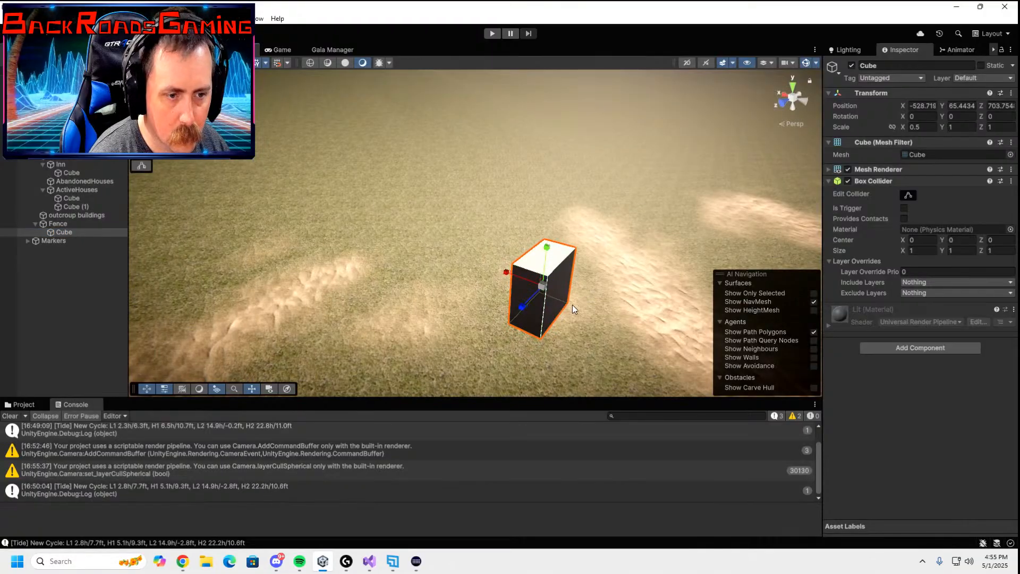
pyautogui.moveTo(544, 317); pyautogui.dragTo(654, 311)
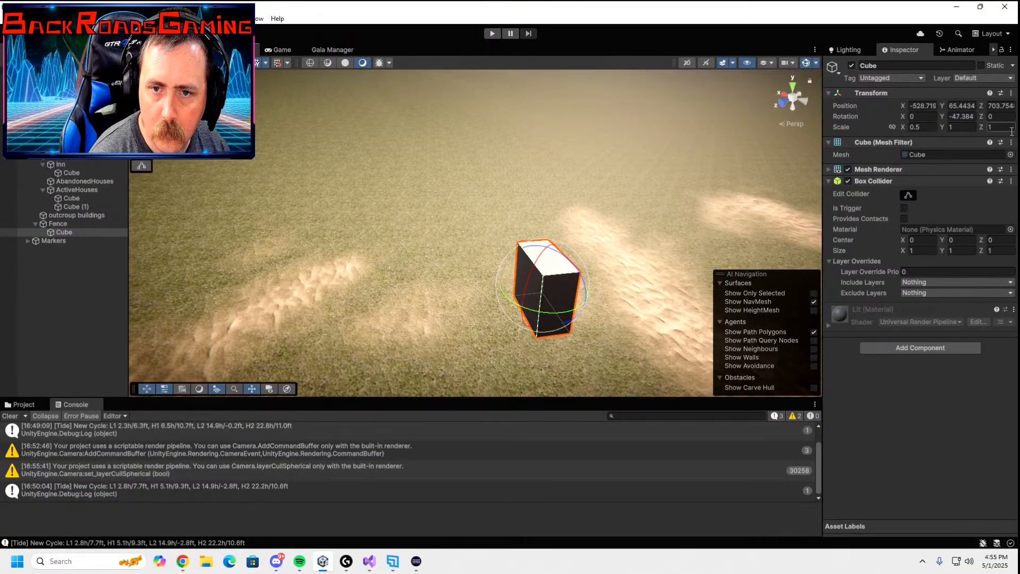
pyautogui.write('7')
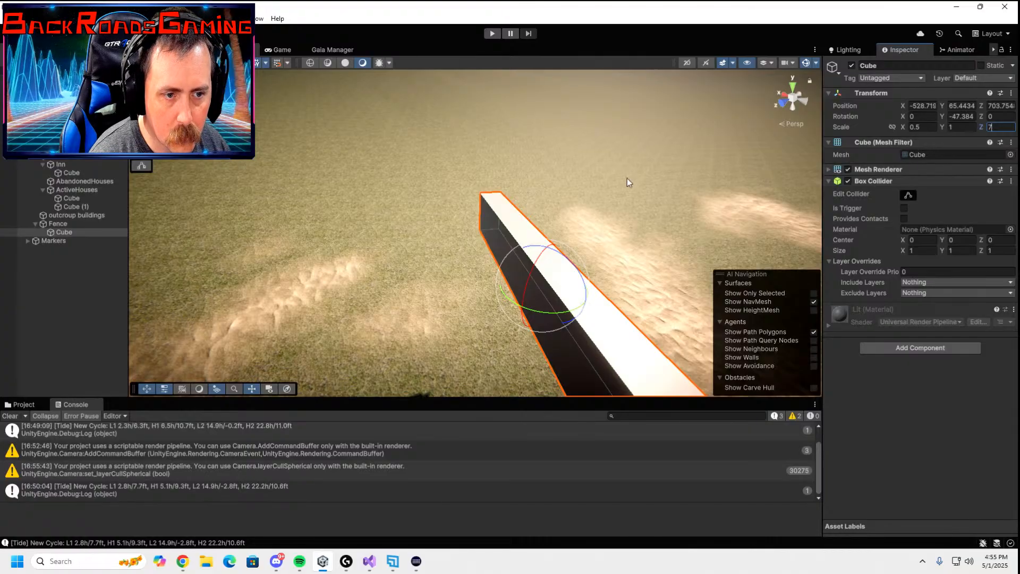
# - Lower the Fence cube toward the ground to about Y 62.27
pyautogui.scroll(-6, 627, 182)
pyautogui.moveTo(627, 207); pyautogui.dragTo(696, 214, button='right')
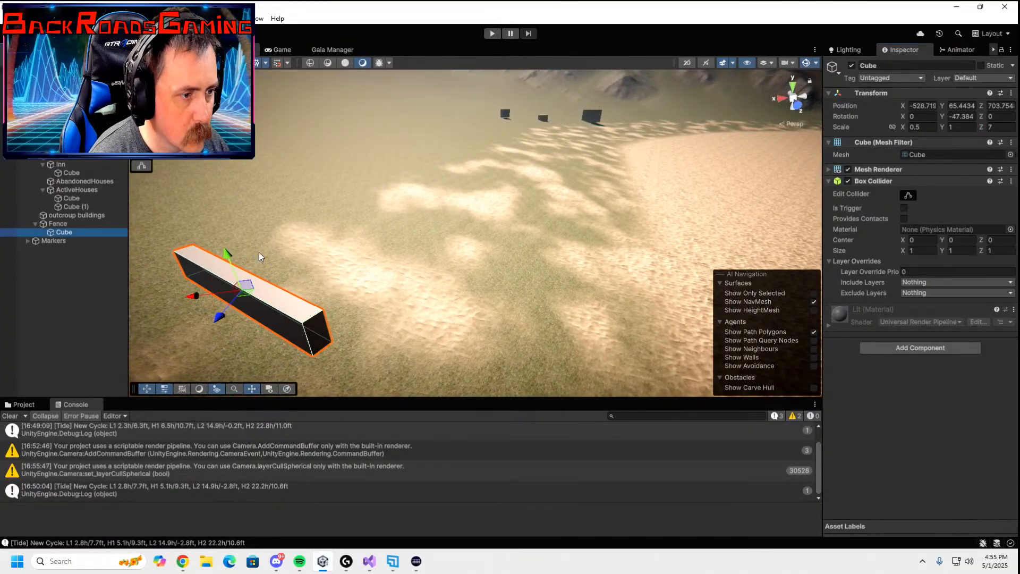
pyautogui.moveTo(229, 260); pyautogui.dragTo(250, 354)
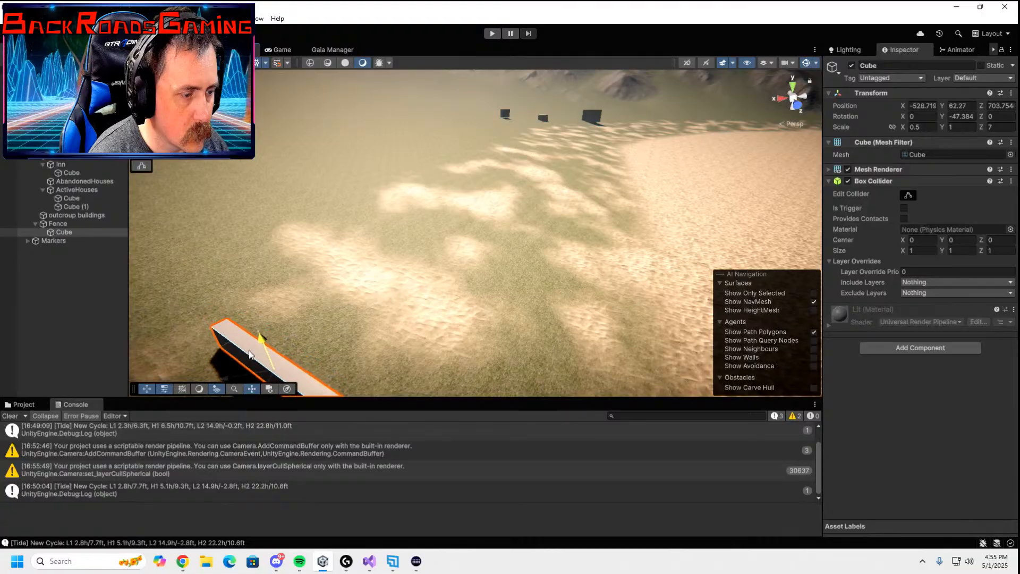
# - Tilt the Fence cube to about 10.3 degrees in X to follow the slope and fine-tune its height
pyautogui.press('f')
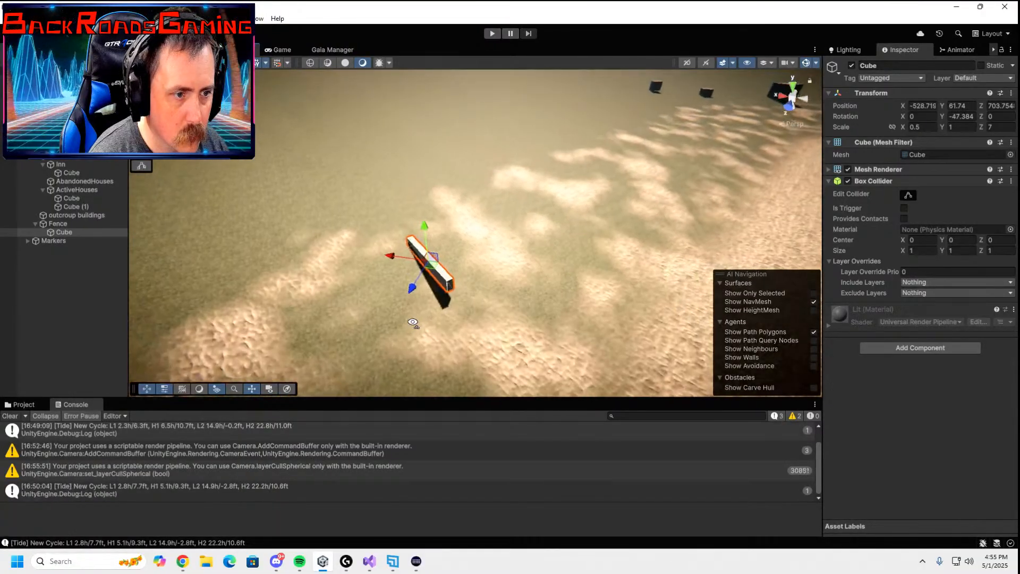
pyautogui.press('e')
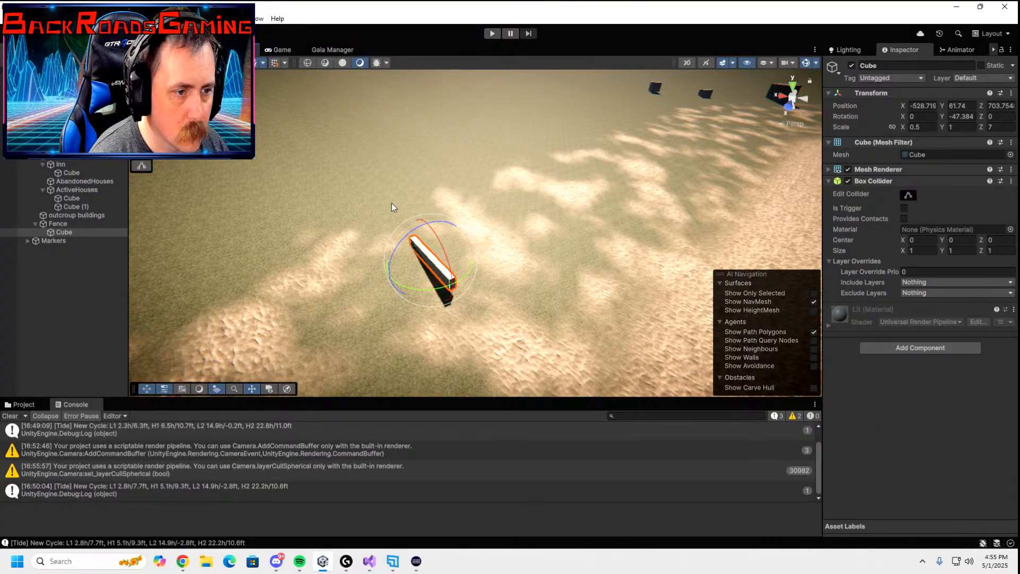
pyautogui.moveTo(444, 255); pyautogui.dragTo(454, 268)
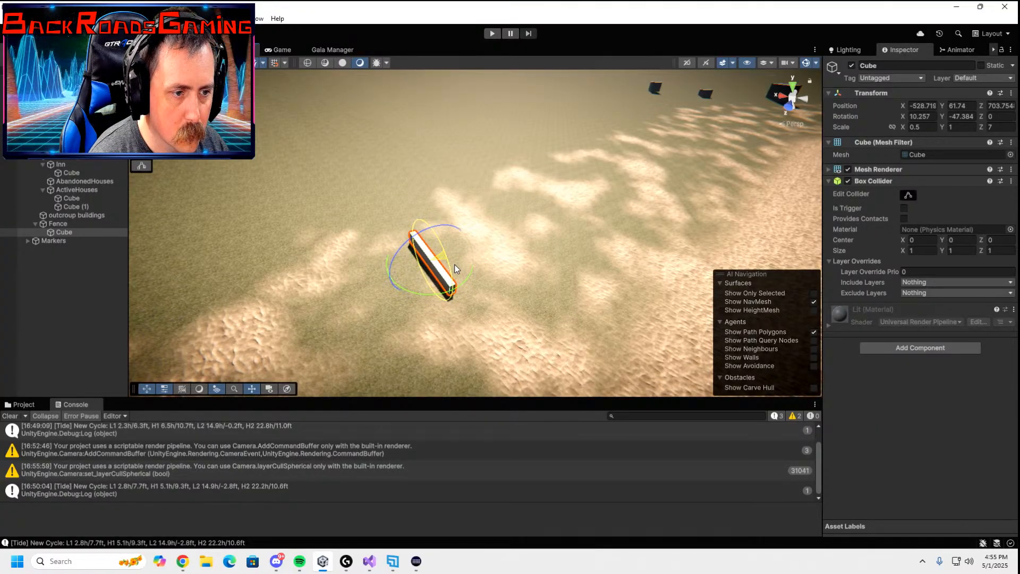
pyautogui.press('w')
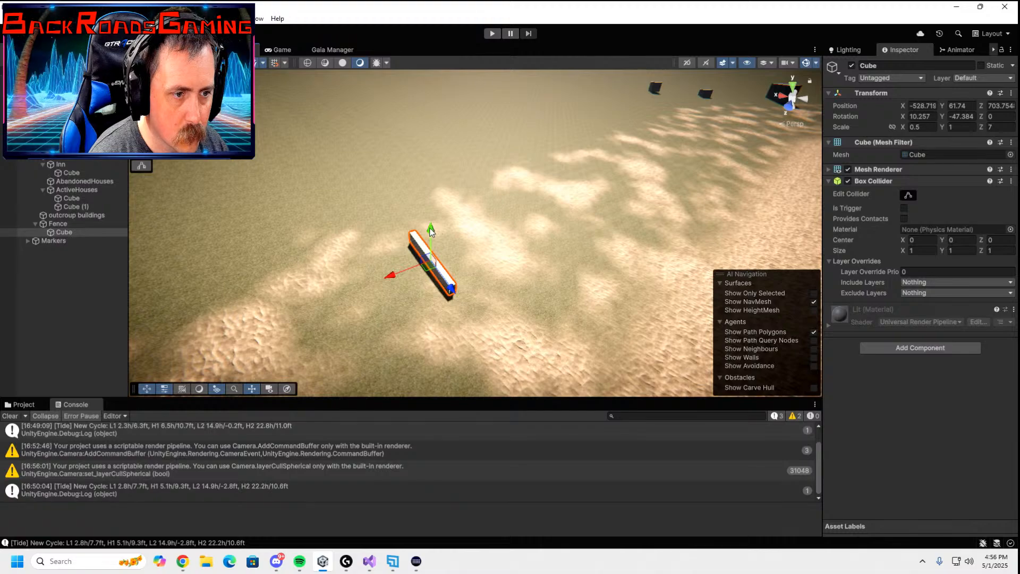
pyautogui.moveTo(429, 228); pyautogui.dragTo(431, 230)
# - Duplicate the tilted fence segment twice and line up the copies end to end up the slope
pyautogui.press('f')
pyautogui.moveTo(490, 283); pyautogui.dragTo(615, 231, button='right')
pyautogui.press('s')
pyautogui.hotkey('ctrl', 'd')
pyautogui.hotkey('ctrl', 'd')
pyautogui.moveTo(602, 249); pyautogui.dragTo(284, 174)
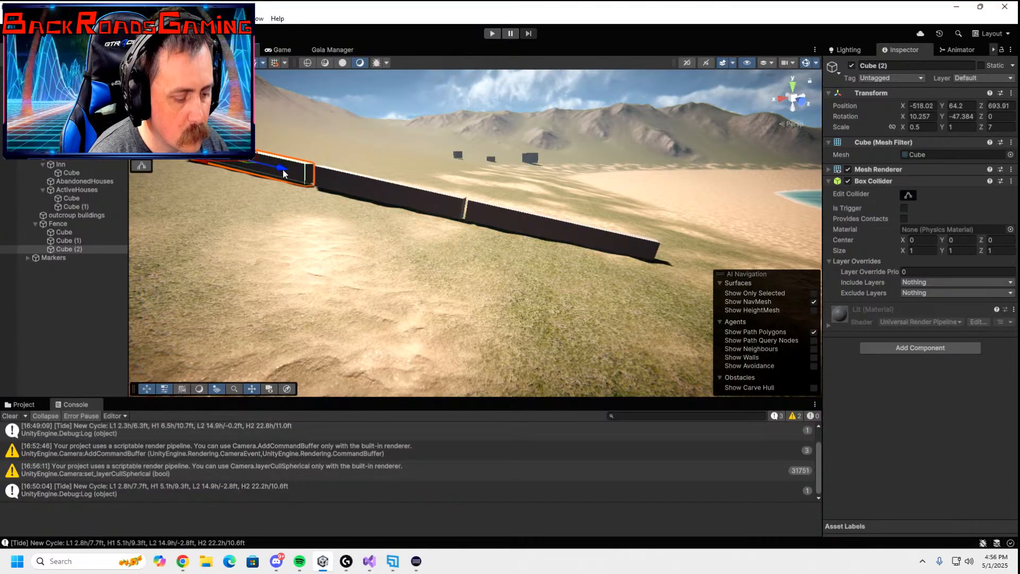
# - Duplicate the uphill fence segment, turn the copy to about -5.1 degrees in Y, and join it to the fence's end as a corner
pyautogui.hotkey('ctrl', 'd')
pyautogui.moveTo(340, 158); pyautogui.dragTo(295, 112, button='right')
pyautogui.press('w')
pyautogui.press('a')
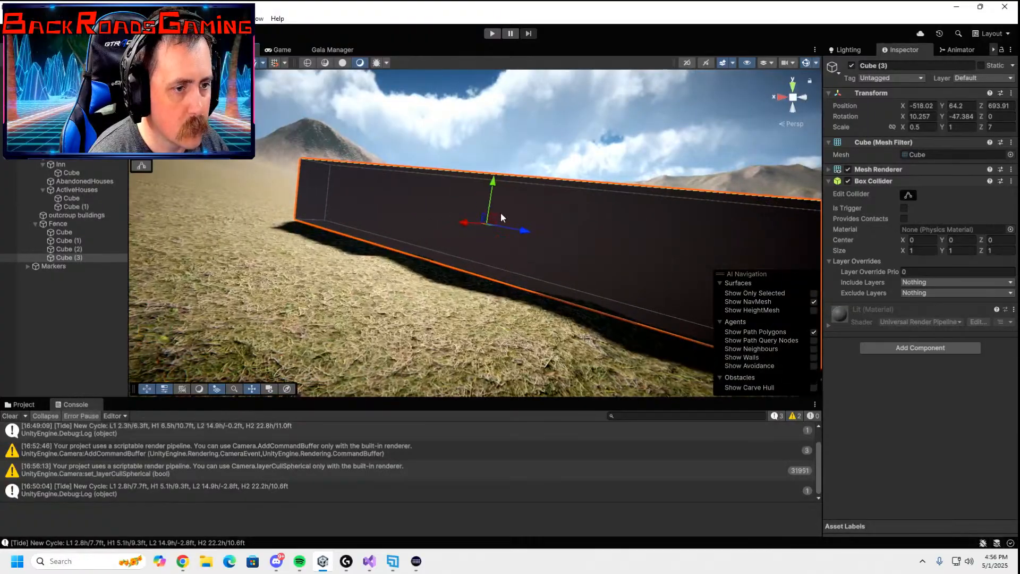
pyautogui.press('e')
pyautogui.moveTo(503, 228); pyautogui.dragTo(263, 195)
pyautogui.press('w')
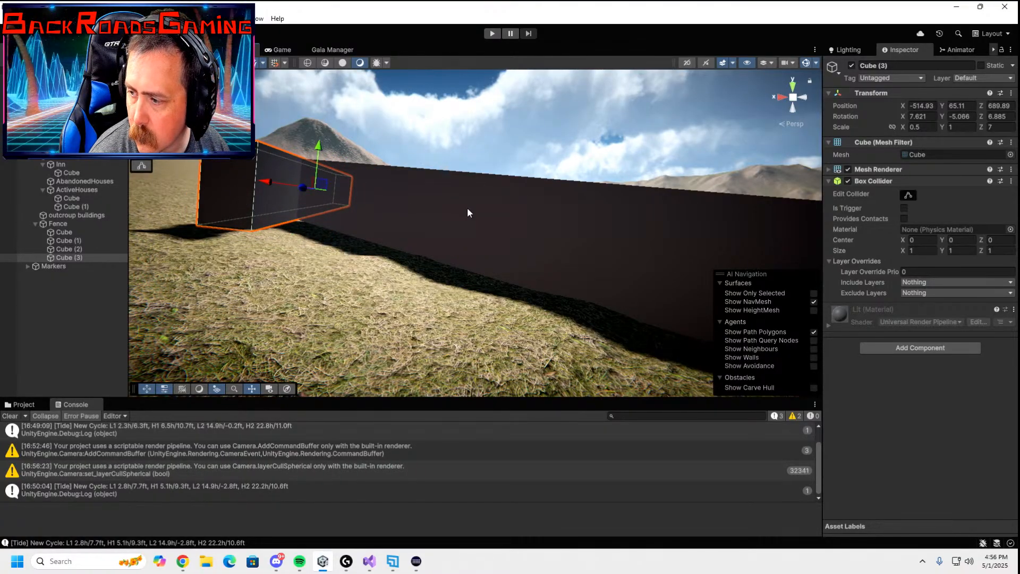
pyautogui.press('w')
pyautogui.moveTo(458, 221); pyautogui.dragTo(720, 319, button='right')
pyautogui.moveTo(591, 253); pyautogui.dragTo(508, 264)
# - Look through the Gaia Manager's extensions and its advanced runtime, tools, system information and terrain sections
pyautogui.moveTo(328, 51); pyautogui.dragTo(374, 79)
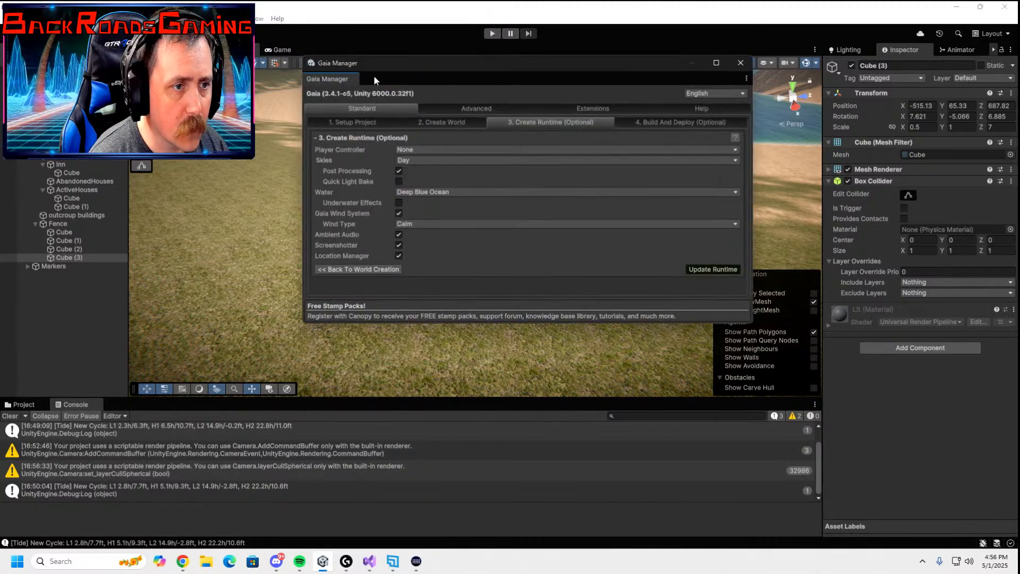
pyautogui.click(626, 111)
pyautogui.click(581, 123)
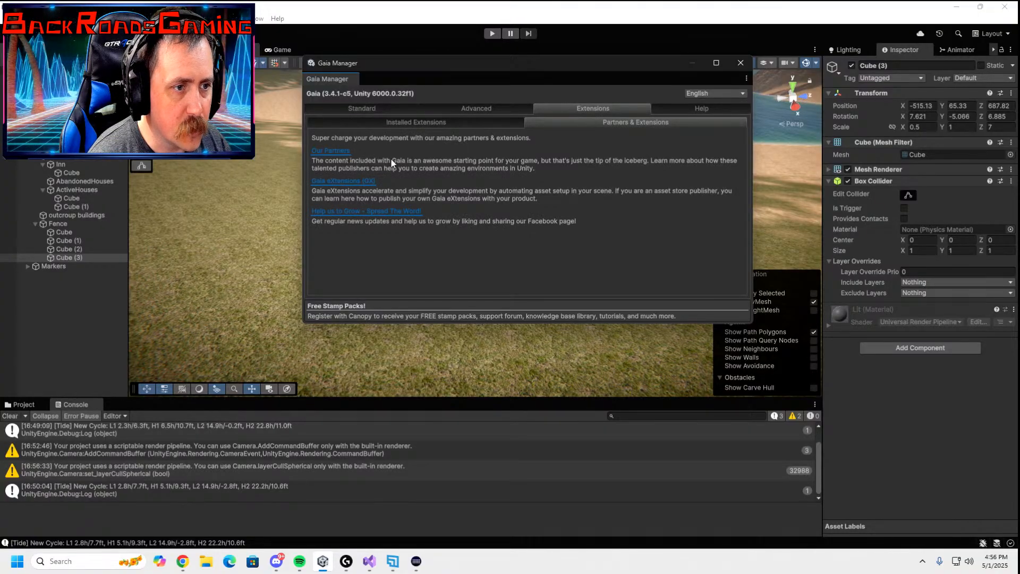
pyautogui.click(464, 106)
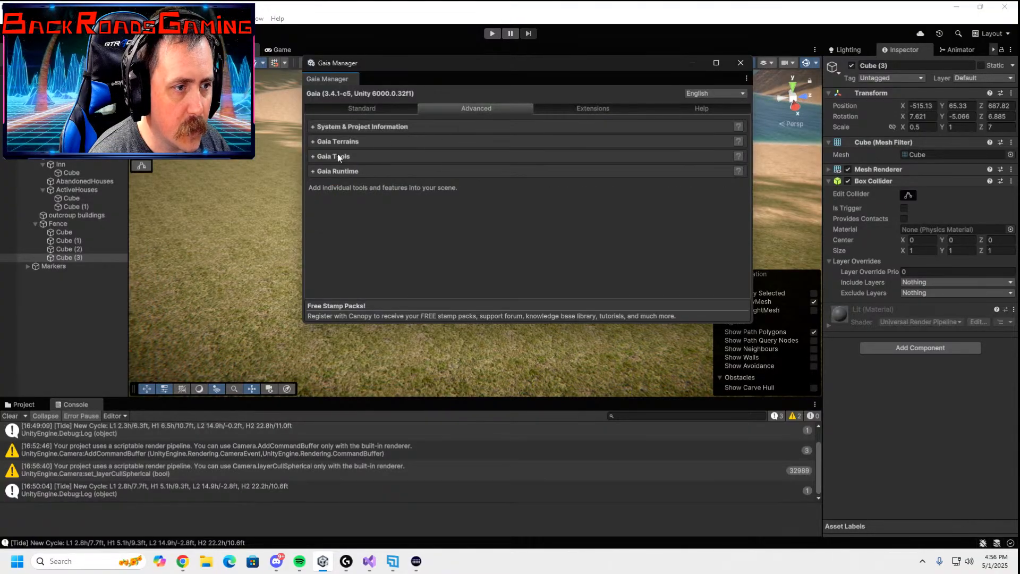
pyautogui.click(313, 171)
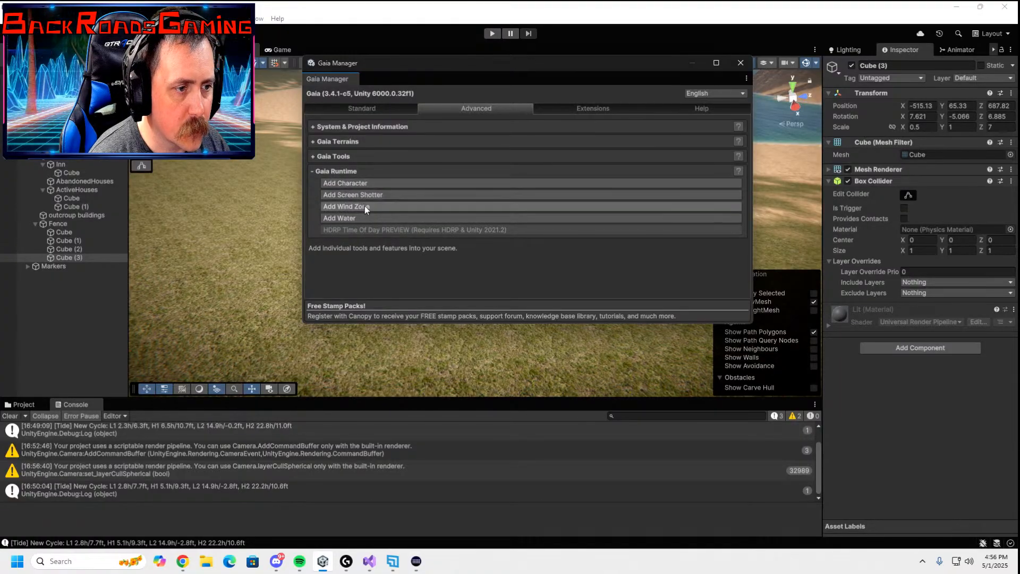
pyautogui.click(313, 155)
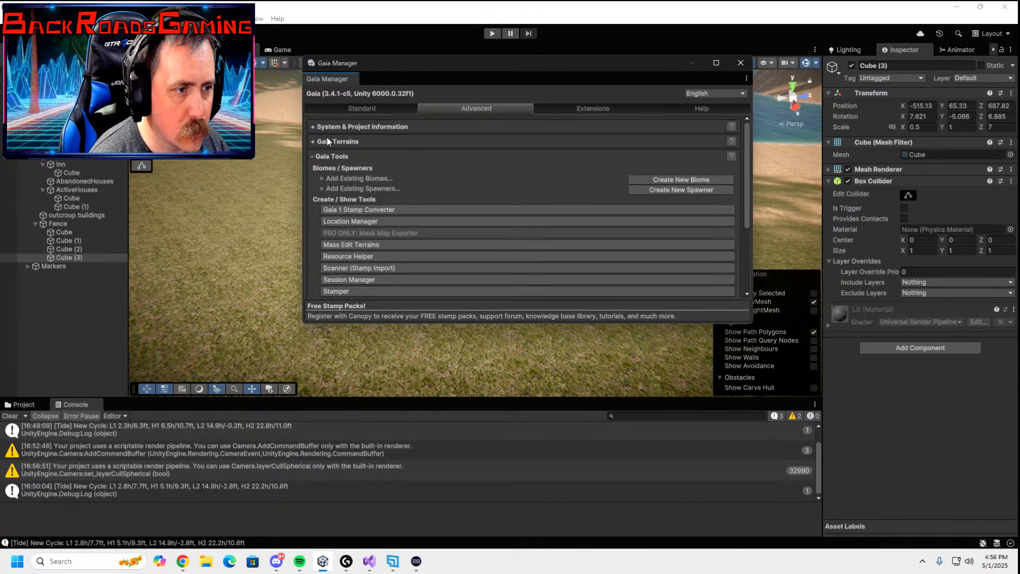
pyautogui.click(313, 126)
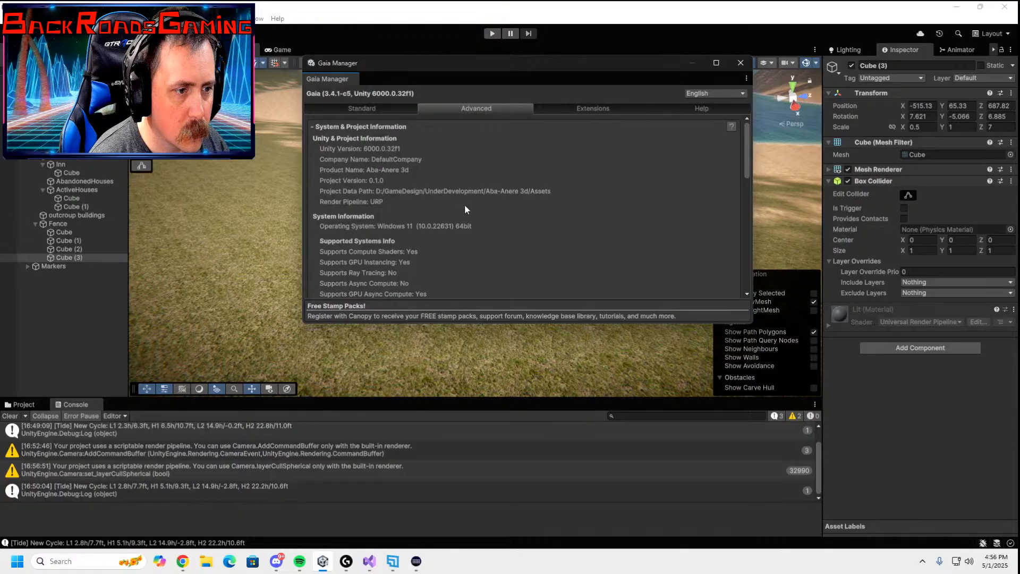
pyautogui.scroll(-3, 465, 208)
pyautogui.scroll(-1, 467, 217)
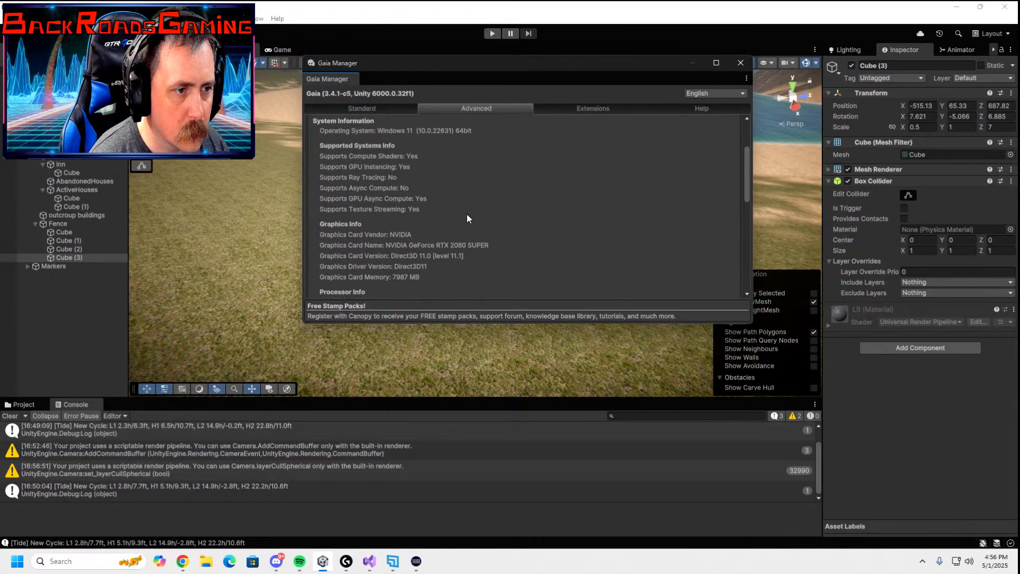
pyautogui.scroll(-6, 466, 218)
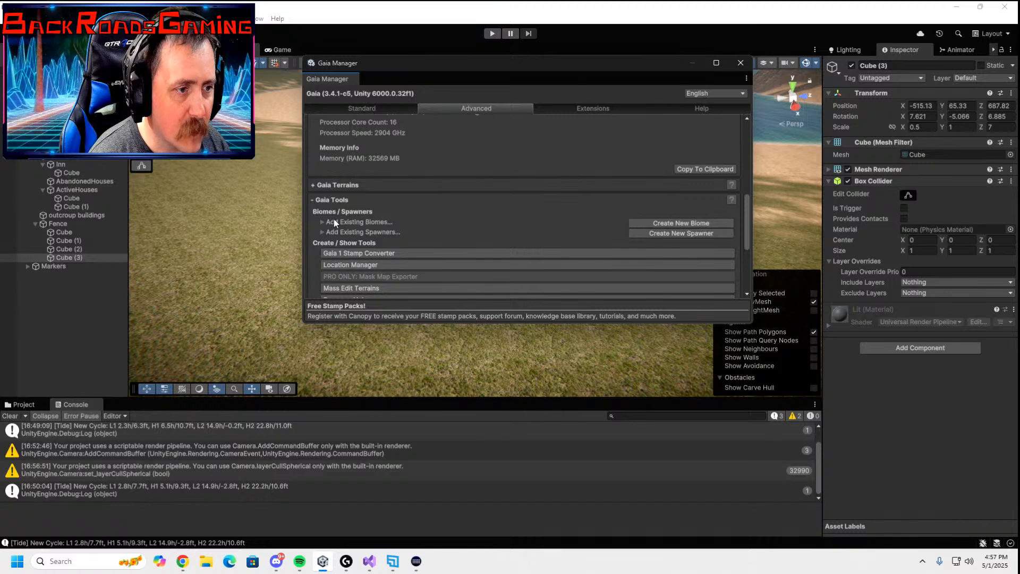
pyautogui.click(313, 185)
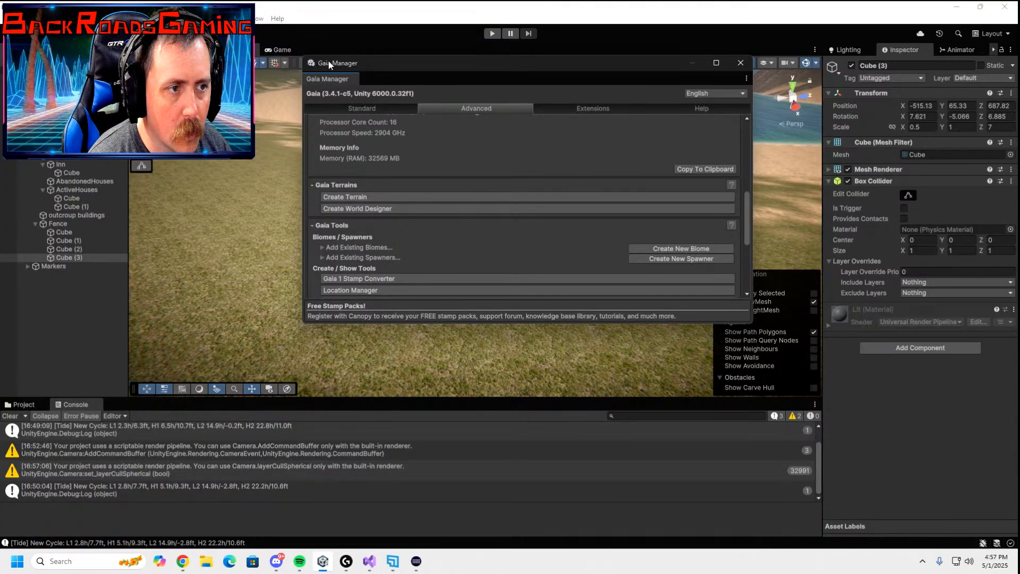
pyautogui.moveTo(333, 77); pyautogui.dragTo(334, 51)
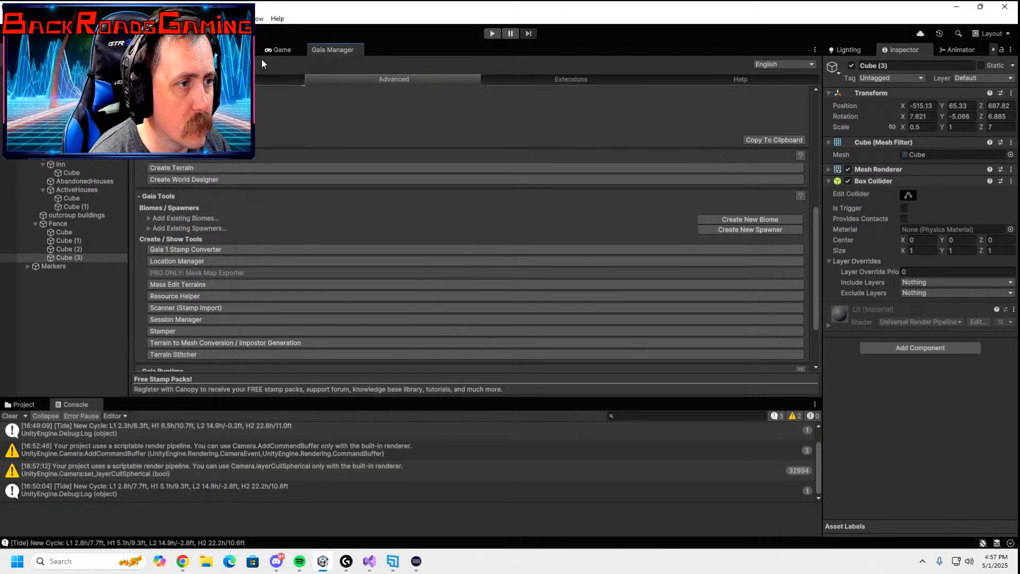
# - Return to the scene and frame the angled fence segment at the uphill end
pyautogui.click(240, 49)
pyautogui.press('d')
pyautogui.moveTo(463, 169); pyautogui.dragTo(329, 176, button='right')
pyautogui.doubleClick(103, 259)
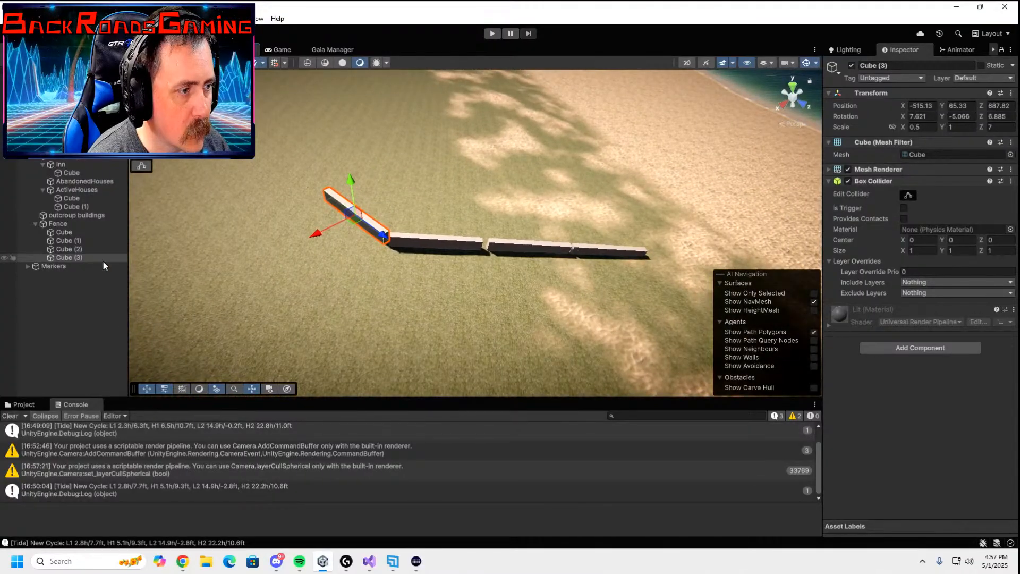
pyautogui.keyDown('ctrl'); pyautogui.click(81, 232); pyautogui.keyUp('ctrl')
pyautogui.moveTo(631, 288); pyautogui.dragTo(591, 232)
pyautogui.hotkey('ctrl', 'z')
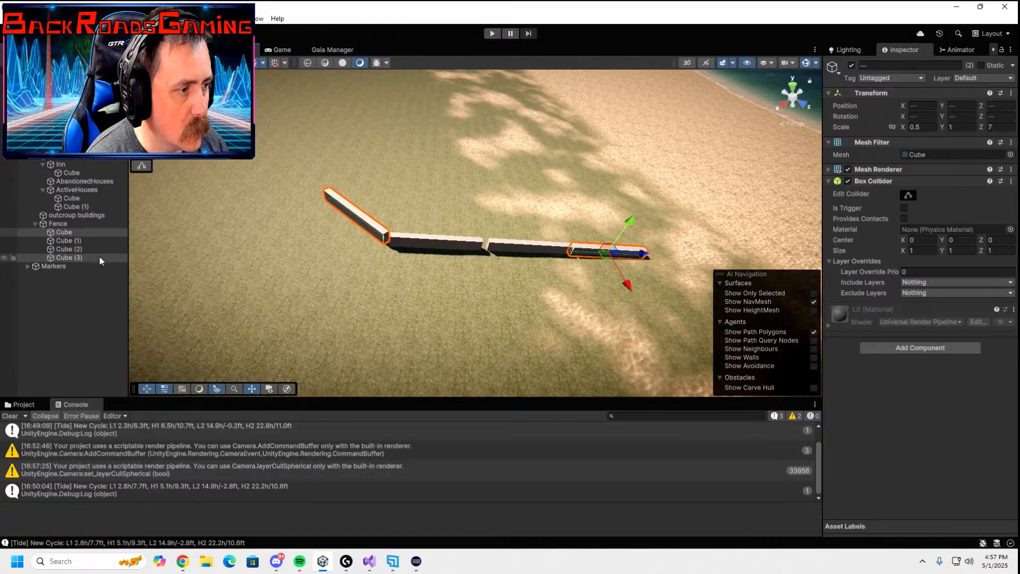
# - Select all four fence segments and move them together across the grass, closer to the placeholder houses
pyautogui.click(81, 234)
pyautogui.keyDown('shift'); pyautogui.click(94, 257); pyautogui.keyUp('shift')
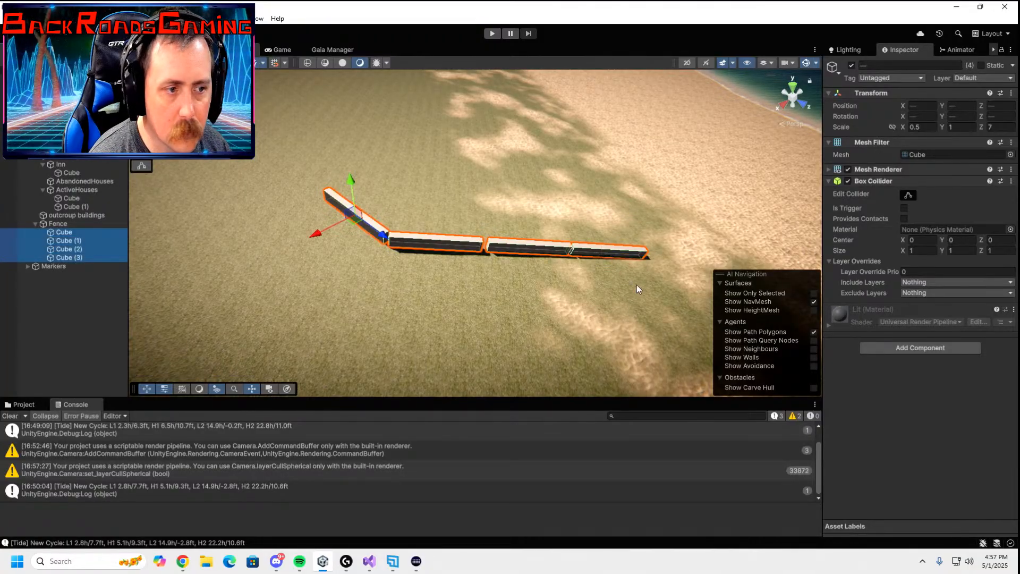
pyautogui.moveTo(382, 233); pyautogui.dragTo(315, 119)
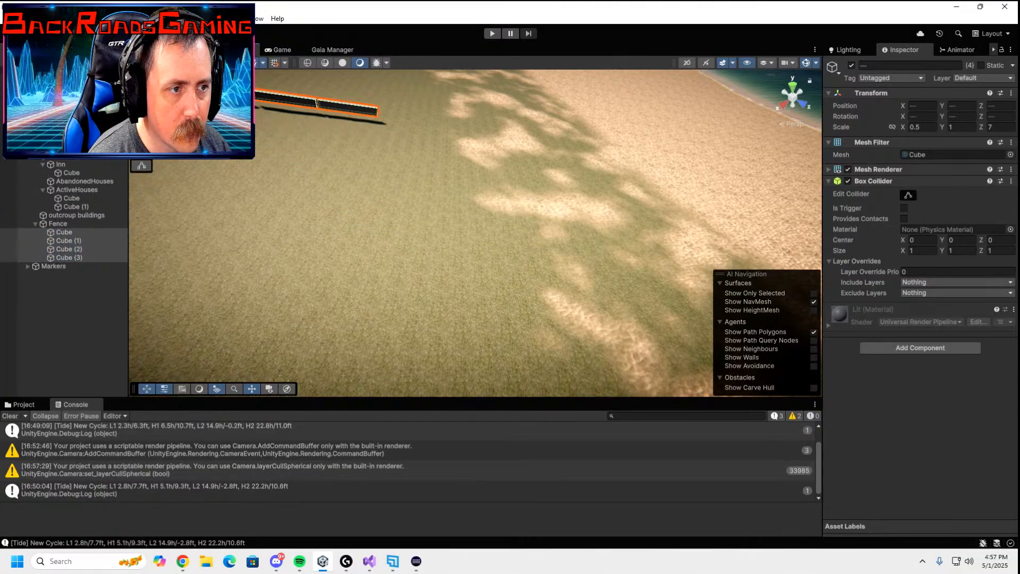
pyautogui.scroll(-15, 478, 194)
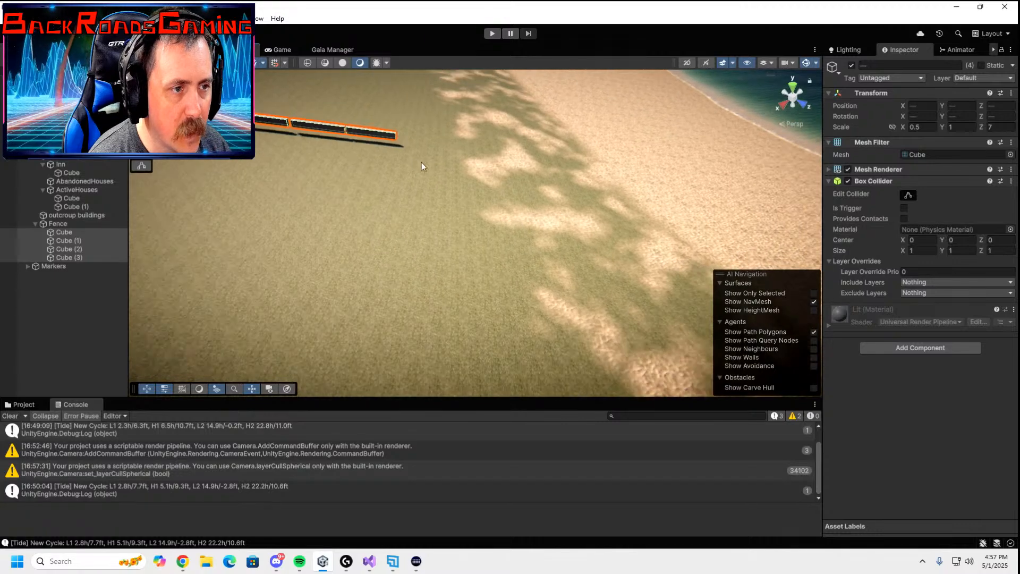
pyautogui.moveTo(395, 197); pyautogui.dragTo(366, 168)
pyautogui.moveTo(290, 167); pyautogui.dragTo(425, 168)
pyautogui.press('e')
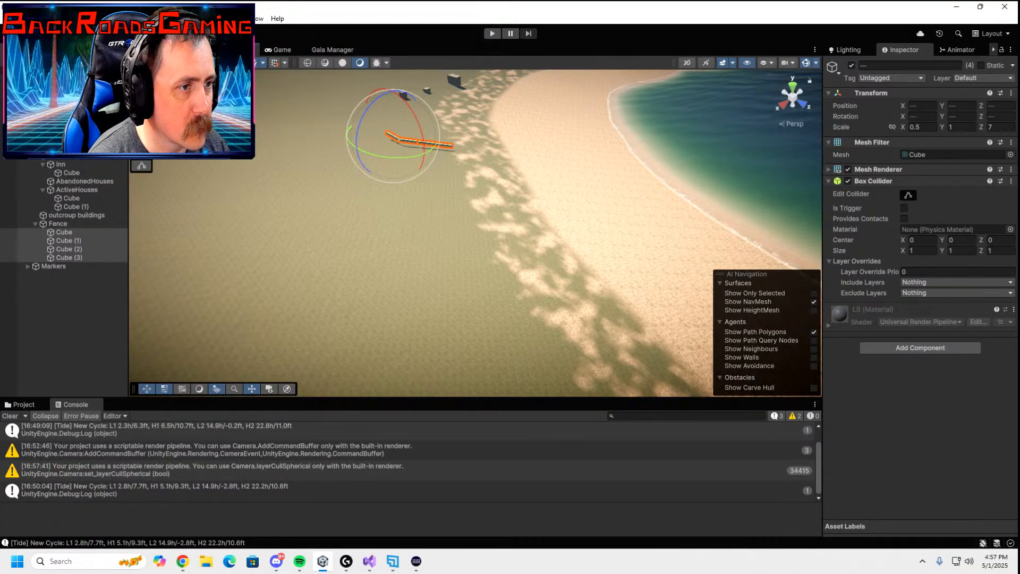
pyautogui.press('w')
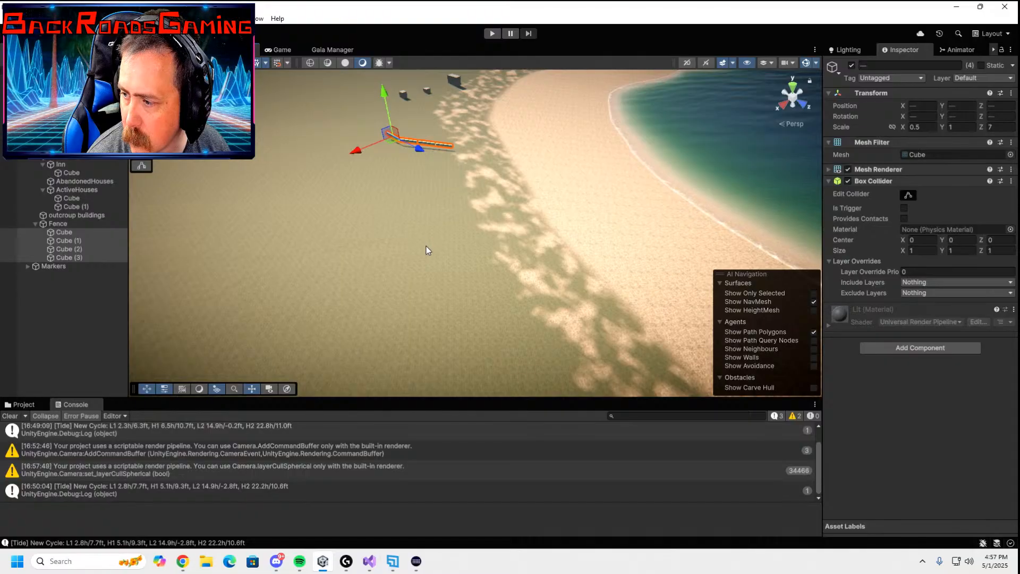
# - Collapse the Fence object and the building group that contains it in the hierarchy
pyautogui.moveTo(432, 271); pyautogui.dragTo(287, 171, button='right')
pyautogui.press('w')
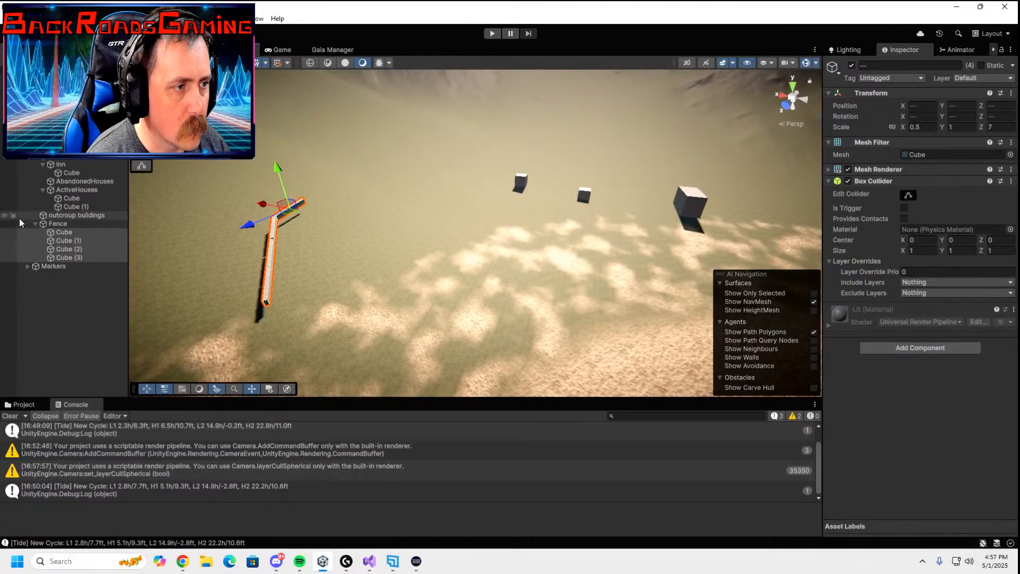
pyautogui.click(34, 223)
pyautogui.click(34, 223)
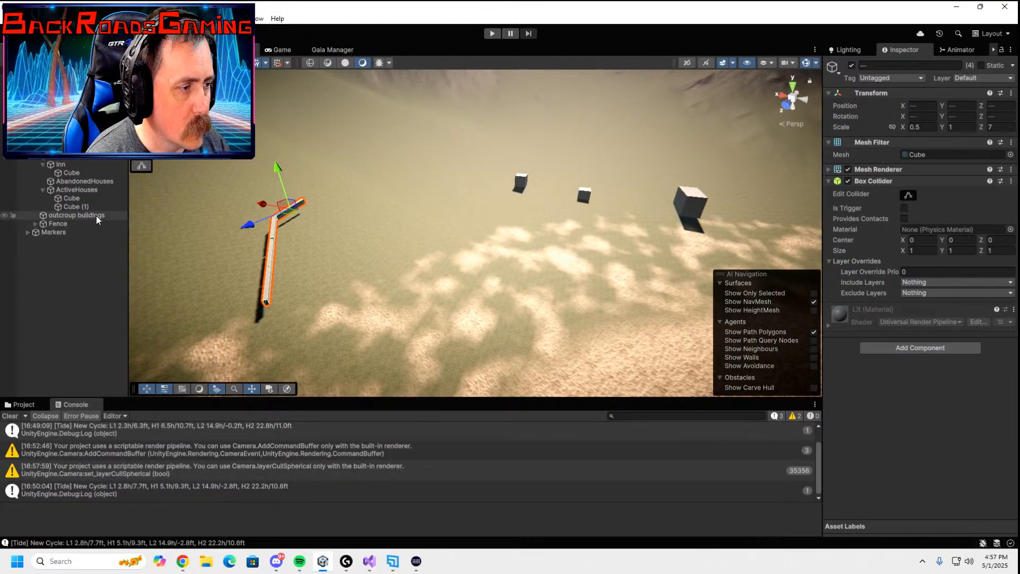
pyautogui.moveTo(424, 192); pyautogui.dragTo(481, 118, button='right')
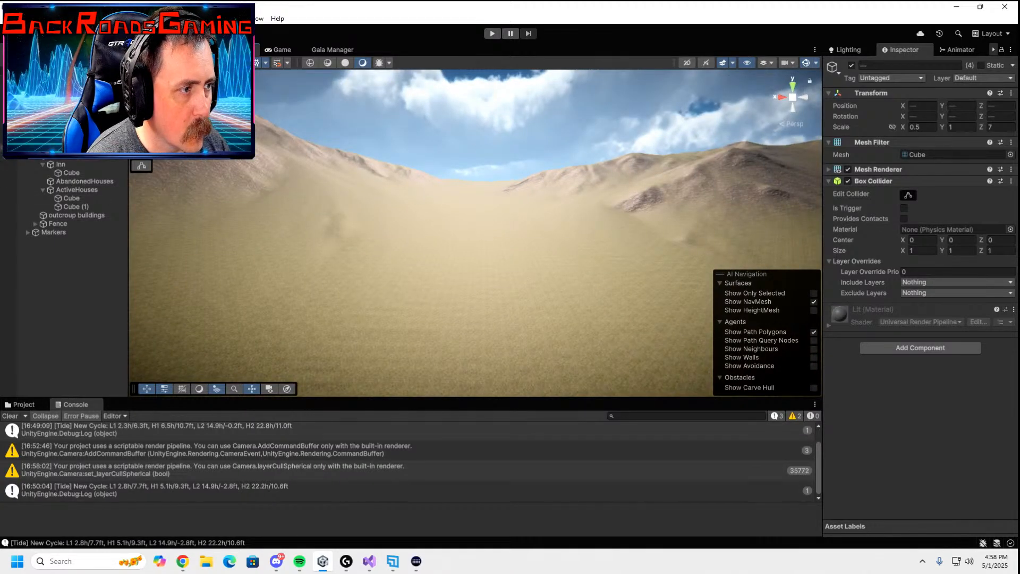
pyautogui.click(28, 147)
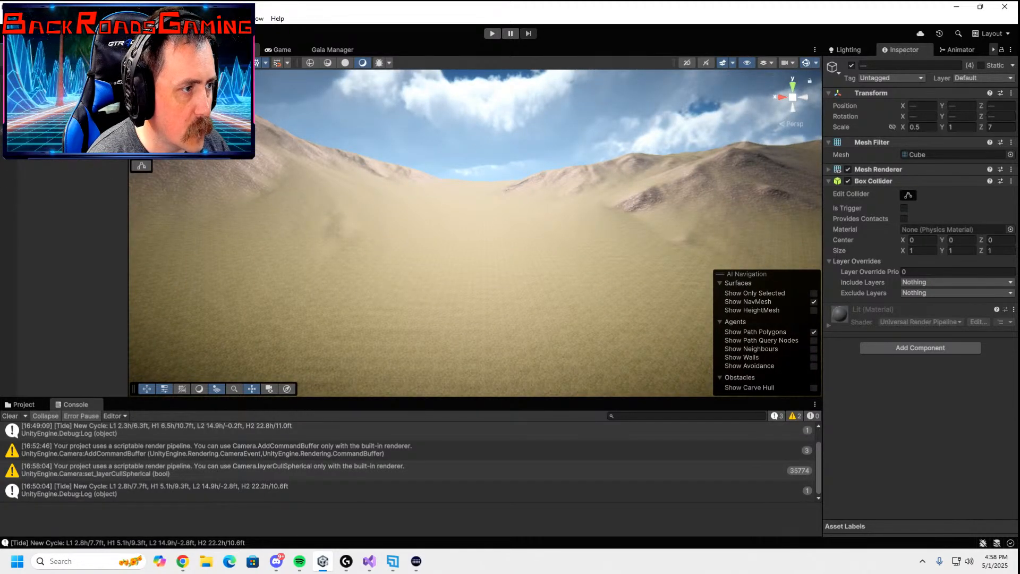
pyautogui.click(312, 222)
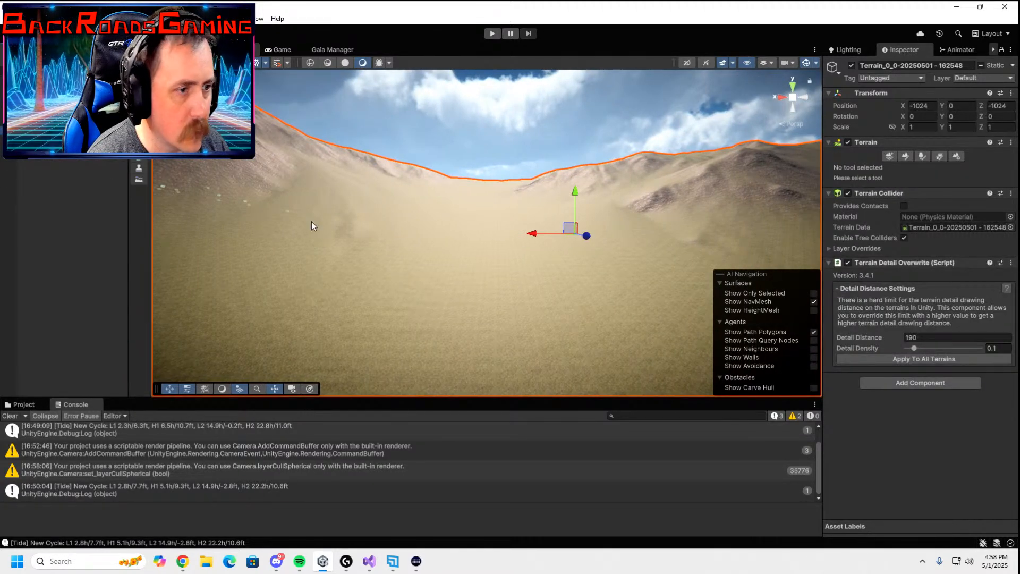
pyautogui.rightClick(94, 170)
pyautogui.moveTo(142, 373)
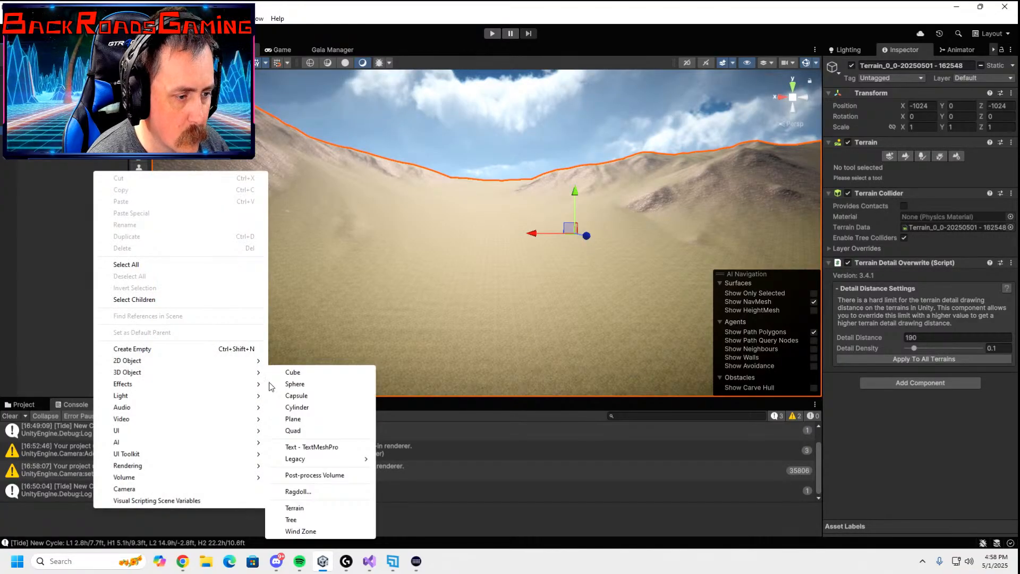
pyautogui.click(329, 343)
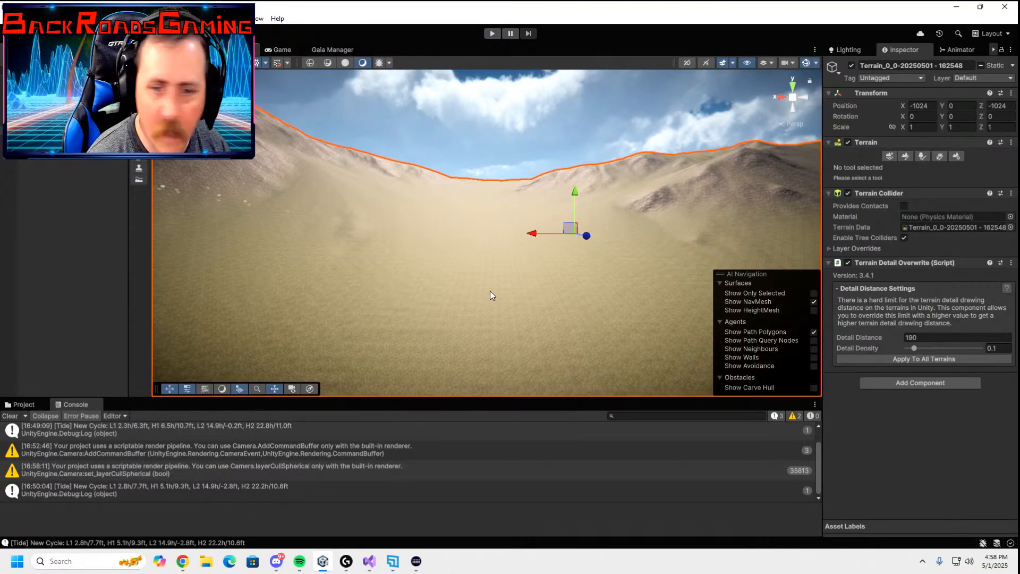
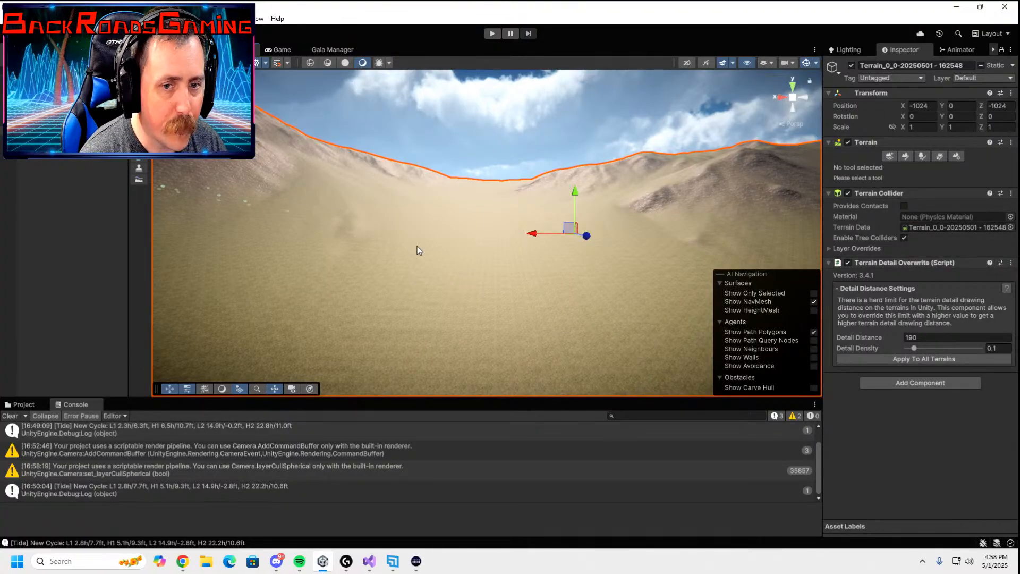
# - Switch the scene to a top-down view of the terrain around the placeholder houses
pyautogui.scroll(-5, 405, 262)
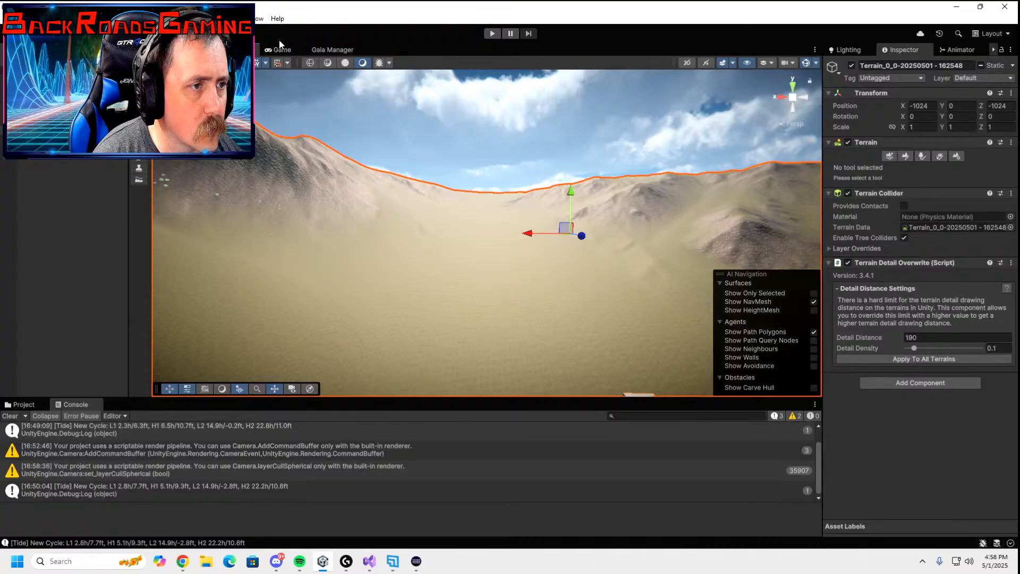
pyautogui.moveTo(495, 173); pyautogui.dragTo(427, 319, button='right')
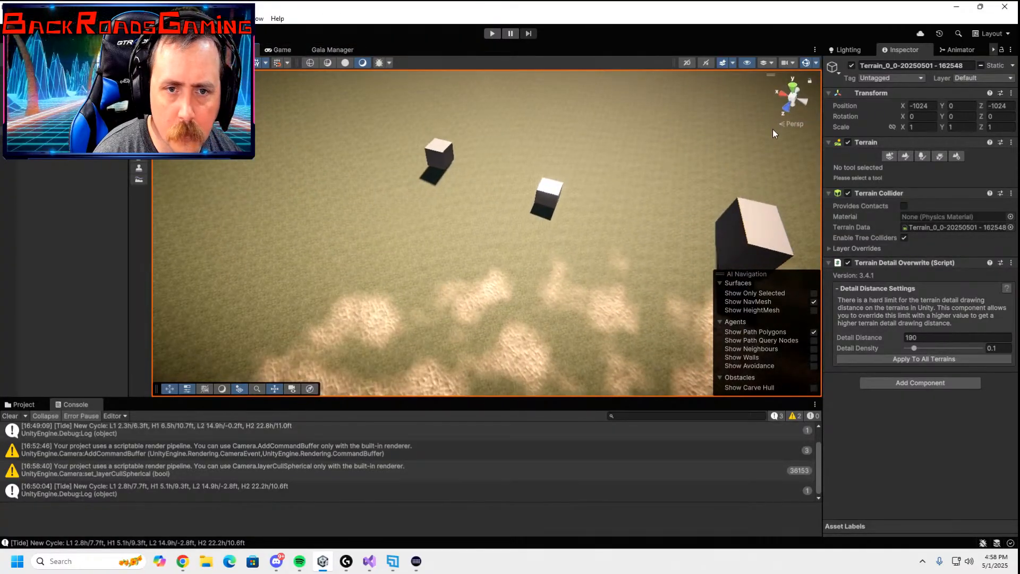
pyautogui.click(793, 87)
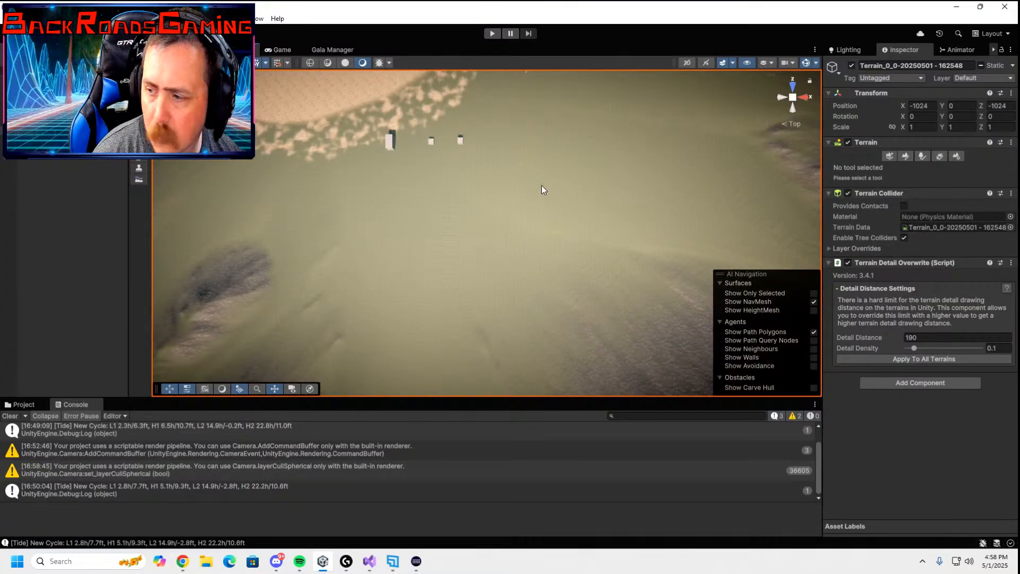
# - Move the placeholder house farthest from the inn to about X -547, Y 69, Z 604 and rotate it about -73.5° around Y
pyautogui.moveTo(541, 186); pyautogui.dragTo(575, 259, button='middle')
pyautogui.scroll(6, 575, 259)
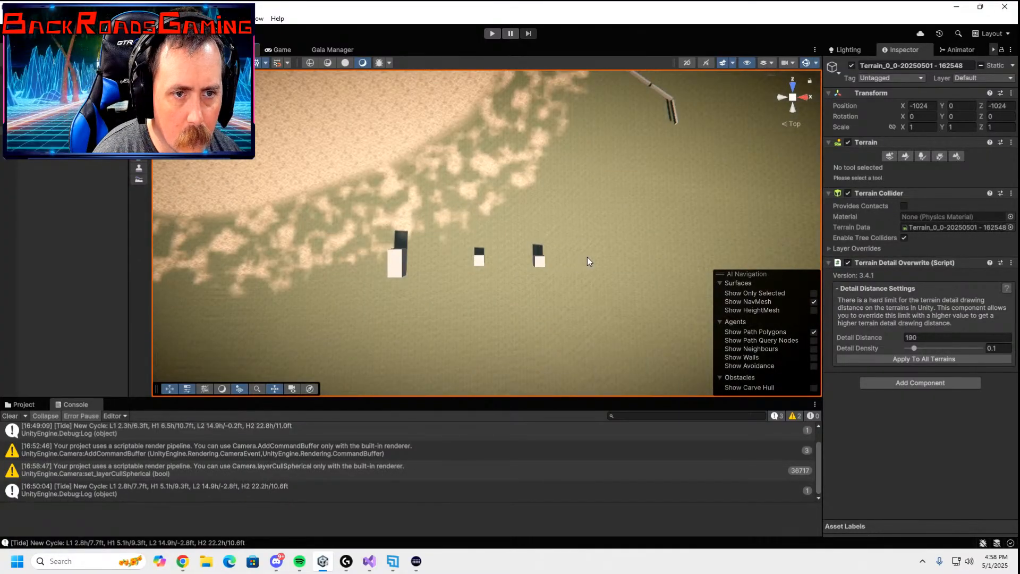
pyautogui.click(542, 263)
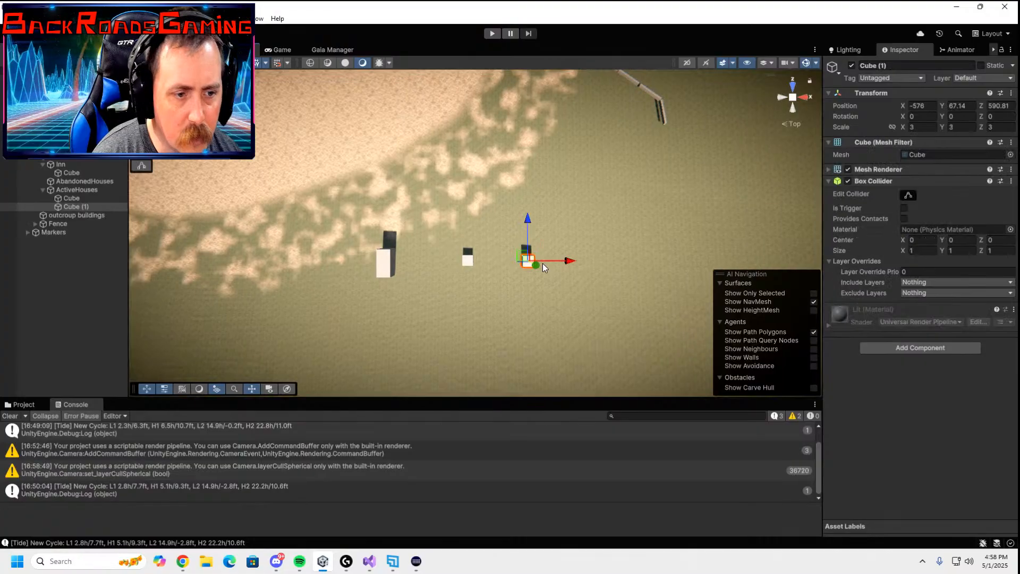
pyautogui.click(584, 268)
pyautogui.click(532, 266)
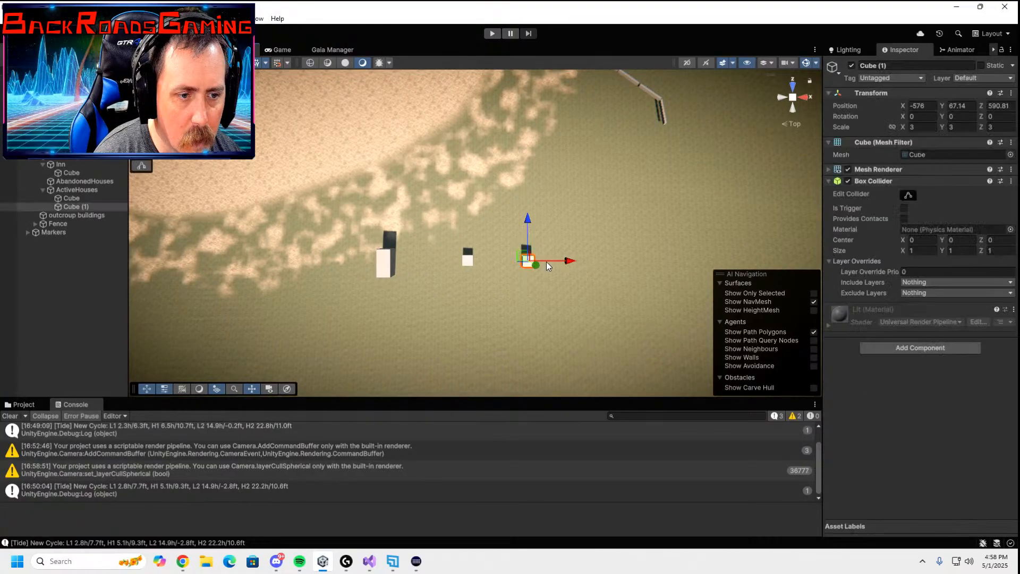
pyautogui.moveTo(568, 260); pyautogui.dragTo(664, 266)
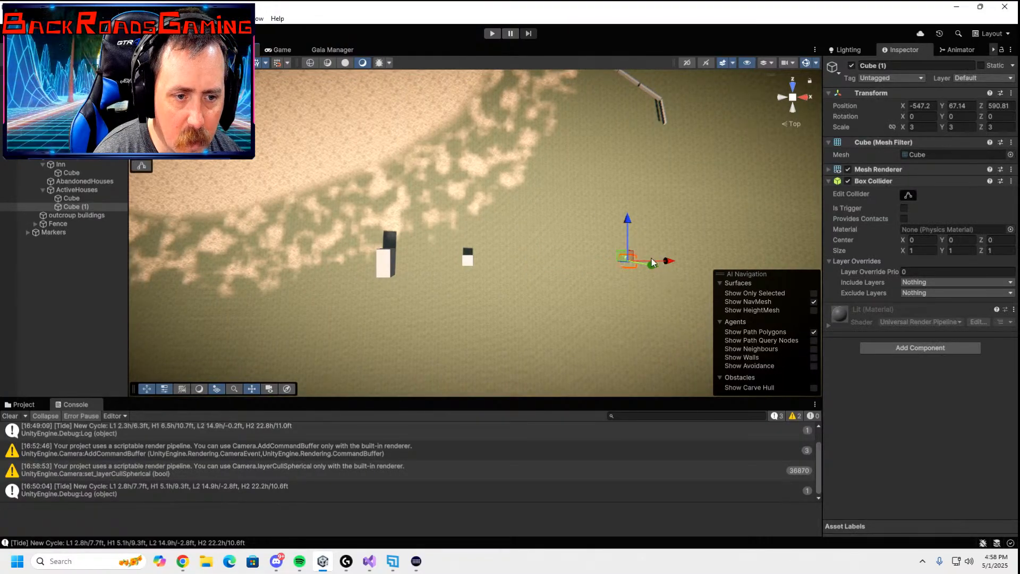
pyautogui.press('e')
pyautogui.moveTo(588, 276); pyautogui.dragTo(662, 272)
pyautogui.press('w')
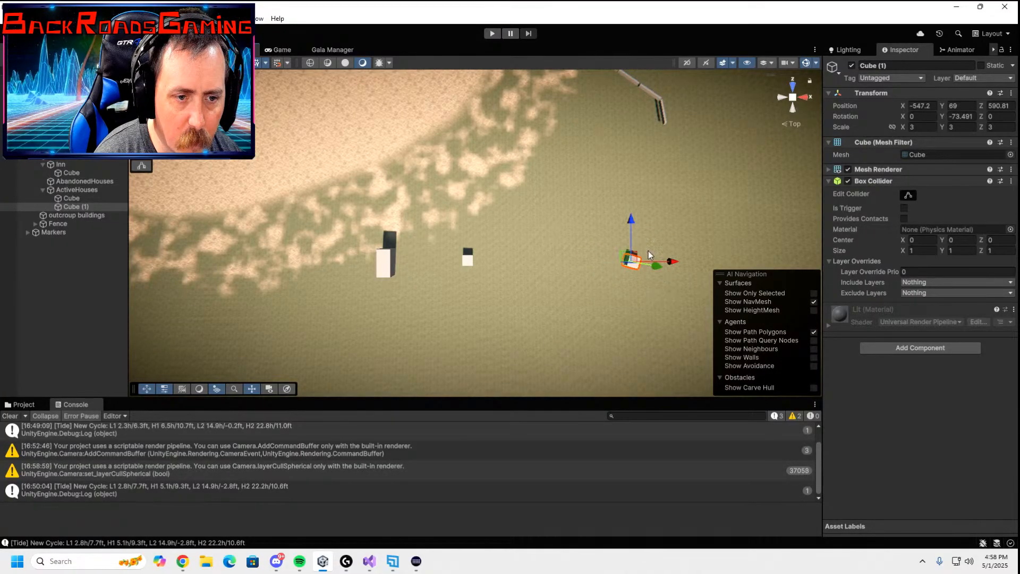
pyautogui.moveTo(632, 228); pyautogui.dragTo(649, 178)
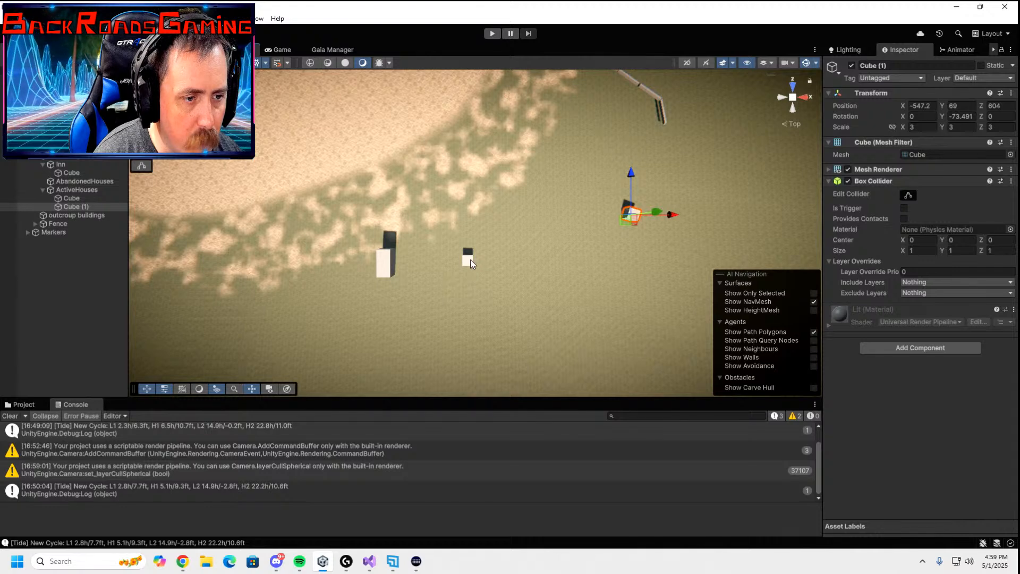
# - Move the other placeholder house to about X -578, Y 71, Z 569 and place a duplicate at about X -621, Z 540
pyautogui.click(470, 264)
pyautogui.moveTo(511, 263); pyautogui.dragTo(400, 368)
pyautogui.hotkey('ctrl', 'd')
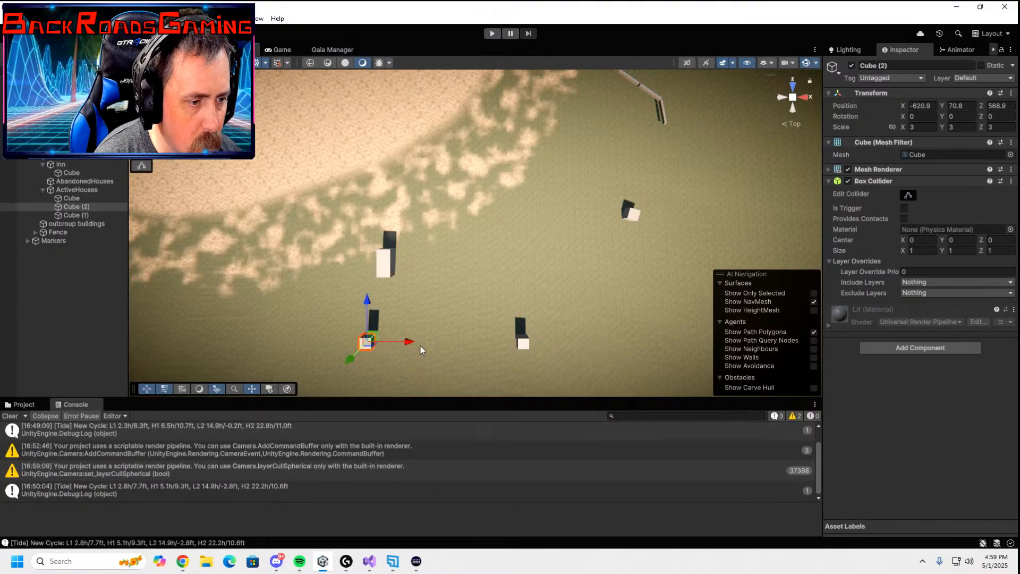
pyautogui.moveTo(419, 346); pyautogui.dragTo(491, 317, button='middle')
pyautogui.moveTo(491, 317); pyautogui.dragTo(891, 222, button='right')
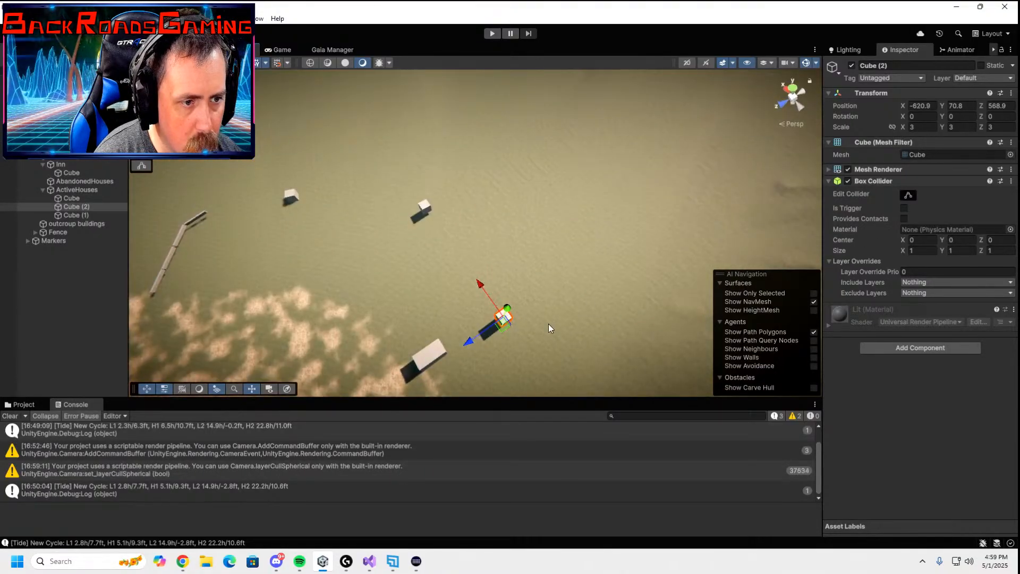
pyautogui.moveTo(445, 384); pyautogui.dragTo(483, 284)
# - Duplicate the new house, move the copy to about X -691.5, and rotate it about 56° around Y
pyautogui.hotkey('ctrl', 'd')
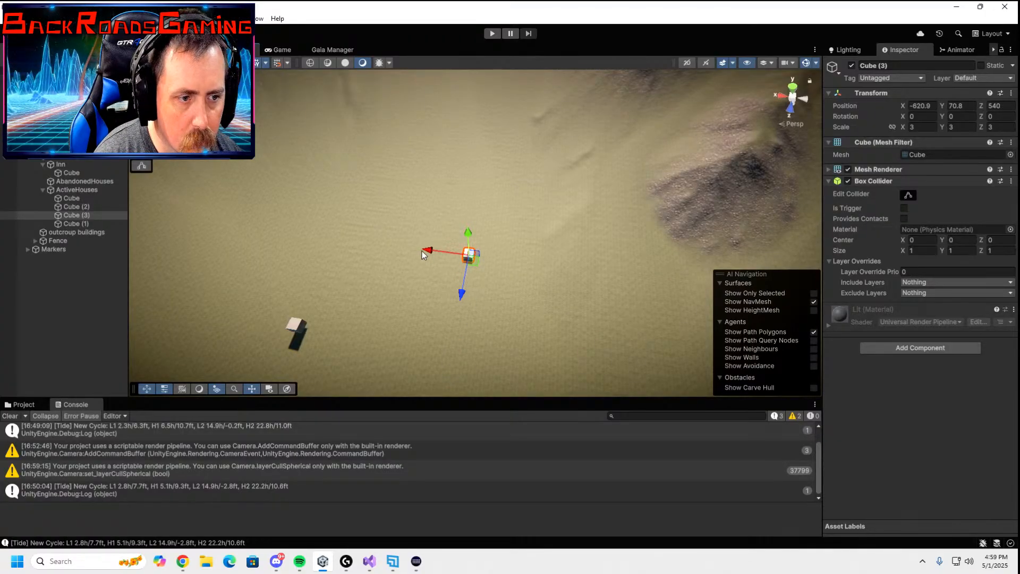
pyautogui.moveTo(421, 251); pyautogui.dragTo(662, 327)
pyautogui.moveTo(662, 327); pyautogui.dragTo(837, 337, button='right')
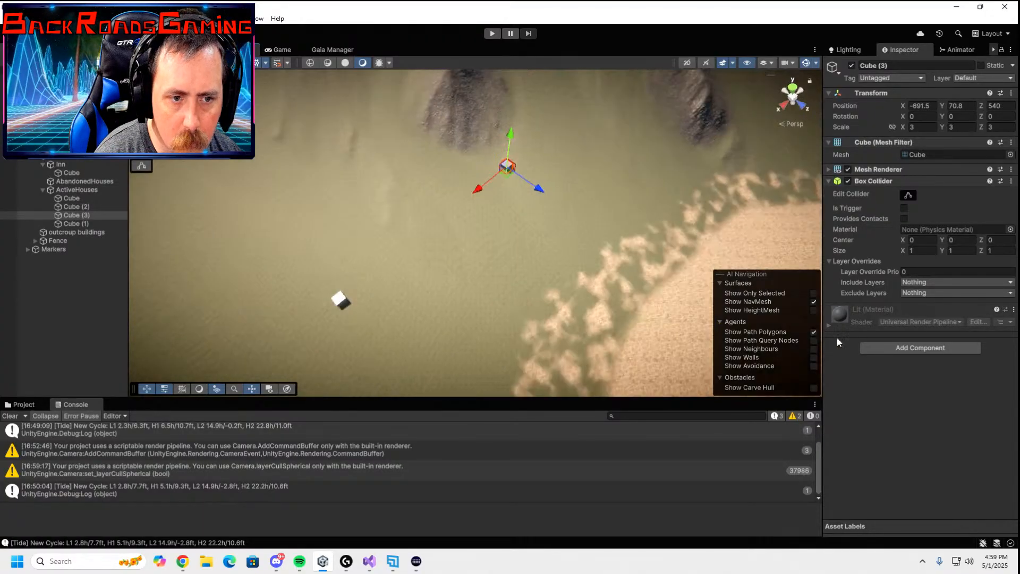
pyautogui.press('e')
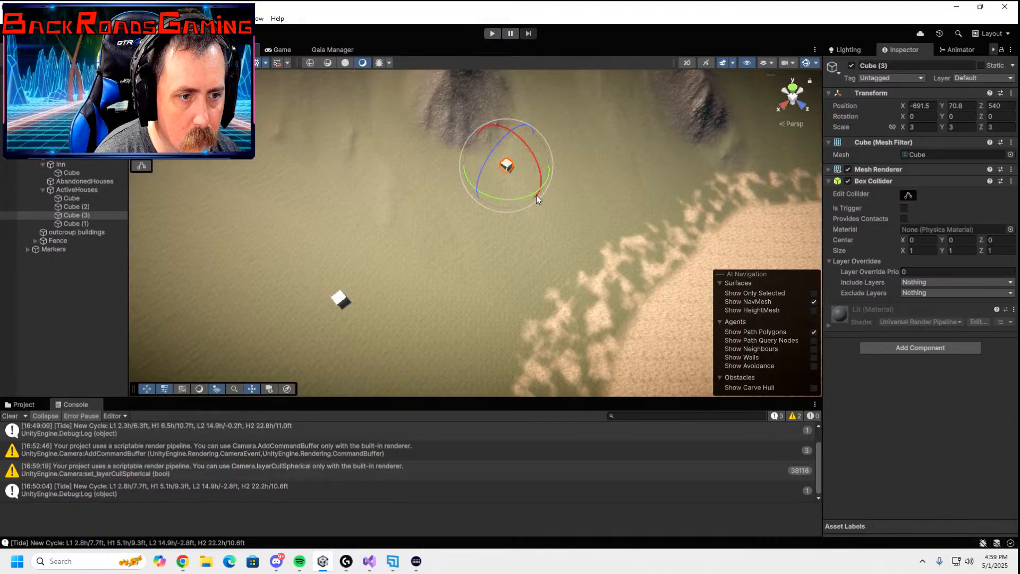
pyautogui.moveTo(537, 196); pyautogui.dragTo(451, 212)
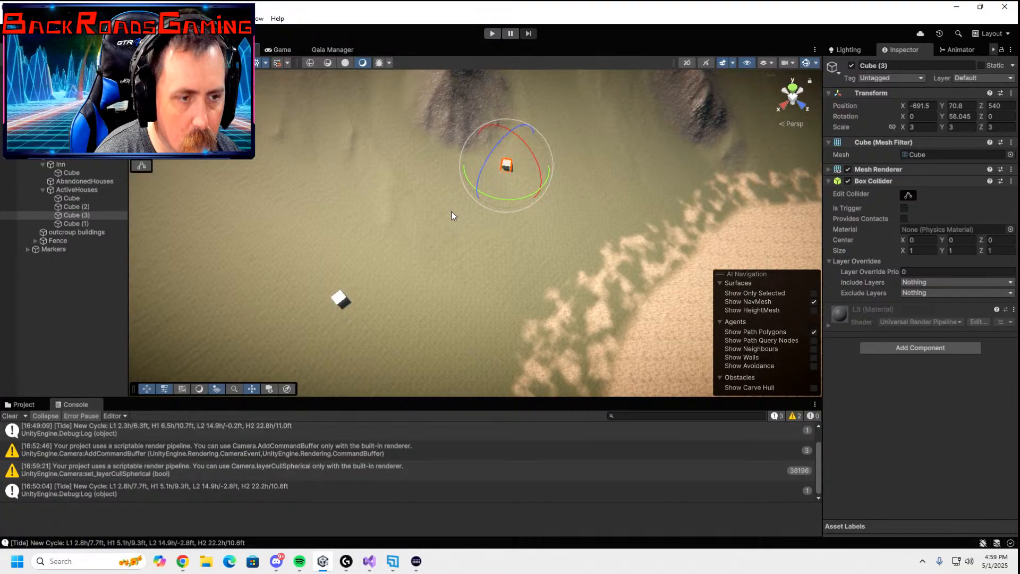
# - Duplicate the rotated house and move the copy toward the sand to about Y 63.6, Z 581.3
pyautogui.hotkey('ctrl', 'd')
pyautogui.press('w')
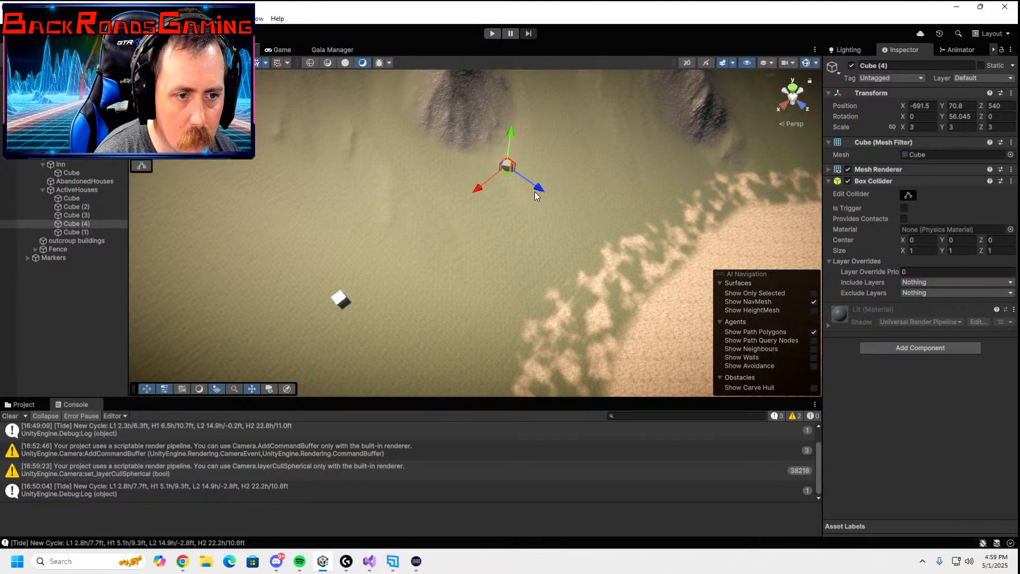
pyautogui.moveTo(535, 196); pyautogui.dragTo(626, 232)
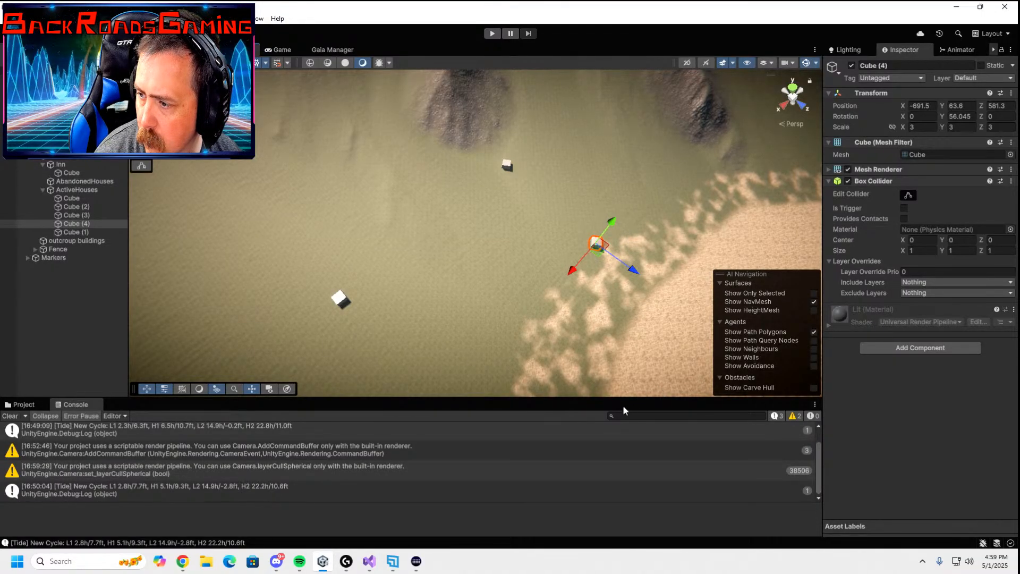
pyautogui.click(611, 413)
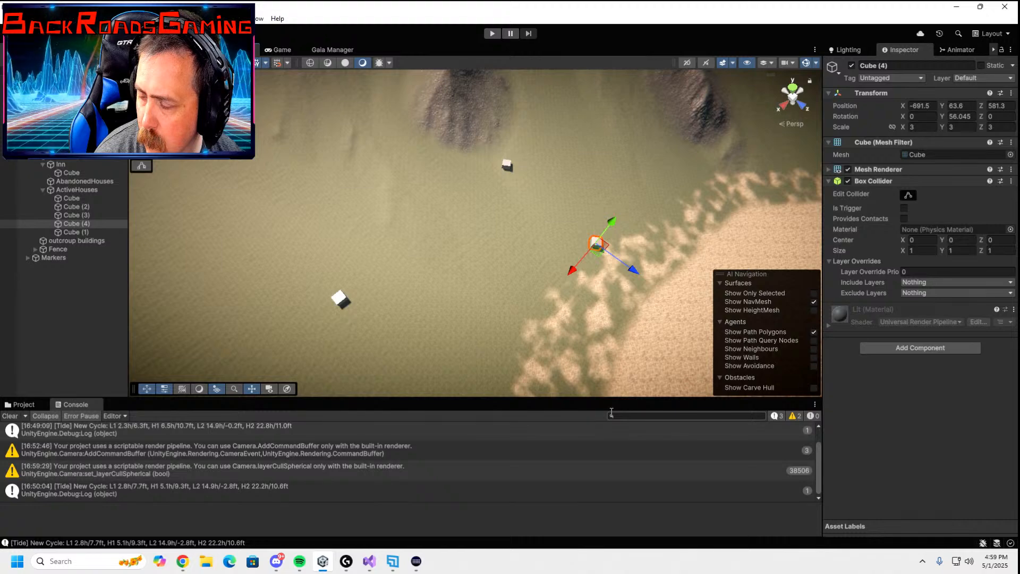
# - Lower the first cube in the ActiveHouses group to about Y 68.4 so it sits closer to the ground
pyautogui.moveTo(463, 346); pyautogui.dragTo(276, 251, button='right')
pyautogui.press('w')
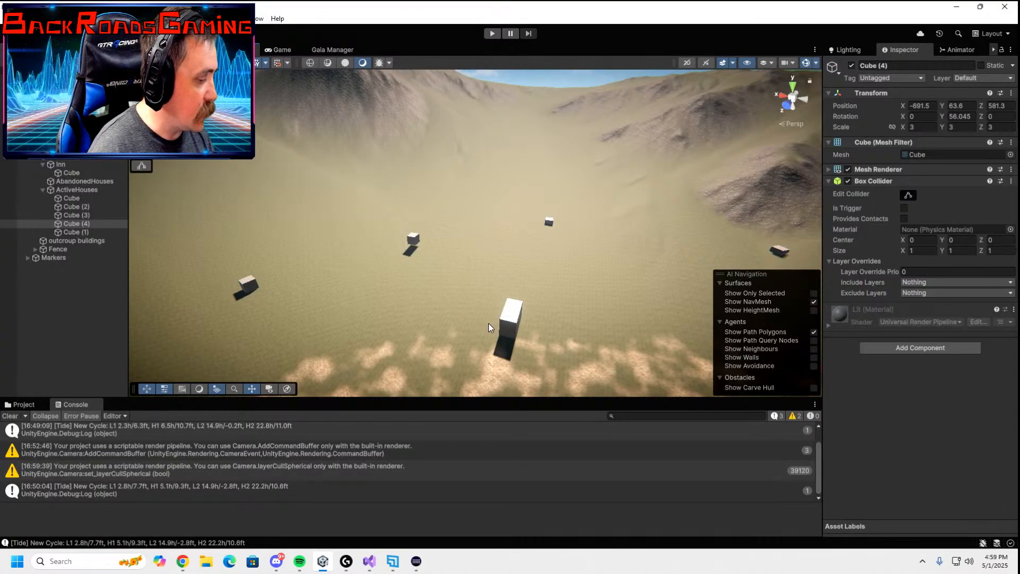
pyautogui.click(419, 245)
pyautogui.click(425, 243)
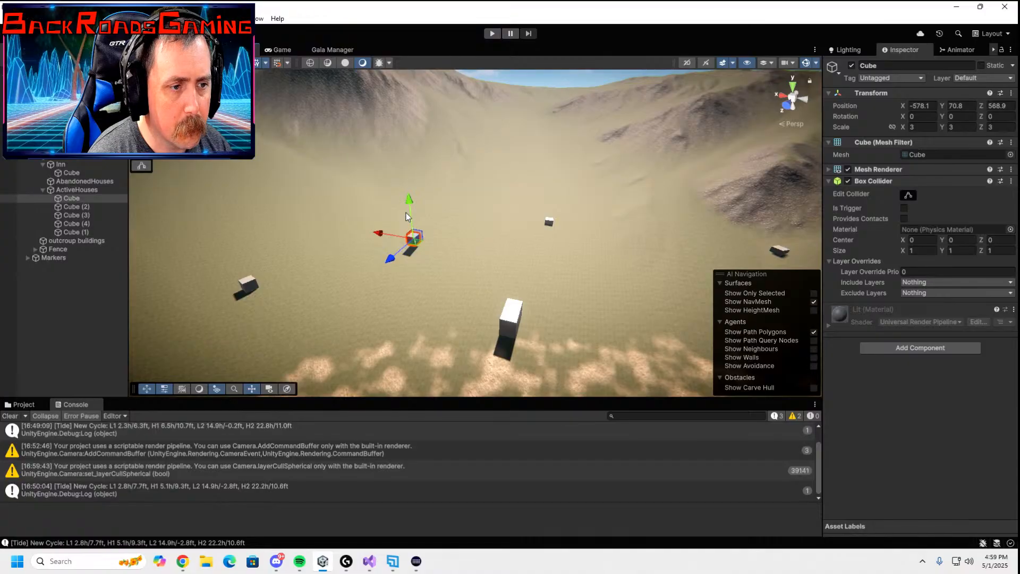
pyautogui.moveTo(408, 208); pyautogui.dragTo(410, 211)
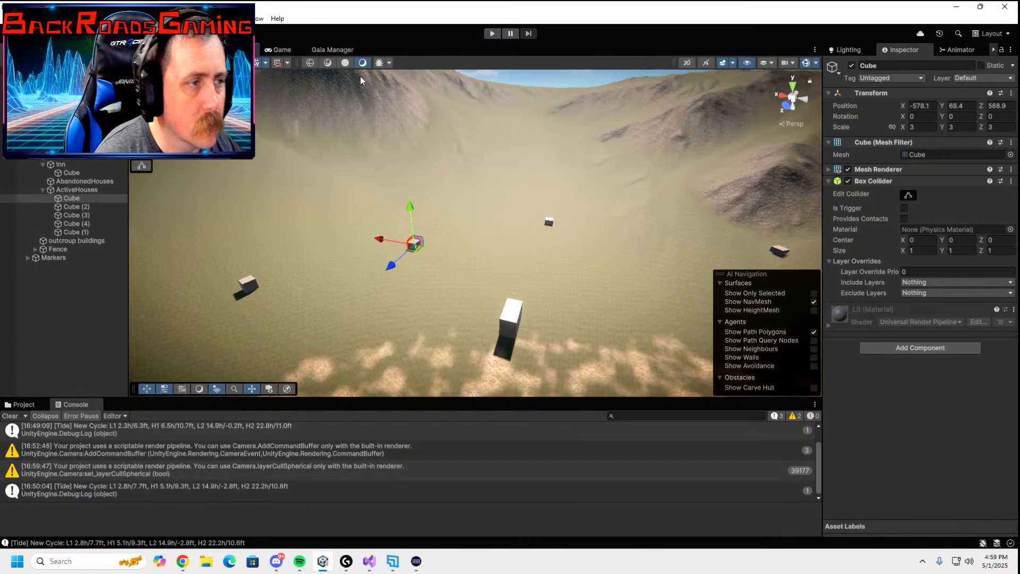
# - Collapse the ActiveHouses group, expand Fence, and delete Cube (1) through Cube (3), keeping only the first fence segment
pyautogui.moveTo(405, 197); pyautogui.dragTo(355, 241, button='right')
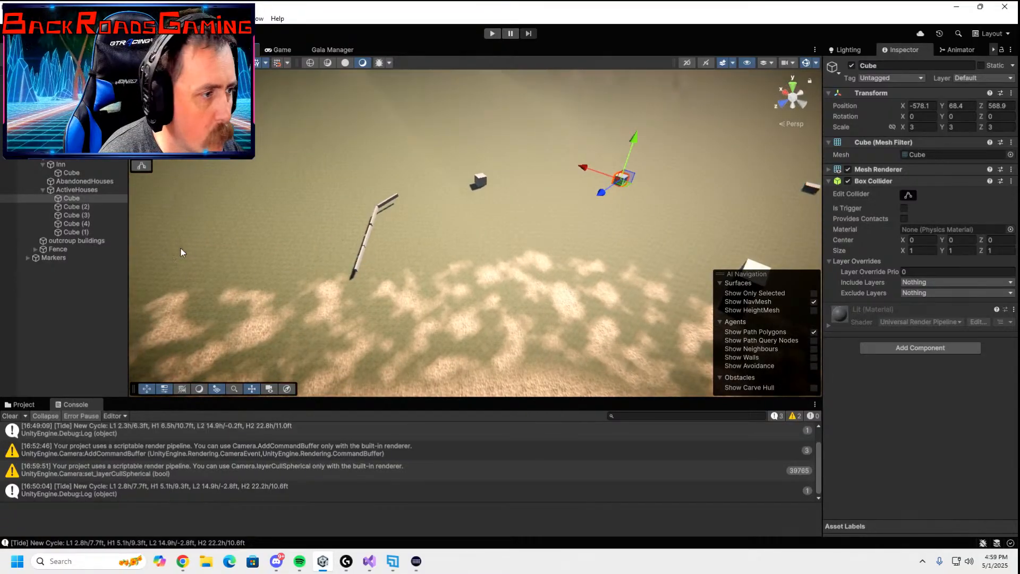
pyautogui.click(42, 190)
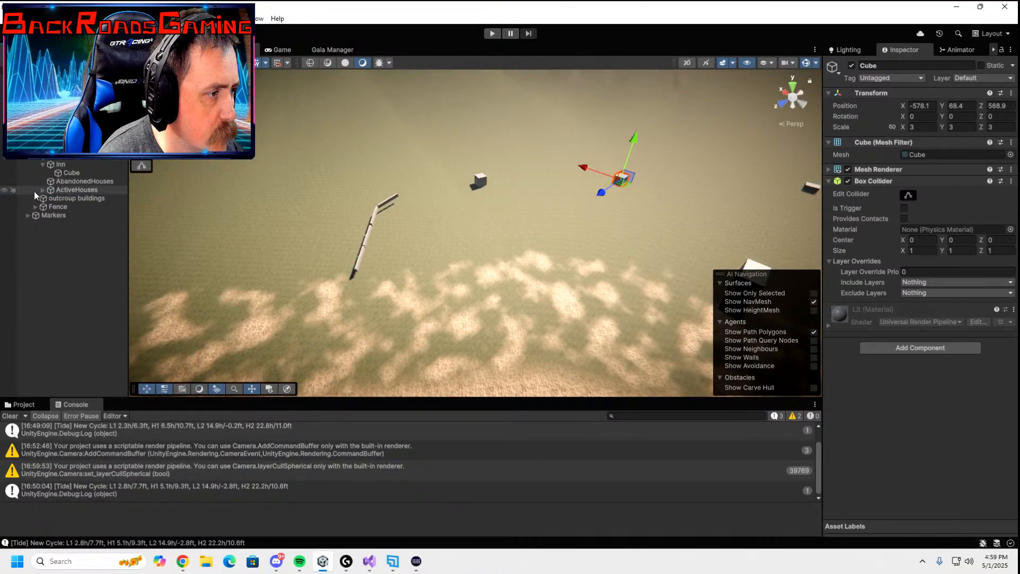
pyautogui.click(35, 206)
pyautogui.click(53, 216)
pyautogui.keyDown('shift'); pyautogui.click(65, 231); pyautogui.keyUp('shift')
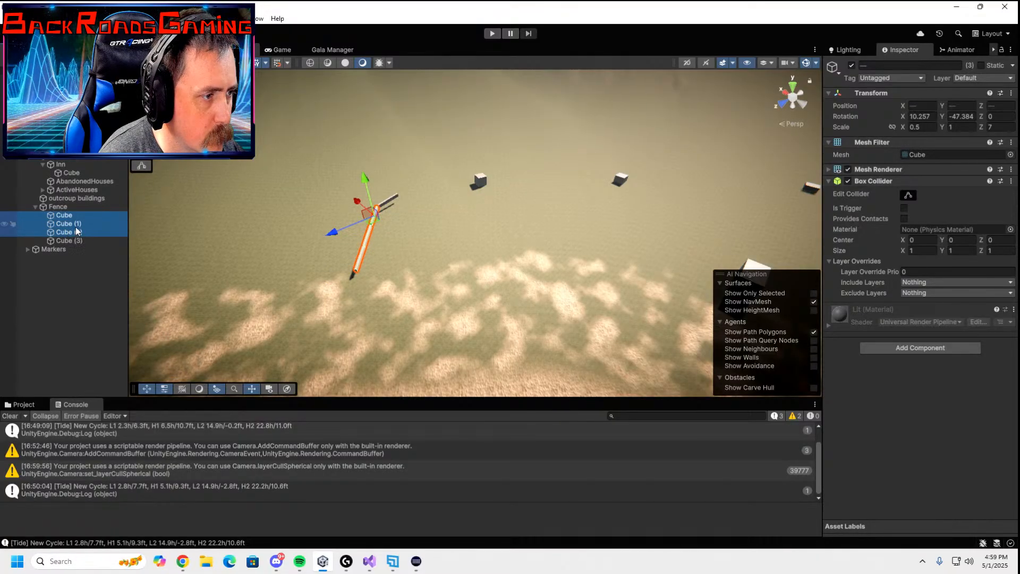
pyautogui.click(77, 223)
pyautogui.keyDown('shift'); pyautogui.click(84, 241); pyautogui.keyUp('shift')
pyautogui.press('Delete')
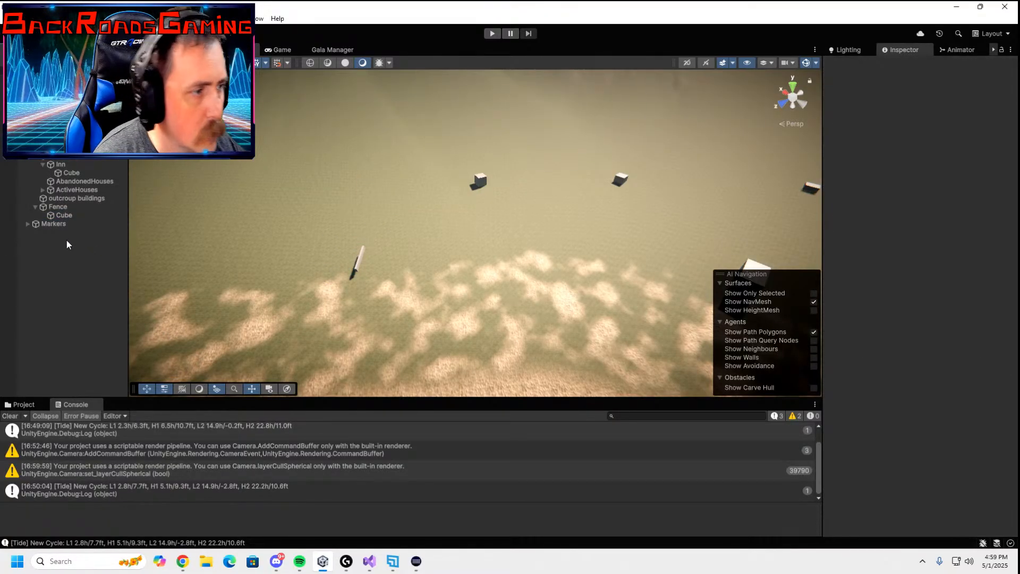
# - Stretch the remaining fence segment by setting its Z scale to 90
pyautogui.click(68, 224)
pyautogui.click(64, 215)
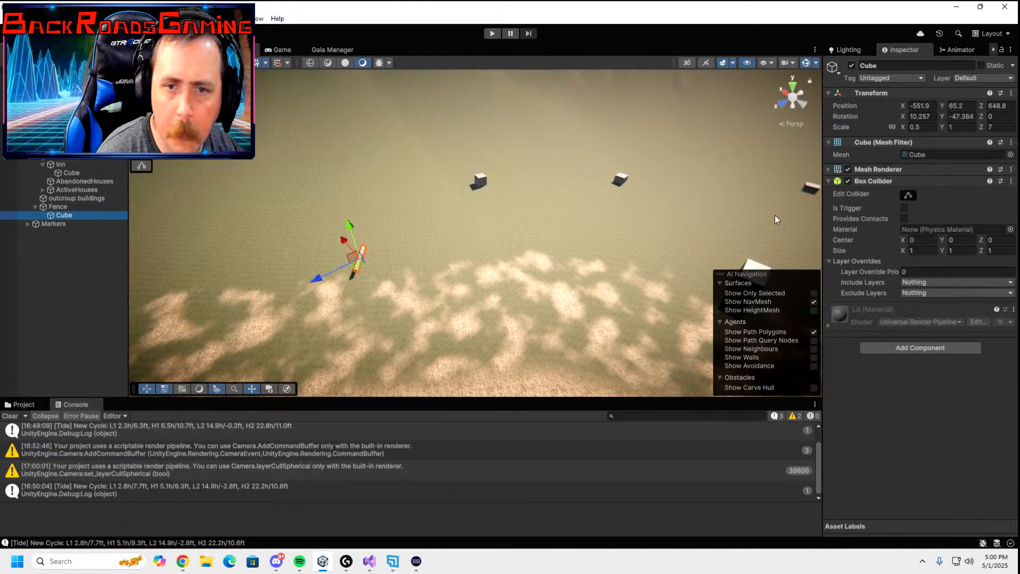
pyautogui.click(998, 127)
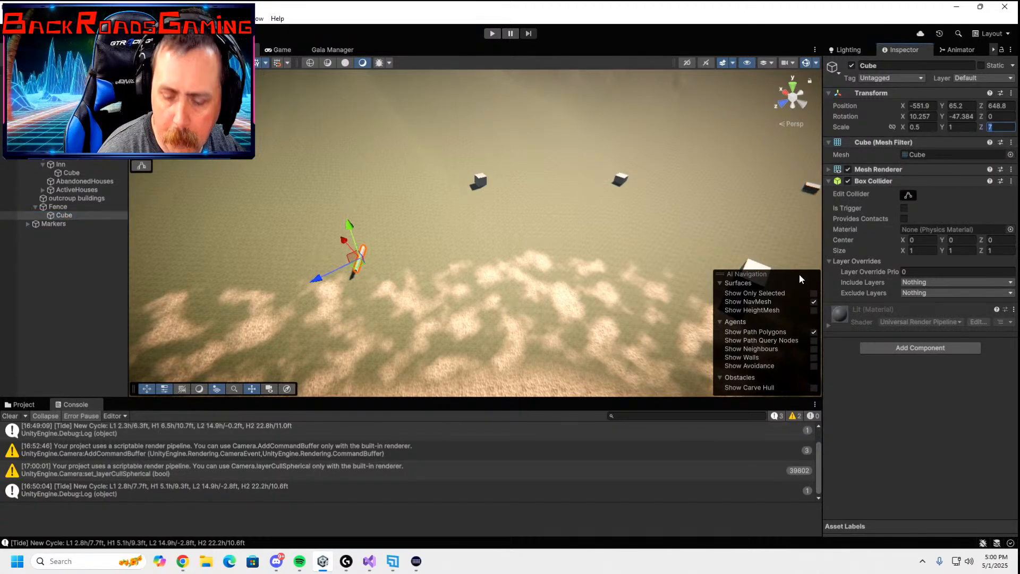
pyautogui.write('20')
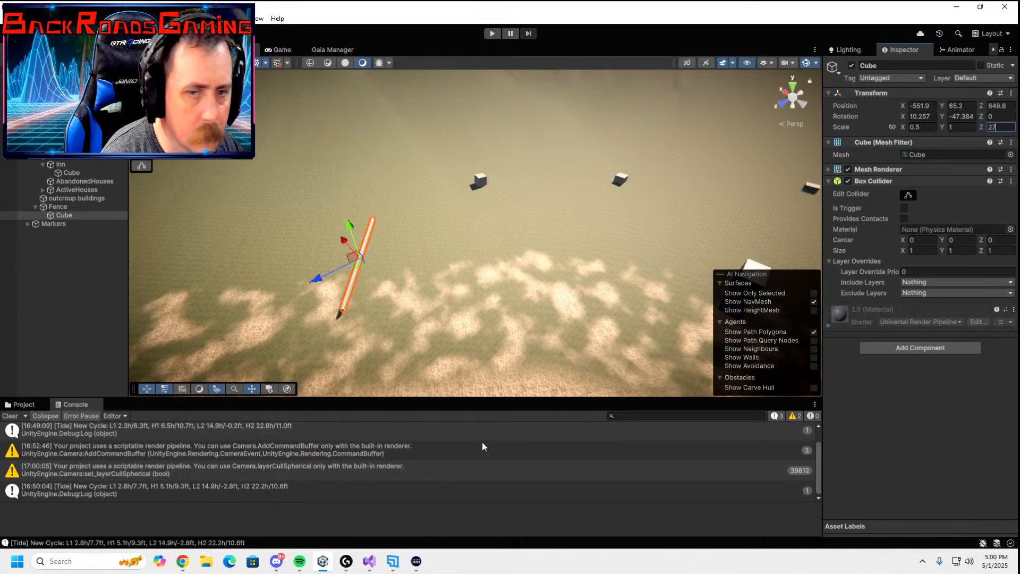
pyautogui.press('BackSpace')
pyautogui.press('BackSpace')
pyautogui.write('90')
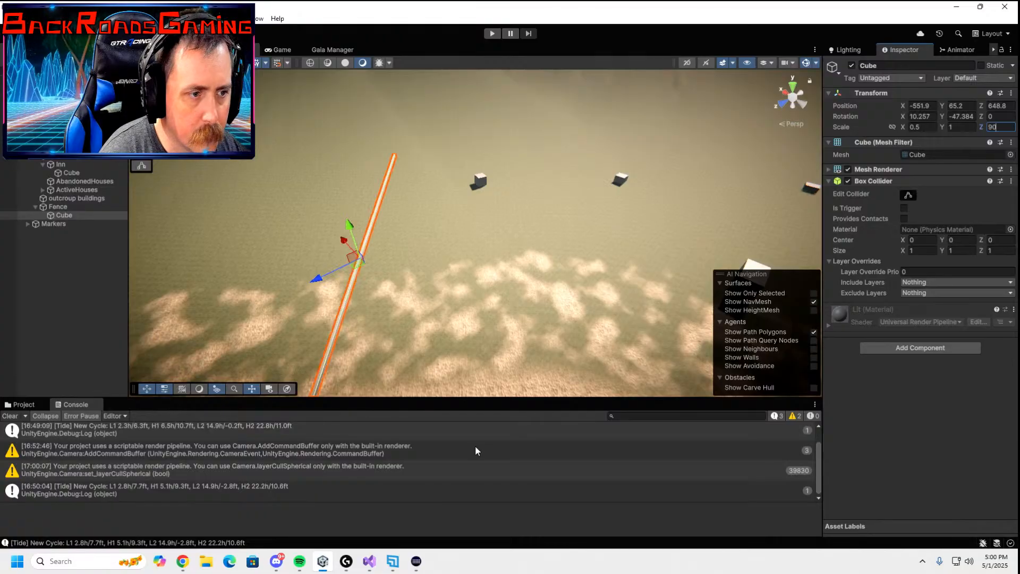
# - Move the long fence segment uphill to about X -540.5, Y 68, Z 638.3 using global handle orientation, and duplicate it
pyautogui.scroll(-3, 528, 320)
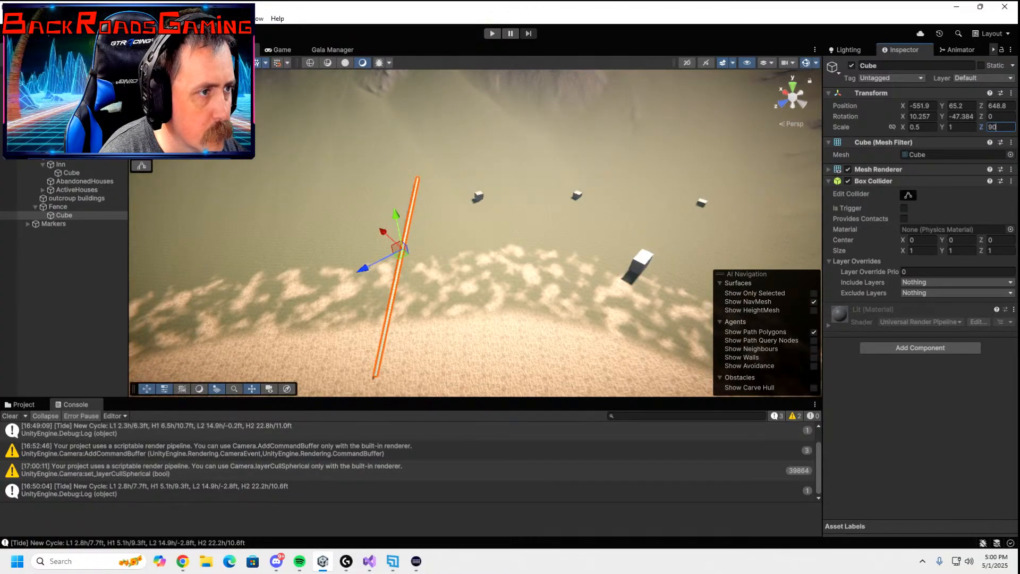
pyautogui.click(142, 104)
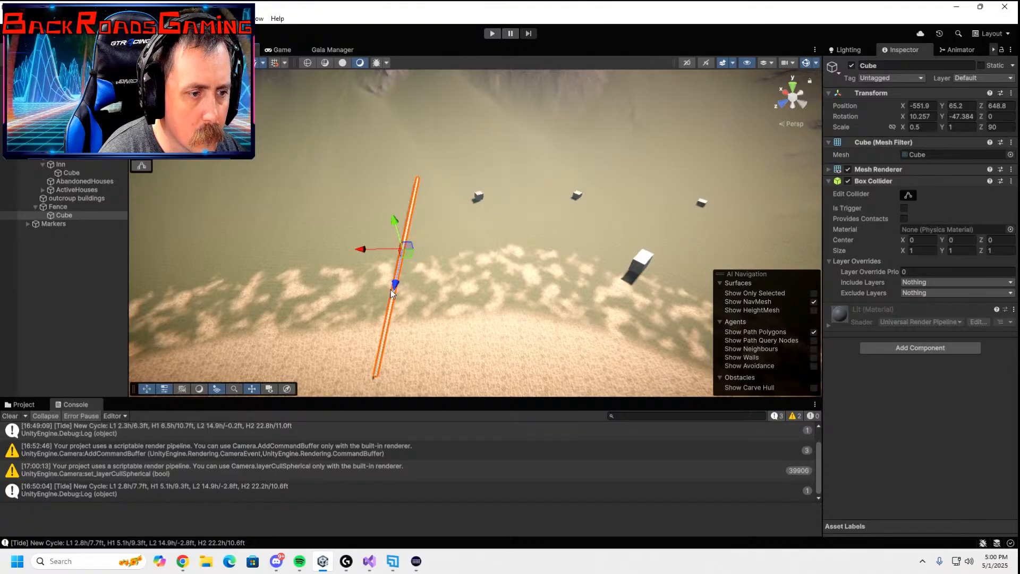
pyautogui.moveTo(397, 247)
pyautogui.mouseDown()
pyautogui.moveTo(397, 264)
pyautogui.moveTo(398, 254)
pyautogui.mouseUp()
pyautogui.hotkey('ctrl', 'd')
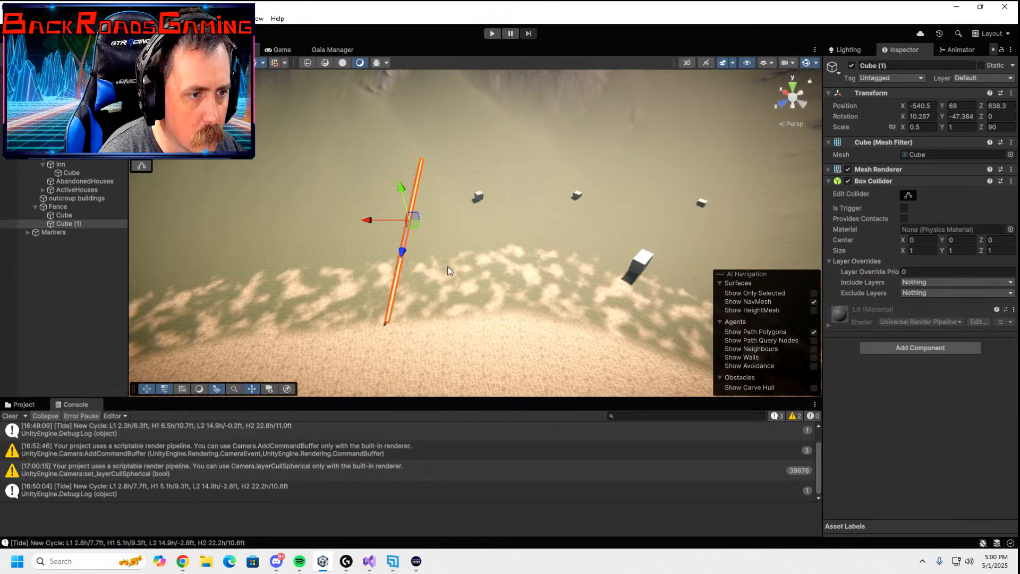
# - Rotate the duplicated fence segment to about 17.5° around Y so it crosses the original, and change the move handle orientation
pyautogui.press('e')
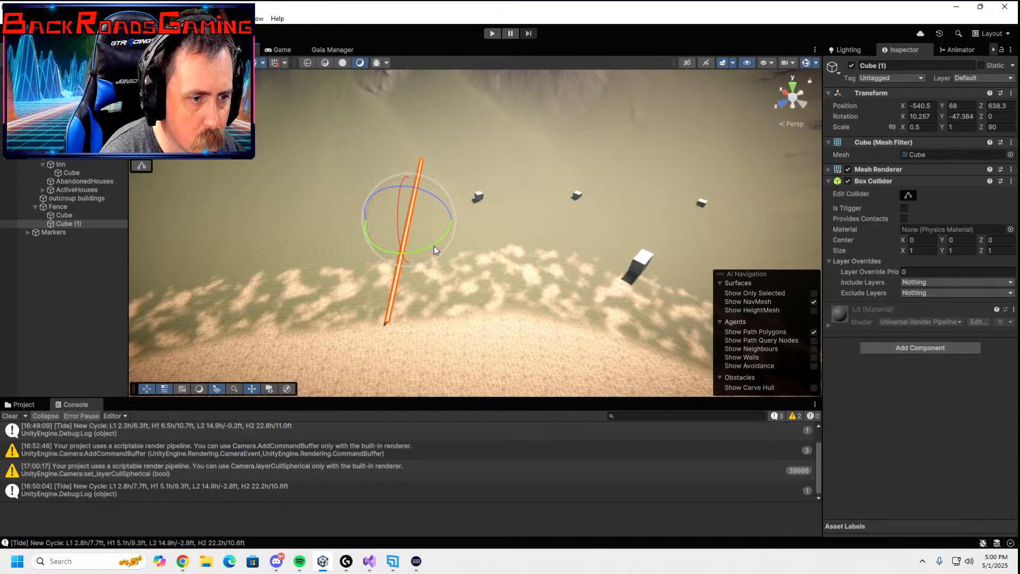
pyautogui.moveTo(435, 246); pyautogui.dragTo(346, 282)
pyautogui.press('w')
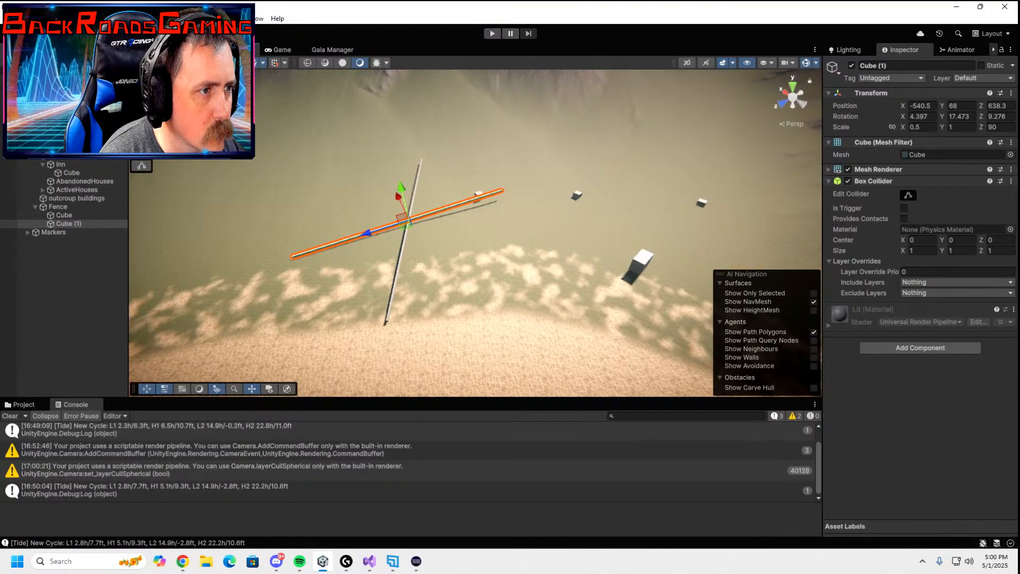
pyautogui.click(192, 75)
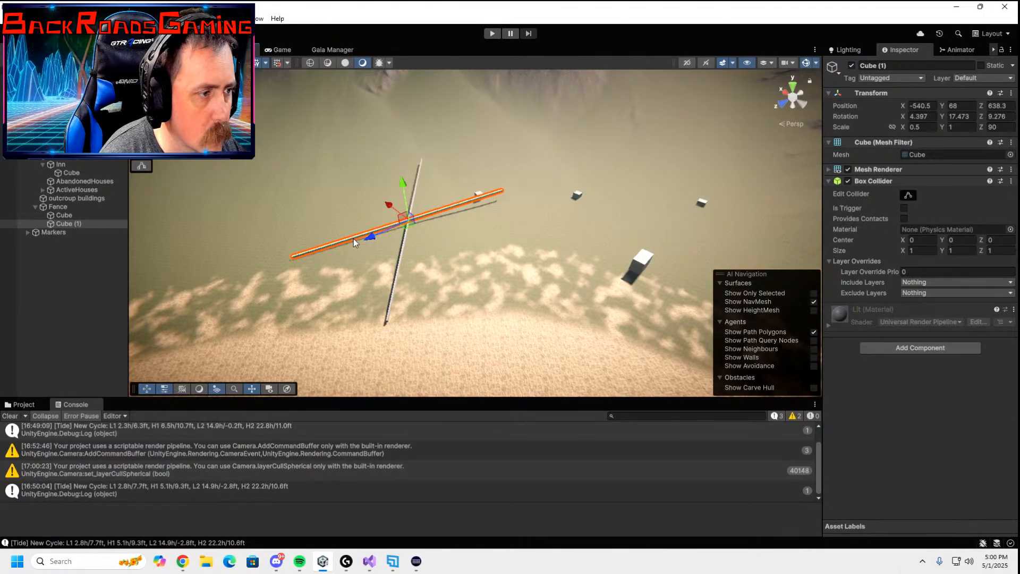
# - Move the duplicated fence segment to the uphill end of the first at about X -533.5, Y 72.9, Z 572, rotated about 45.4° around Y
pyautogui.moveTo(370, 236); pyautogui.dragTo(407, 140)
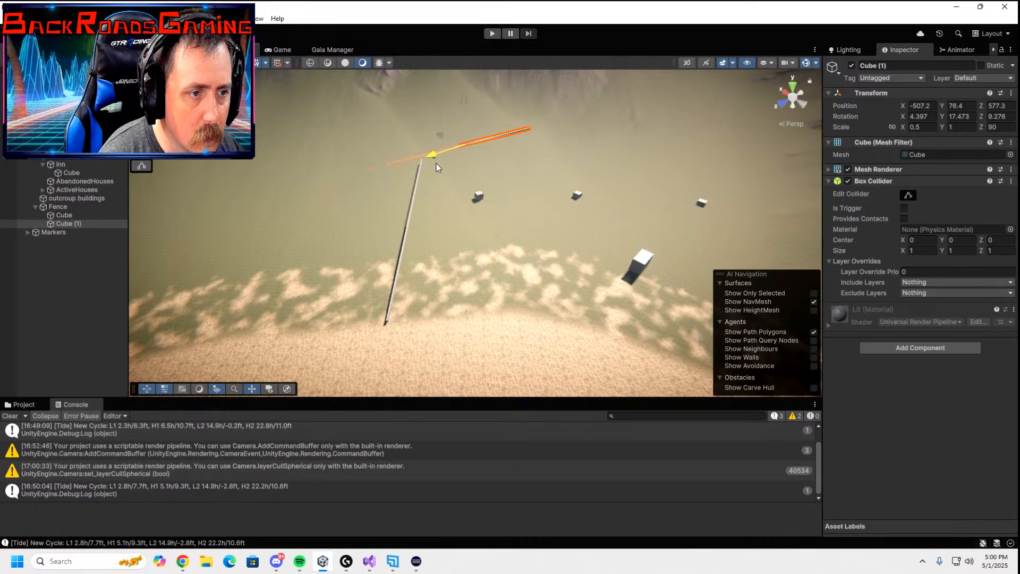
pyautogui.moveTo(435, 165); pyautogui.dragTo(489, 165)
pyautogui.press('e')
pyautogui.press('w')
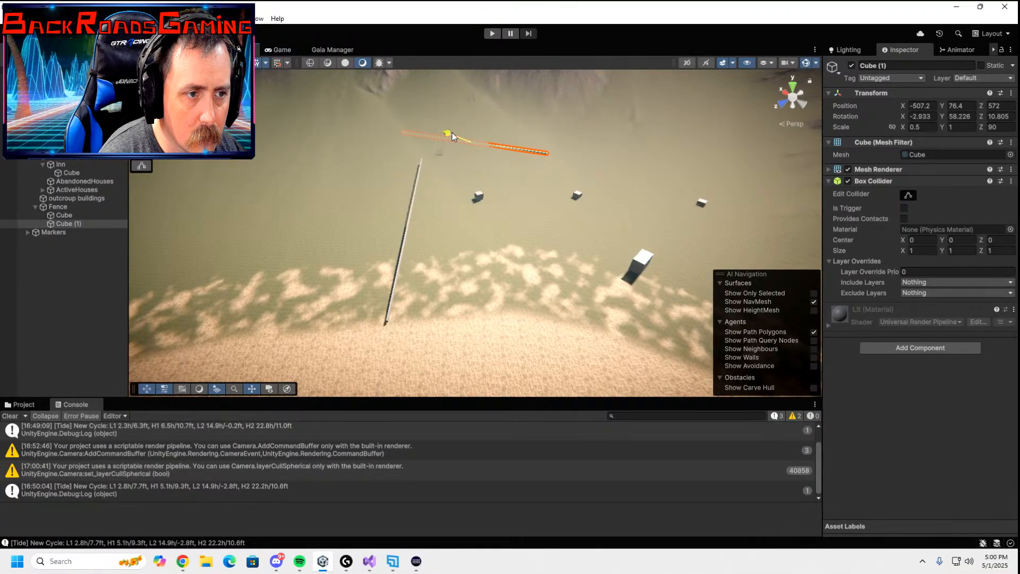
pyautogui.moveTo(452, 133); pyautogui.dragTo(515, 174)
pyautogui.press('e')
pyautogui.press('w')
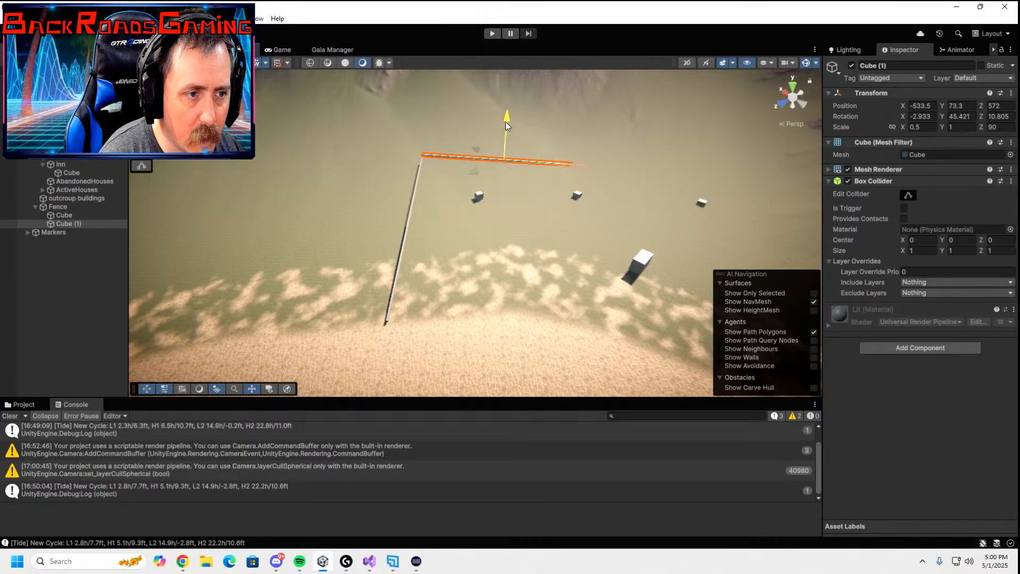
pyautogui.moveTo(509, 124); pyautogui.dragTo(499, 150)
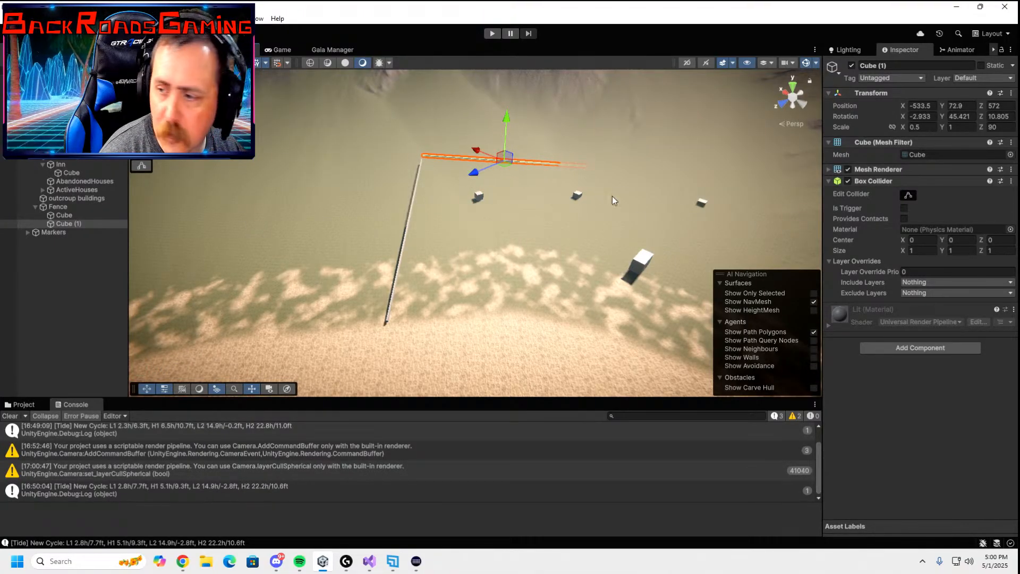
# - Set the second fence segment's X rotation to 0 and reposition it to about X -534.59, Y 75.7, Z 579.33 so the corner meets
pyautogui.moveTo(657, 230); pyautogui.dragTo(561, 189, button='right')
pyautogui.press('w')
pyautogui.press('e')
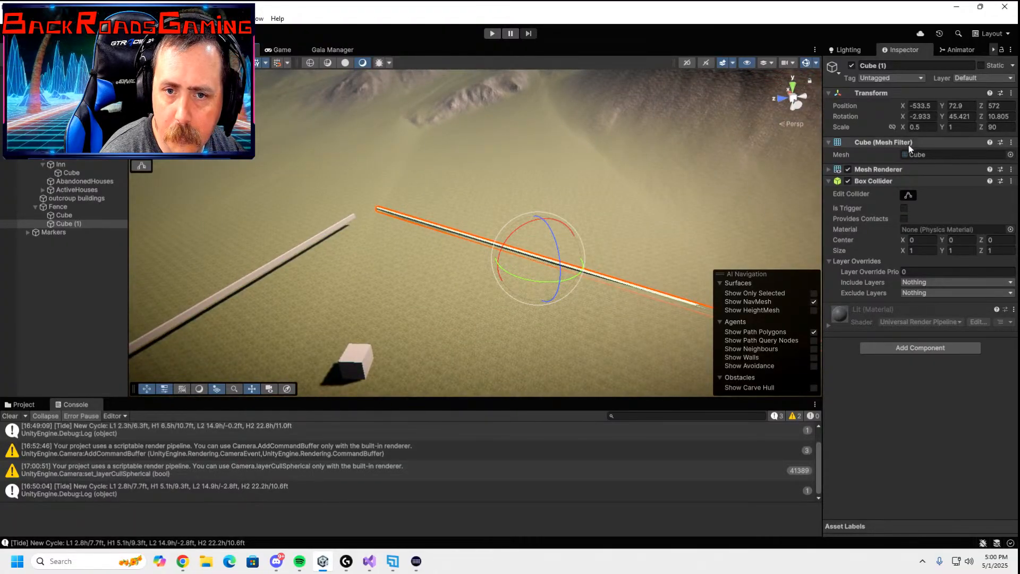
pyautogui.click(936, 117)
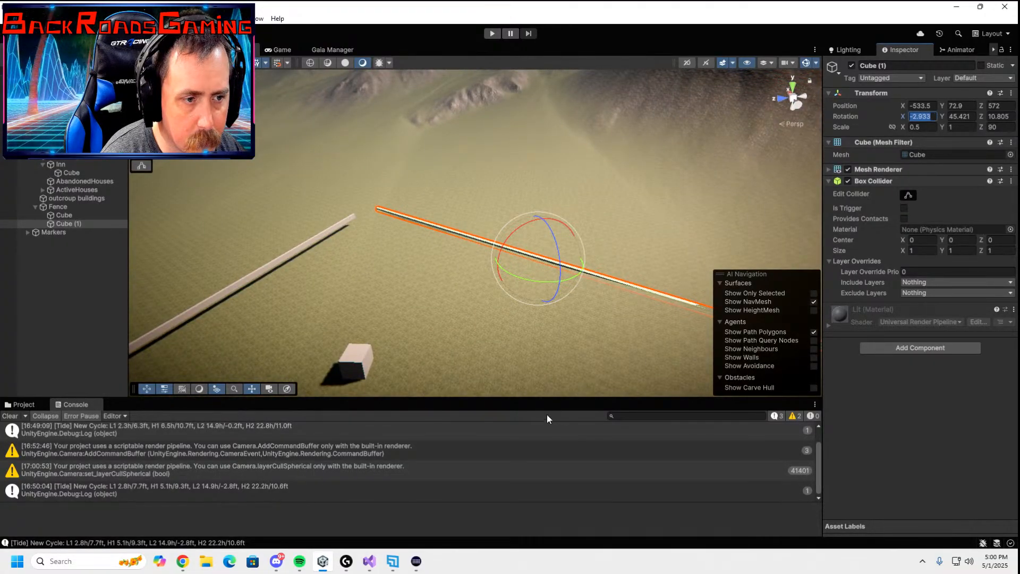
pyautogui.write('0')
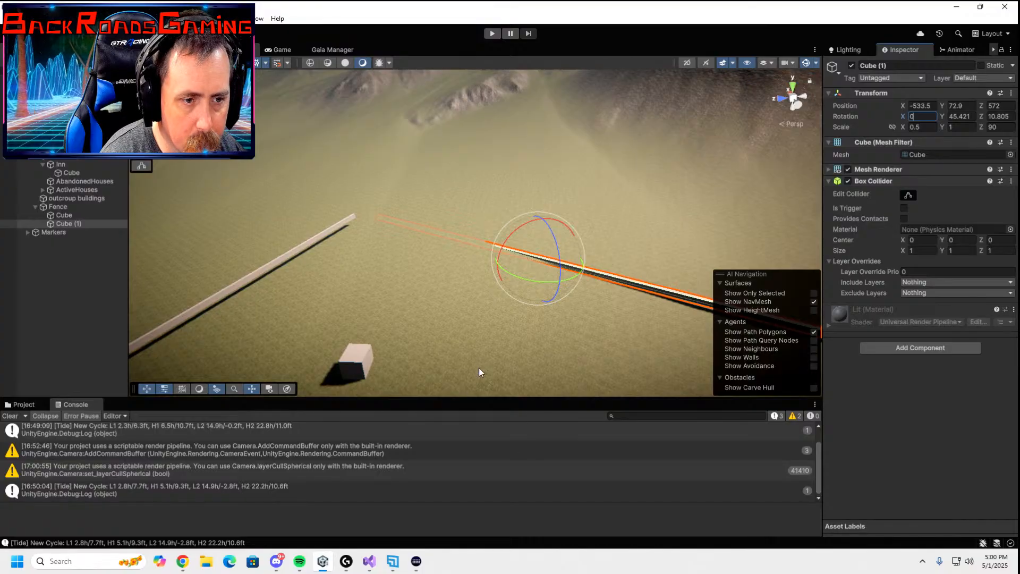
pyautogui.click(558, 235)
pyautogui.press('w')
pyautogui.moveTo(544, 231); pyautogui.dragTo(554, 208)
pyautogui.moveTo(505, 250); pyautogui.dragTo(487, 238)
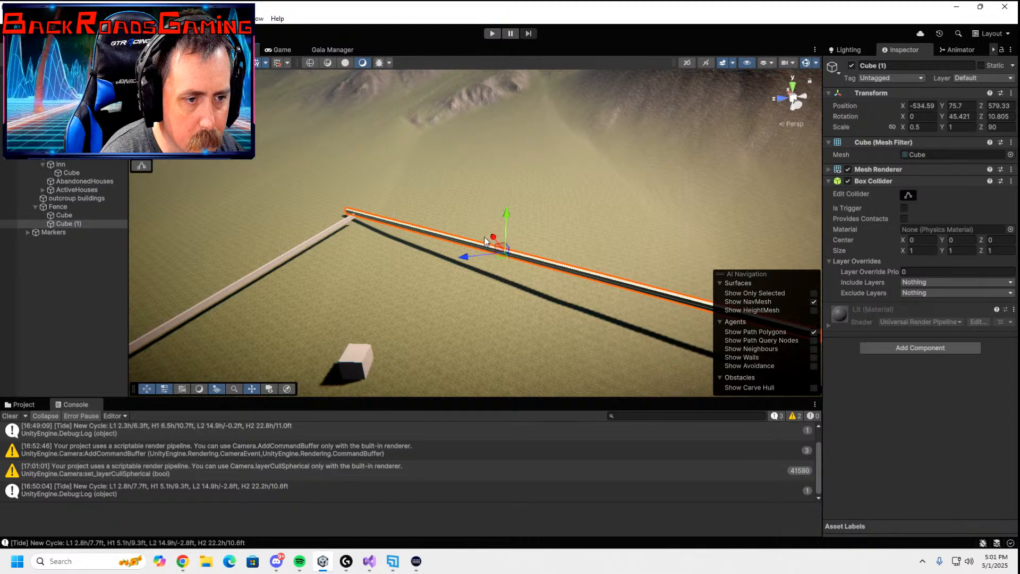
# - Tilt the second fence segment to about -2.85° around X and lower it to about Y 73.08 to follow the terrain
pyautogui.moveTo(483, 237); pyautogui.dragTo(574, 261, button='right')
pyautogui.press('e')
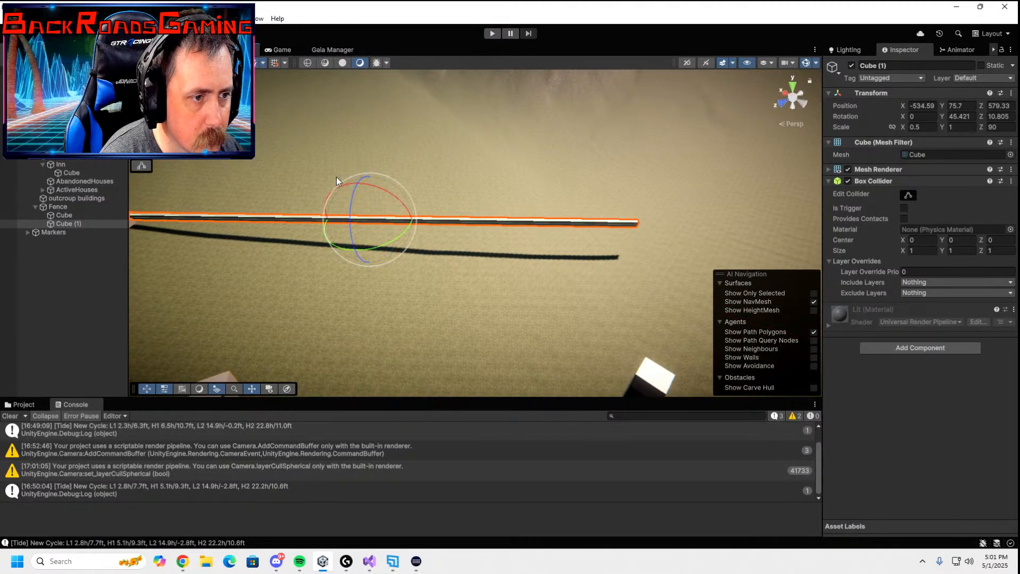
pyautogui.moveTo(384, 190)
pyautogui.mouseDown()
pyautogui.moveTo(363, 187)
pyautogui.moveTo(369, 197)
pyautogui.mouseUp()
pyautogui.press('w')
# - Duplicate the second fence segment, slide the copy lengthwise to about X -594.1, Z 518.85, and set its X rotation to 0
pyautogui.hotkey('ctrl', 'd')
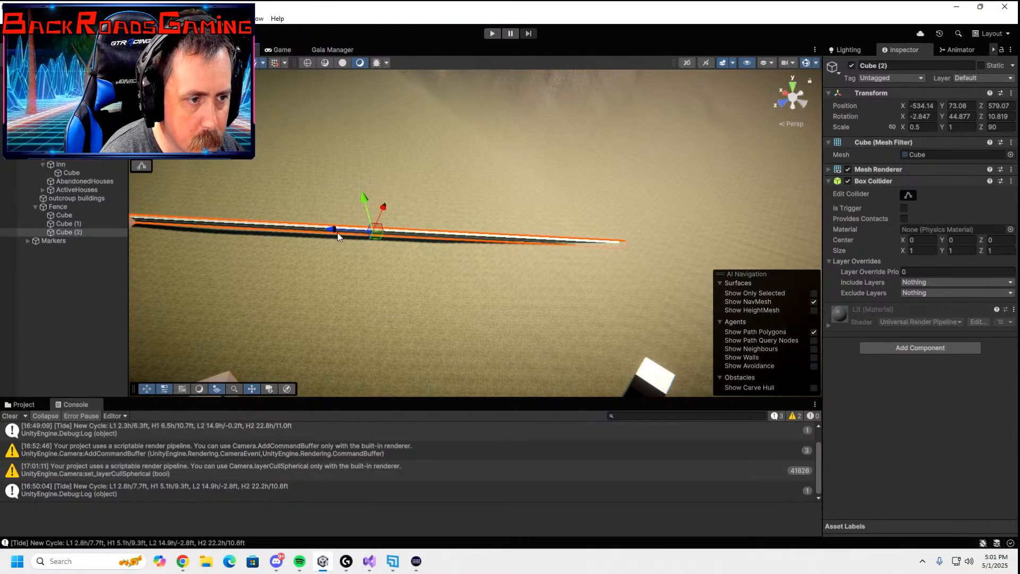
pyautogui.moveTo(335, 232); pyautogui.dragTo(802, 277)
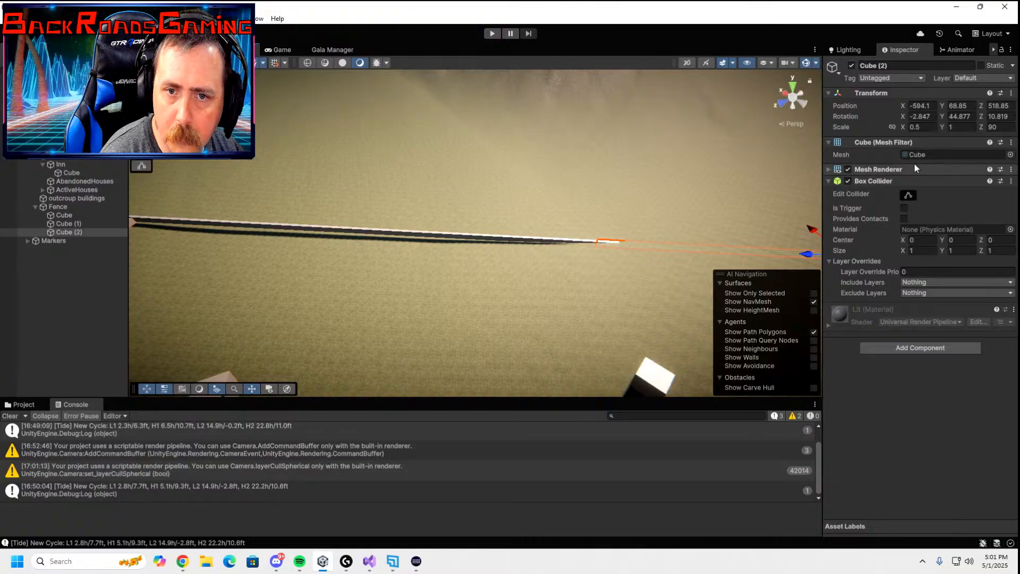
pyautogui.click(921, 117)
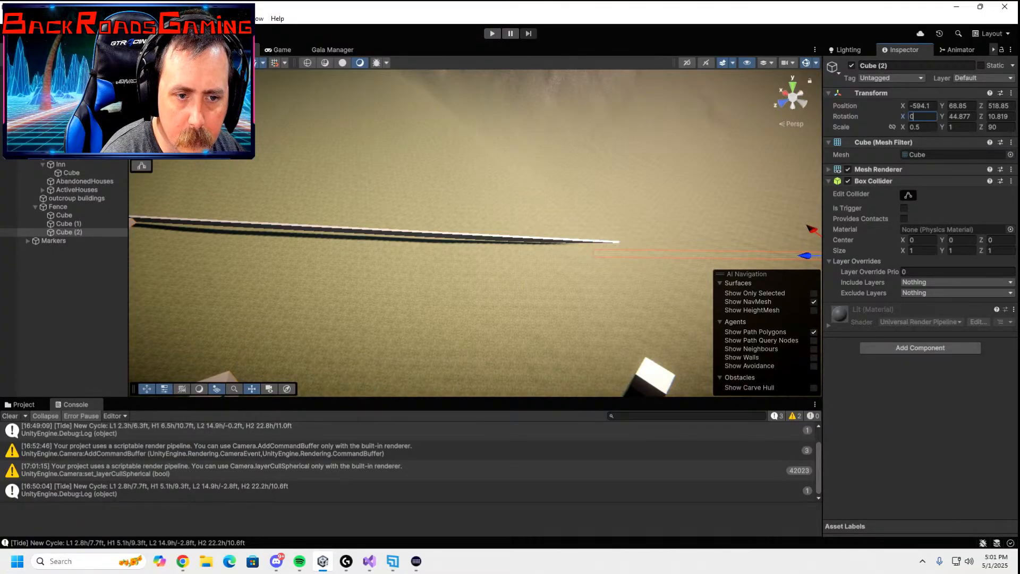
pyautogui.write('0')
pyautogui.scroll(-4, 648, 282)
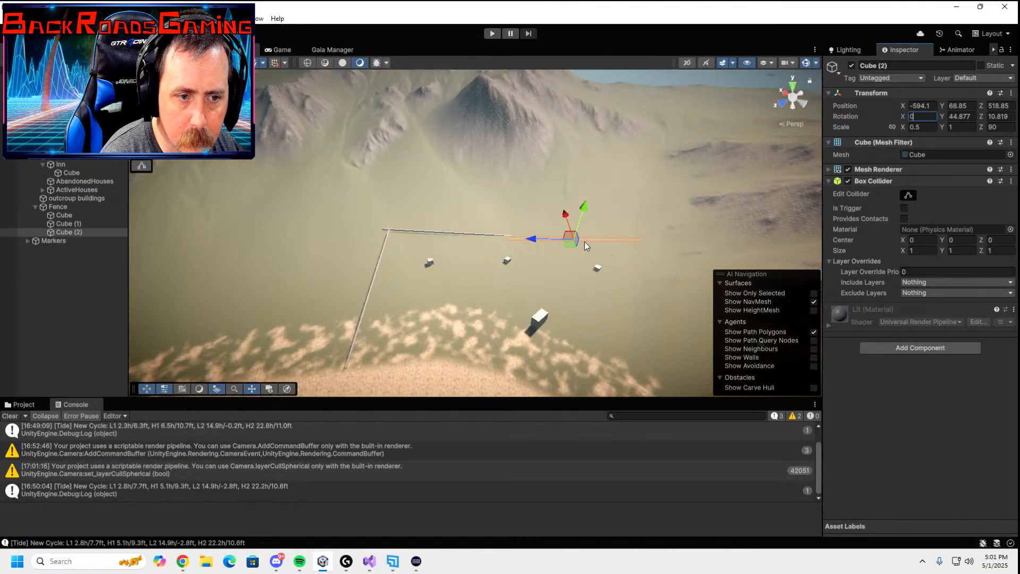
# - Tilt the third fence segment to about 4.65° around X and raise it to about Y 76.5 so it clears the ground
pyautogui.moveTo(581, 212)
pyautogui.mouseDown()
pyautogui.moveTo(564, 211)
pyautogui.moveTo(582, 207)
pyautogui.mouseUp()
pyautogui.press('e')
pyautogui.press('w')
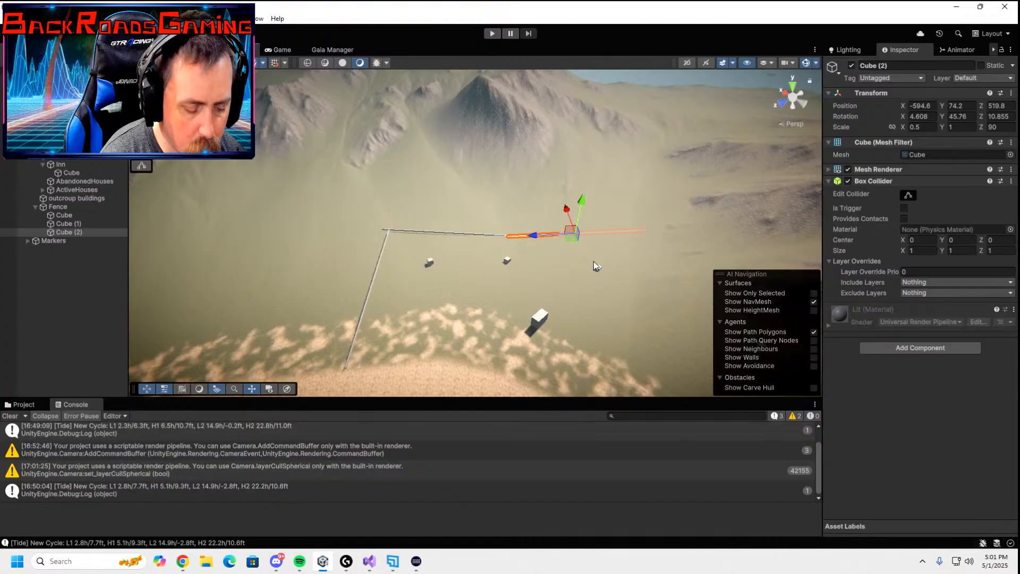
pyautogui.press('f')
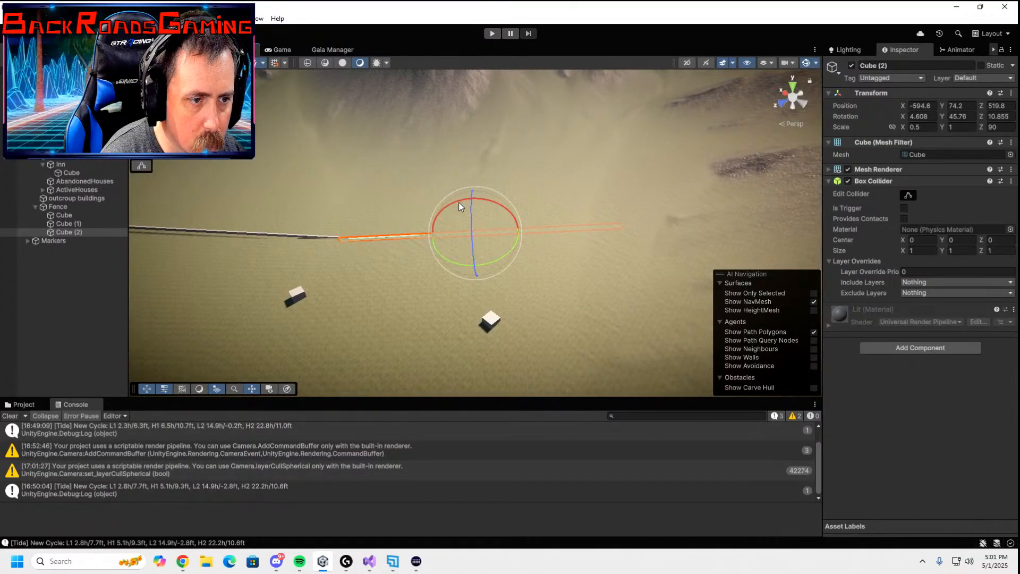
pyautogui.moveTo(459, 203)
pyautogui.mouseDown()
pyautogui.moveTo(451, 203)
pyautogui.moveTo(463, 216)
pyautogui.moveTo(466, 203)
pyautogui.mouseUp()
pyautogui.press('w')
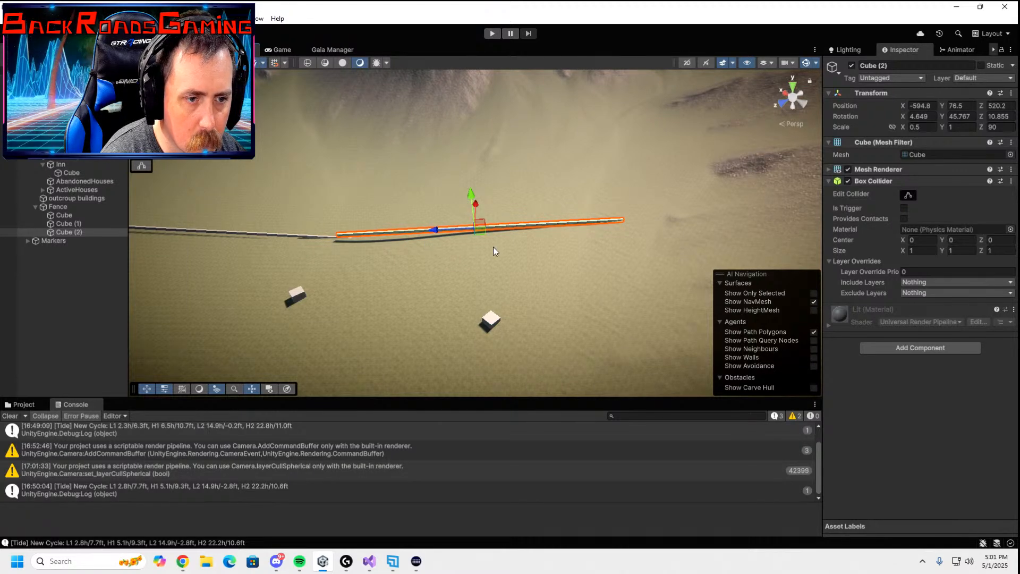
# - Duplicate the third fence segment, rotate the copy to about 86.7° around Y, and move it to about X -665.22, Y 71.94, Z 516.13
pyautogui.hotkey('ctrl', 'd')
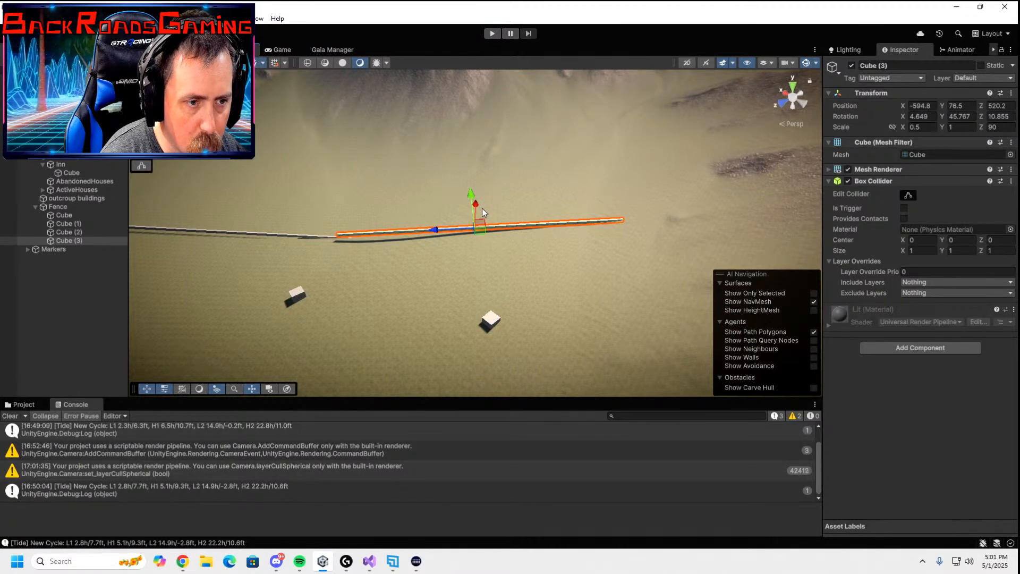
pyautogui.press('e')
pyautogui.moveTo(502, 248); pyautogui.dragTo(460, 270)
pyautogui.press('w')
pyautogui.moveTo(450, 215); pyautogui.dragTo(717, 361)
pyautogui.moveTo(647, 282); pyautogui.dragTo(745, 299, button='right')
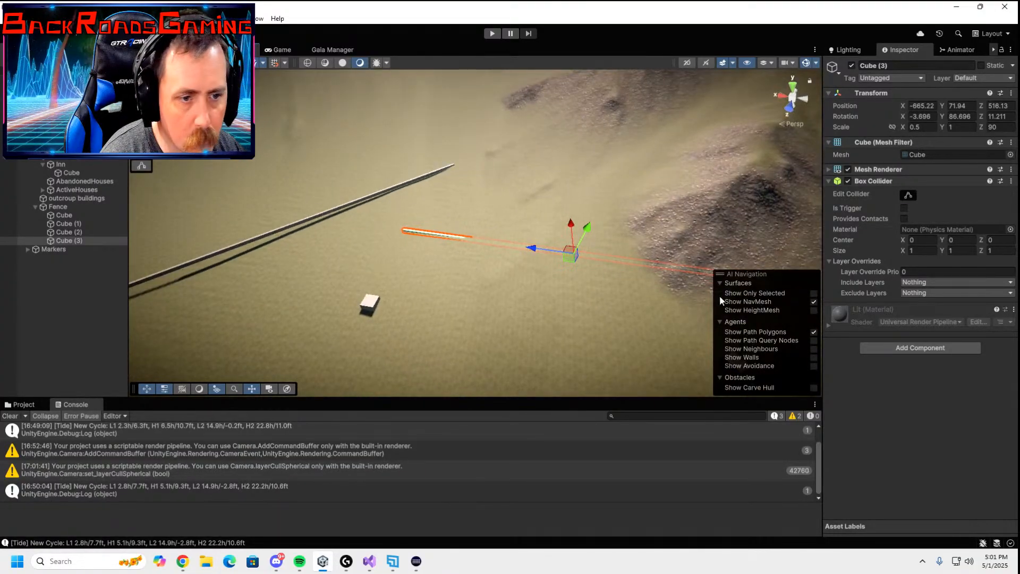
pyautogui.press('e')
pyautogui.moveTo(609, 286); pyautogui.dragTo(584, 289)
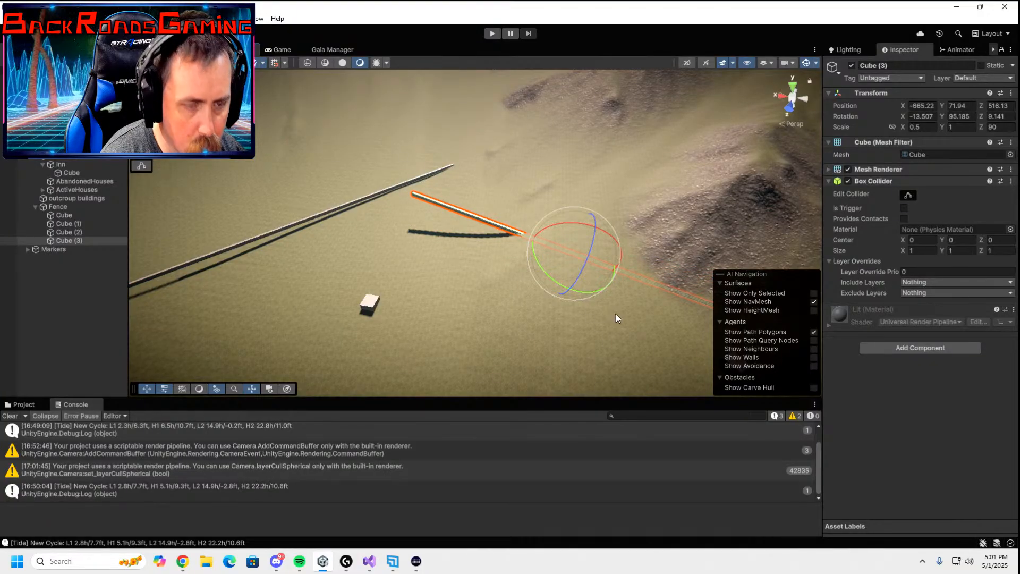
pyautogui.hotkey('ctrl', 'z')
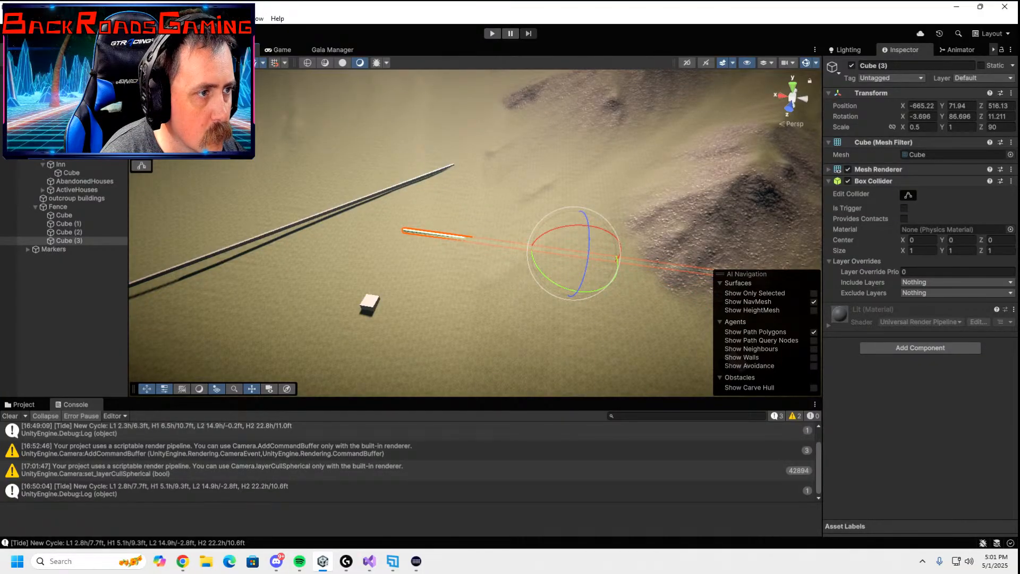
# - Rotate the fourth fence segment to about 116.5° around Y and join it to the third at about X -656.8, Y 77
pyautogui.moveTo(598, 285); pyautogui.dragTo(555, 285)
pyautogui.press('w')
pyautogui.click(582, 221)
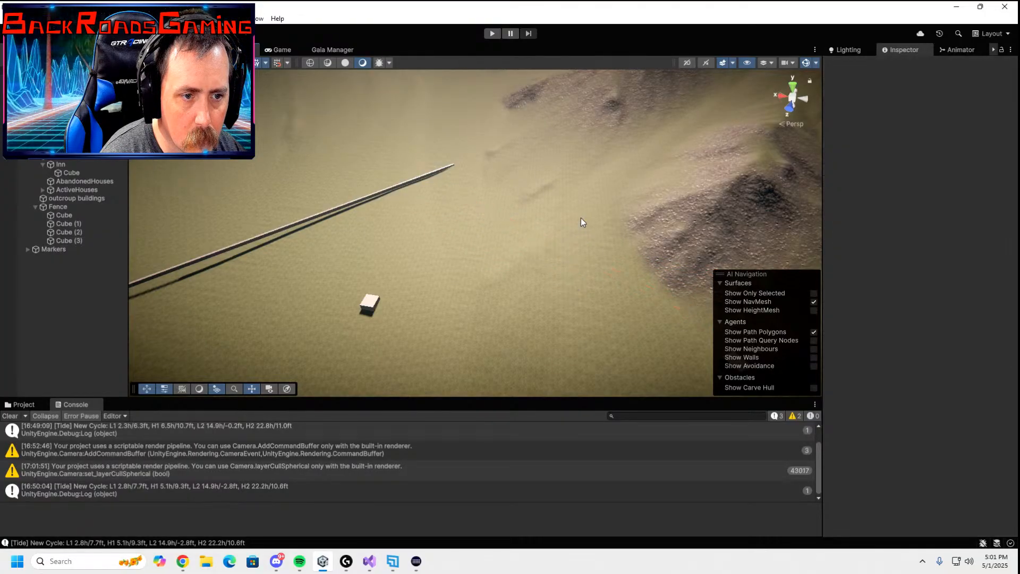
pyautogui.click(84, 241)
pyautogui.moveTo(586, 225)
pyautogui.mouseDown()
pyautogui.moveTo(596, 198)
pyautogui.moveTo(586, 208)
pyautogui.mouseUp()
pyautogui.moveTo(537, 237); pyautogui.dragTo(504, 235)
# - Duplicate the fourth fence segment and slide the copy along its length to about X -738.5, Y 71.6, Z 553.2 using local handles
pyautogui.moveTo(502, 238); pyautogui.dragTo(714, 276, button='right')
pyautogui.hotkey('ctrl', 'd')
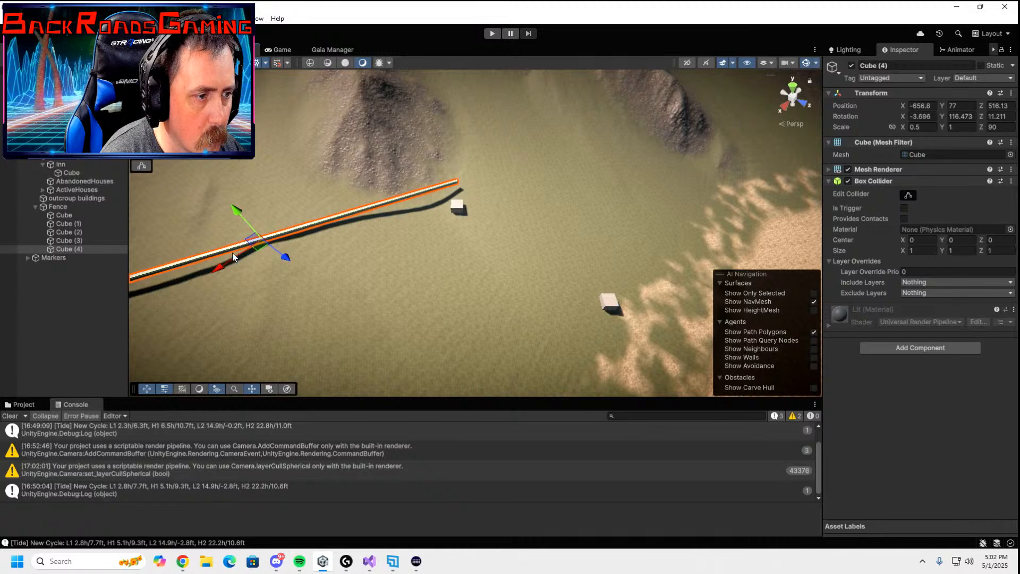
pyautogui.moveTo(233, 257); pyautogui.dragTo(246, 162)
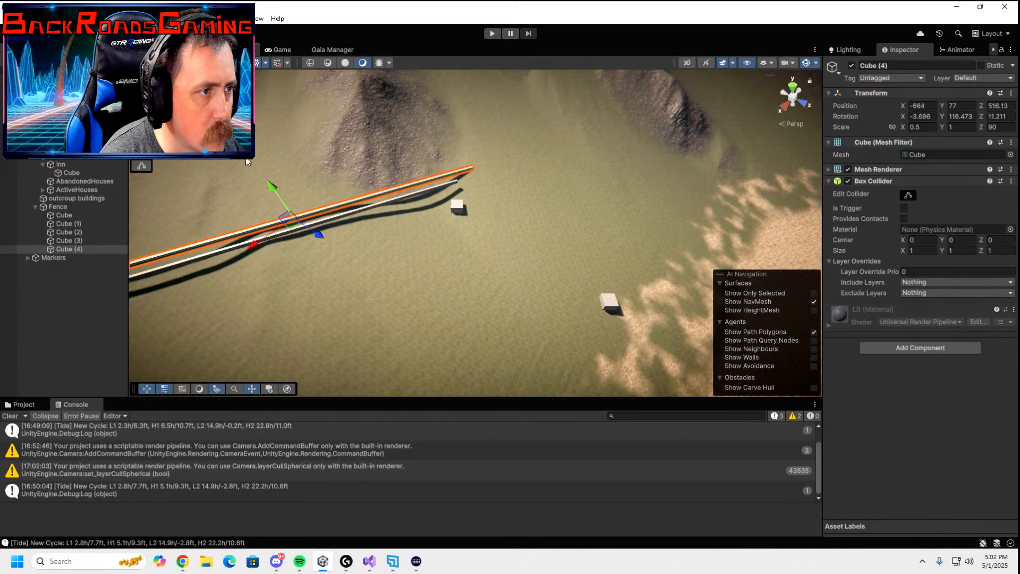
pyautogui.press('x')
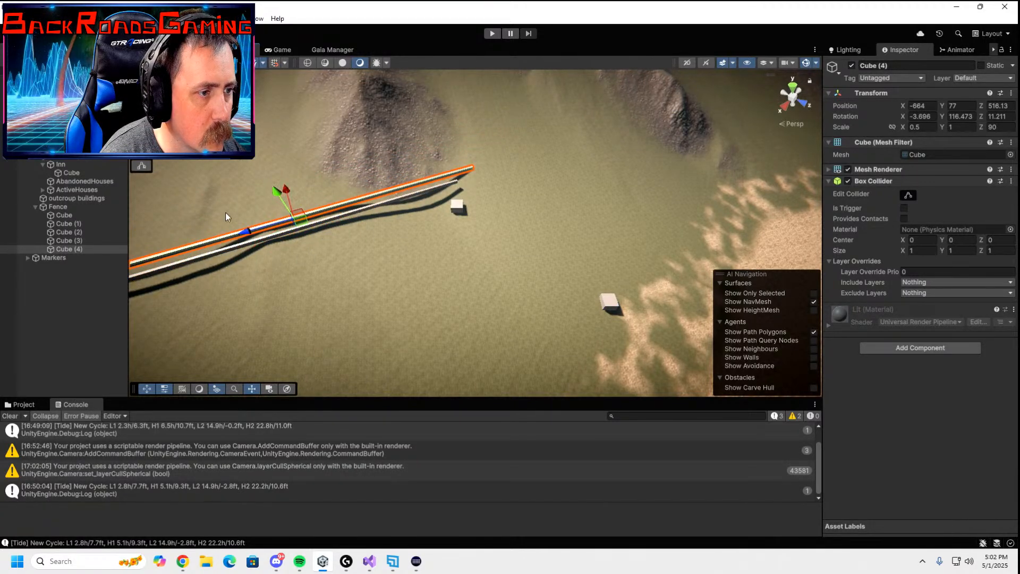
pyautogui.moveTo(245, 232); pyautogui.dragTo(560, 213)
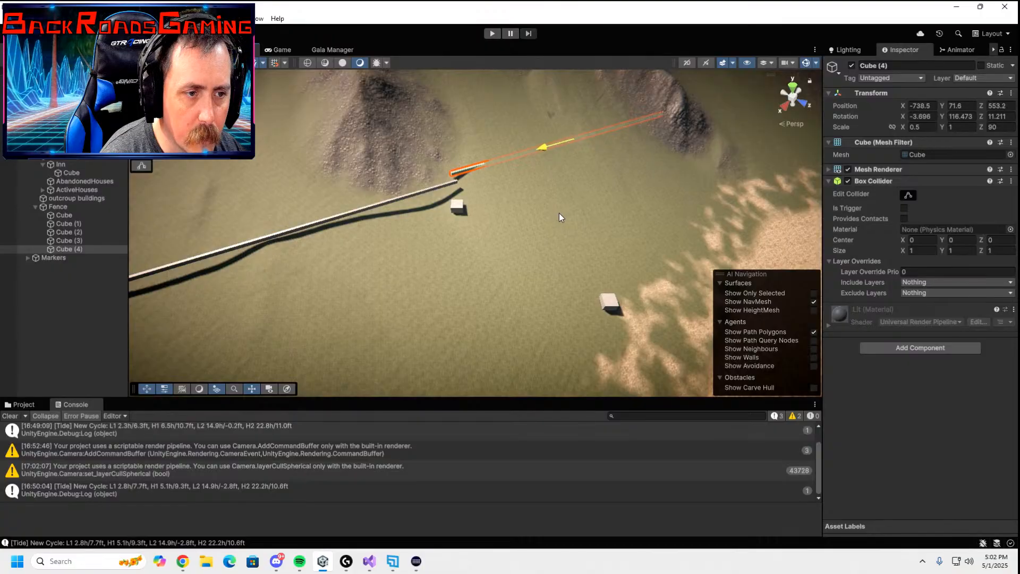
# - Rotate the fifth fence segment to about 162.2° around Y and move it toward the beach to about X -711.4, Y 65.7, Z 577.5
pyautogui.press('e')
pyautogui.moveTo(590, 173); pyautogui.dragTo(534, 142)
pyautogui.press('w')
pyautogui.moveTo(581, 116); pyautogui.dragTo(584, 187)
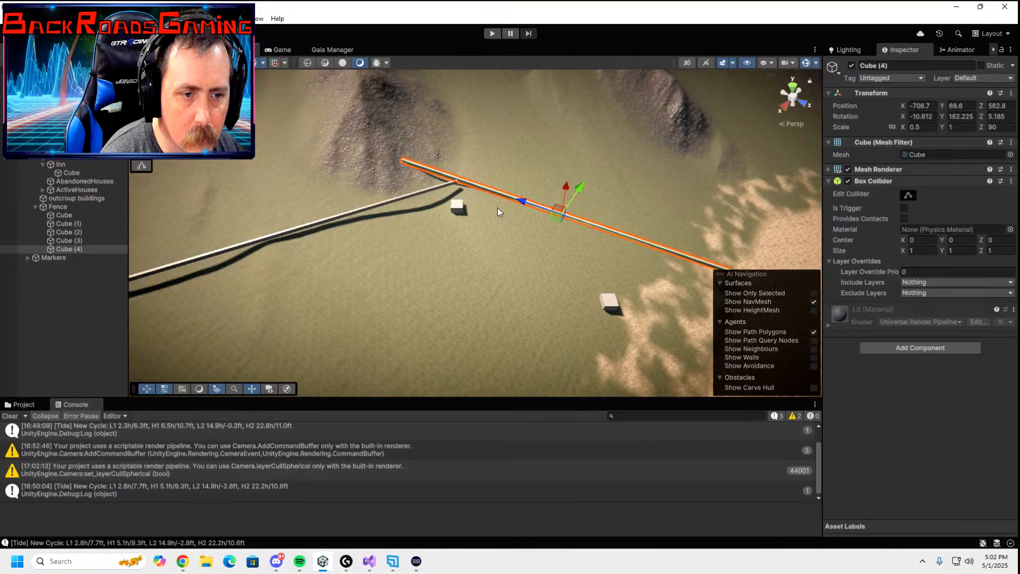
pyautogui.moveTo(522, 202); pyautogui.dragTo(579, 221)
# - Align the Player with a scene view inside the village, set its X and Y rotation to 0, and lower it to about Y 66.96
pyautogui.moveTo(554, 235); pyautogui.dragTo(878, 143, button='right')
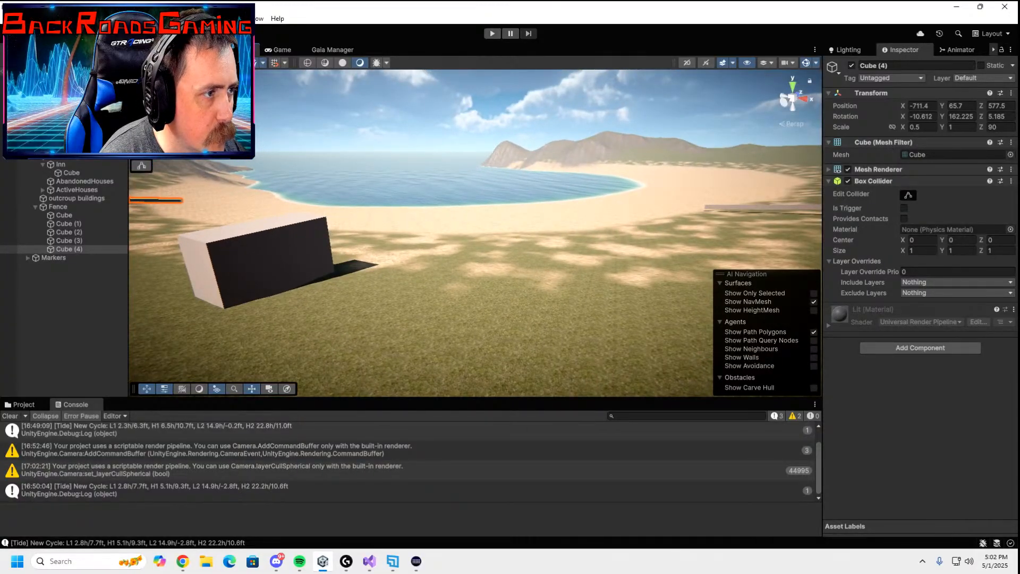
pyautogui.click(54, 79)
pyautogui.hotkey('ctrl', 'shift', 'f')
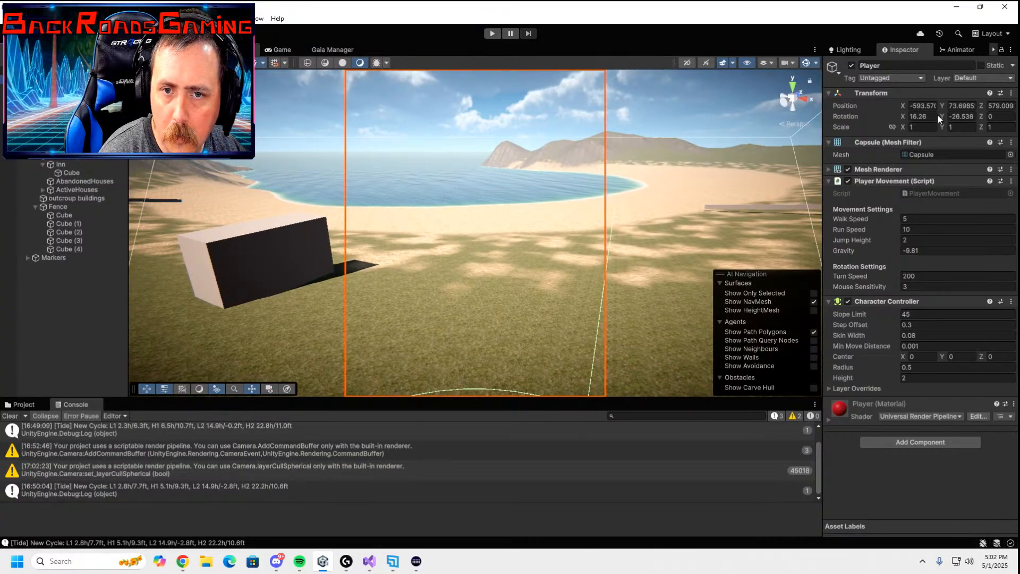
pyautogui.write('0')
pyautogui.press('Tab')
pyautogui.write('0')
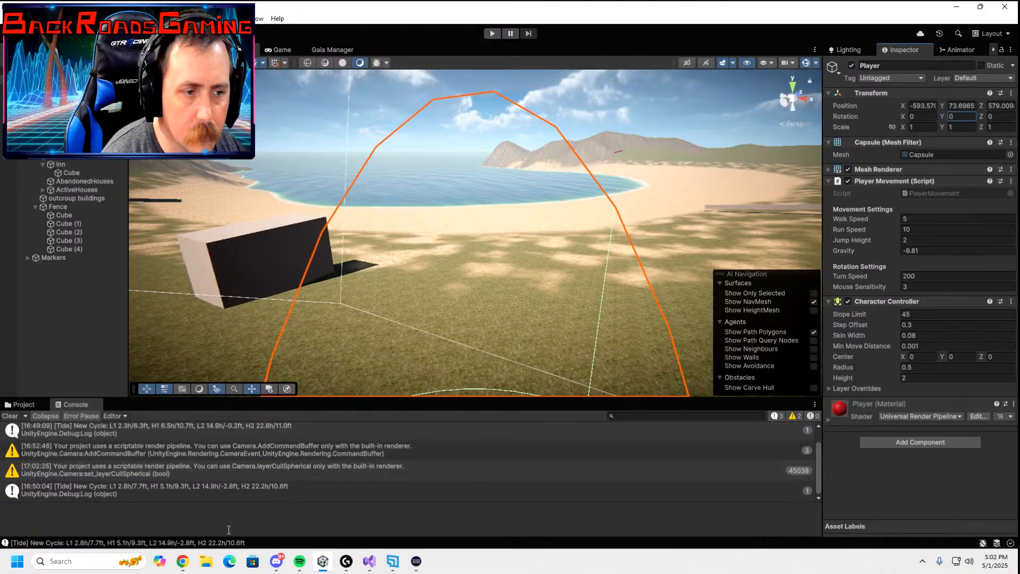
pyautogui.scroll(-5, 525, 377)
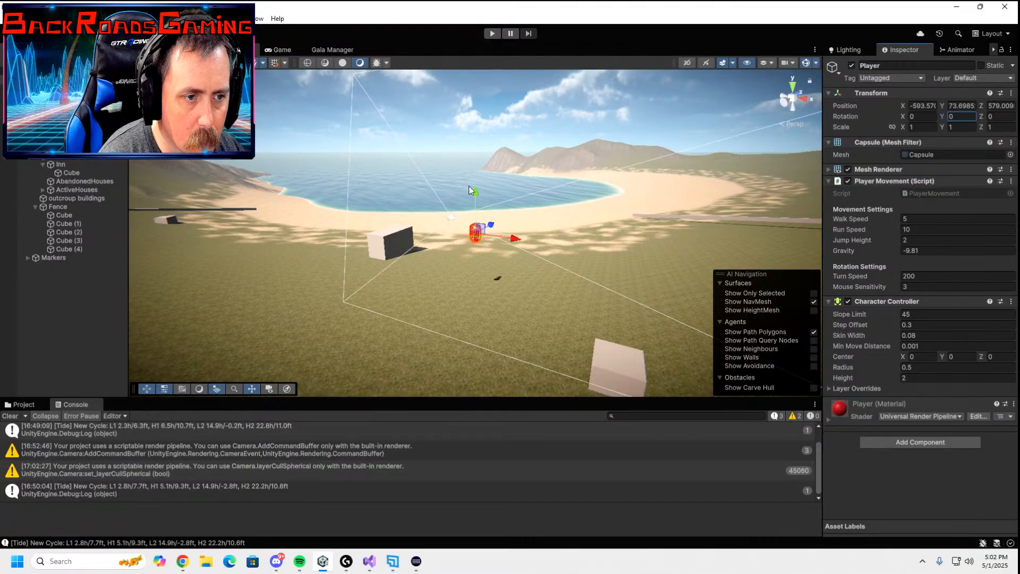
pyautogui.moveTo(478, 197); pyautogui.dragTo(485, 247)
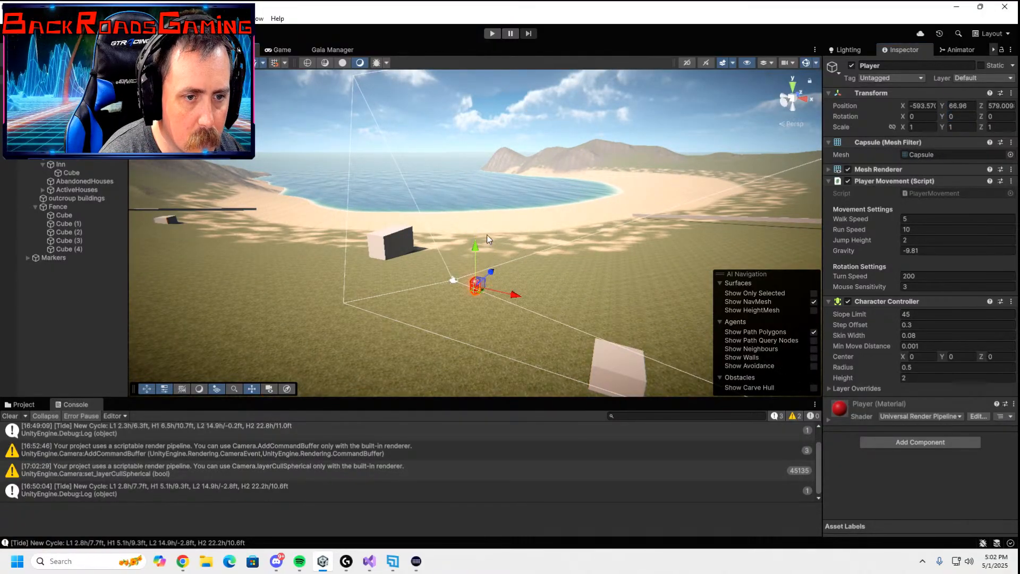
# - Start play mode and collapse the expanded village groups in the hierarchy
pyautogui.click(500, 31)
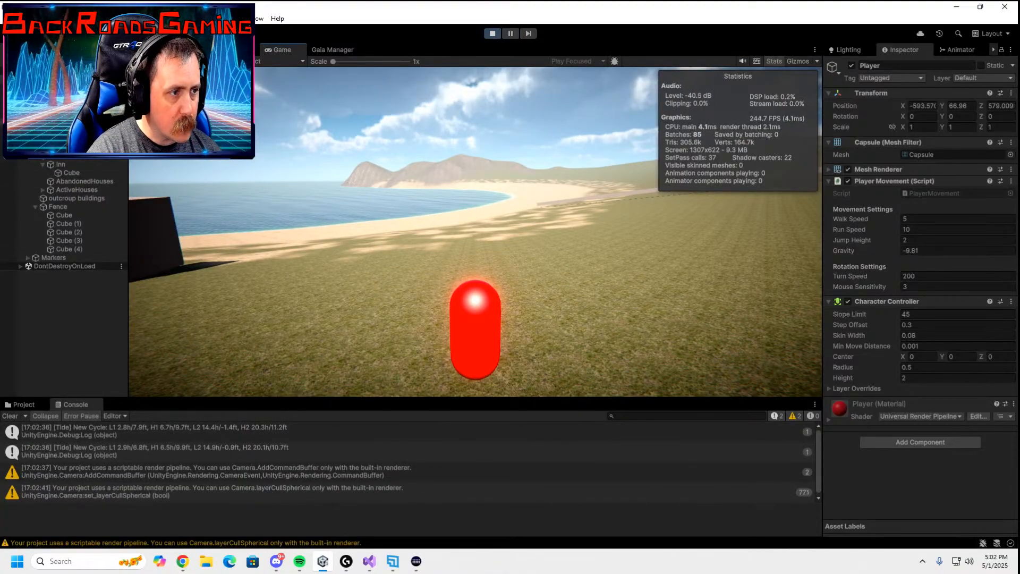
pyautogui.click(42, 164)
pyautogui.click(35, 156)
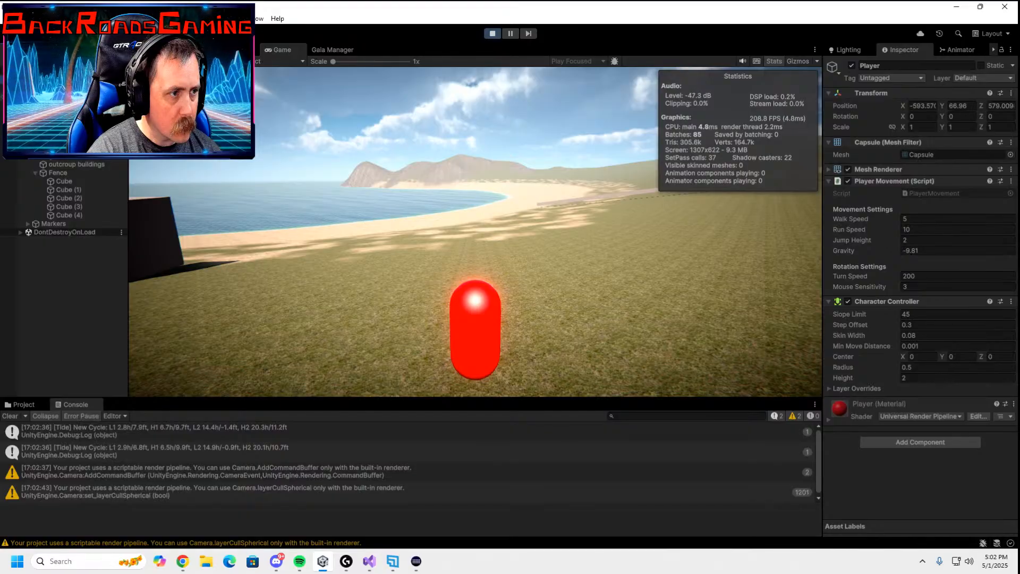
pyautogui.click(28, 130)
# - Run the player toward the beach to check the layout and water, inspect the TideController's tide values, and stop play mode
pyautogui.click(382, 277)
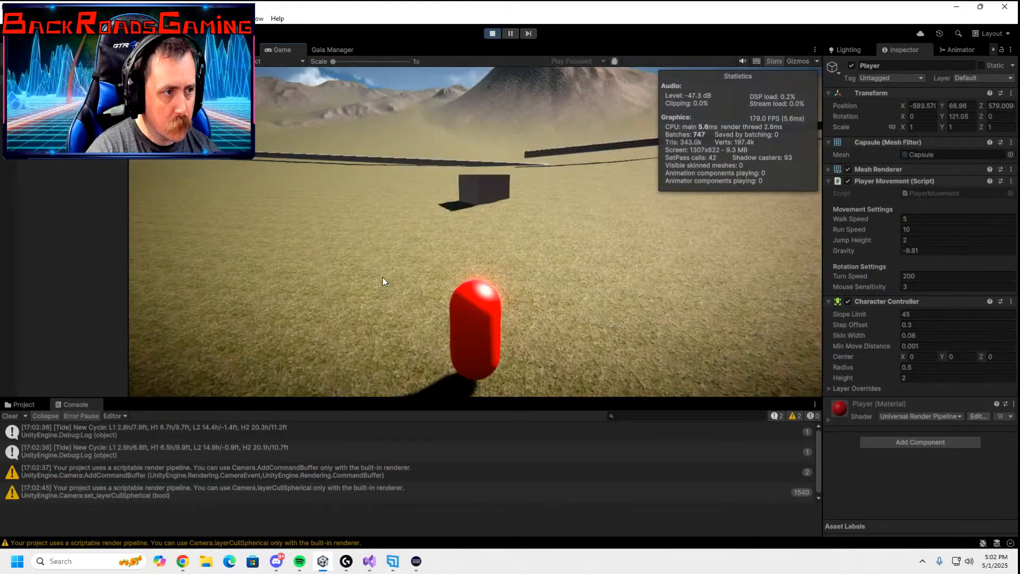
pyautogui.press('w')
pyautogui.hotkey('shift', 'w')
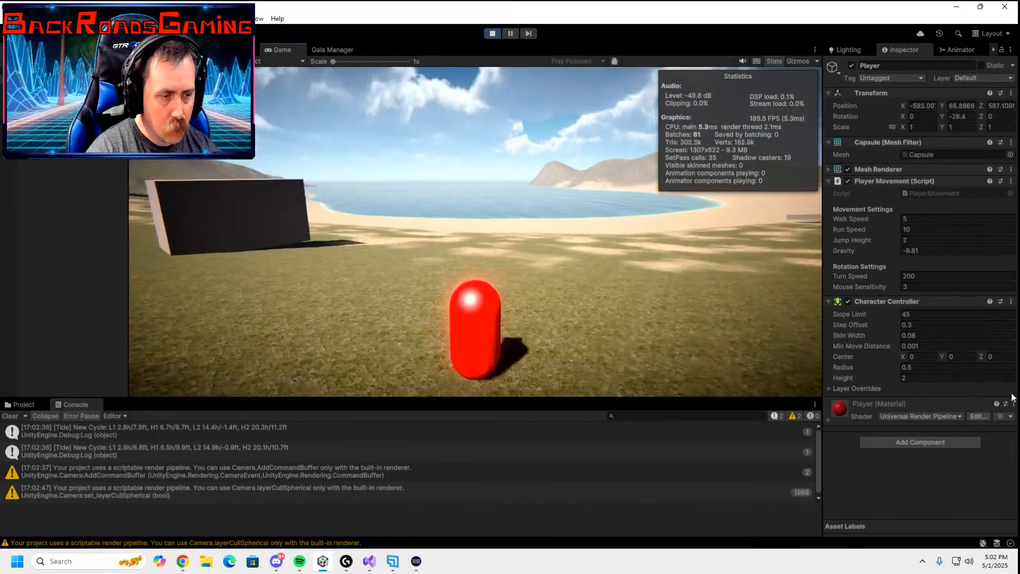
pyautogui.hotkey('shift', 'w')
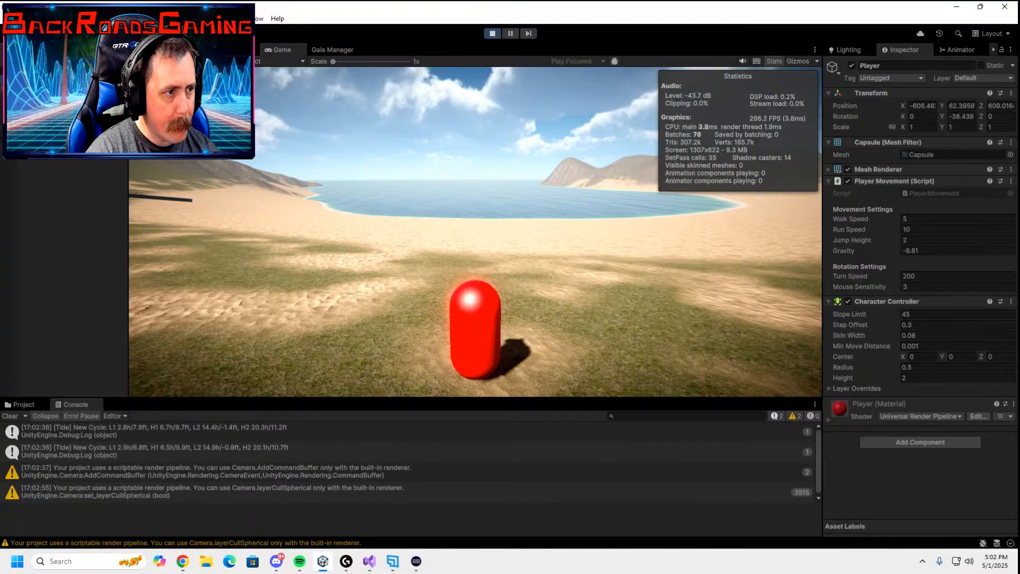
pyautogui.click(53, 105)
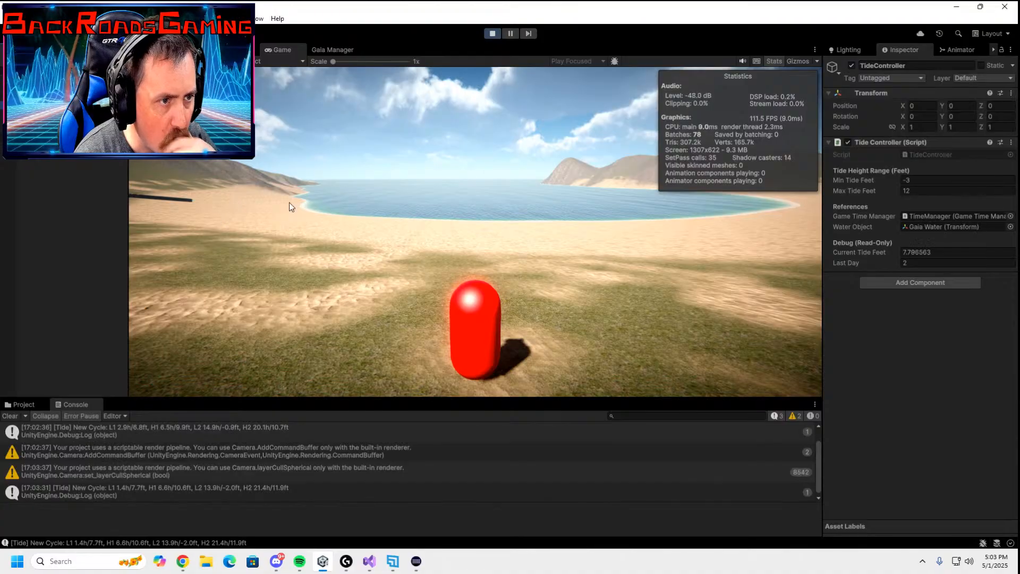
pyautogui.click(493, 33)
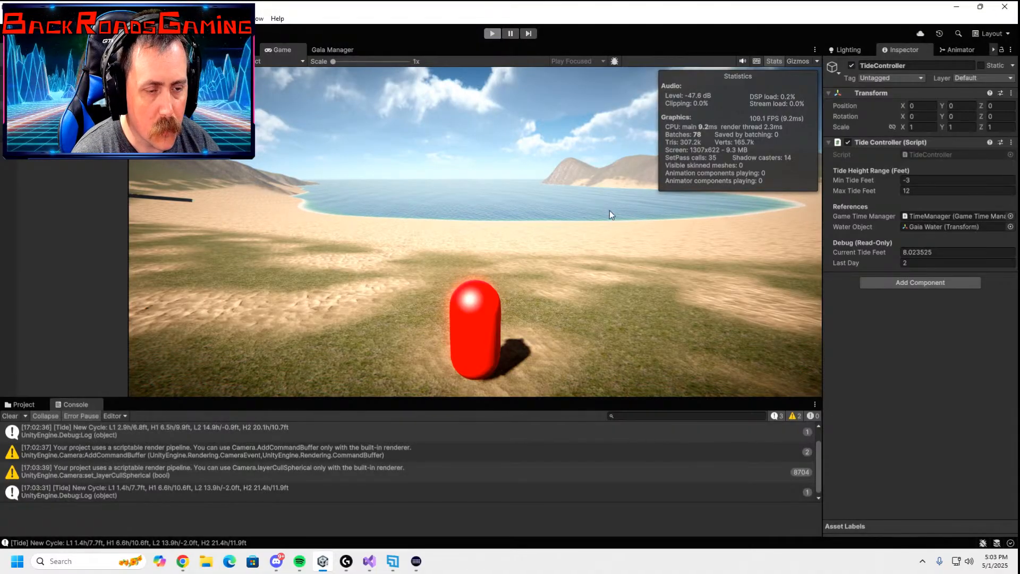